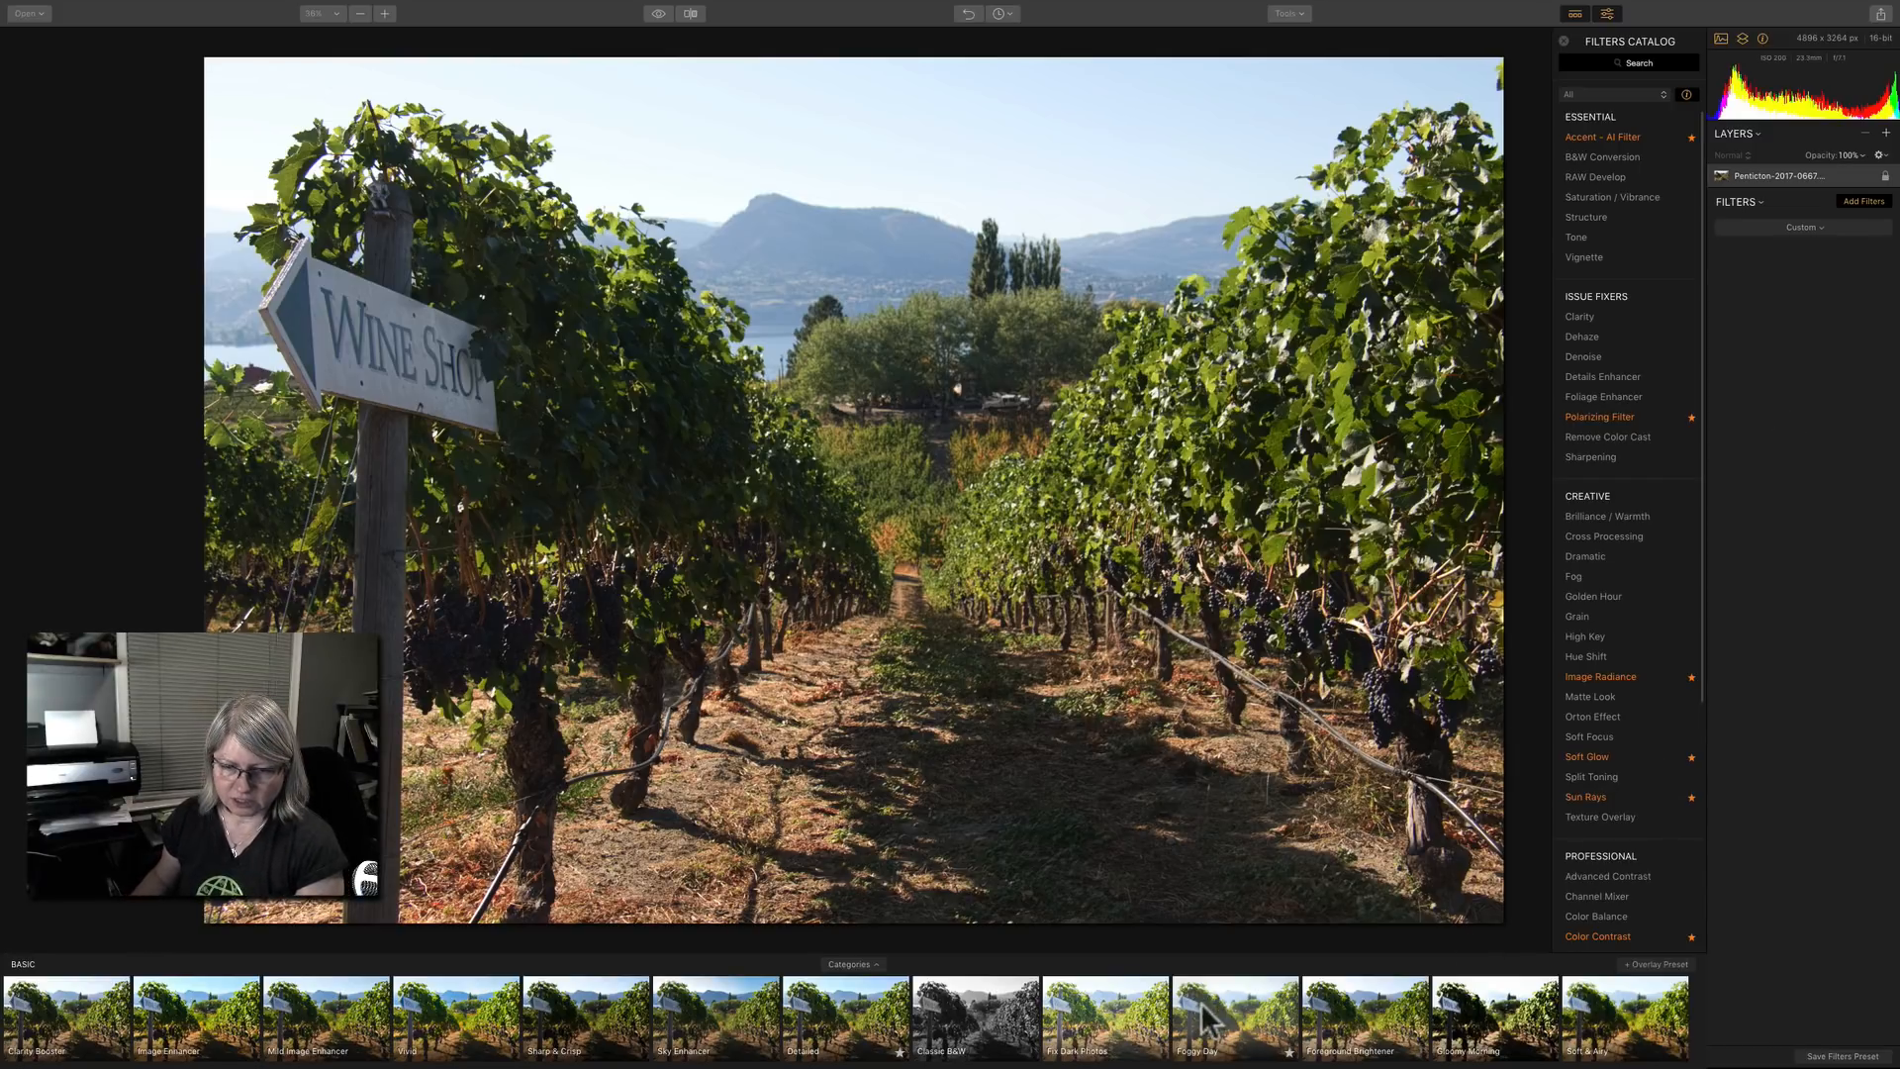
# Apply the Detailed preset to the vineyard photo and look over the filters catalog.
pyautogui.click(857, 1012)
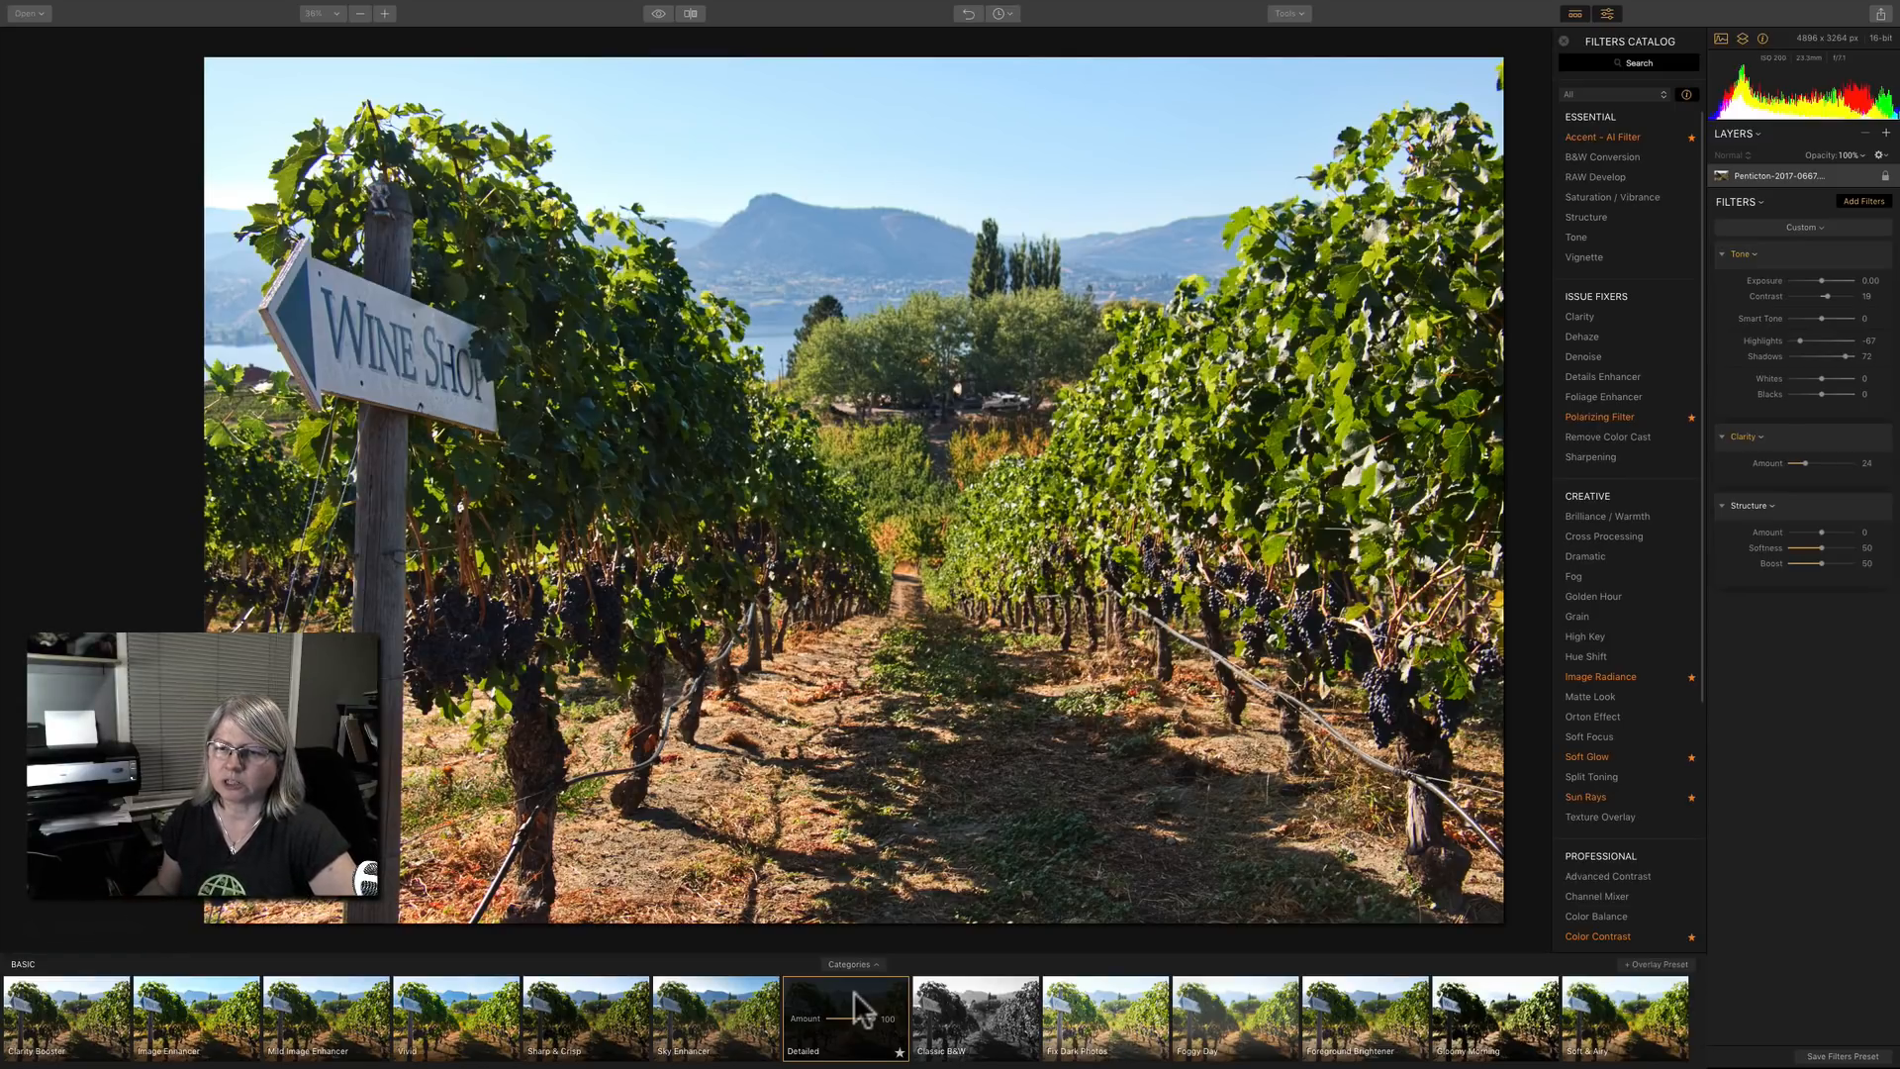
pyautogui.moveTo(1581, 314)
pyautogui.scroll(-5, 1606, 509)
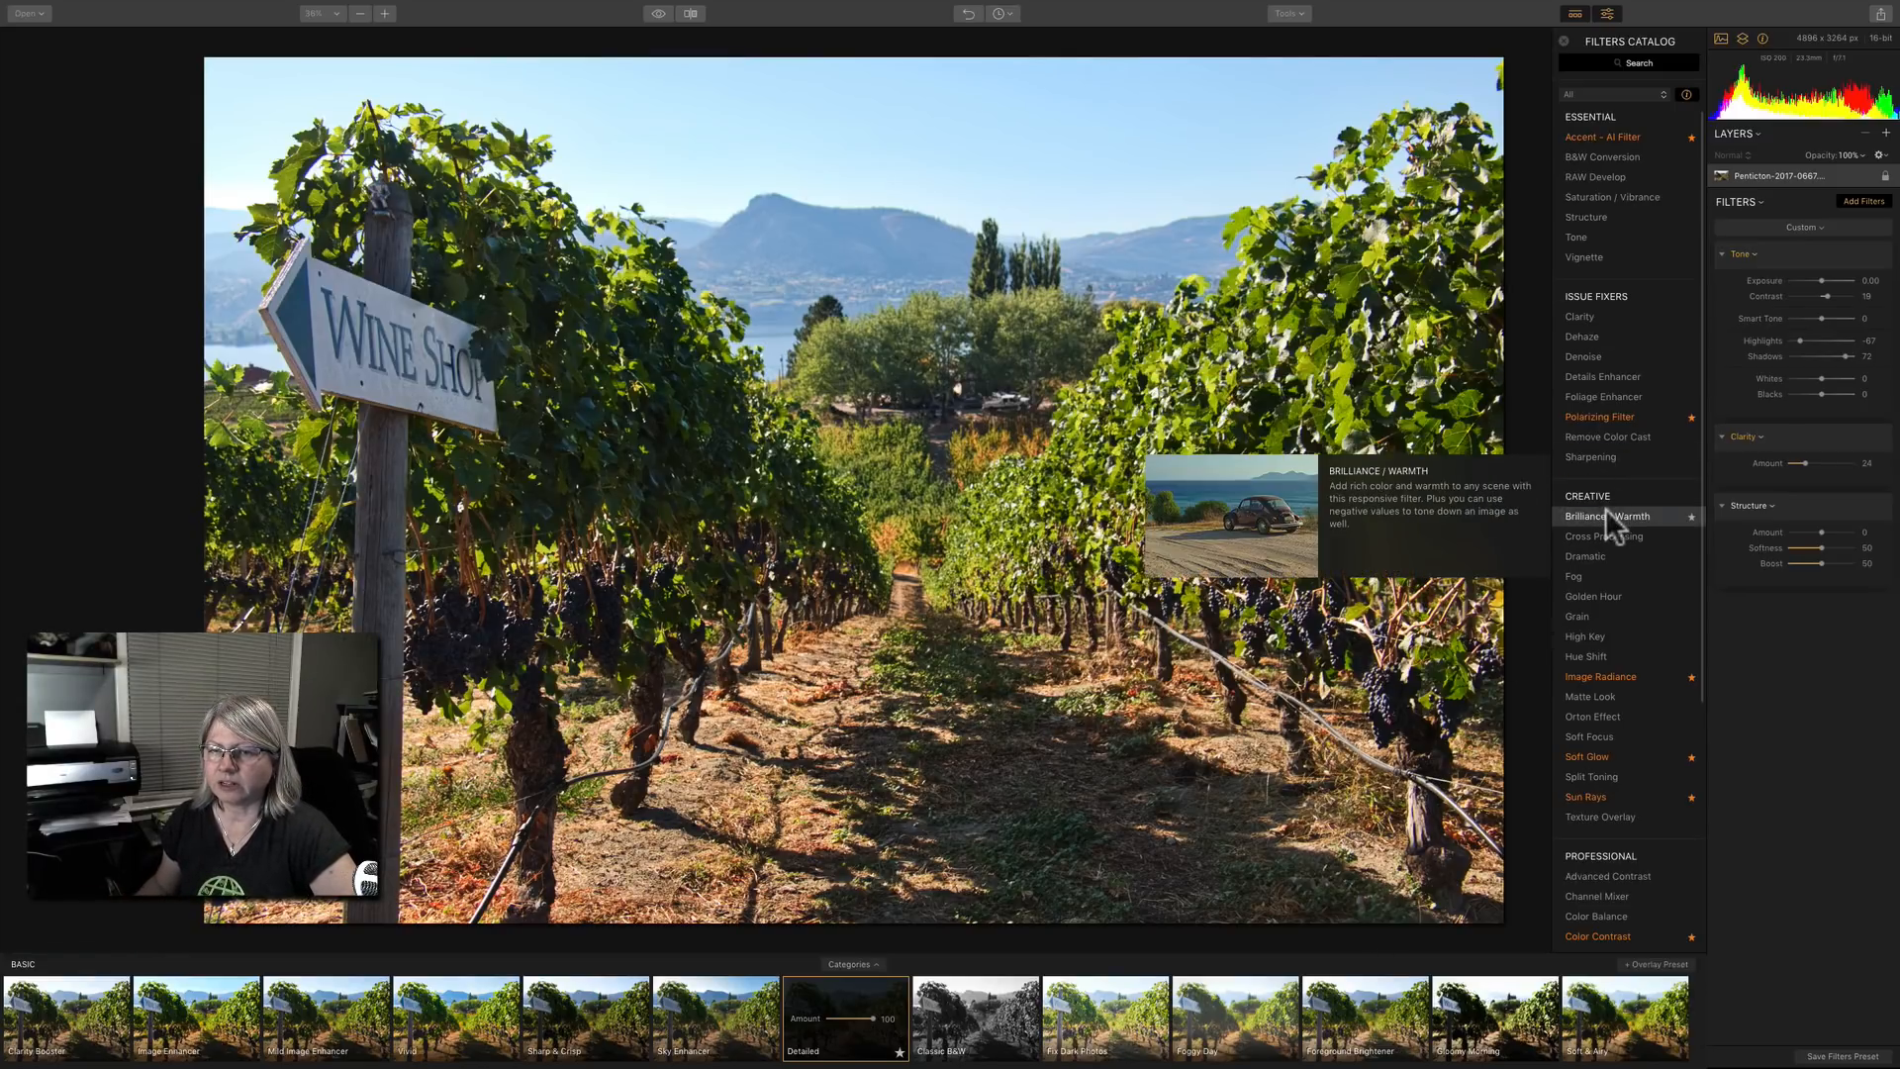
pyautogui.scroll(5, 1605, 508)
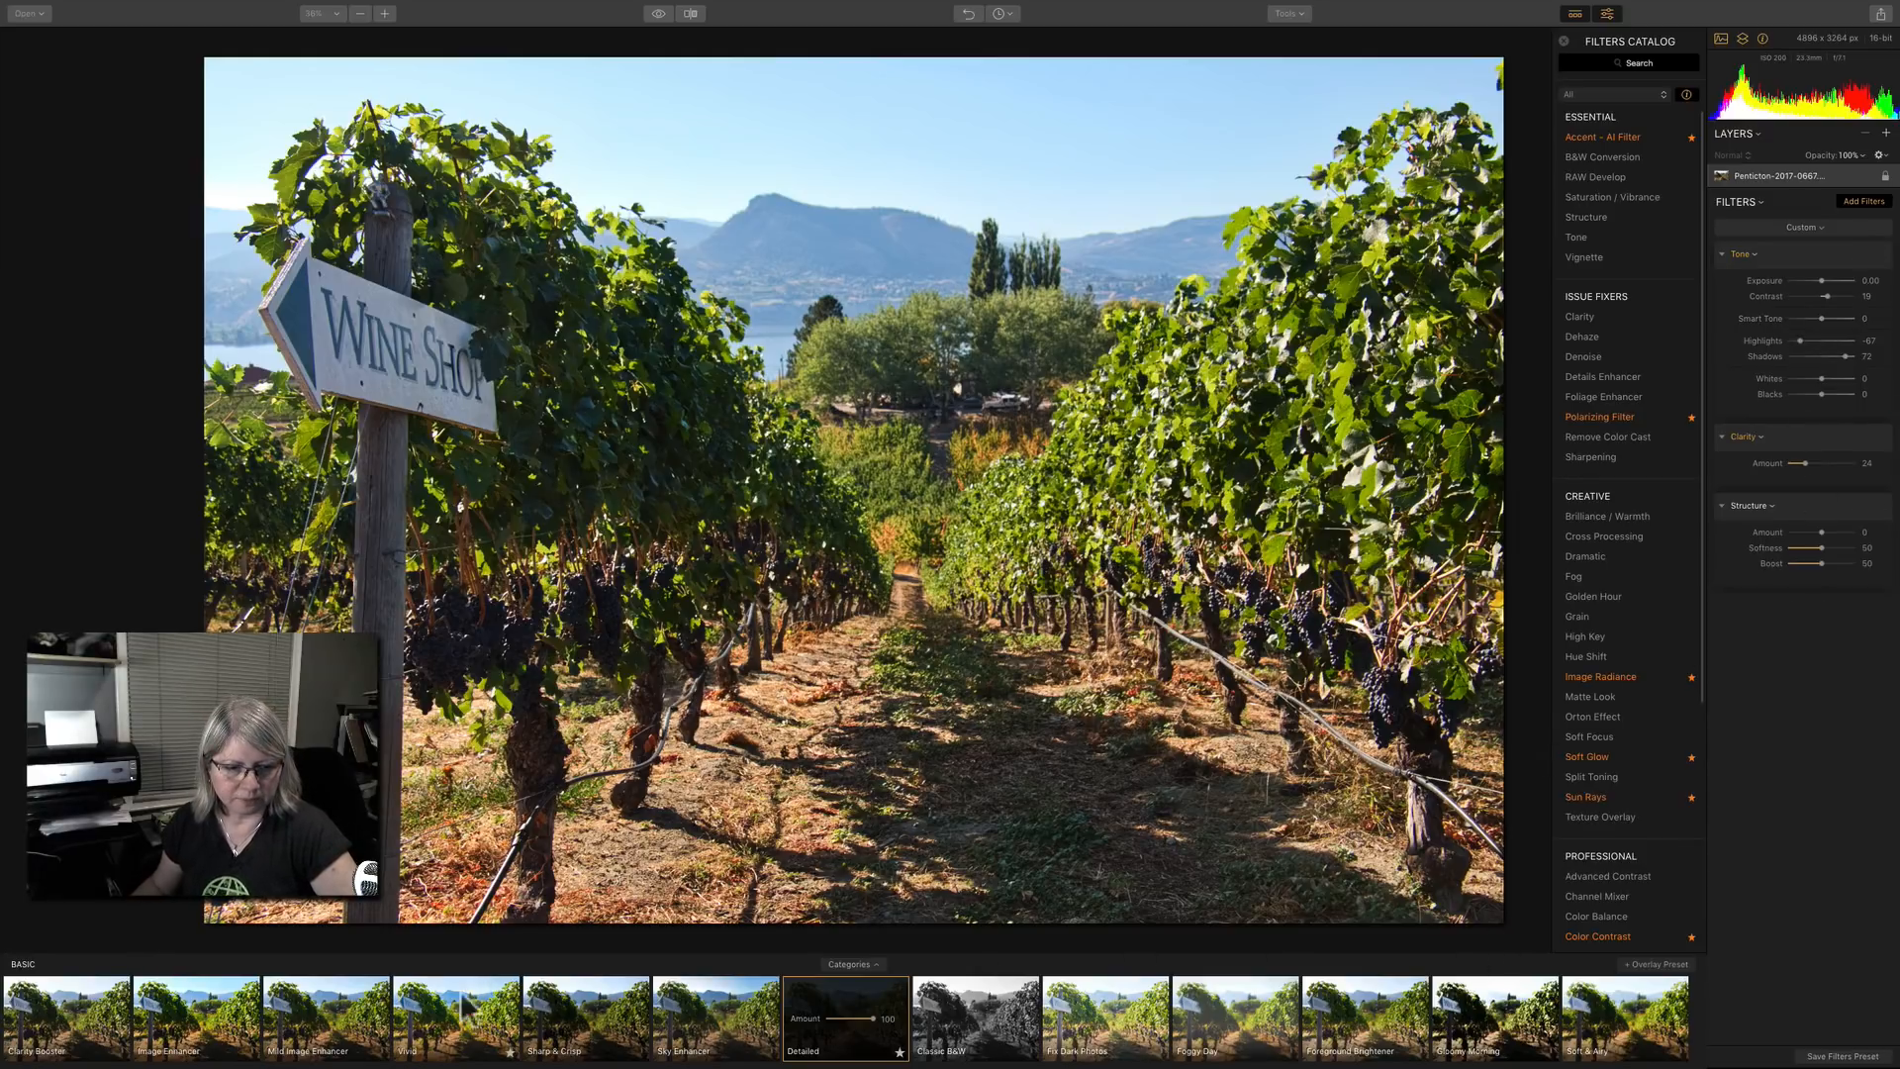
# Apply the Vivid preset at amount 100 and lower its saturation to -15 and vibrance to -1.
pyautogui.click(436, 1022)
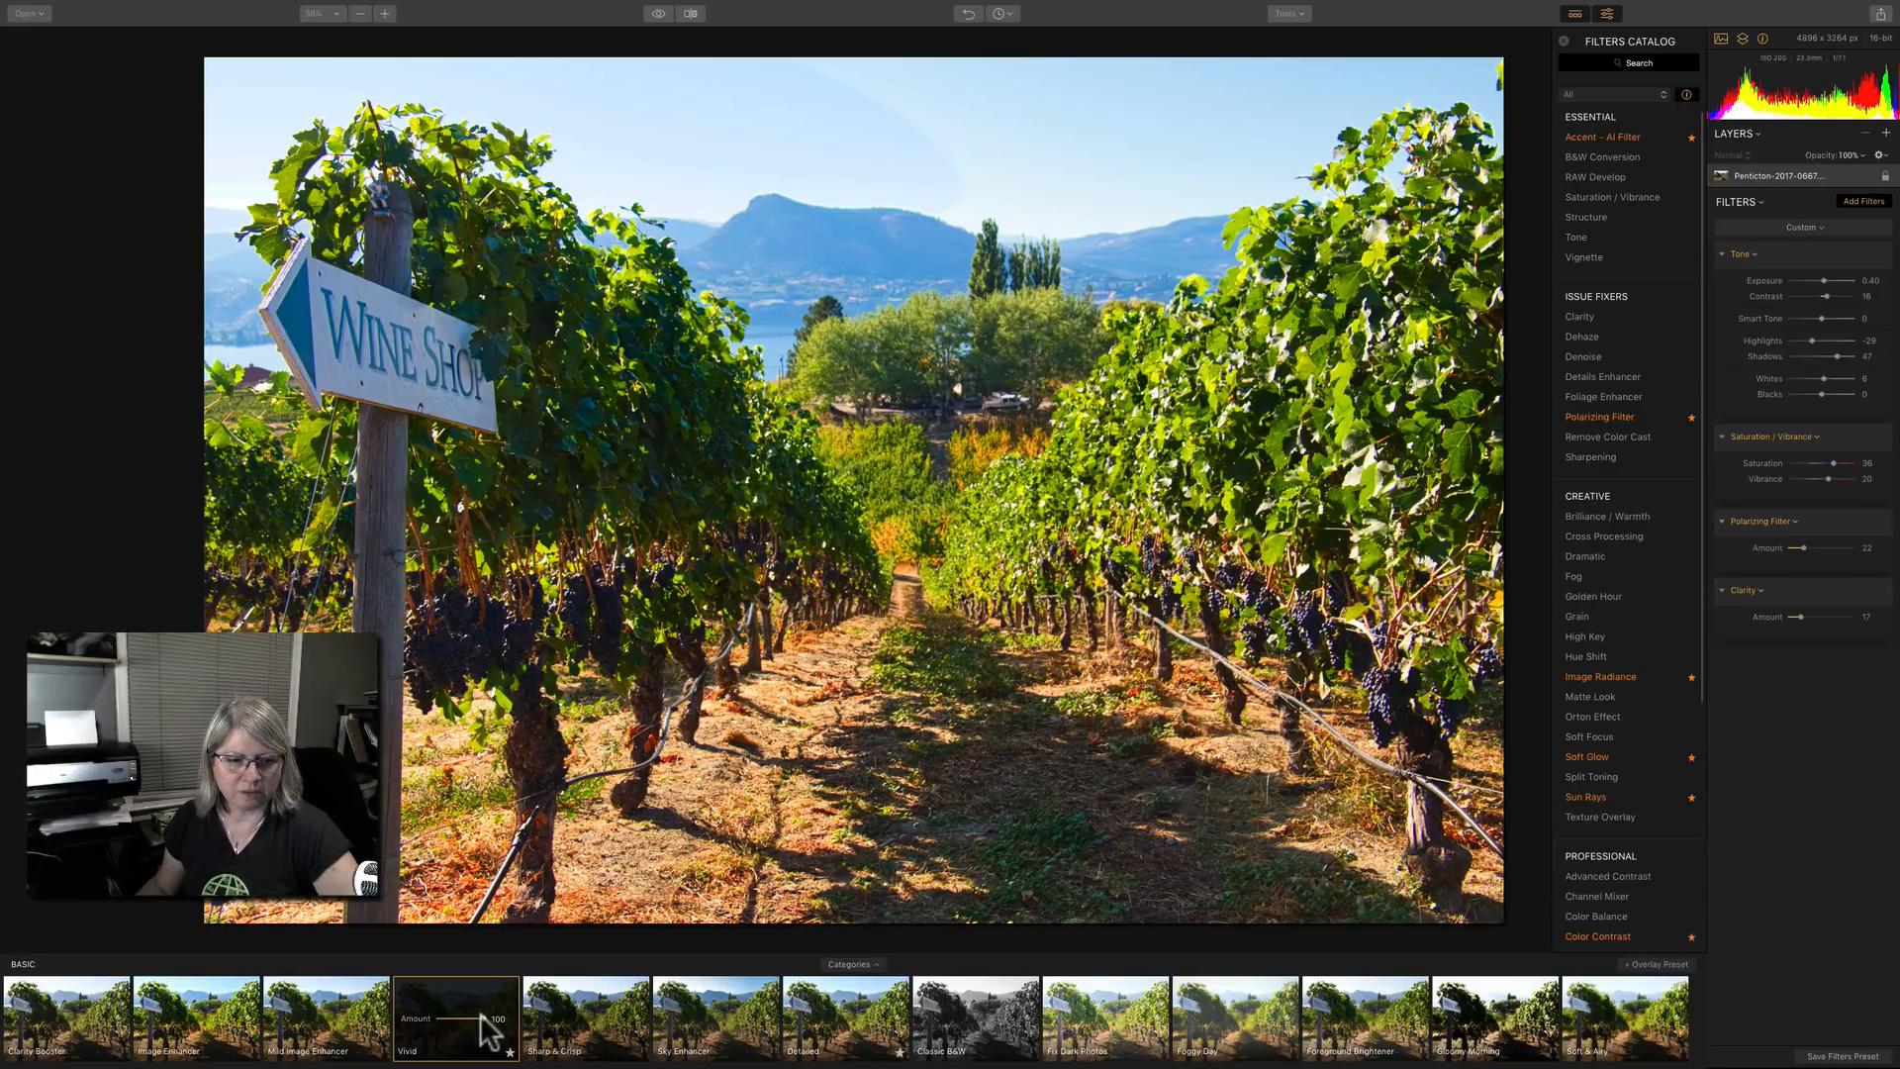
pyautogui.moveTo(482, 1017)
pyautogui.mouseDown()
pyautogui.moveTo(455, 1017)
pyautogui.moveTo(510, 1019)
pyautogui.mouseUp()
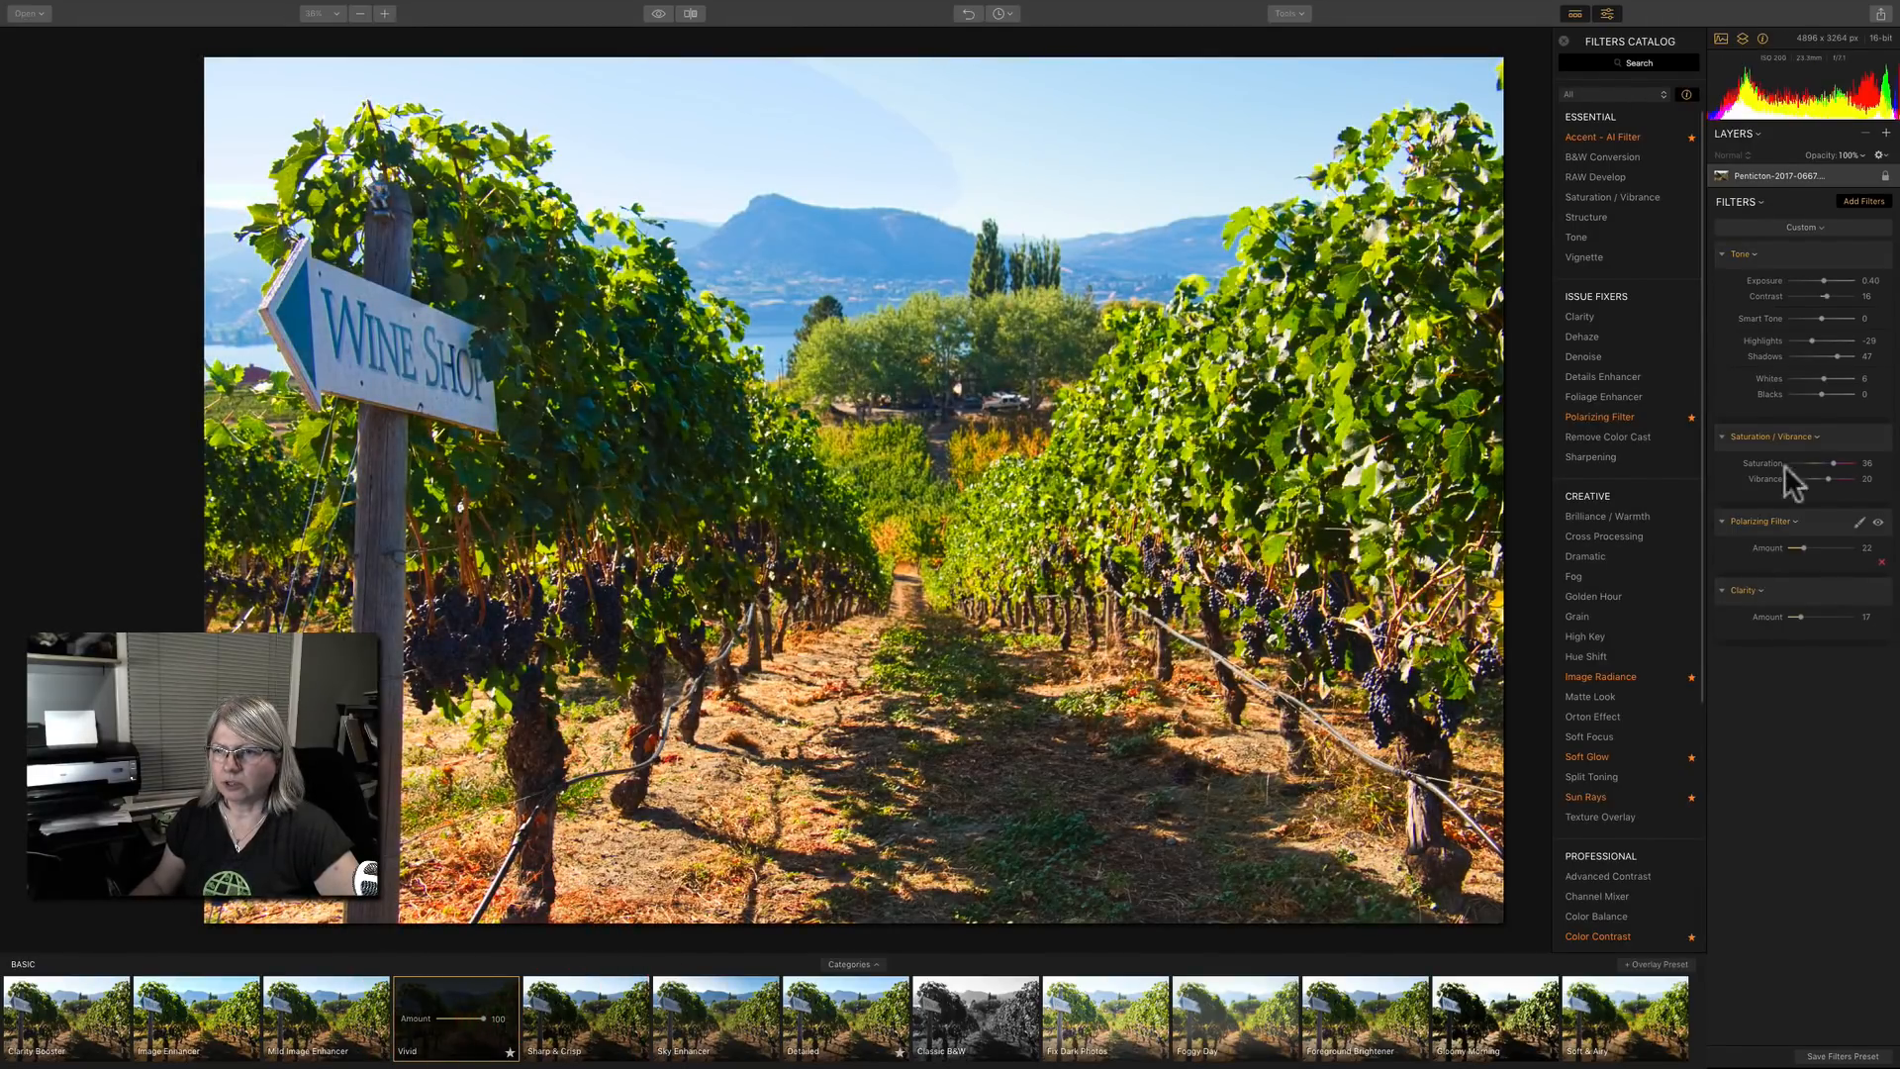
pyautogui.moveTo(1833, 463)
pyautogui.mouseDown()
pyautogui.moveTo(1808, 463)
pyautogui.moveTo(1821, 478)
pyautogui.moveTo(1818, 463)
pyautogui.mouseUp()
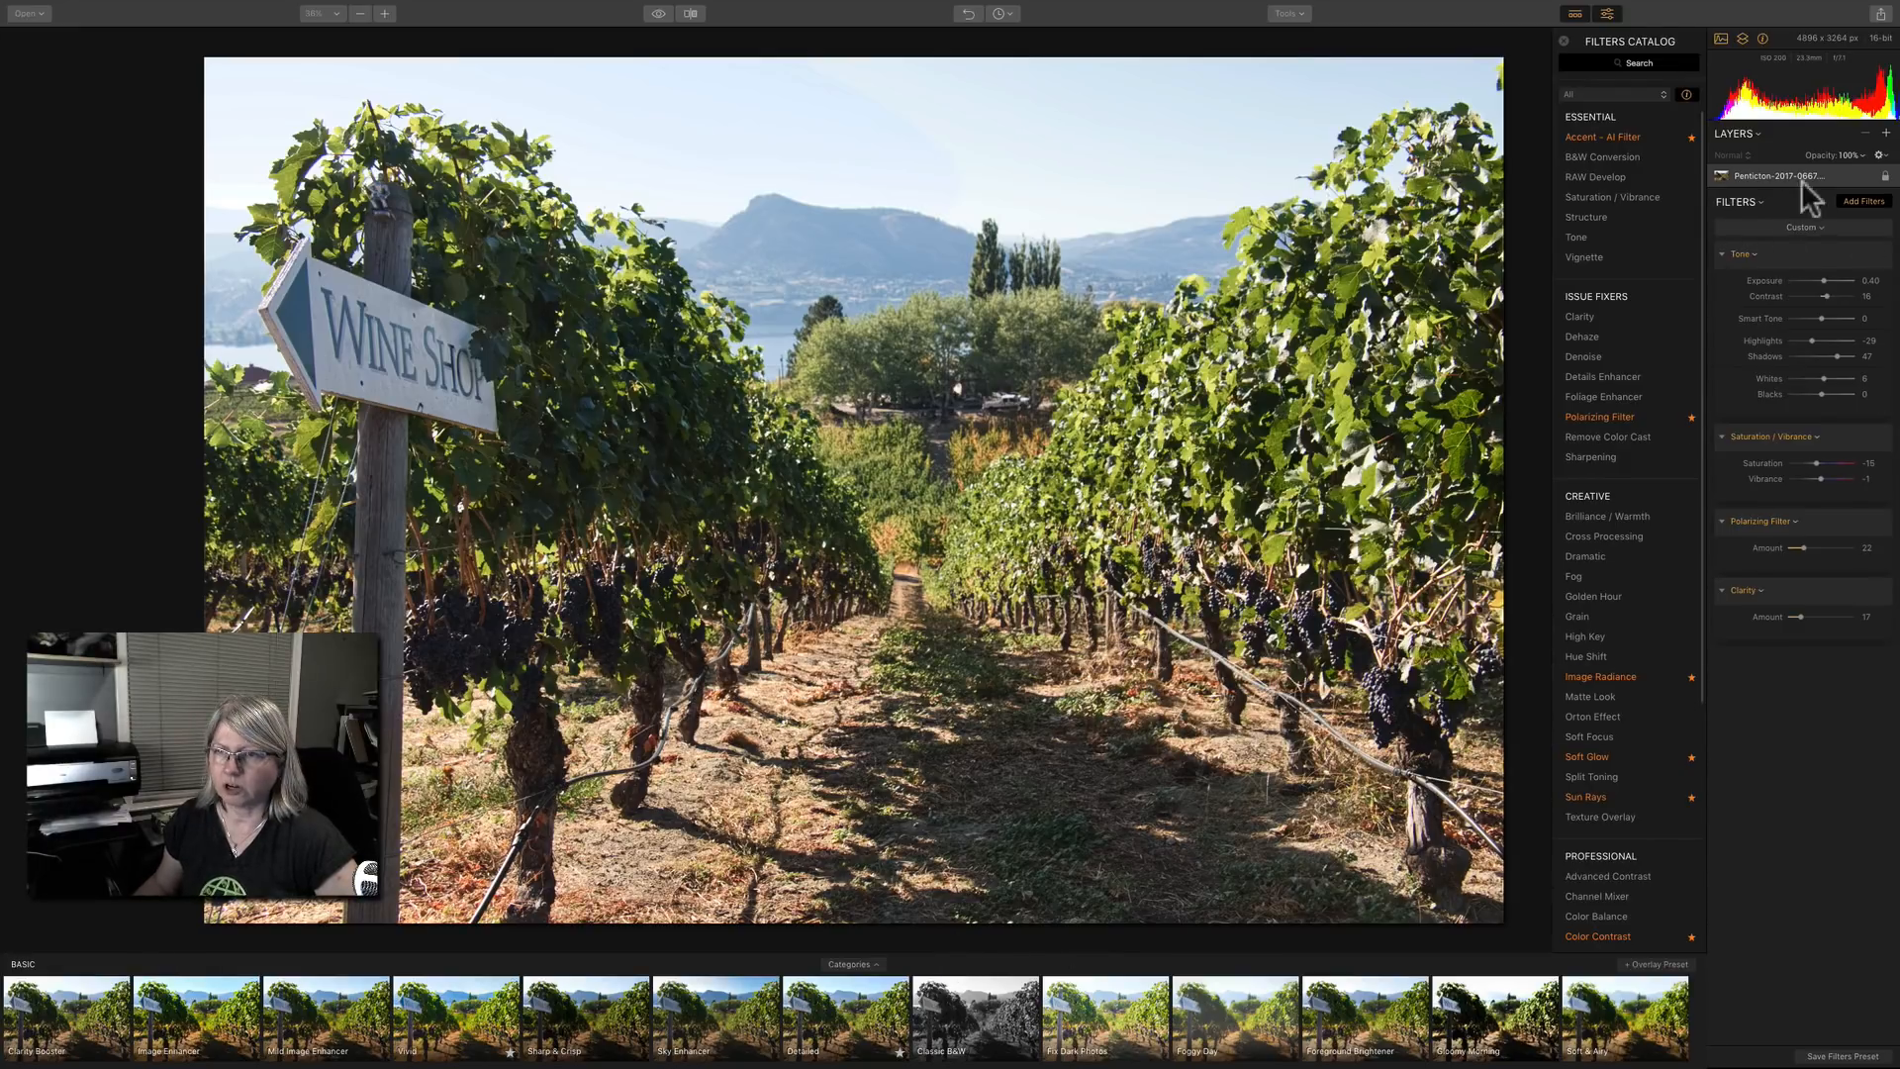
# Load the Quick & Awesome workspace and set the Accent AI boost to 53, saturation to -8 and clarity amount to 41.
pyautogui.click(1801, 227)
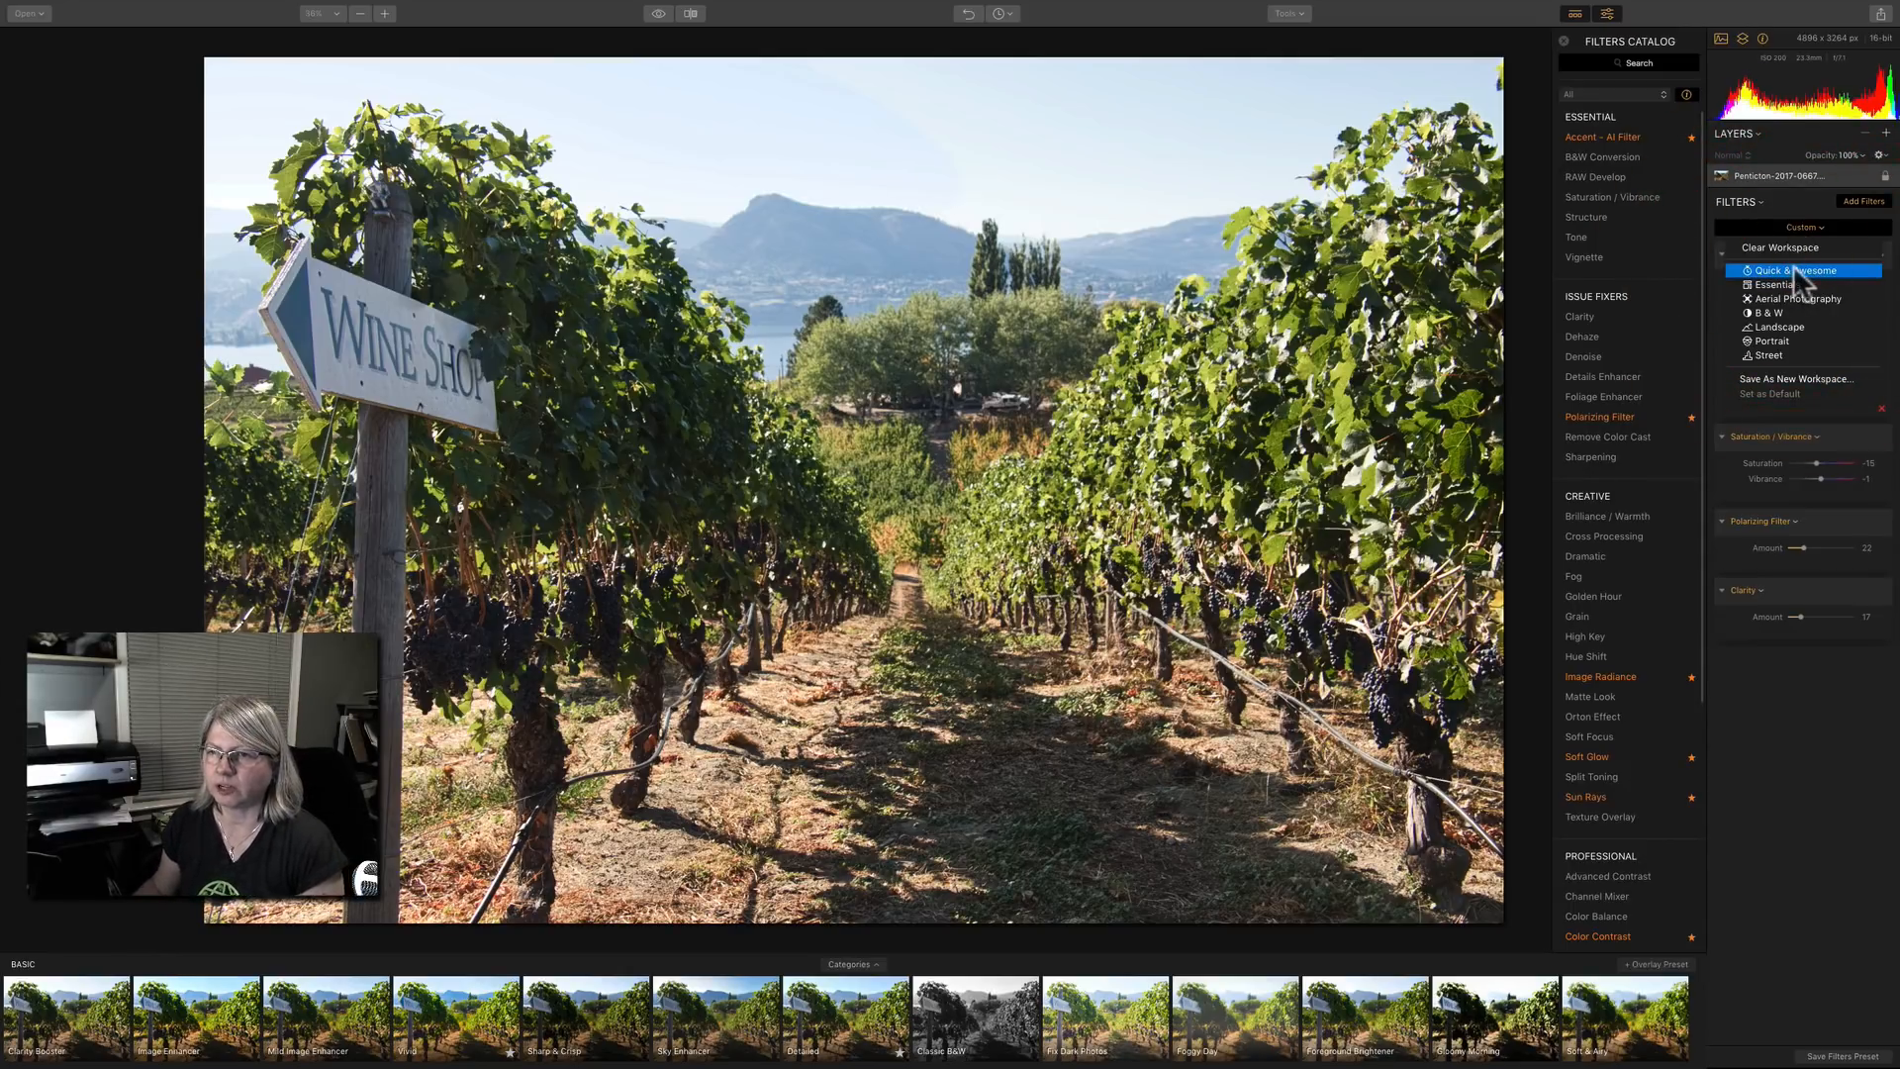
pyautogui.click(1793, 270)
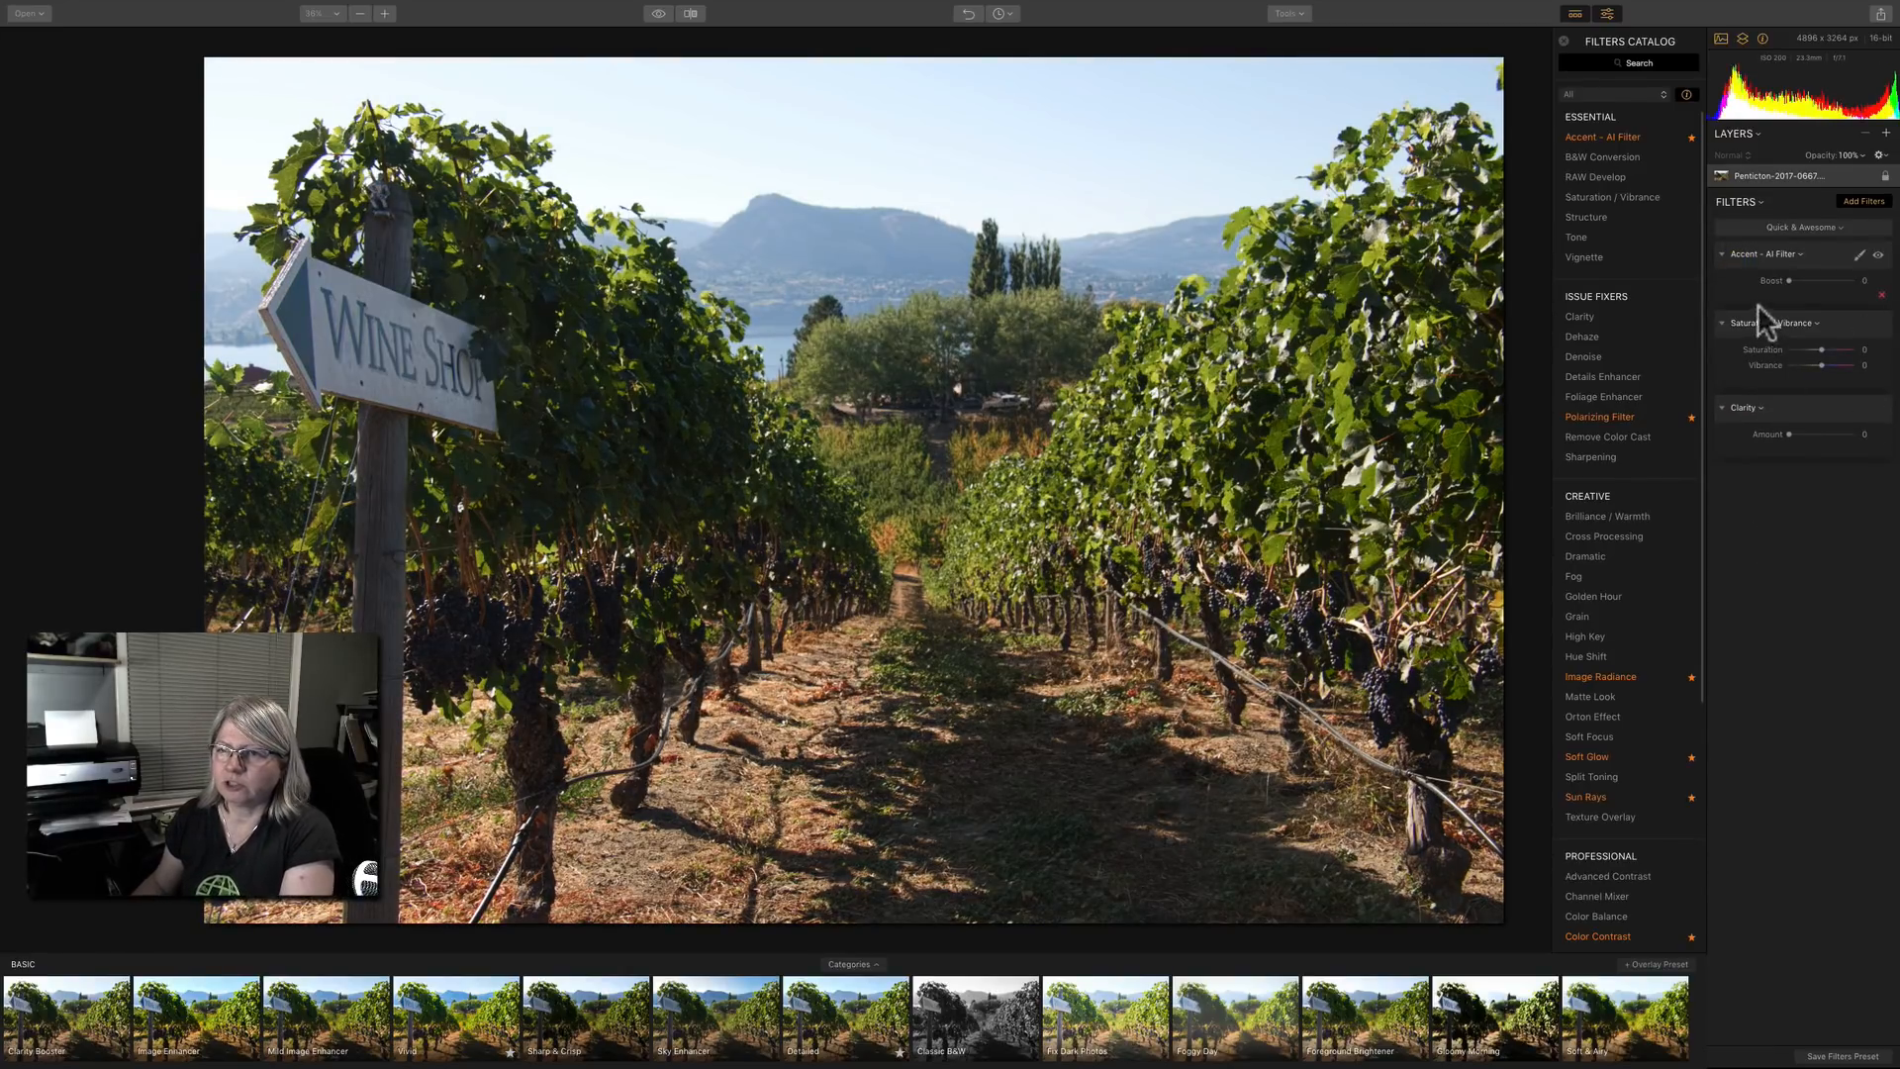
pyautogui.moveTo(1790, 280)
pyautogui.mouseDown()
pyautogui.moveTo(1872, 280)
pyautogui.moveTo(1803, 281)
pyautogui.moveTo(1868, 281)
pyautogui.moveTo(1819, 281)
pyautogui.mouseUp()
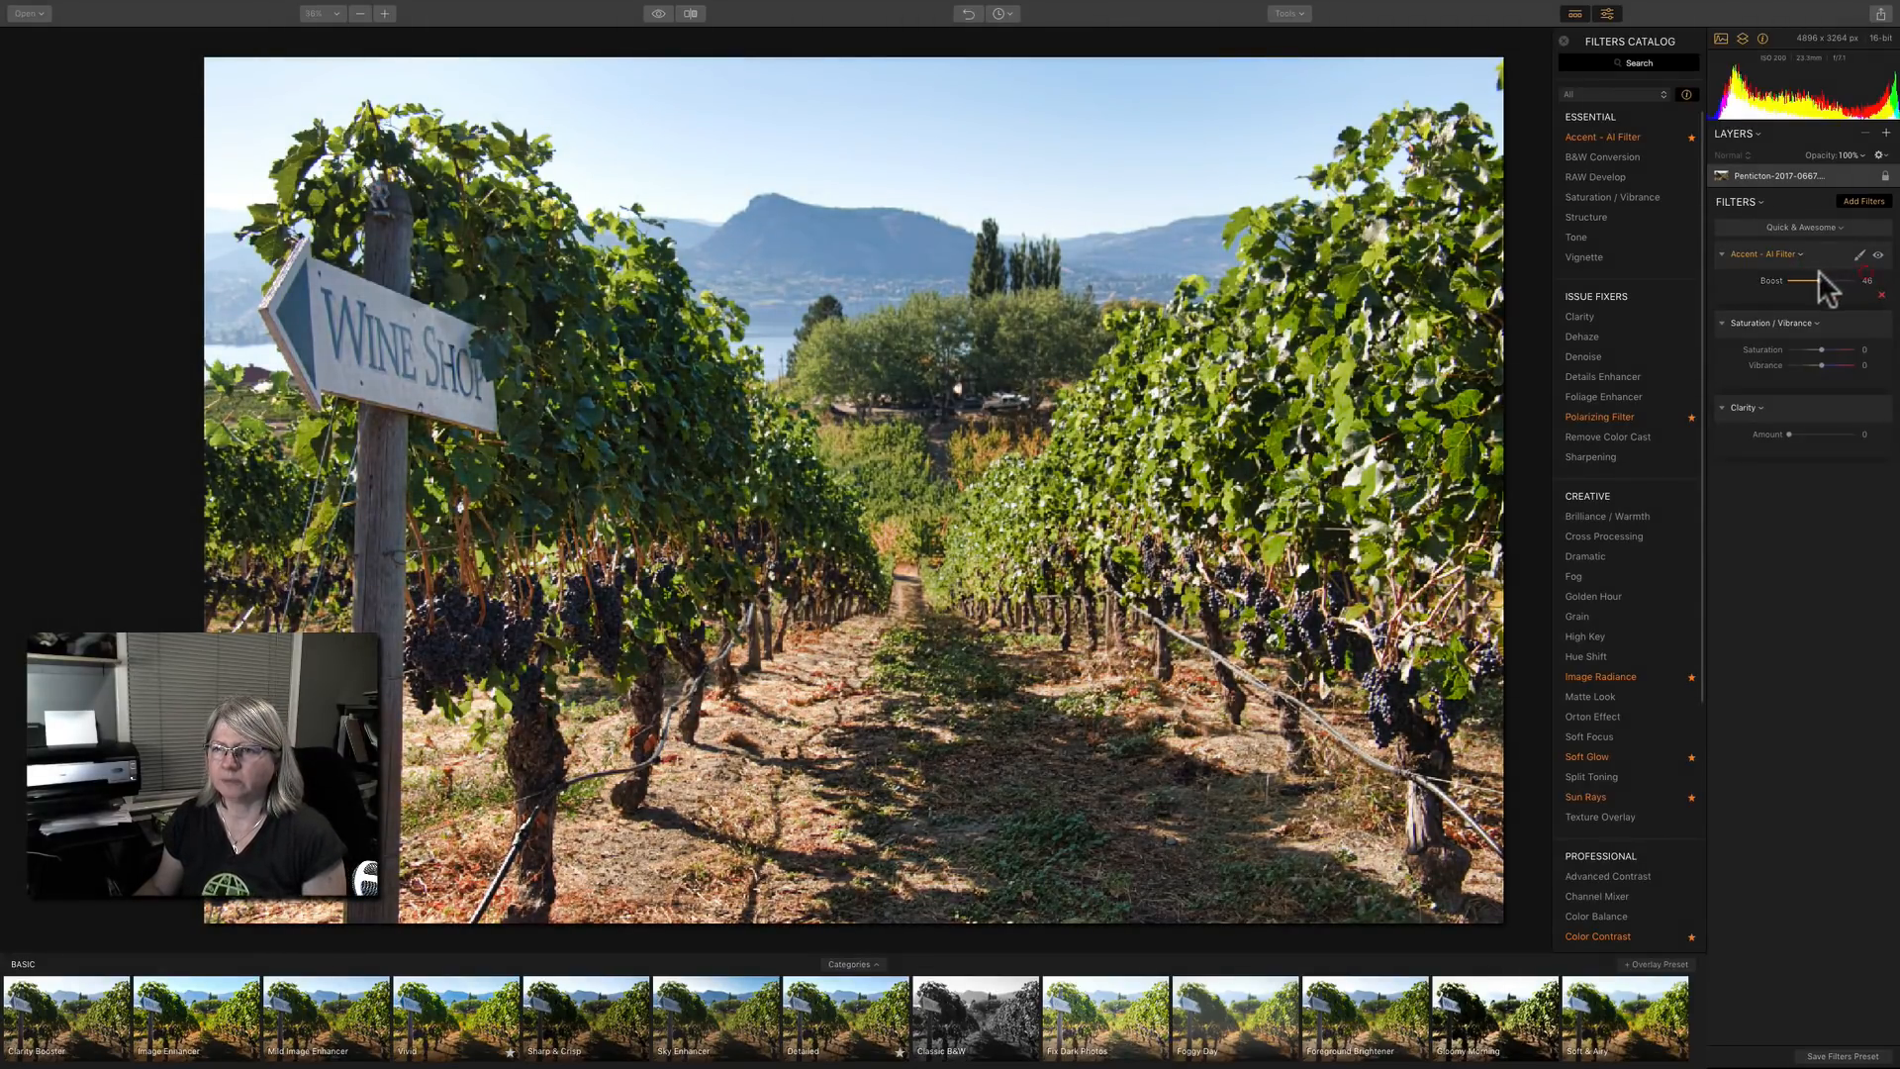
pyautogui.moveTo(1821, 350)
pyautogui.mouseDown()
pyautogui.moveTo(1853, 348)
pyautogui.moveTo(1802, 348)
pyautogui.mouseUp()
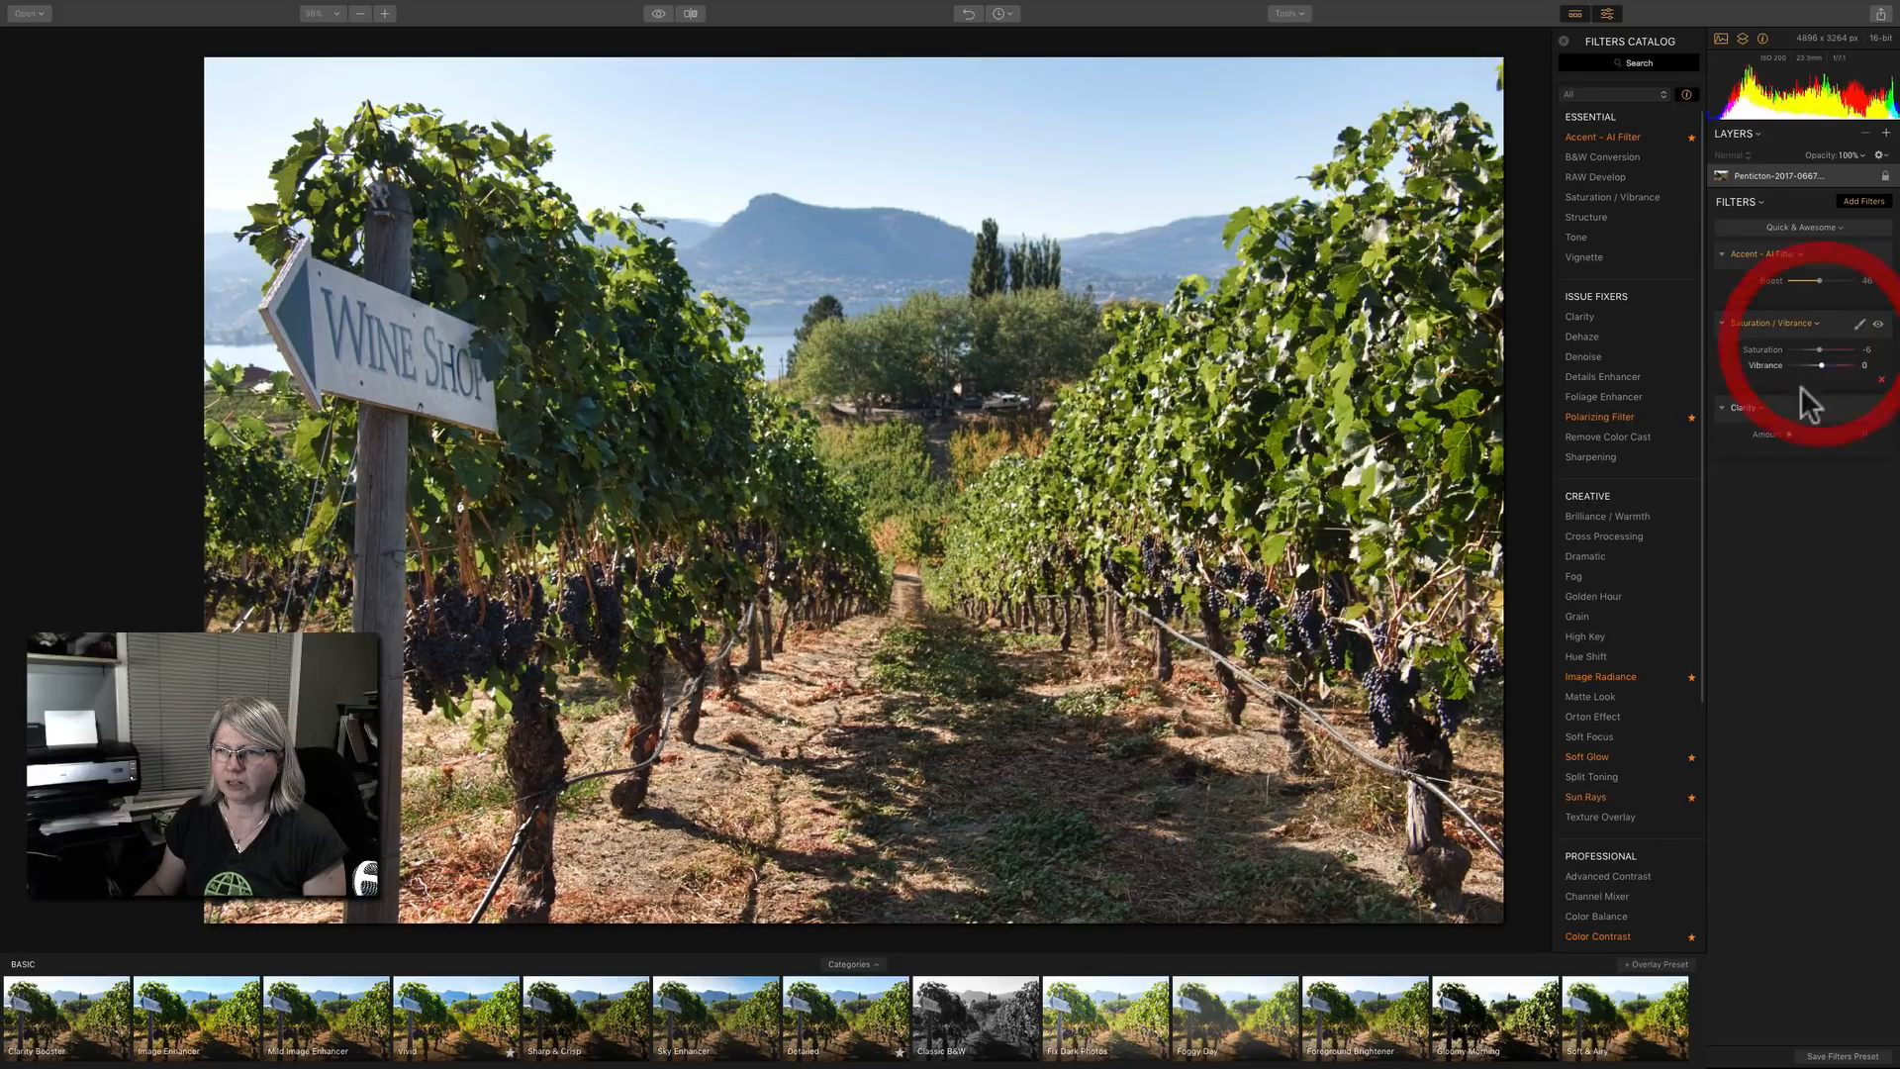
pyautogui.moveTo(1790, 435); pyautogui.dragTo(1815, 429)
pyautogui.moveTo(1815, 276); pyautogui.dragTo(1821, 274)
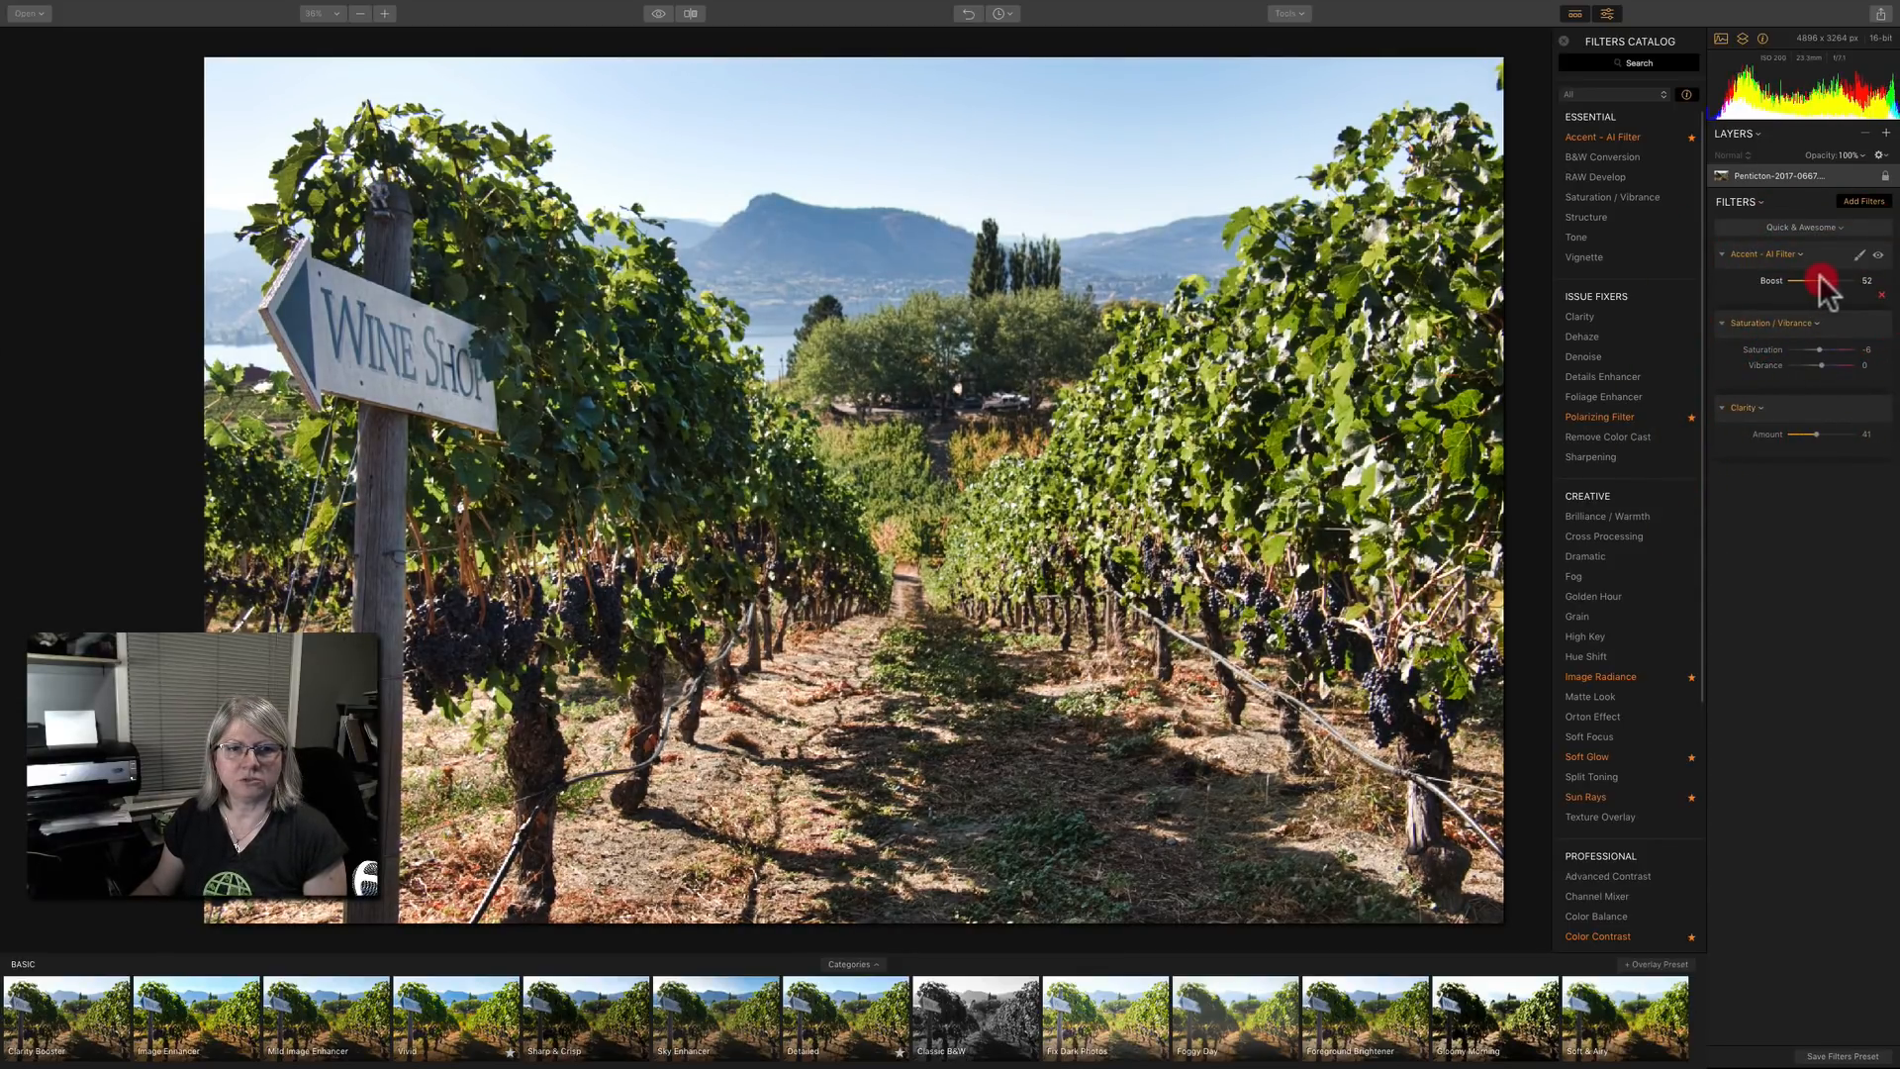
# Reset the saturation and delete the Accent AI, Saturation / Vibrance and Clarity filters one after another.
pyautogui.doubleClick(1773, 350)
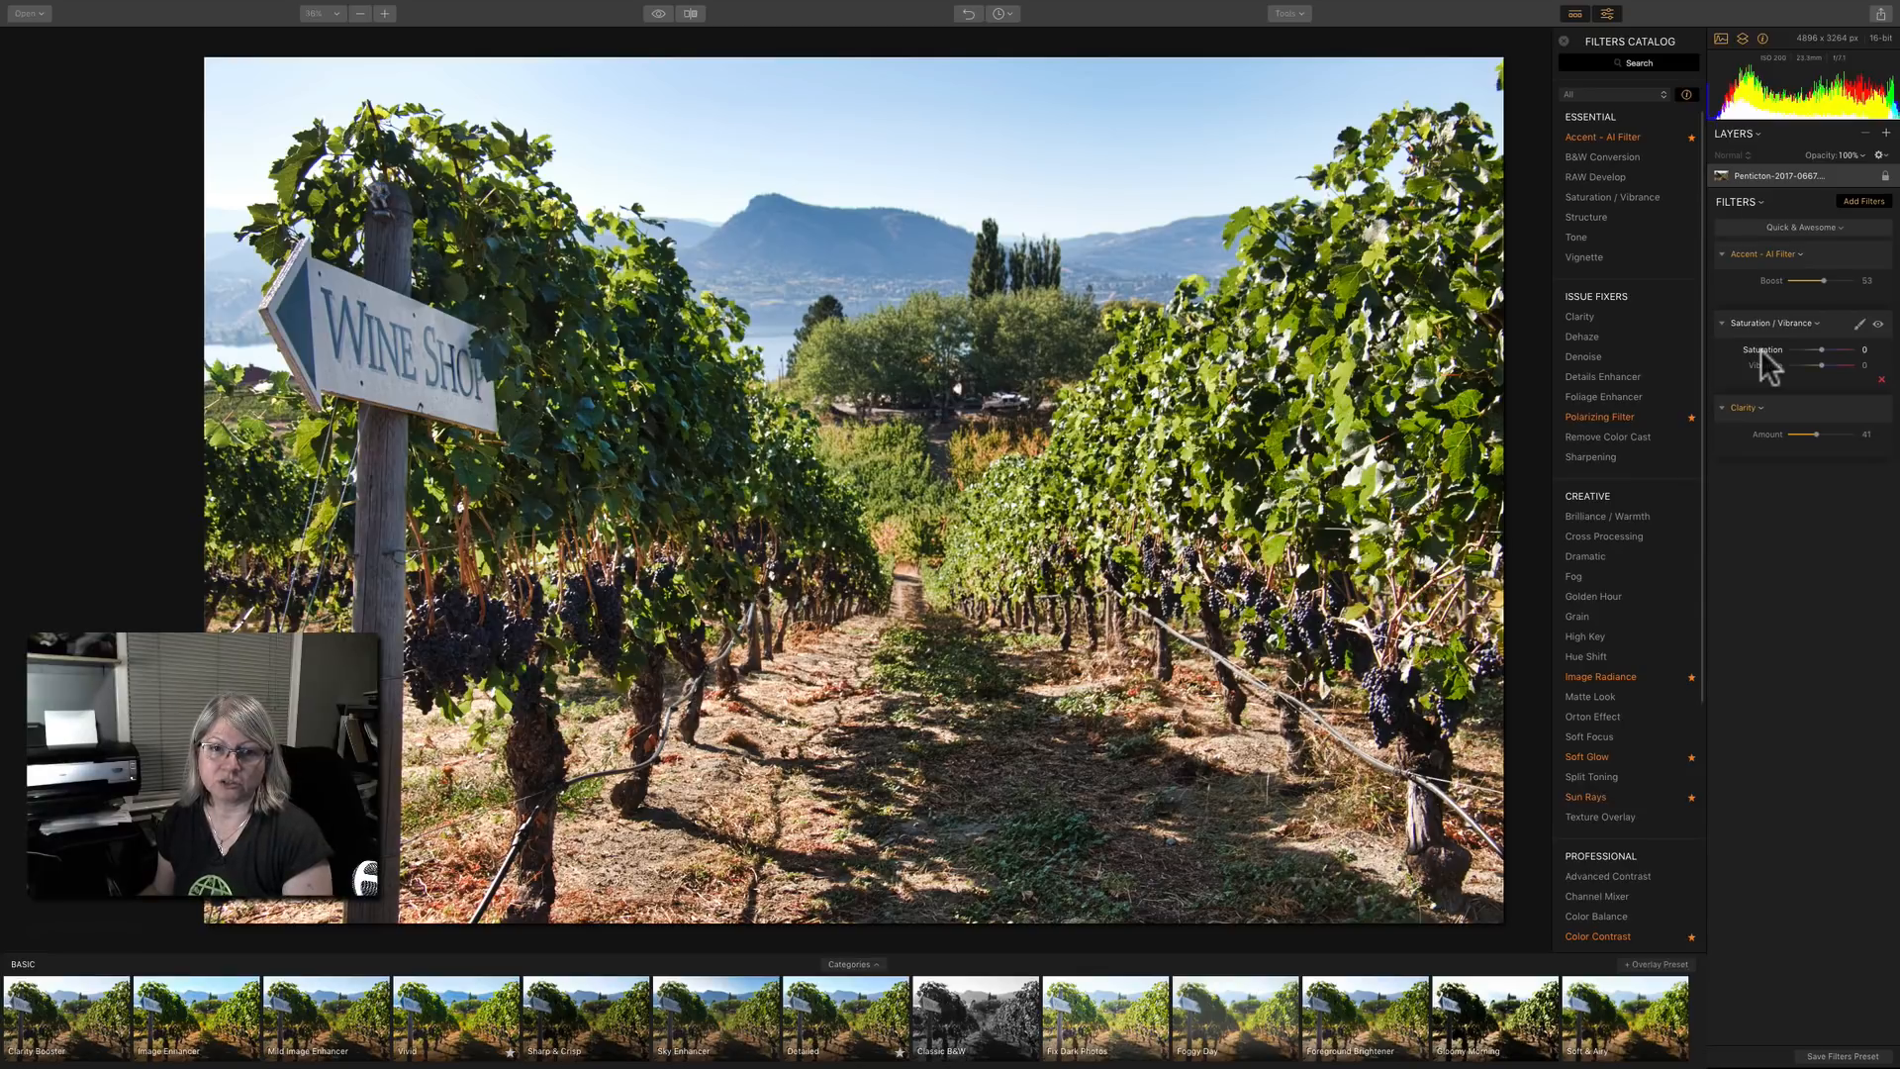
pyautogui.click(1756, 252)
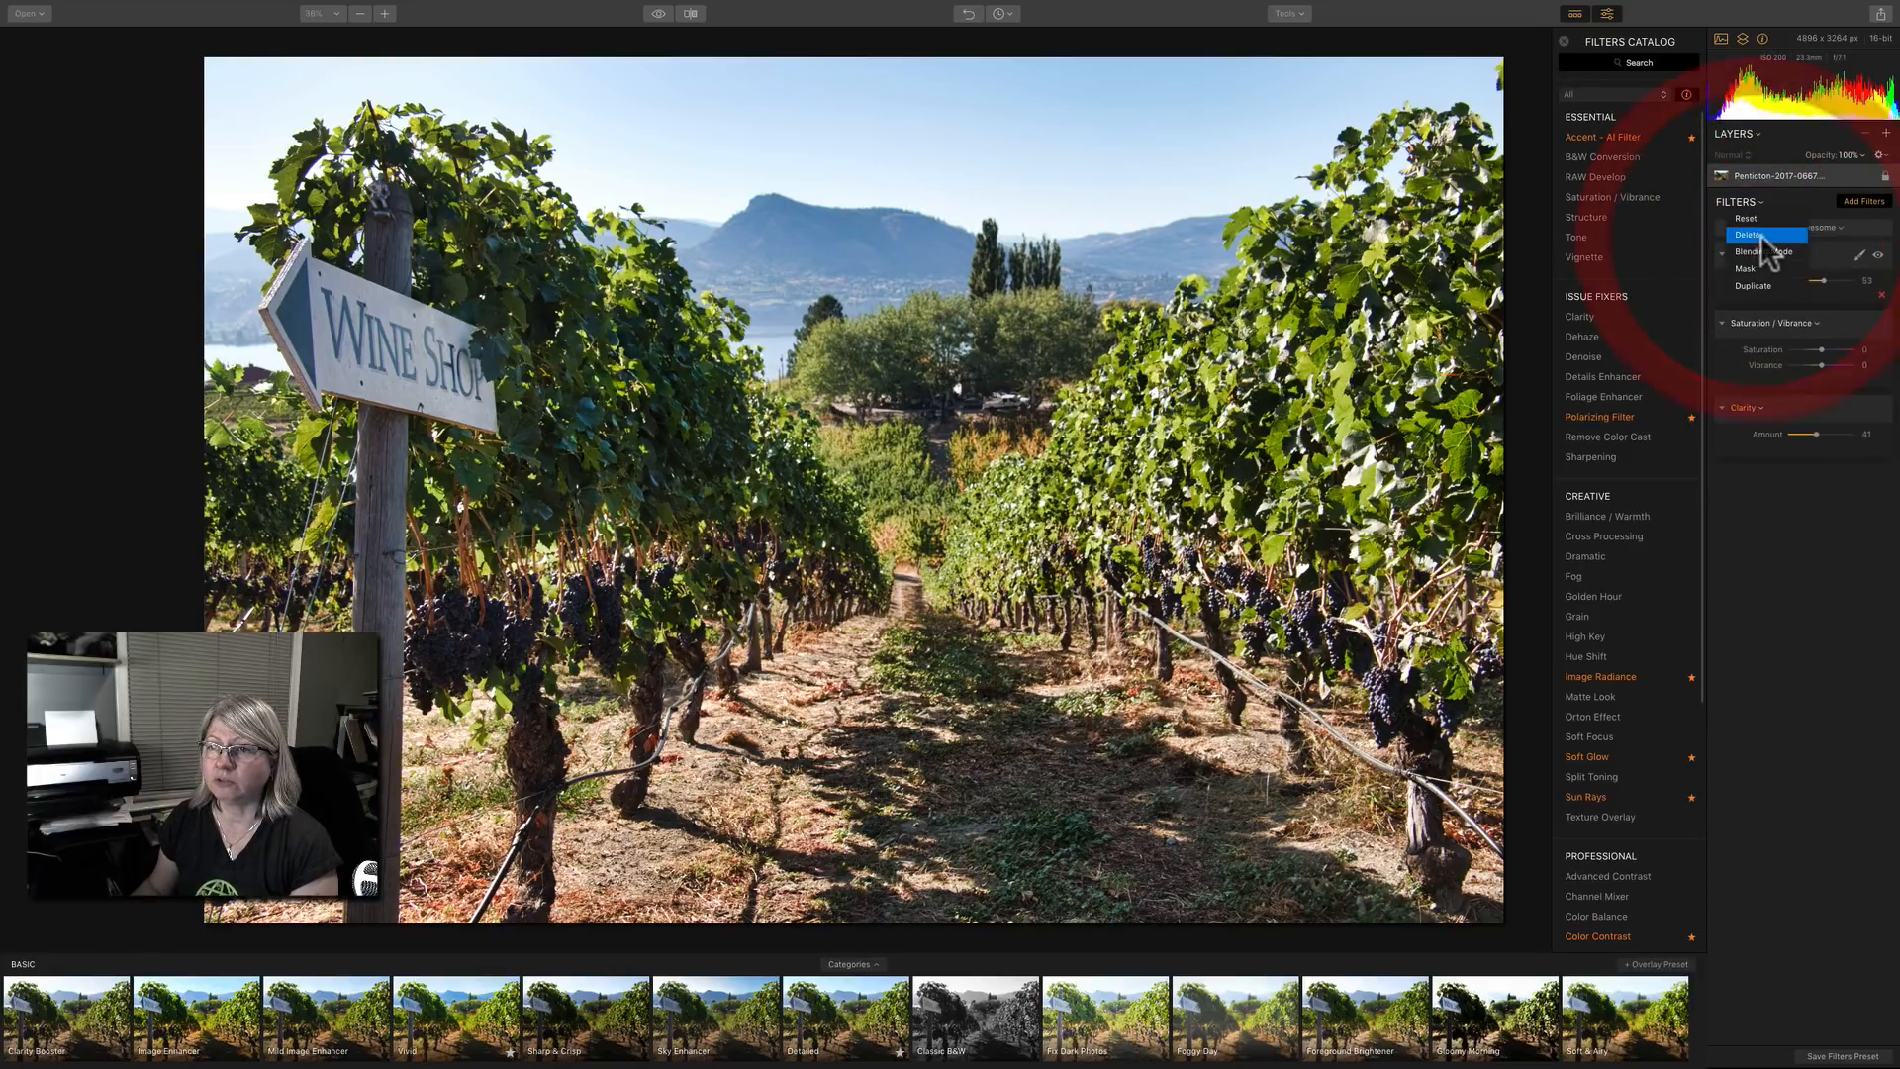
pyautogui.click(1755, 235)
pyautogui.click(1750, 252)
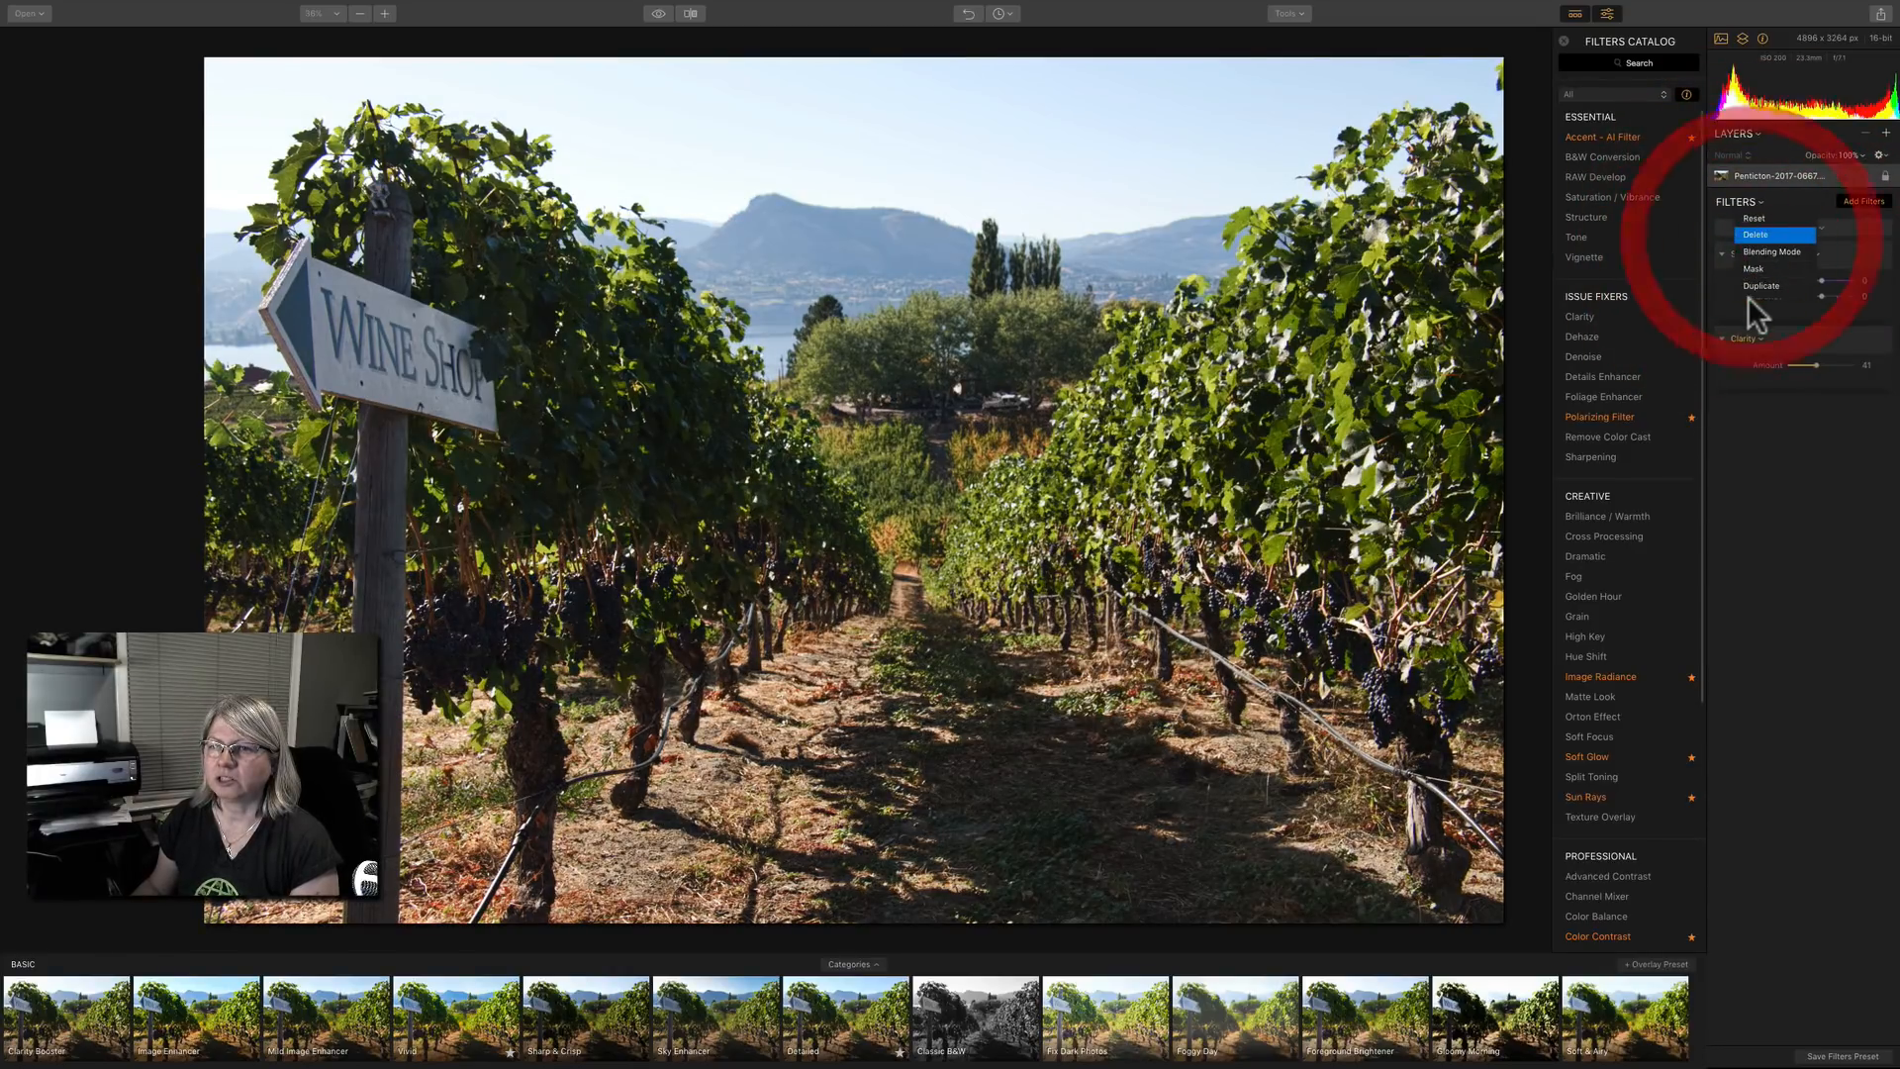
pyautogui.click(1745, 260)
pyautogui.click(1740, 235)
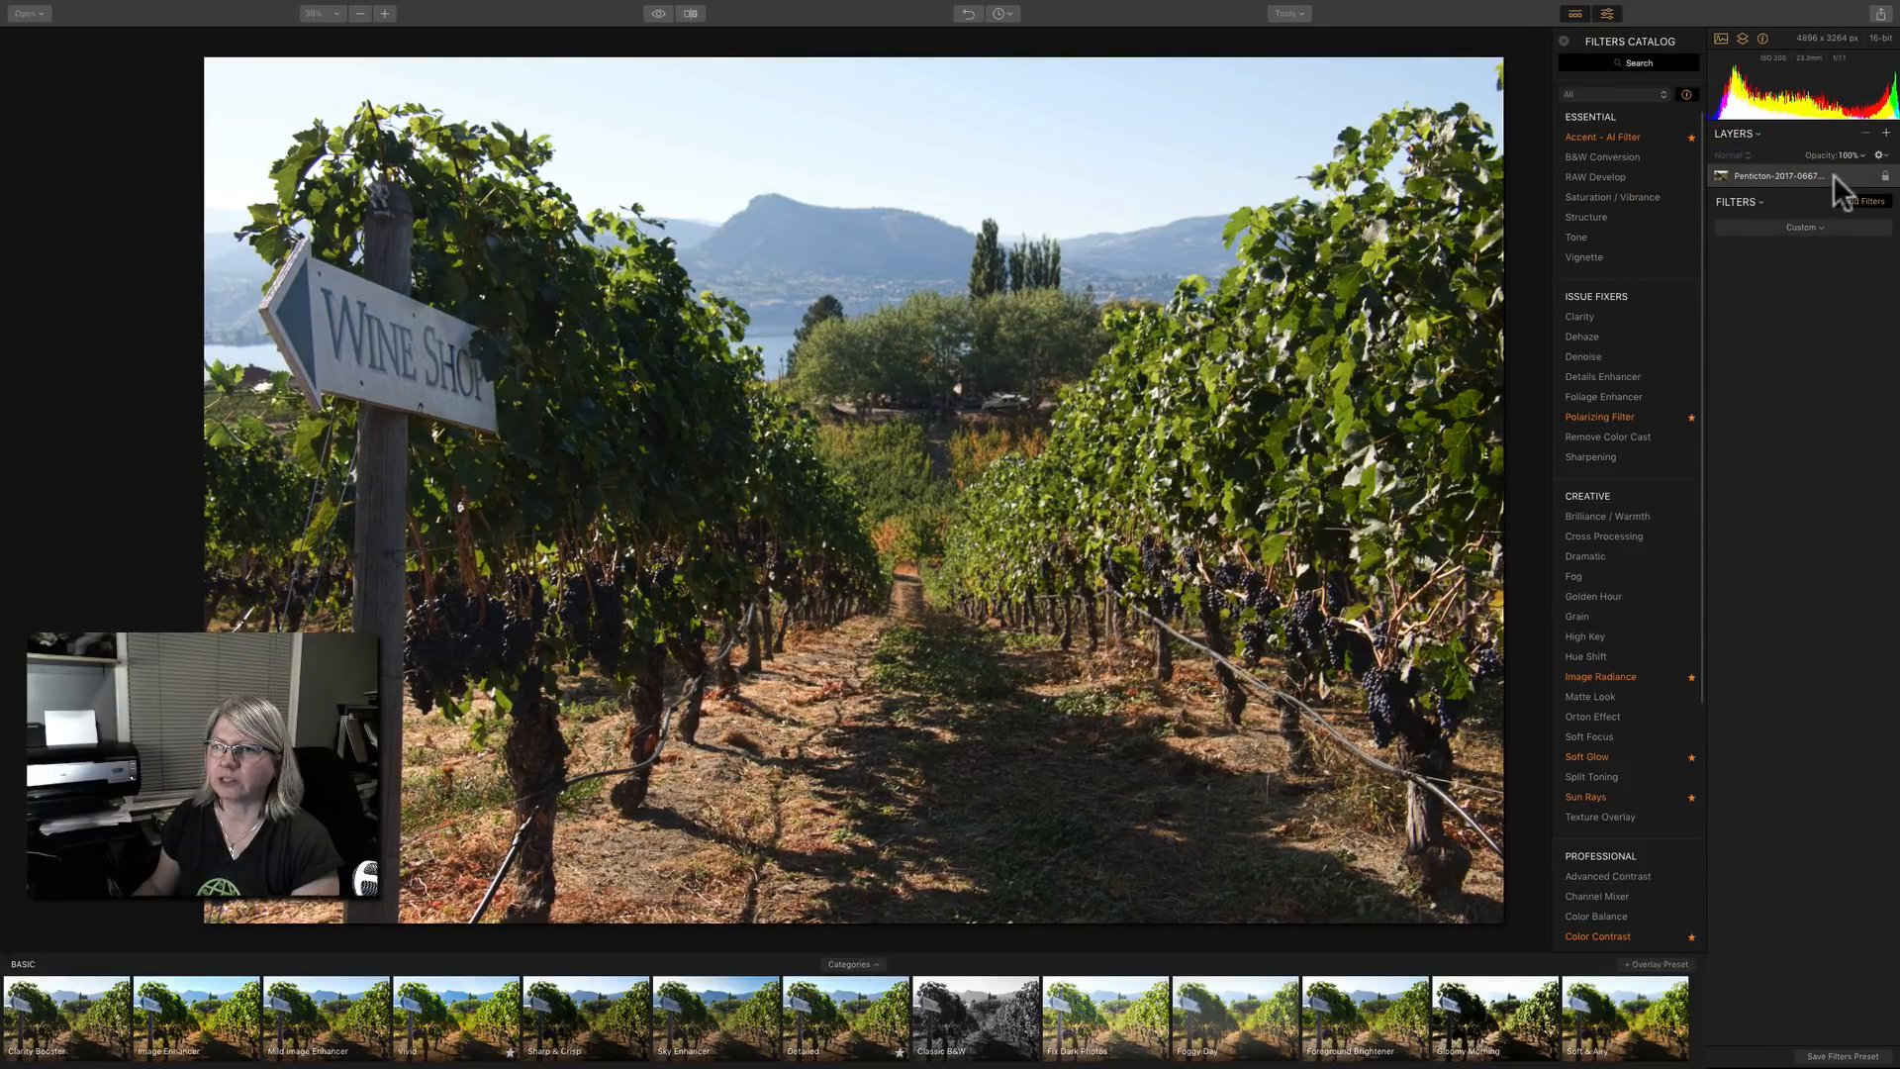
# Add the RAW Develop filter with highlights at -33 and shadows at 28.
pyautogui.click(1615, 179)
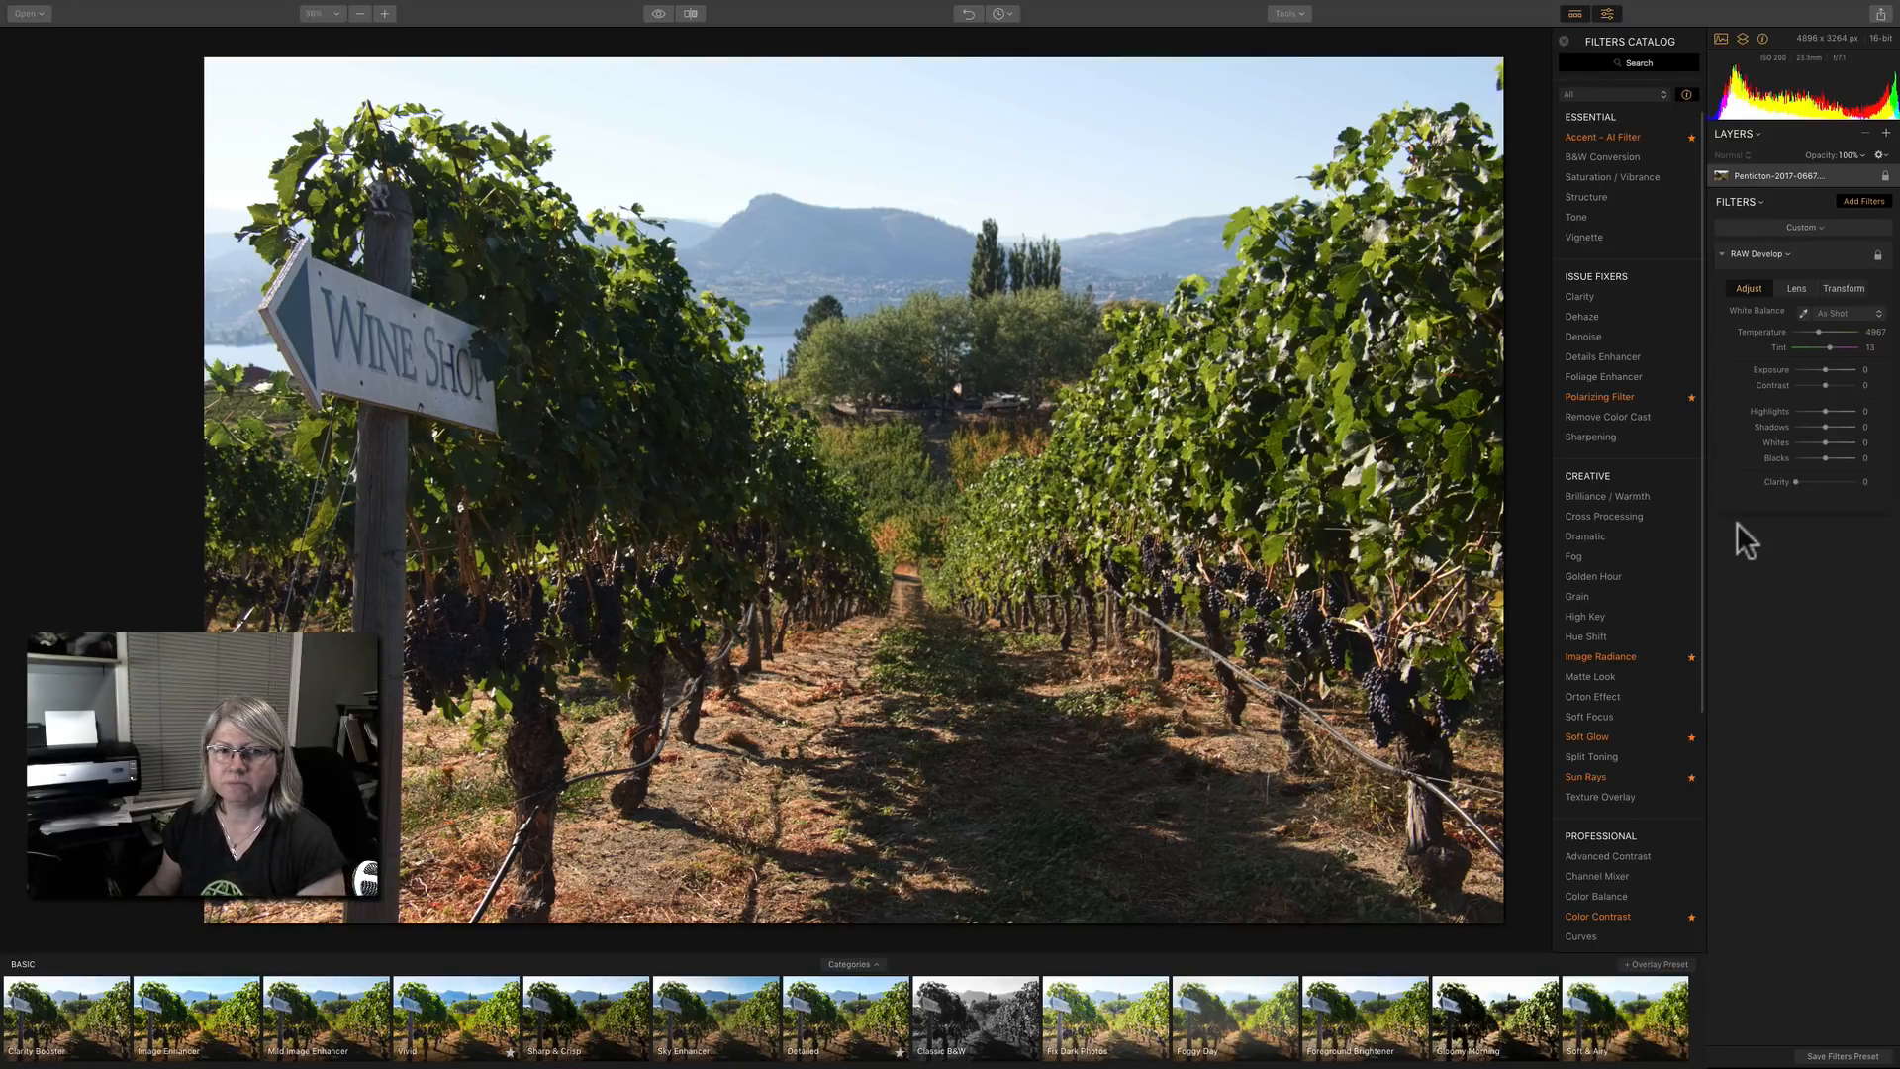
pyautogui.moveTo(1824, 411)
pyautogui.mouseDown()
pyautogui.moveTo(1834, 426)
pyautogui.moveTo(1818, 408)
pyautogui.mouseUp()
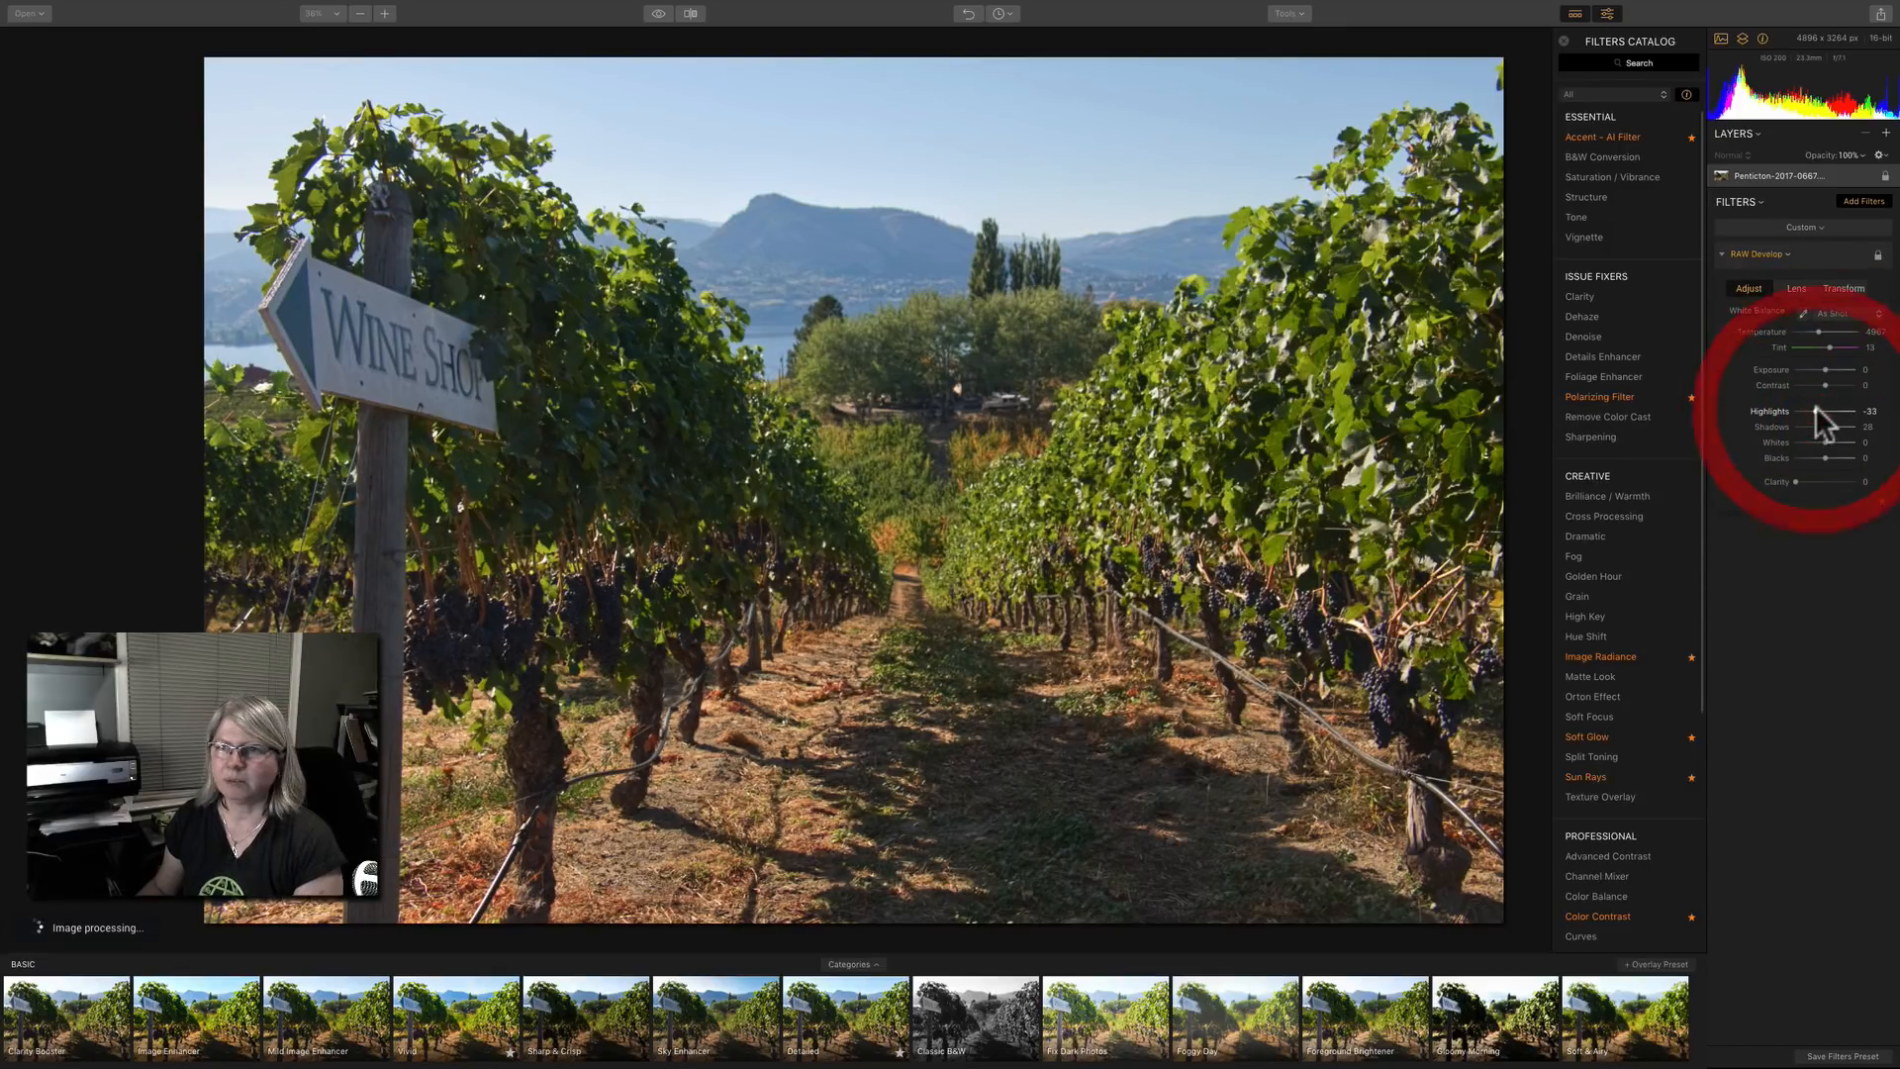
# Add the Accent AI Filter with a boost of 37 and ease the RAW Develop highlights to -21.
pyautogui.click(1861, 202)
pyautogui.click(1861, 202)
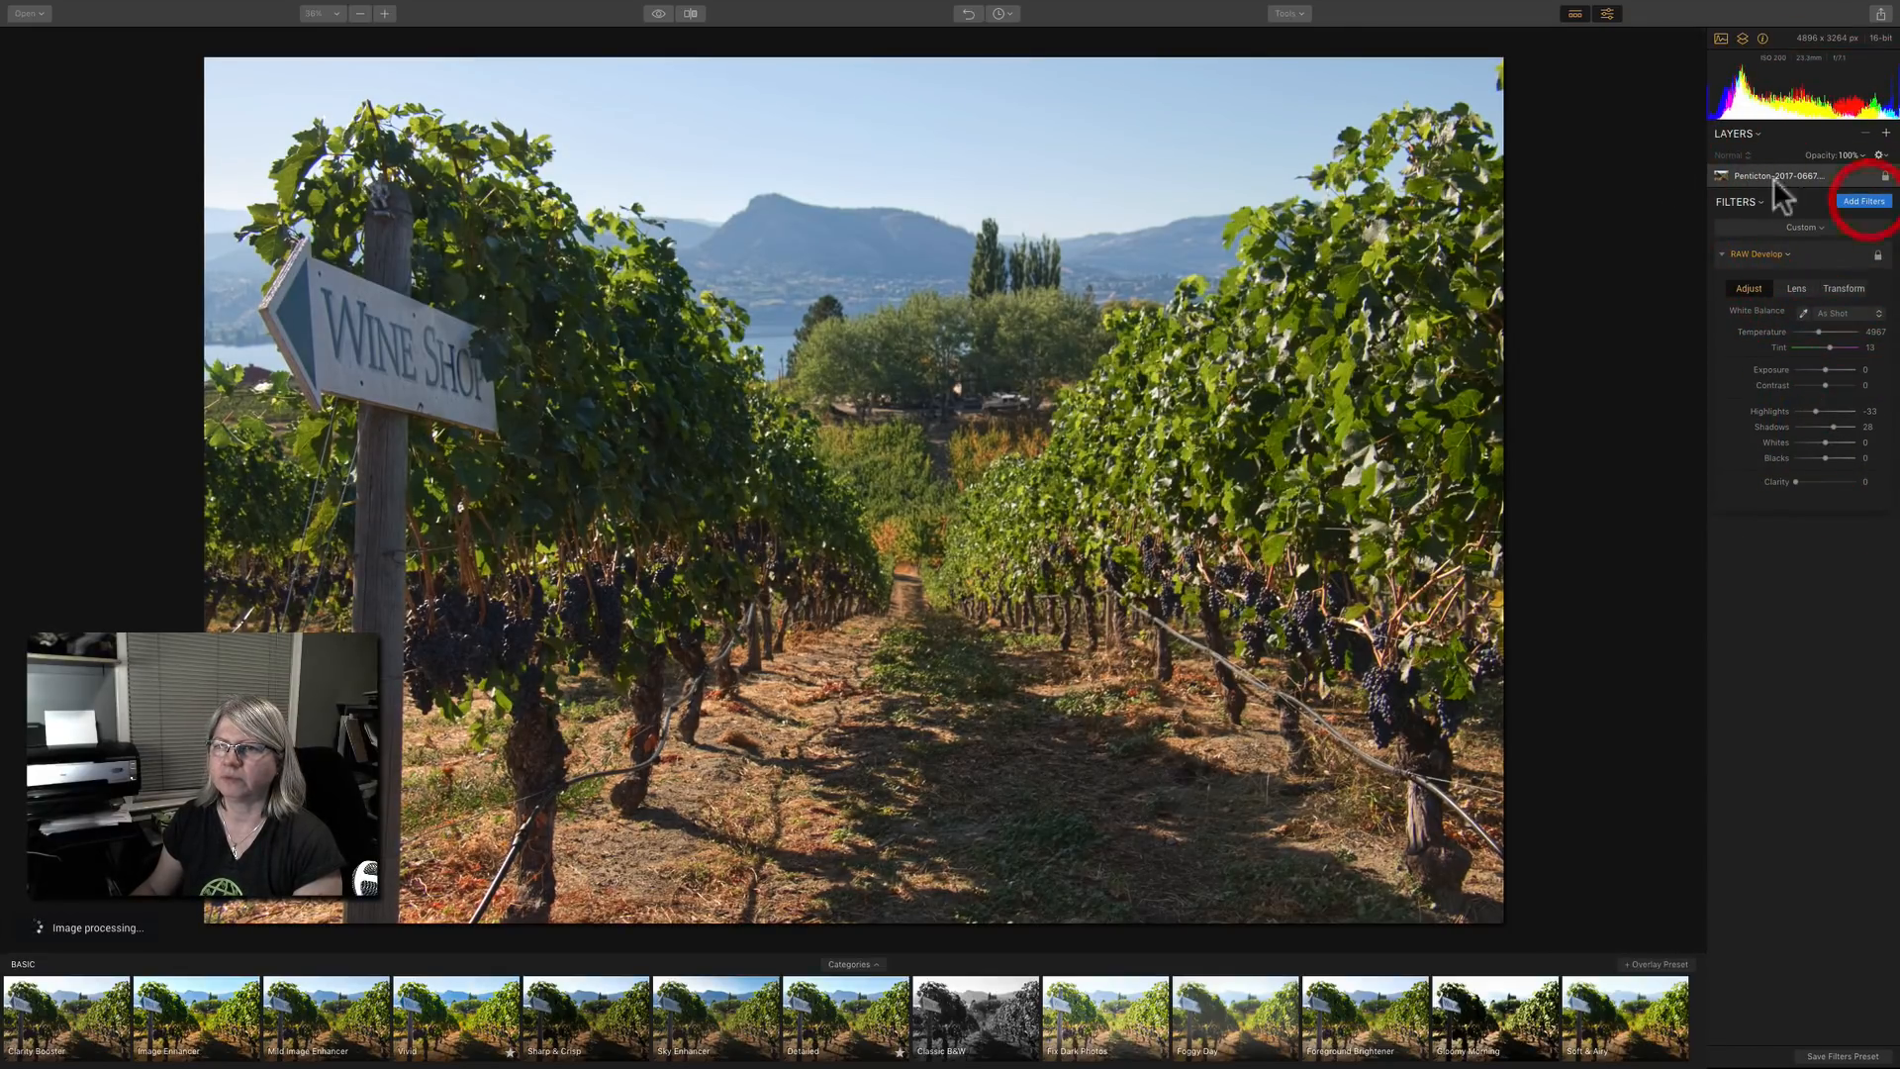
pyautogui.click(1625, 139)
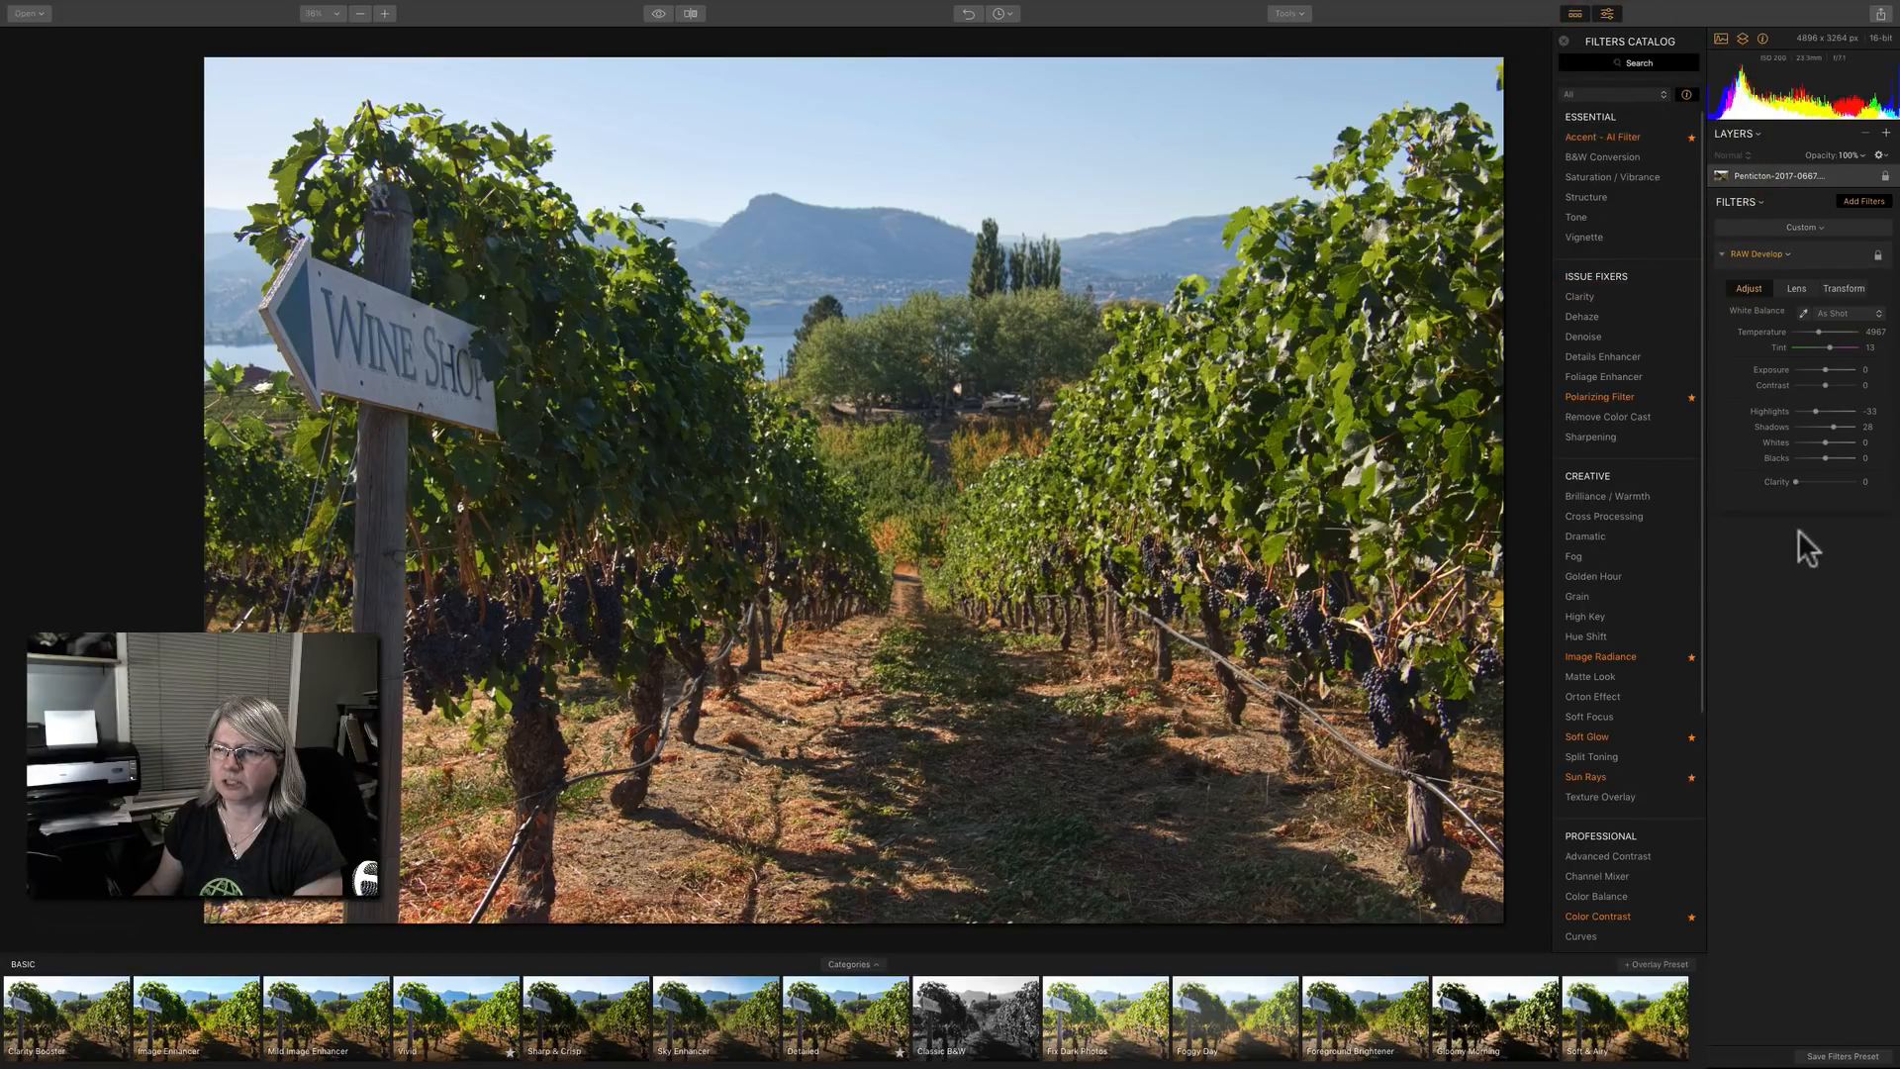
pyautogui.moveTo(1787, 556); pyautogui.dragTo(1816, 557)
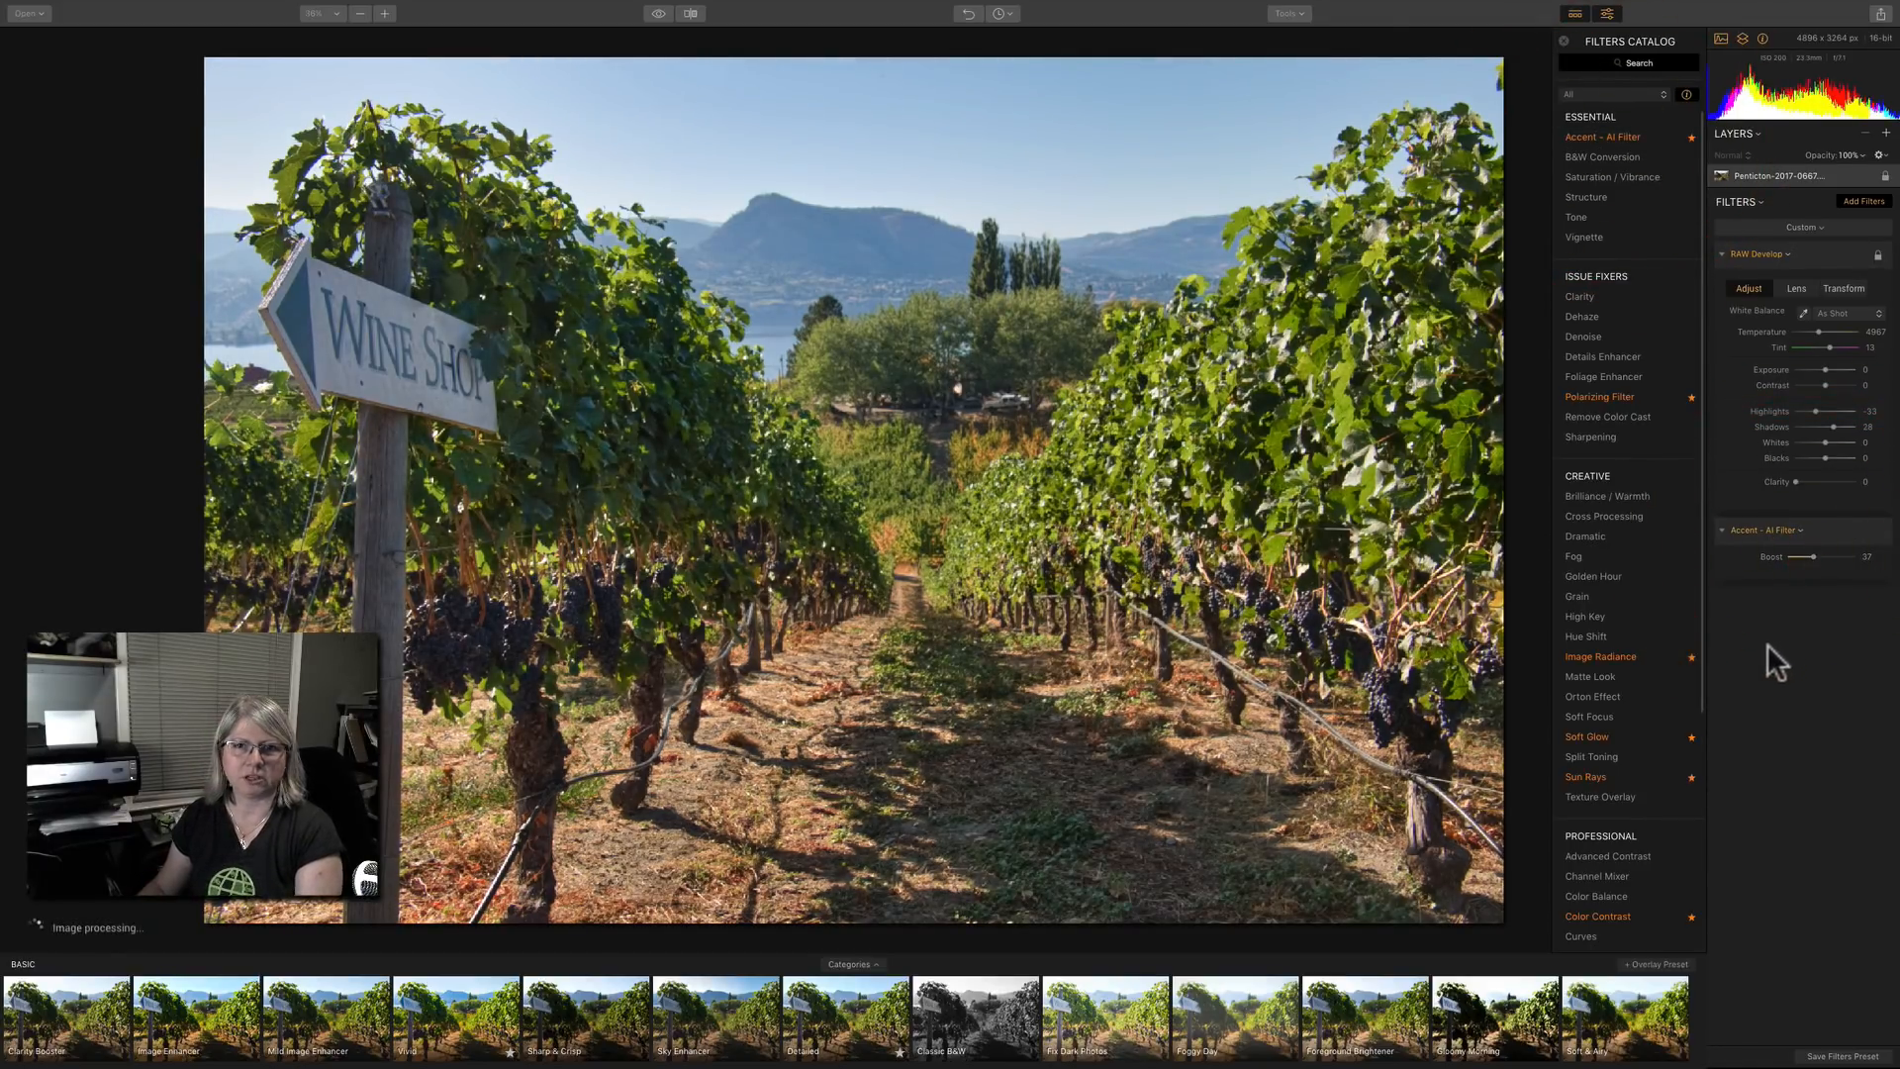
pyautogui.moveTo(1820, 409); pyautogui.dragTo(1821, 409)
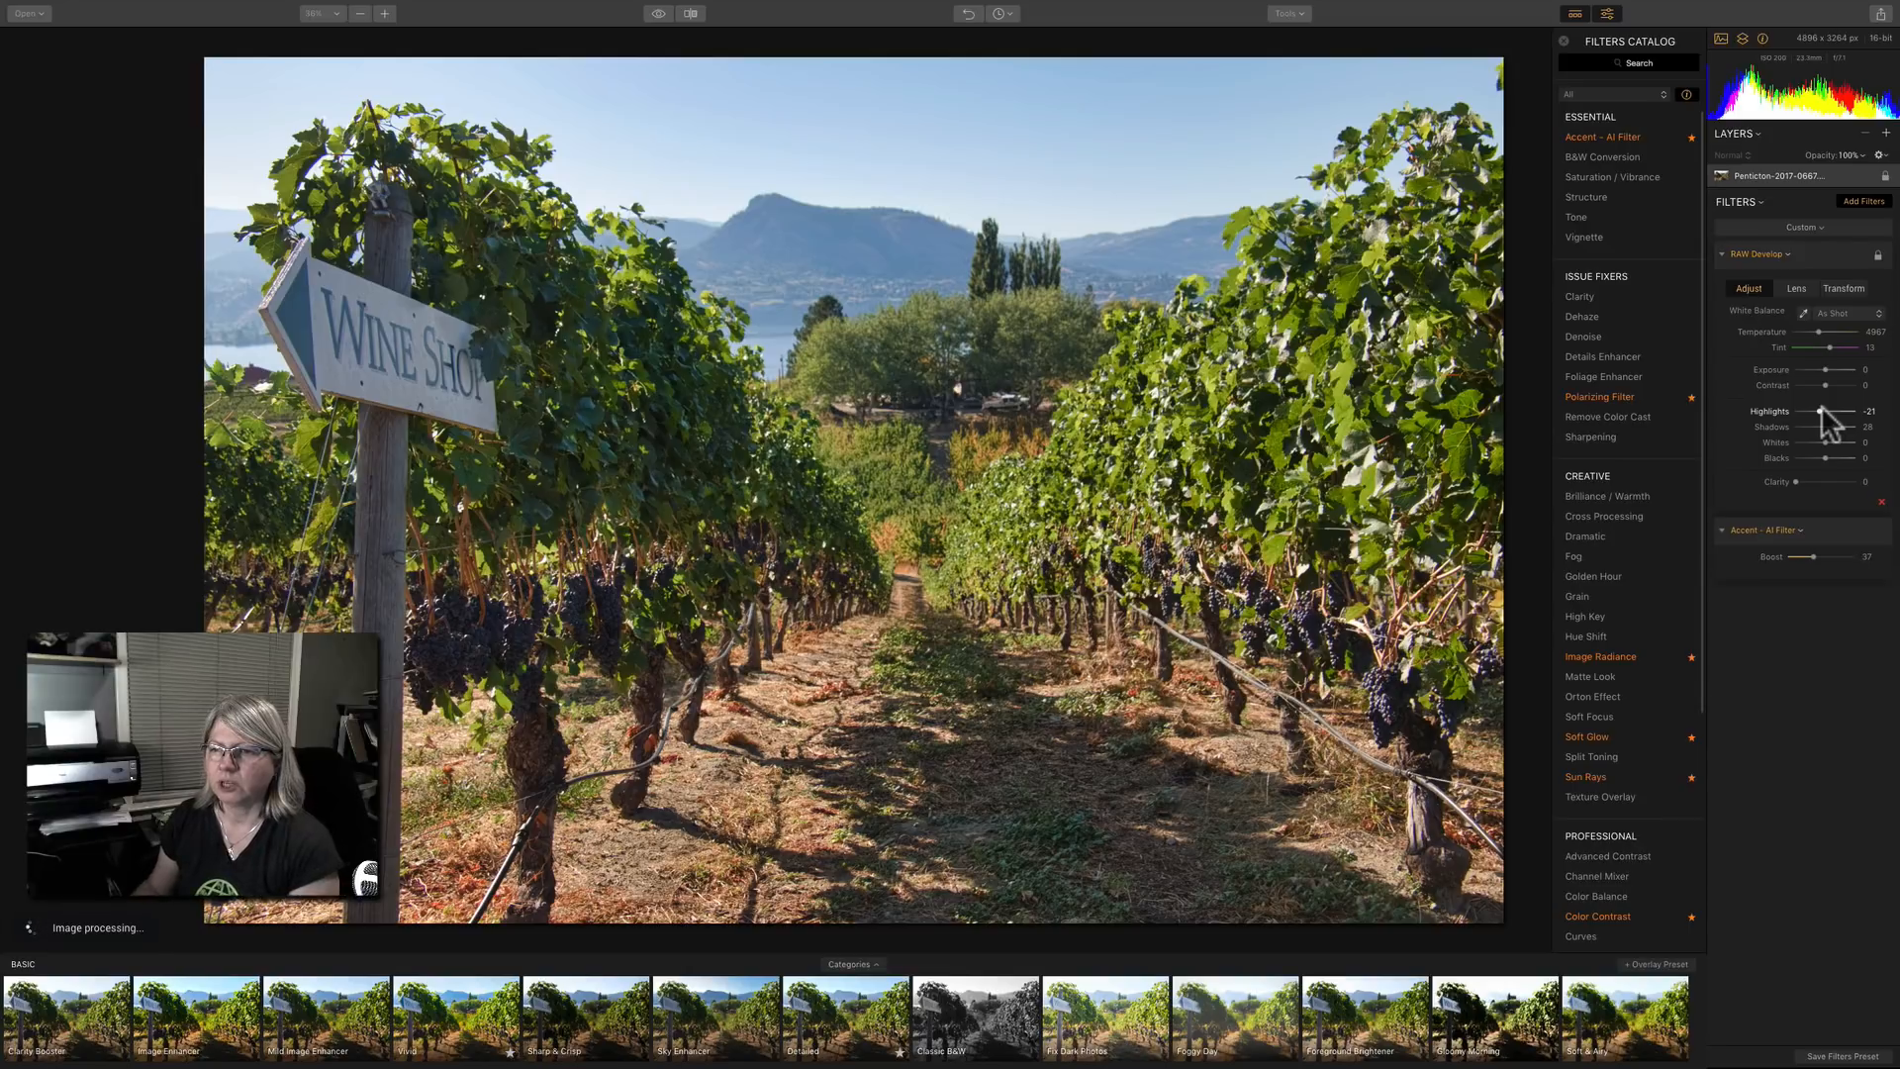
# Correct the colour fringing on the vine leaves with RAW Develop's chromatic aberration fix, setting Blue/Yellow to 29, with the filters catalog hidden.
pyautogui.click(1797, 288)
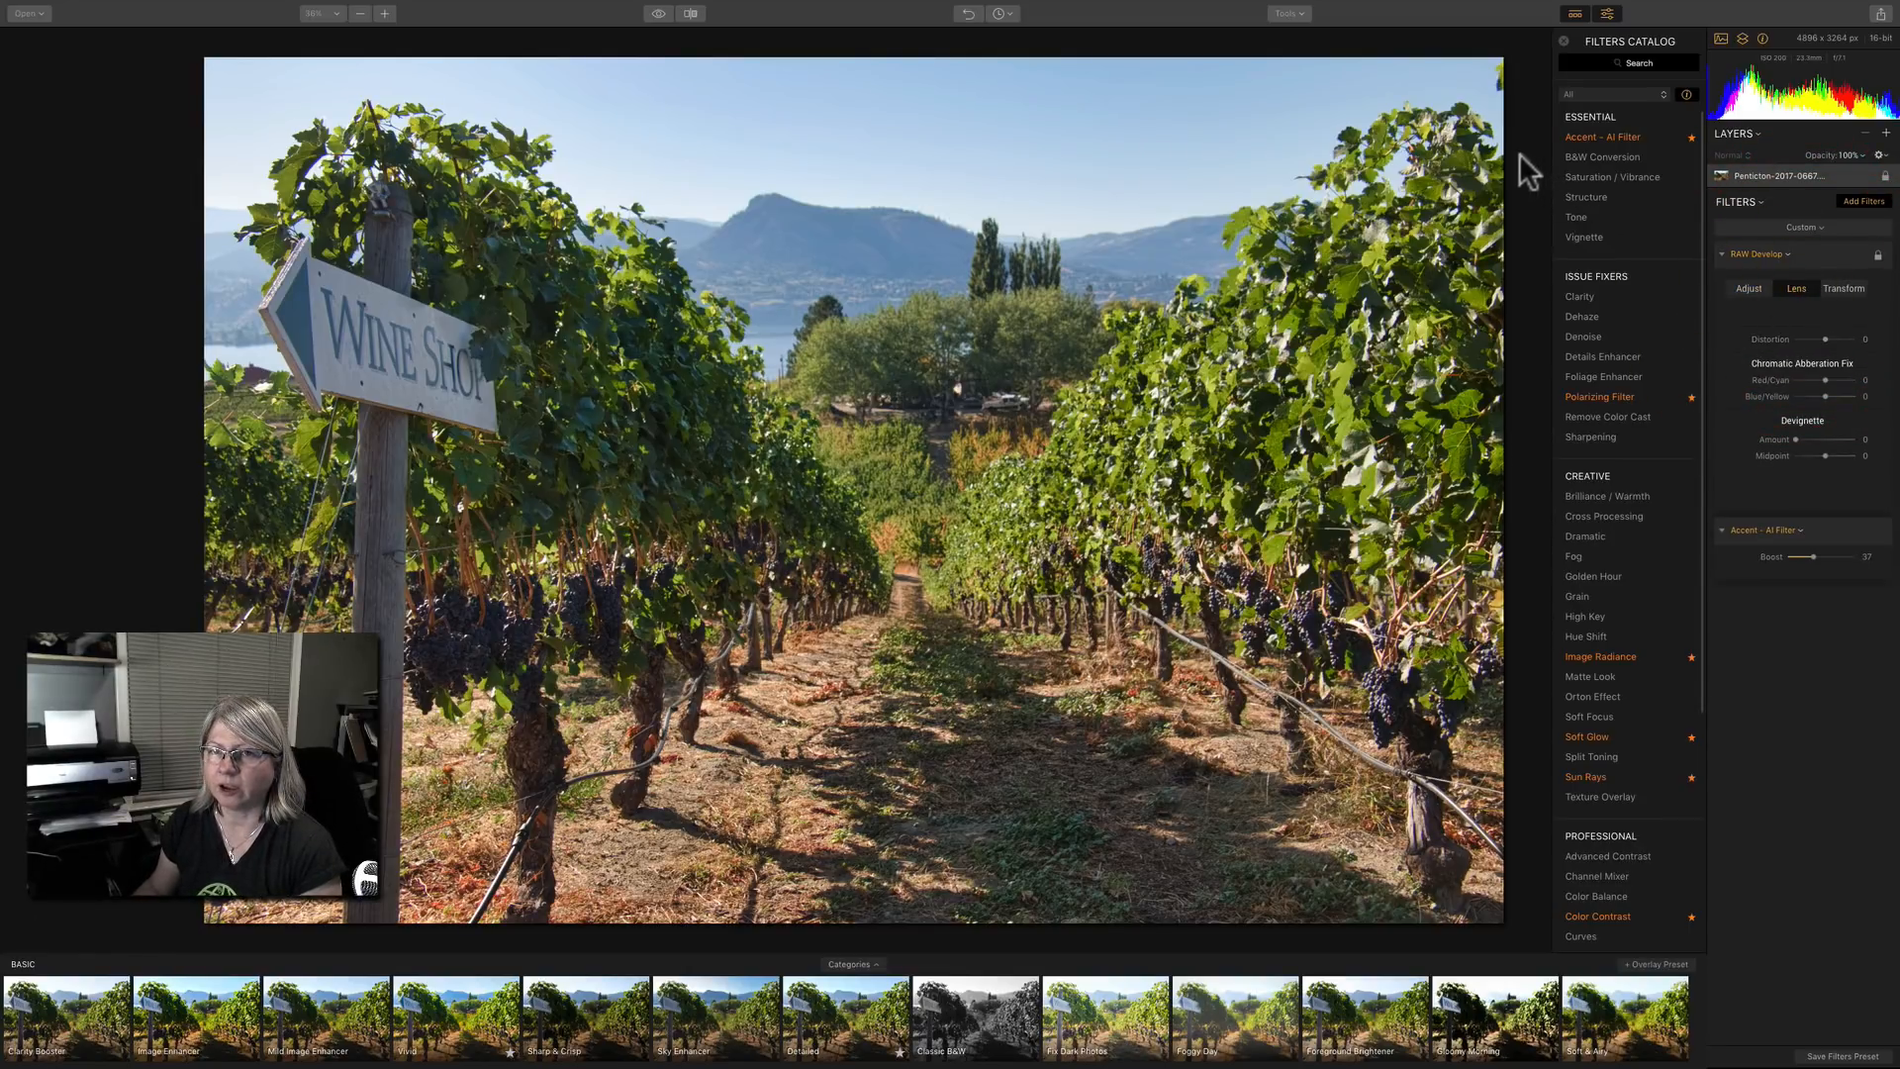
pyautogui.click(1463, 137)
pyautogui.moveTo(1461, 126); pyautogui.dragTo(1191, 245)
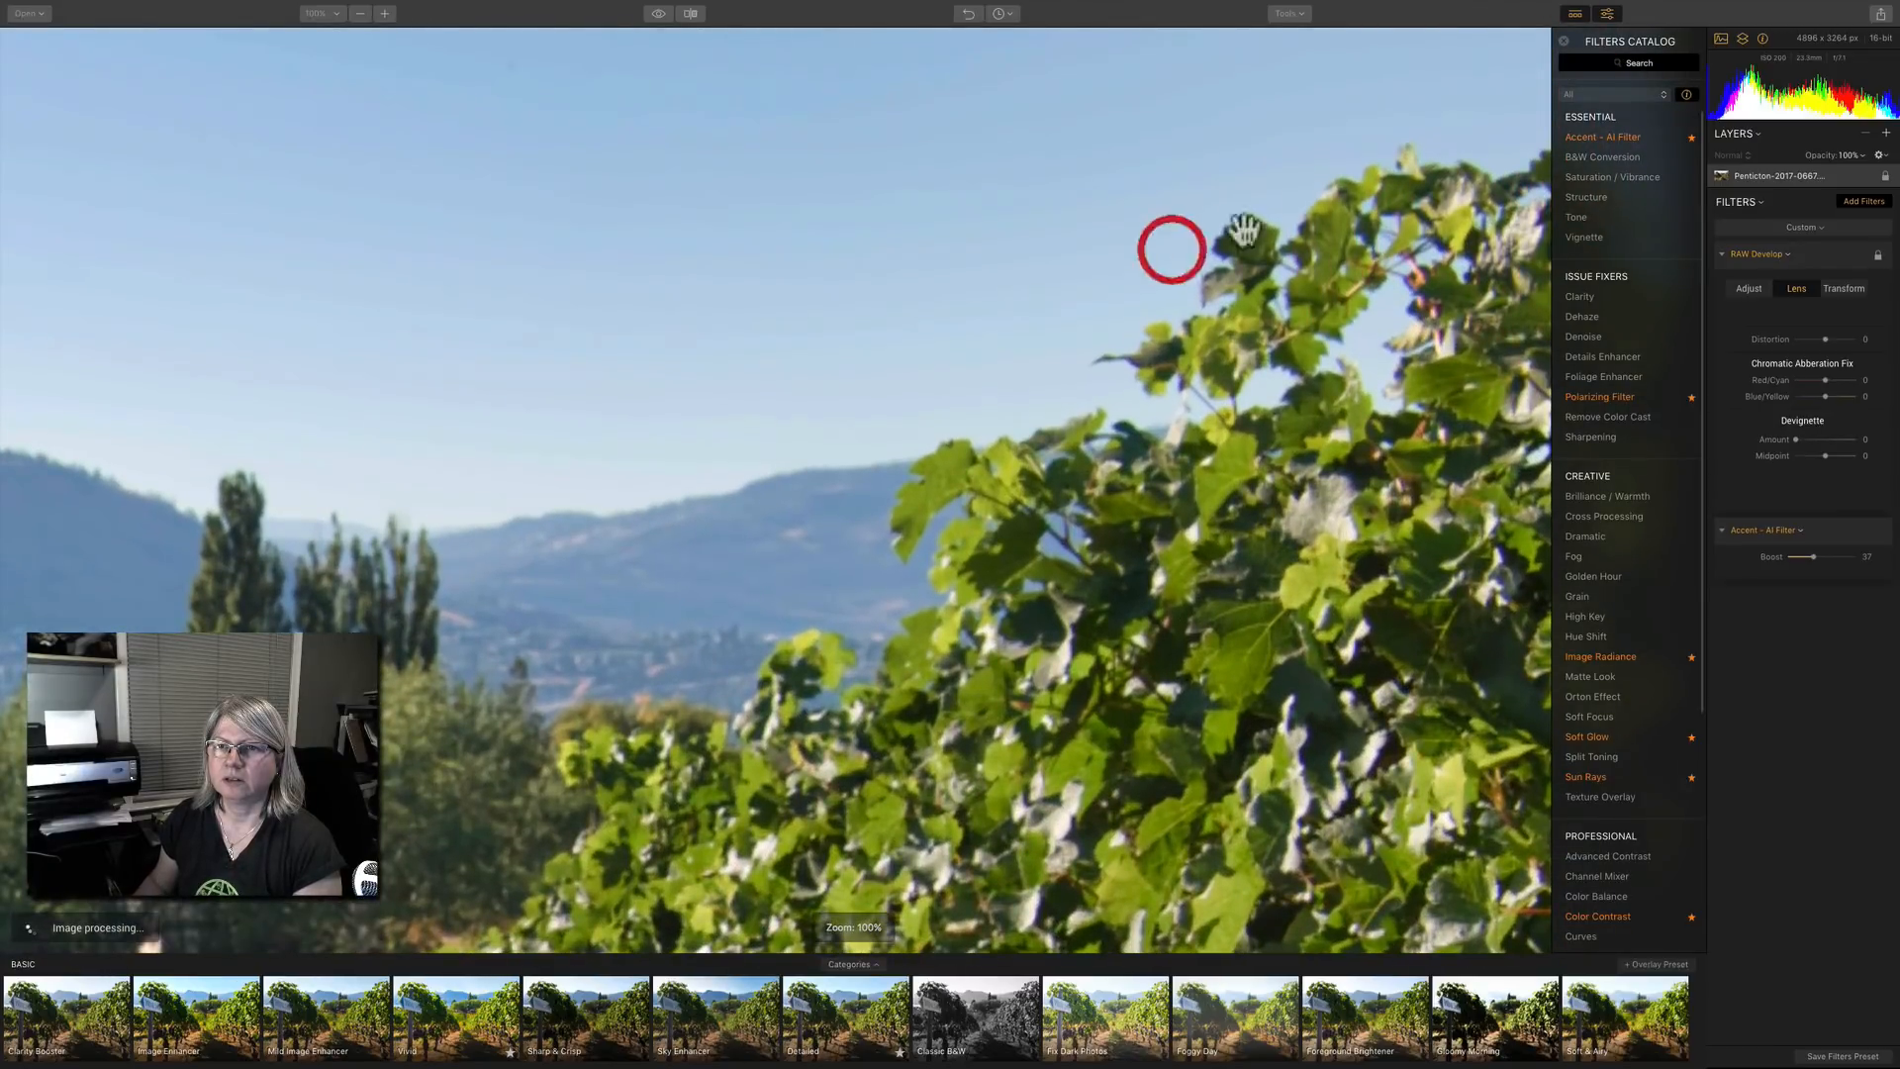
pyautogui.click(1563, 42)
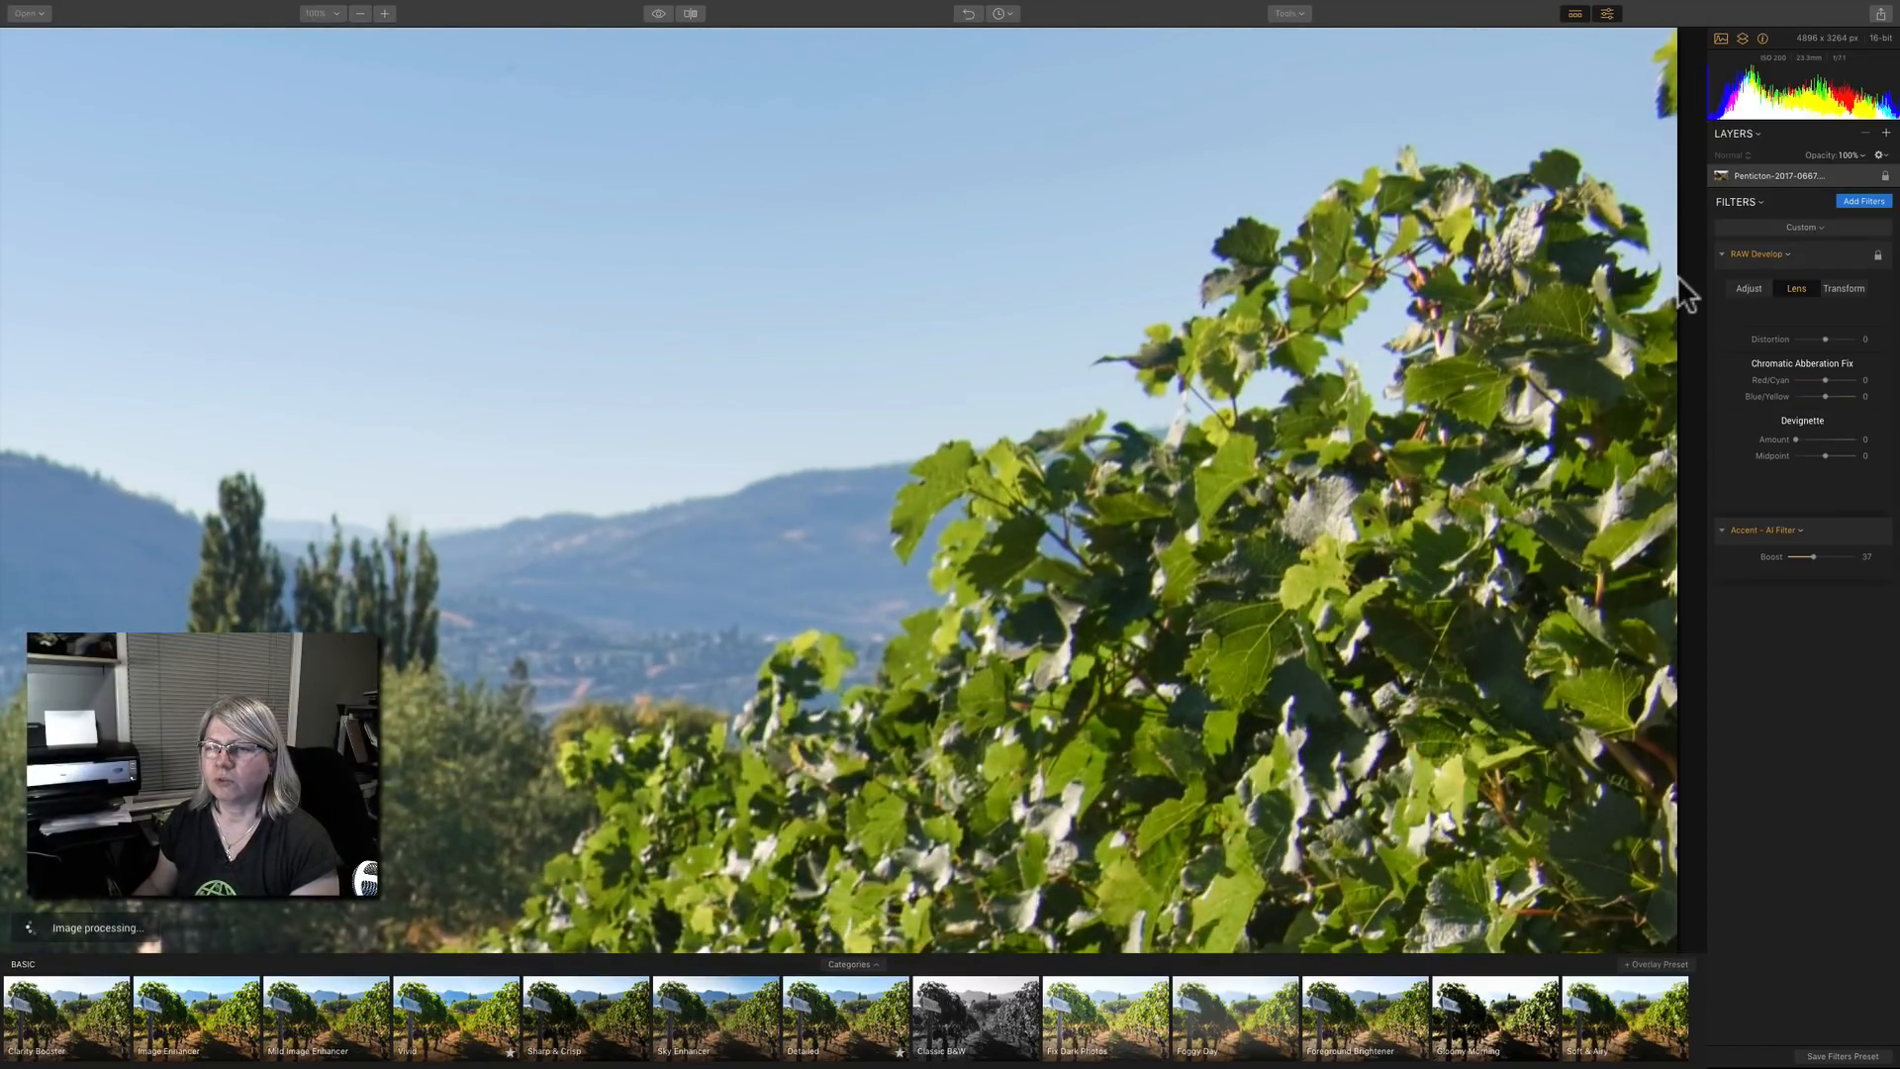
pyautogui.moveTo(1825, 396); pyautogui.dragTo(1836, 401)
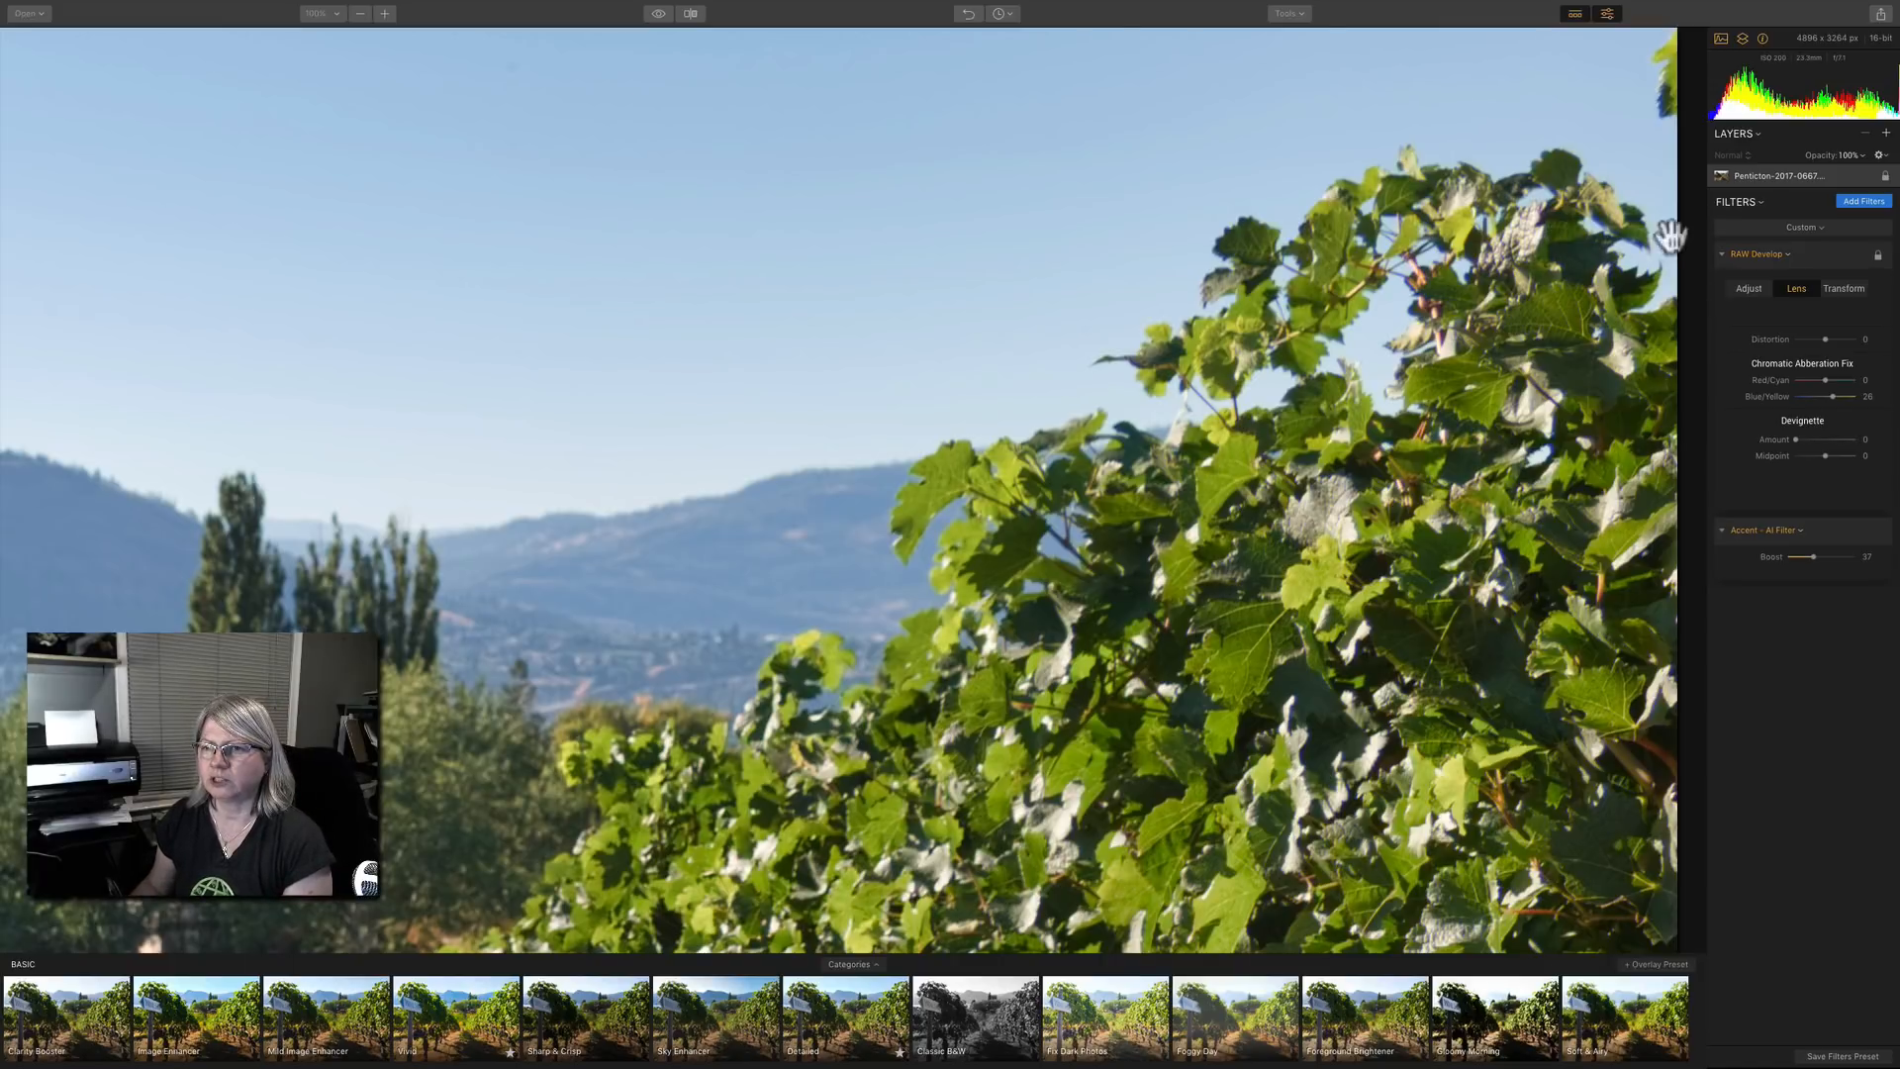
pyautogui.moveTo(1791, 338)
pyautogui.doubleClick(1774, 396)
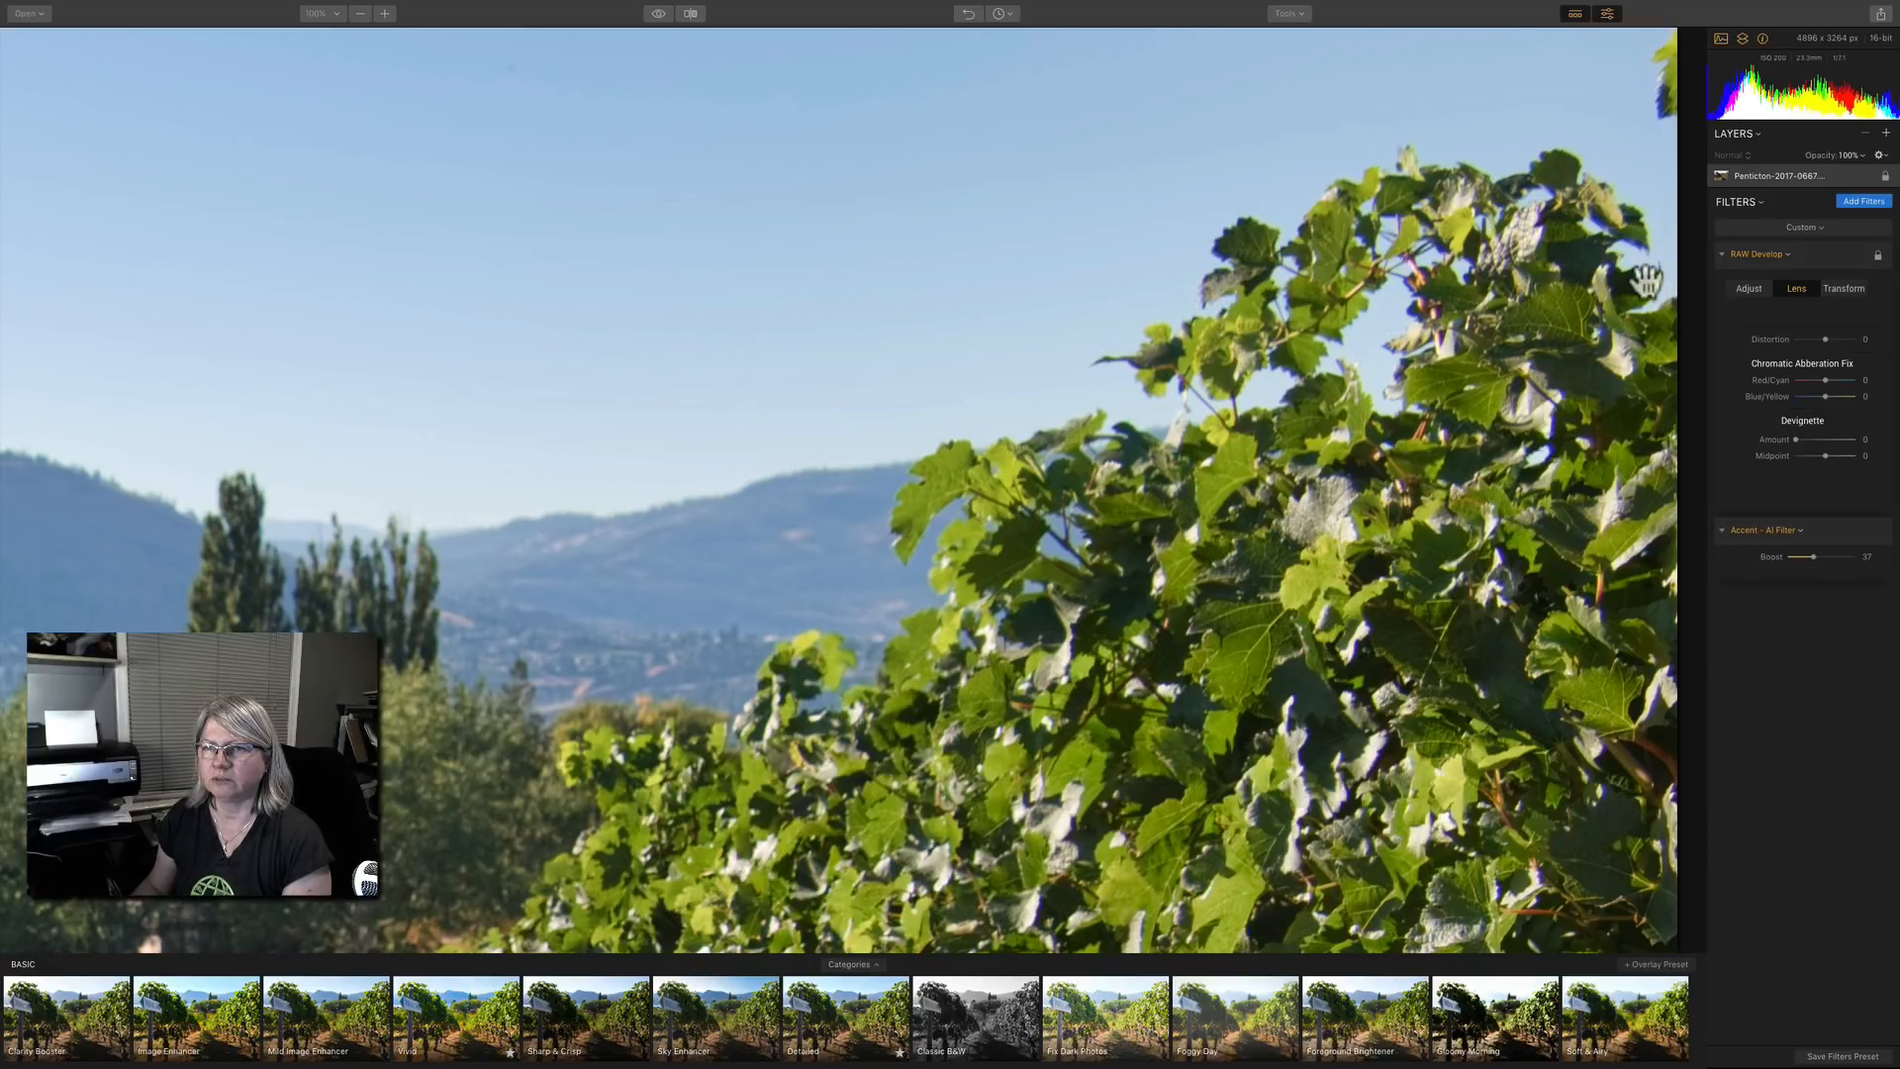
pyautogui.click(1826, 395)
pyautogui.moveTo(1826, 396); pyautogui.dragTo(1833, 389)
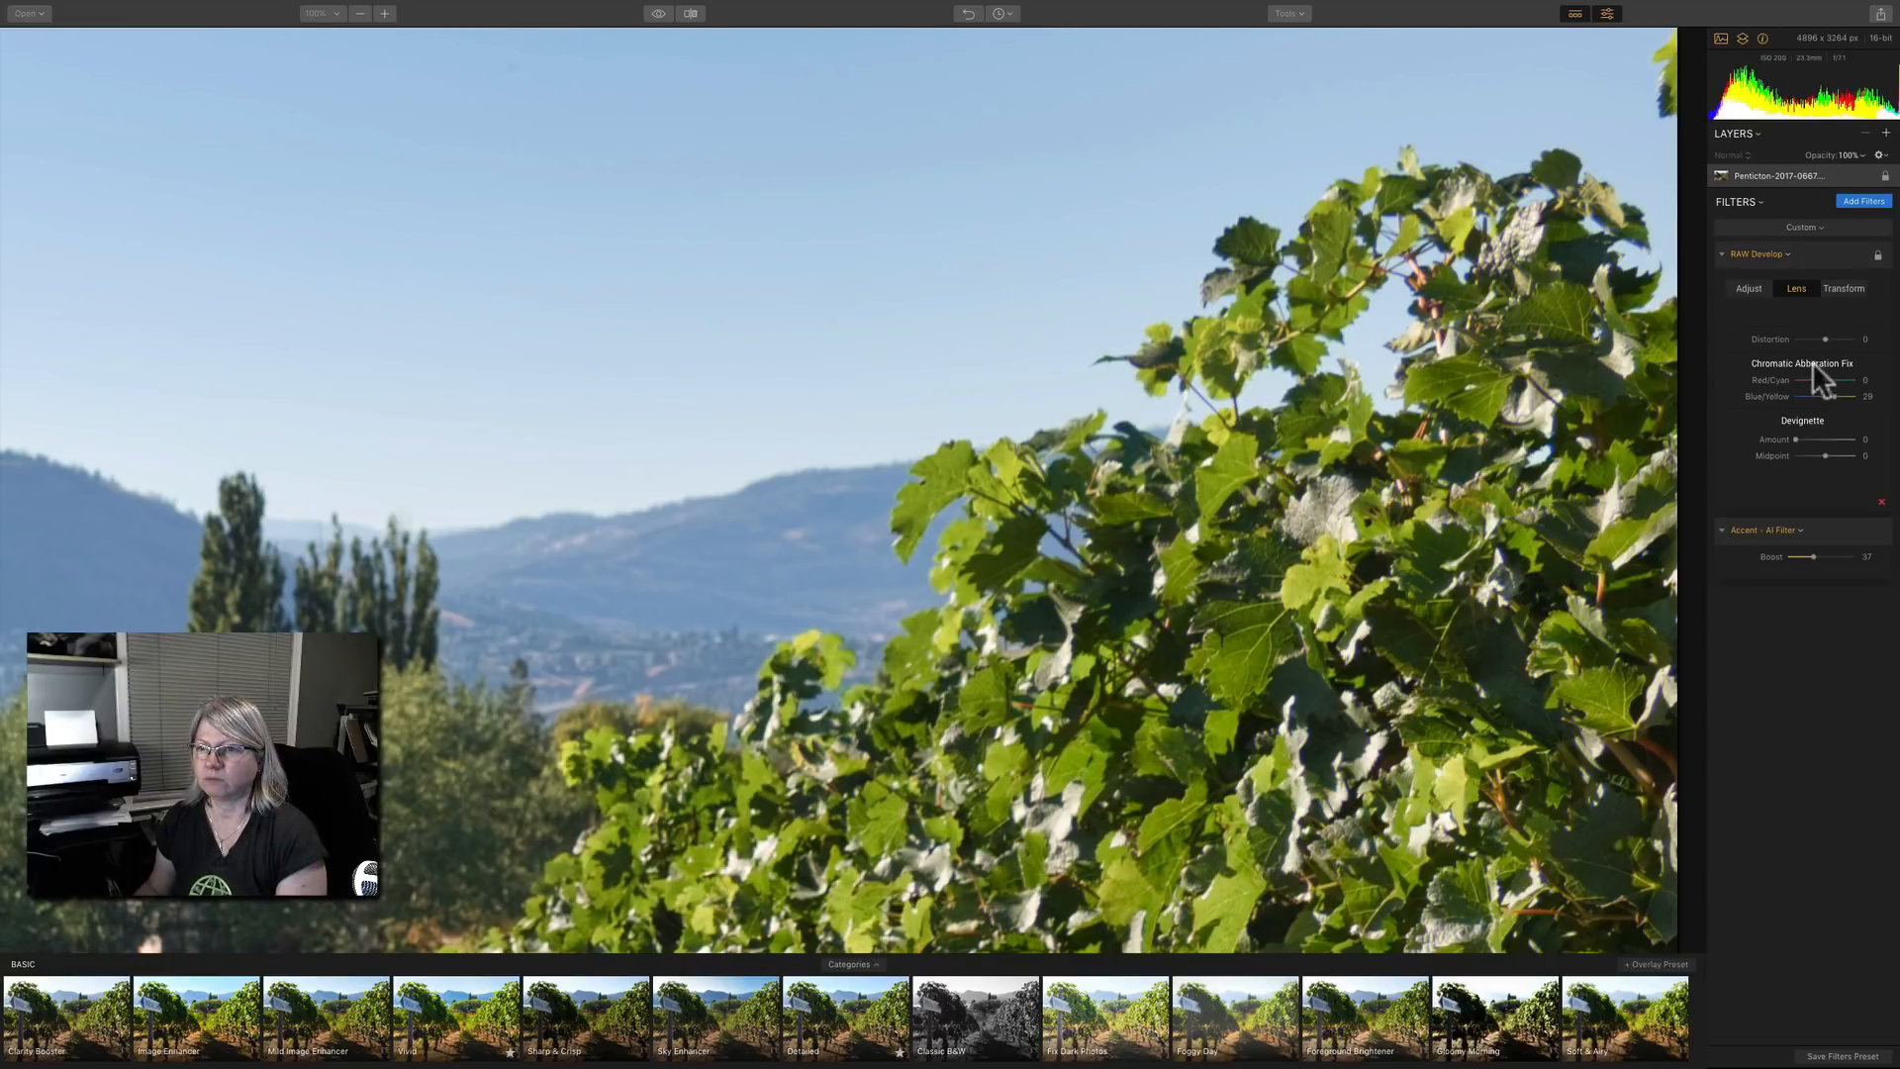
pyautogui.click(1445, 364)
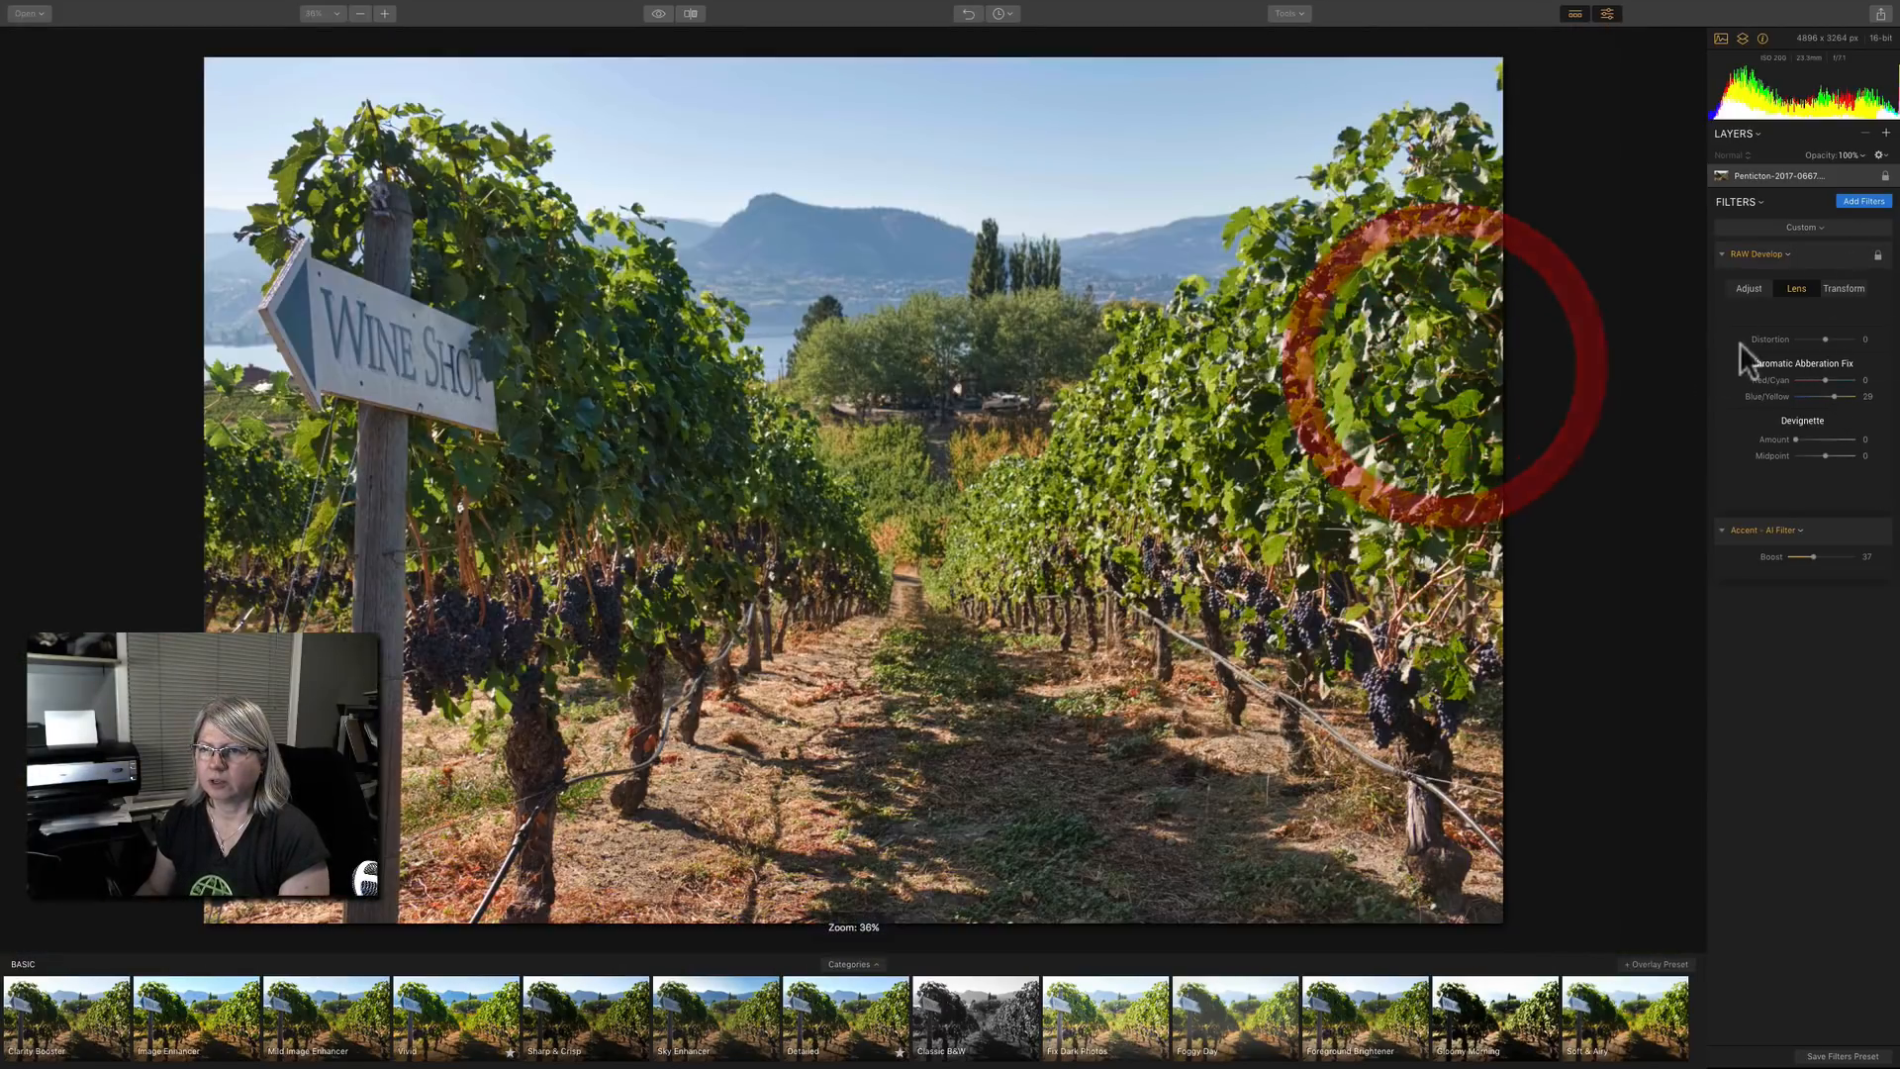
# Try a strong negative vertical perspective transform in RAW Develop, reset it and return to the basic adjustments.
pyautogui.click(1841, 288)
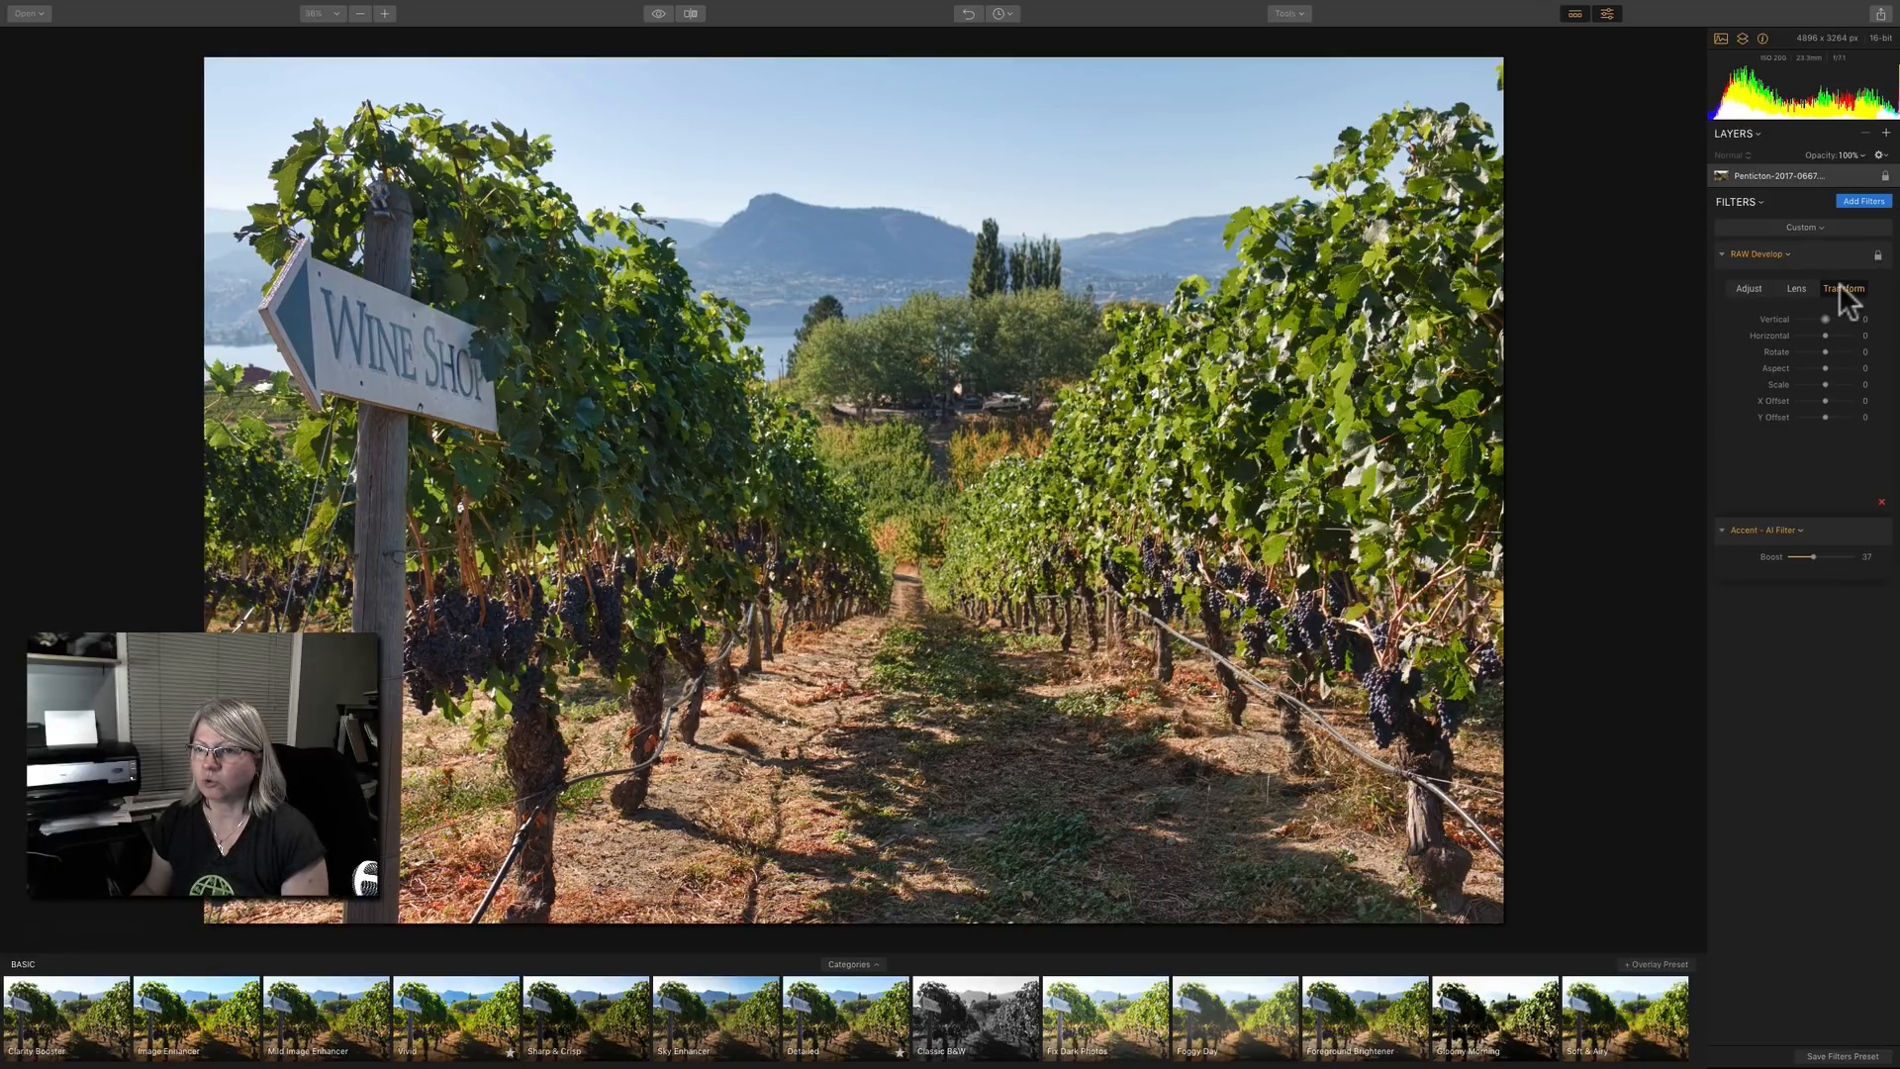
pyautogui.moveTo(1825, 318)
pyautogui.mouseDown()
pyautogui.moveTo(1849, 317)
pyautogui.moveTo(1788, 318)
pyautogui.mouseUp()
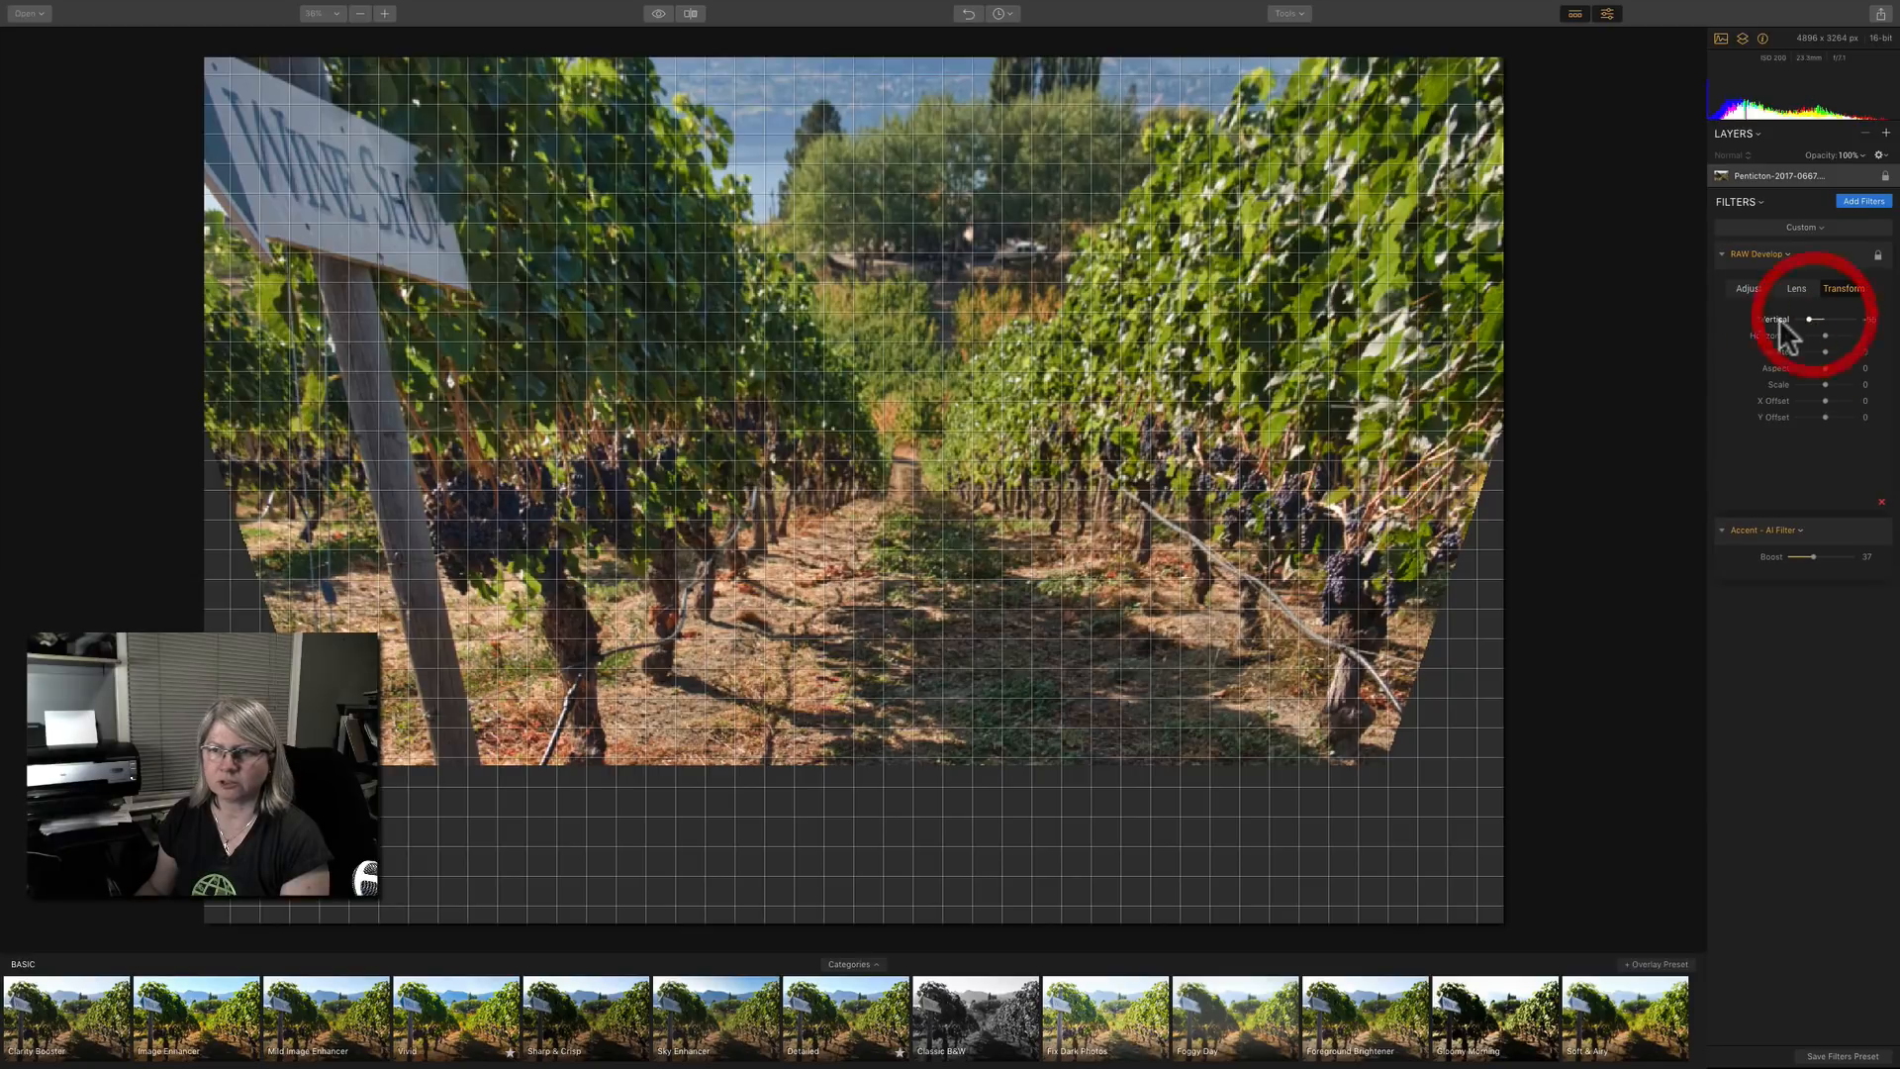
pyautogui.doubleClick(1776, 321)
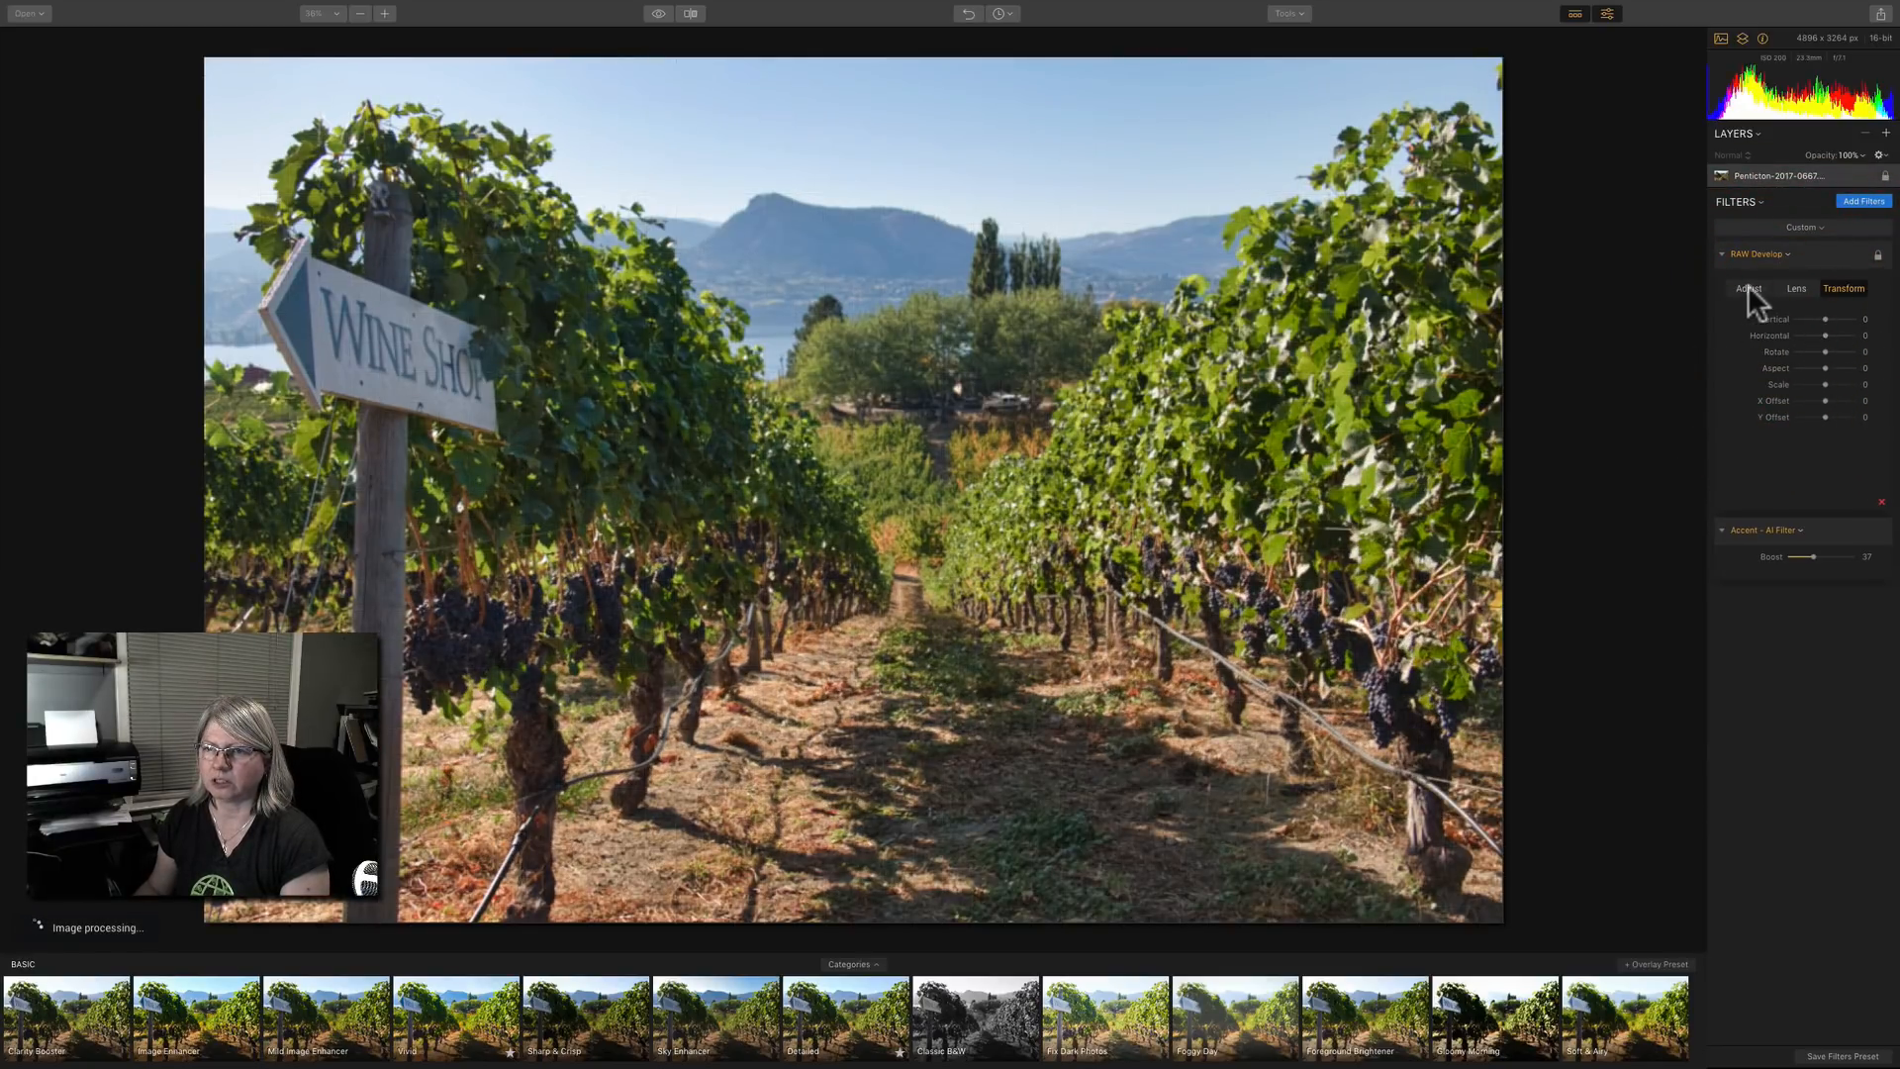
pyautogui.click(1748, 288)
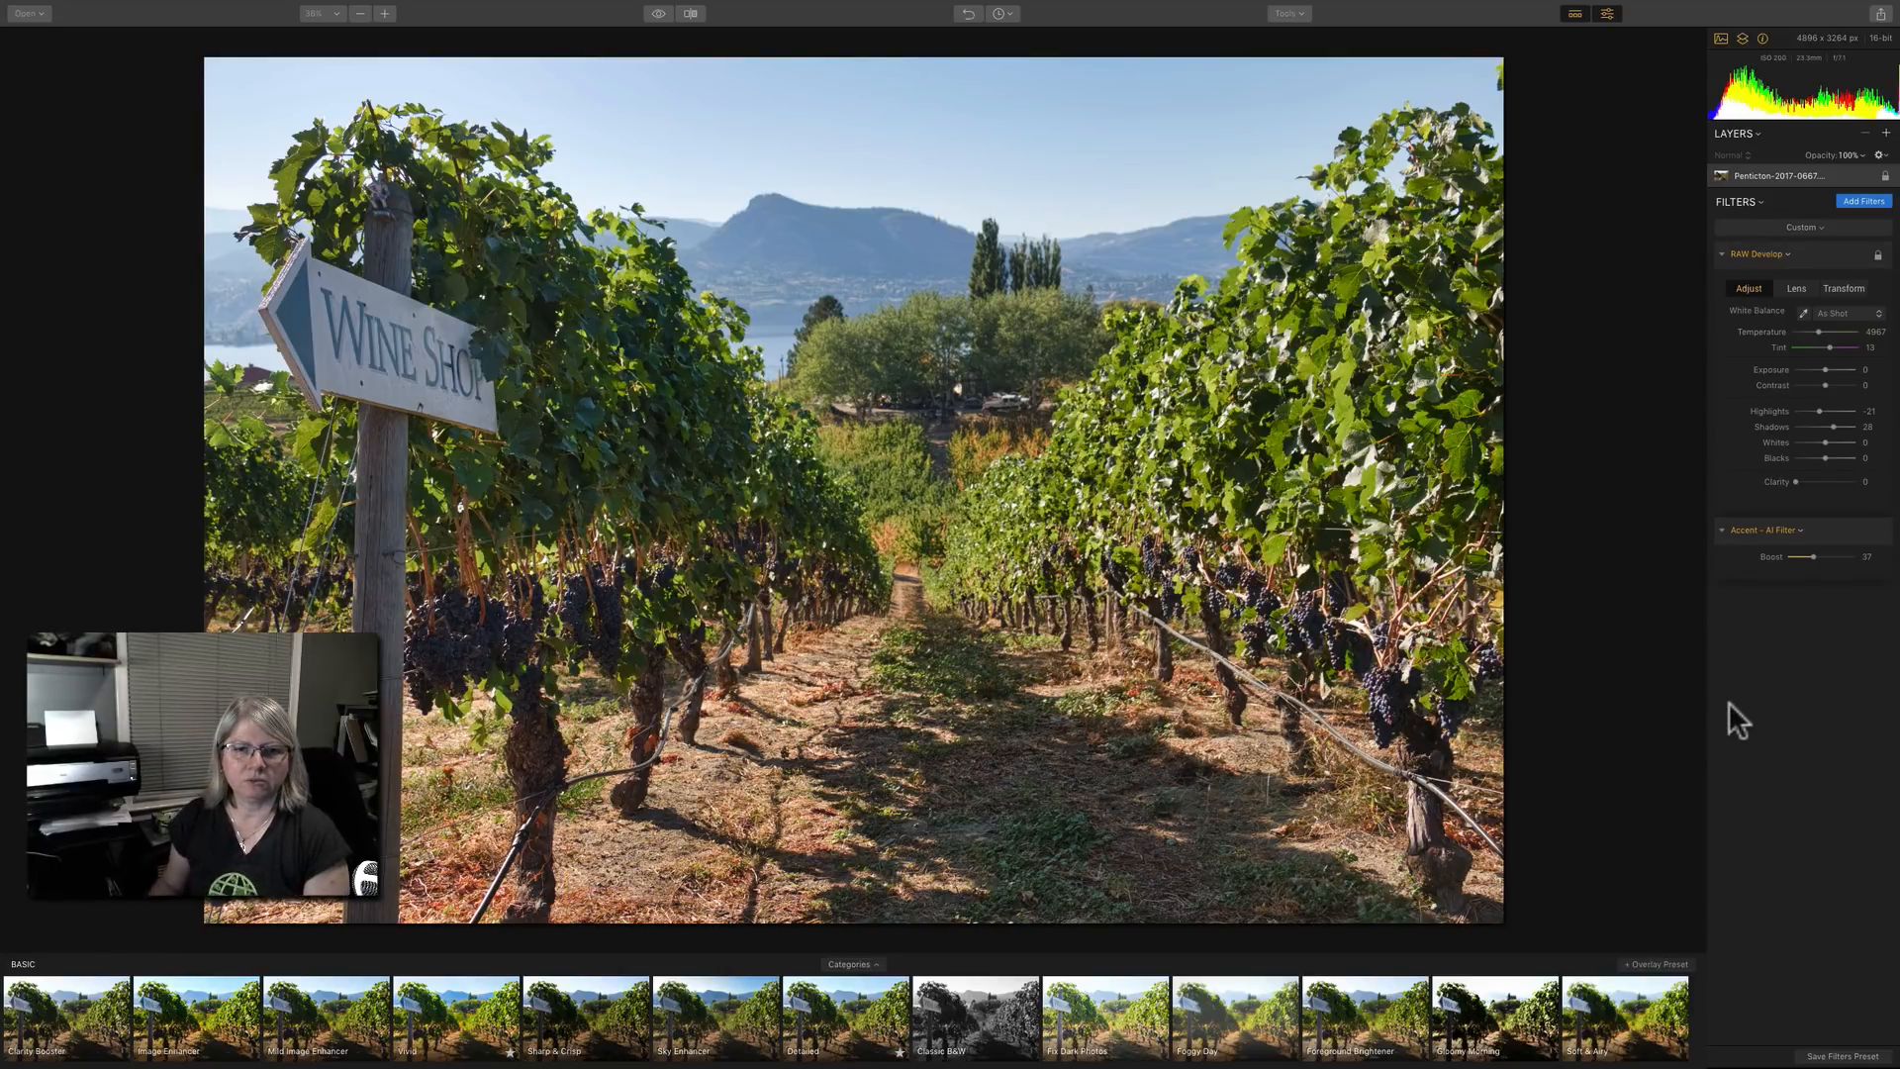
# Compare the edited photo with the original, using the full preview and a split before/after view.
pyautogui.click(659, 14)
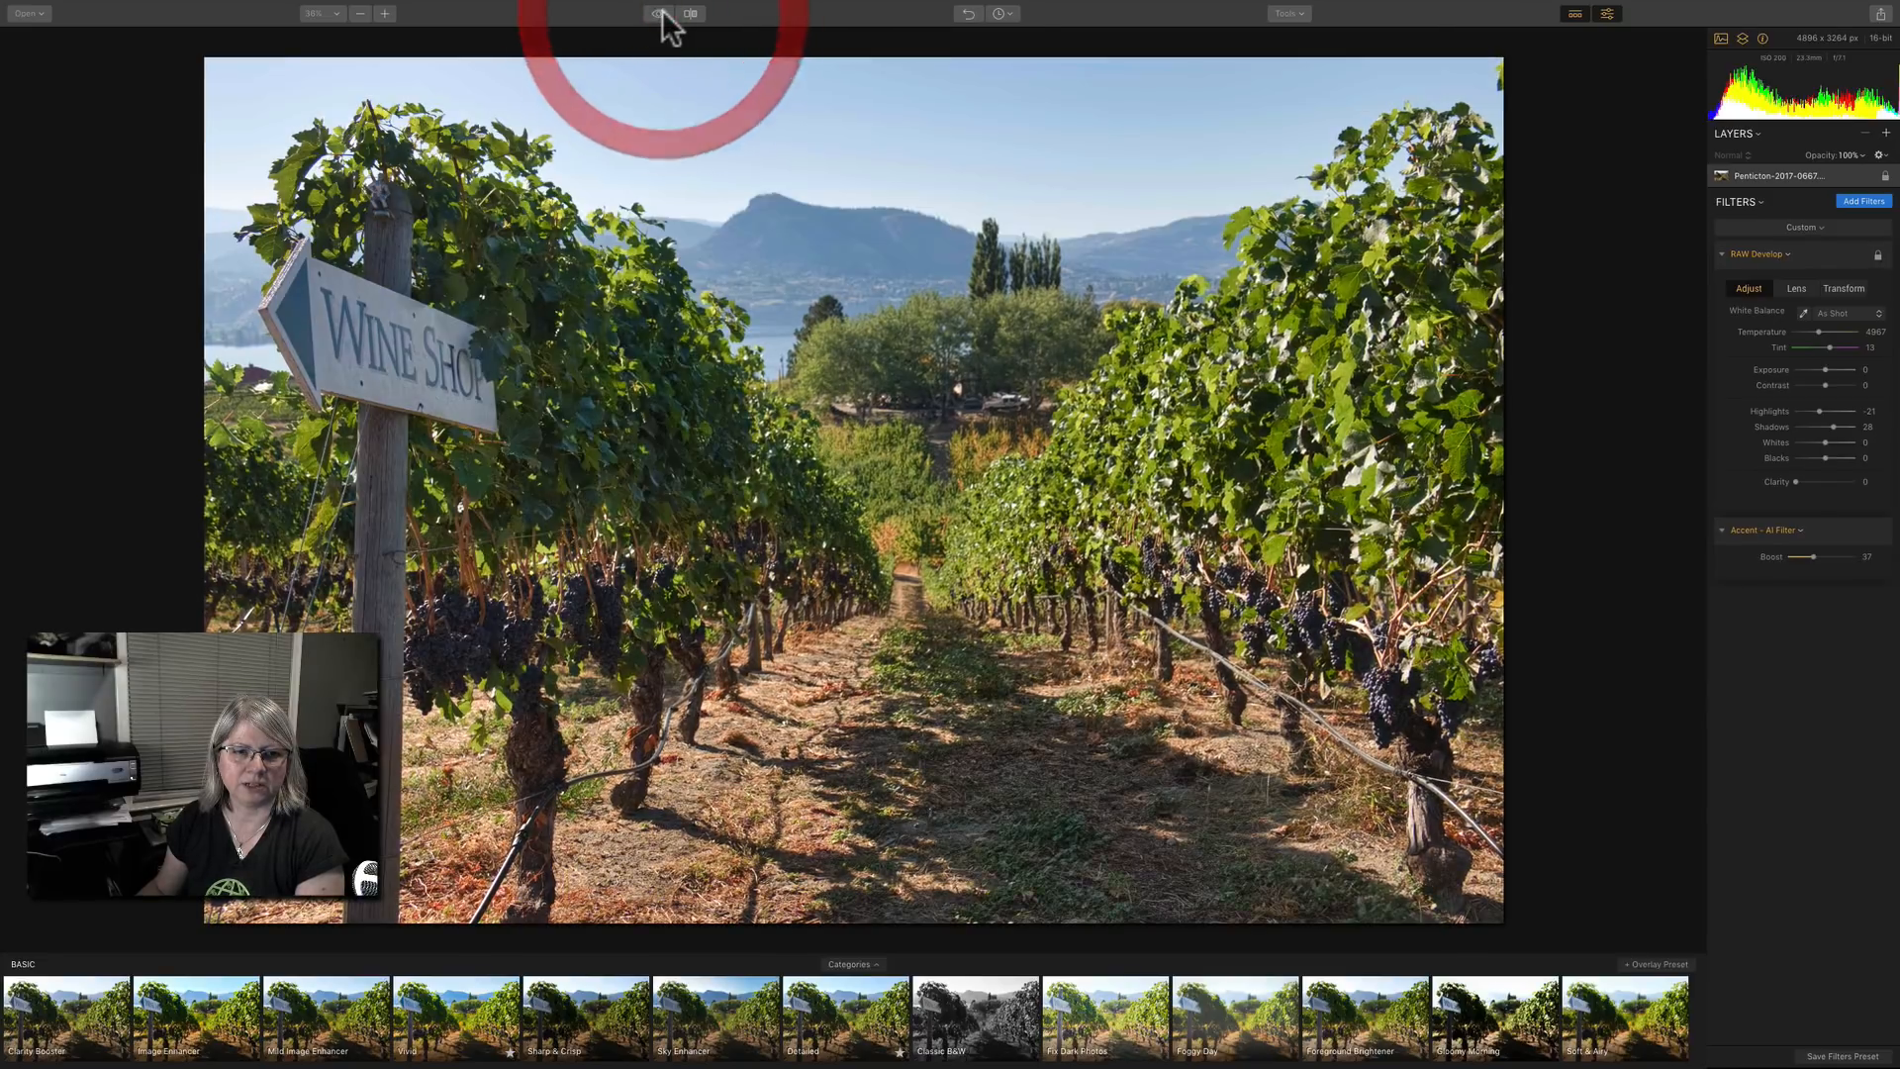
pyautogui.click(659, 13)
pyautogui.click(690, 13)
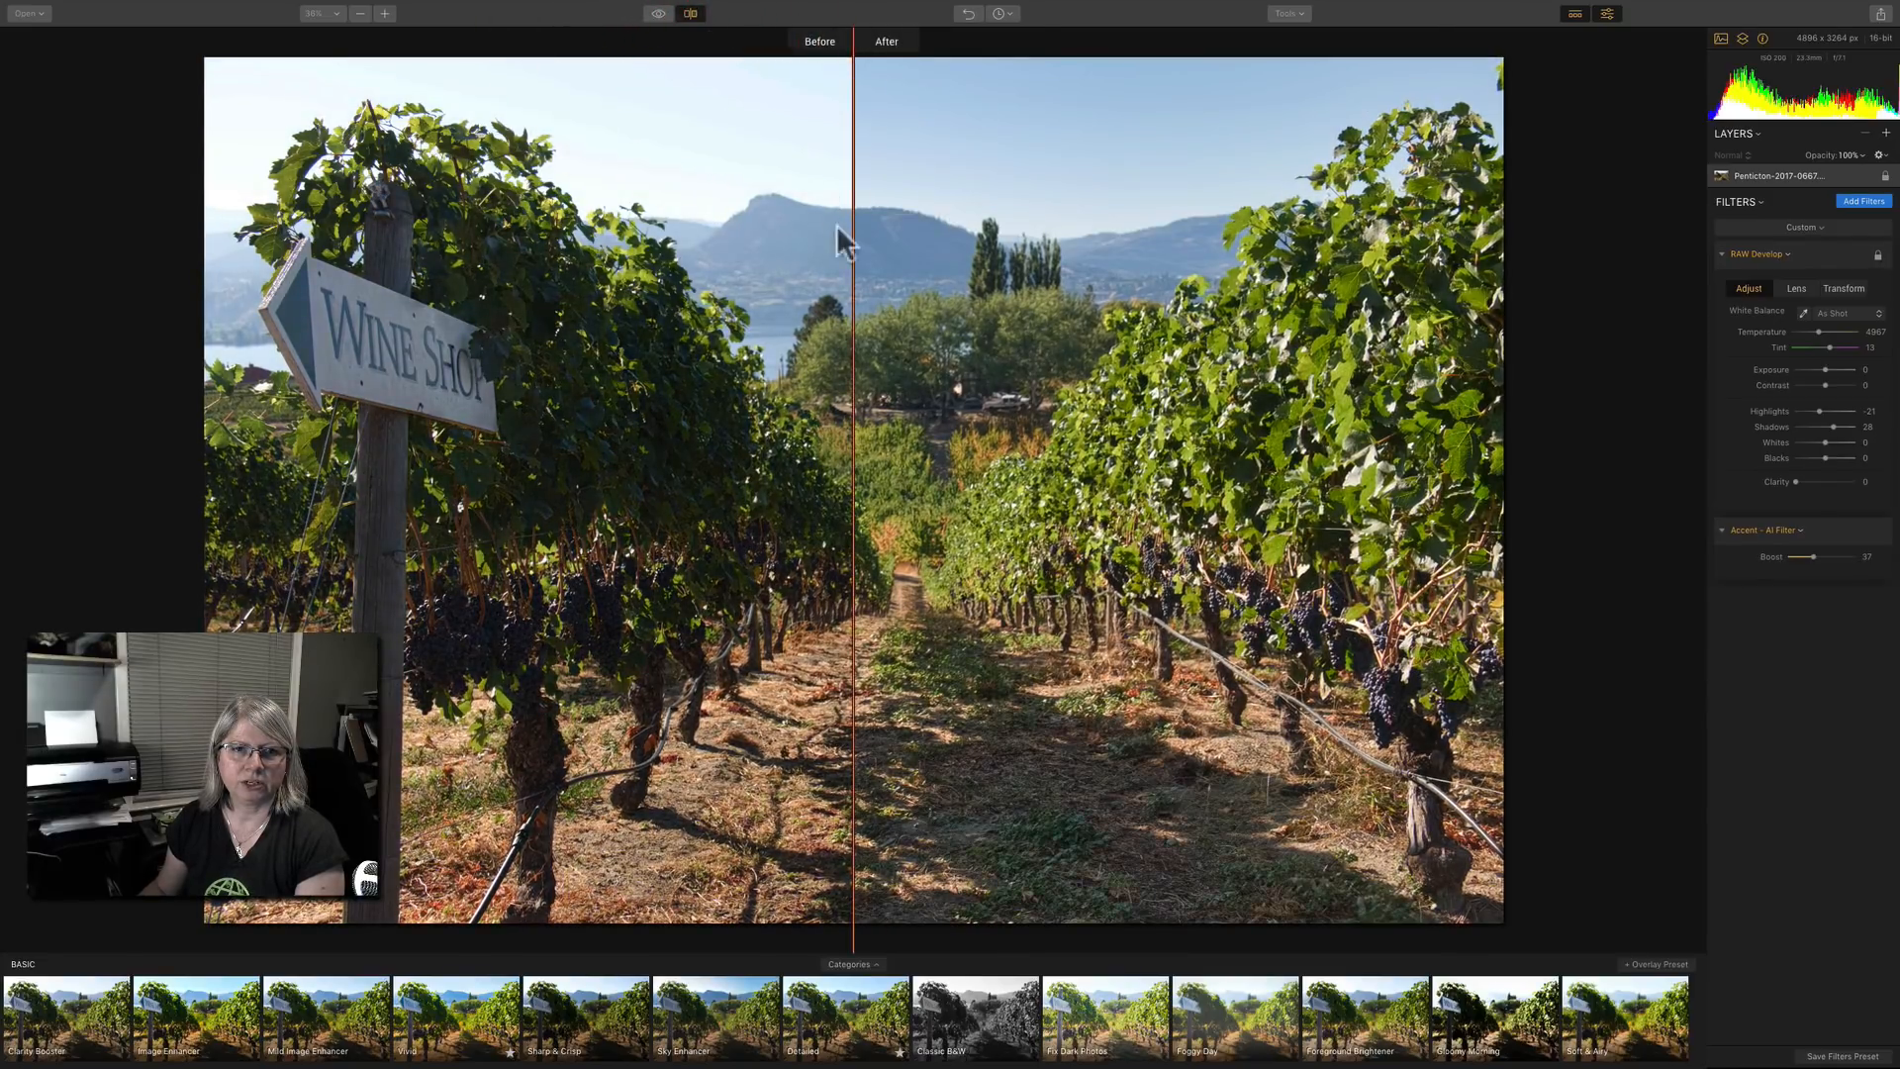
pyautogui.moveTo(852, 218); pyautogui.dragTo(515, 213)
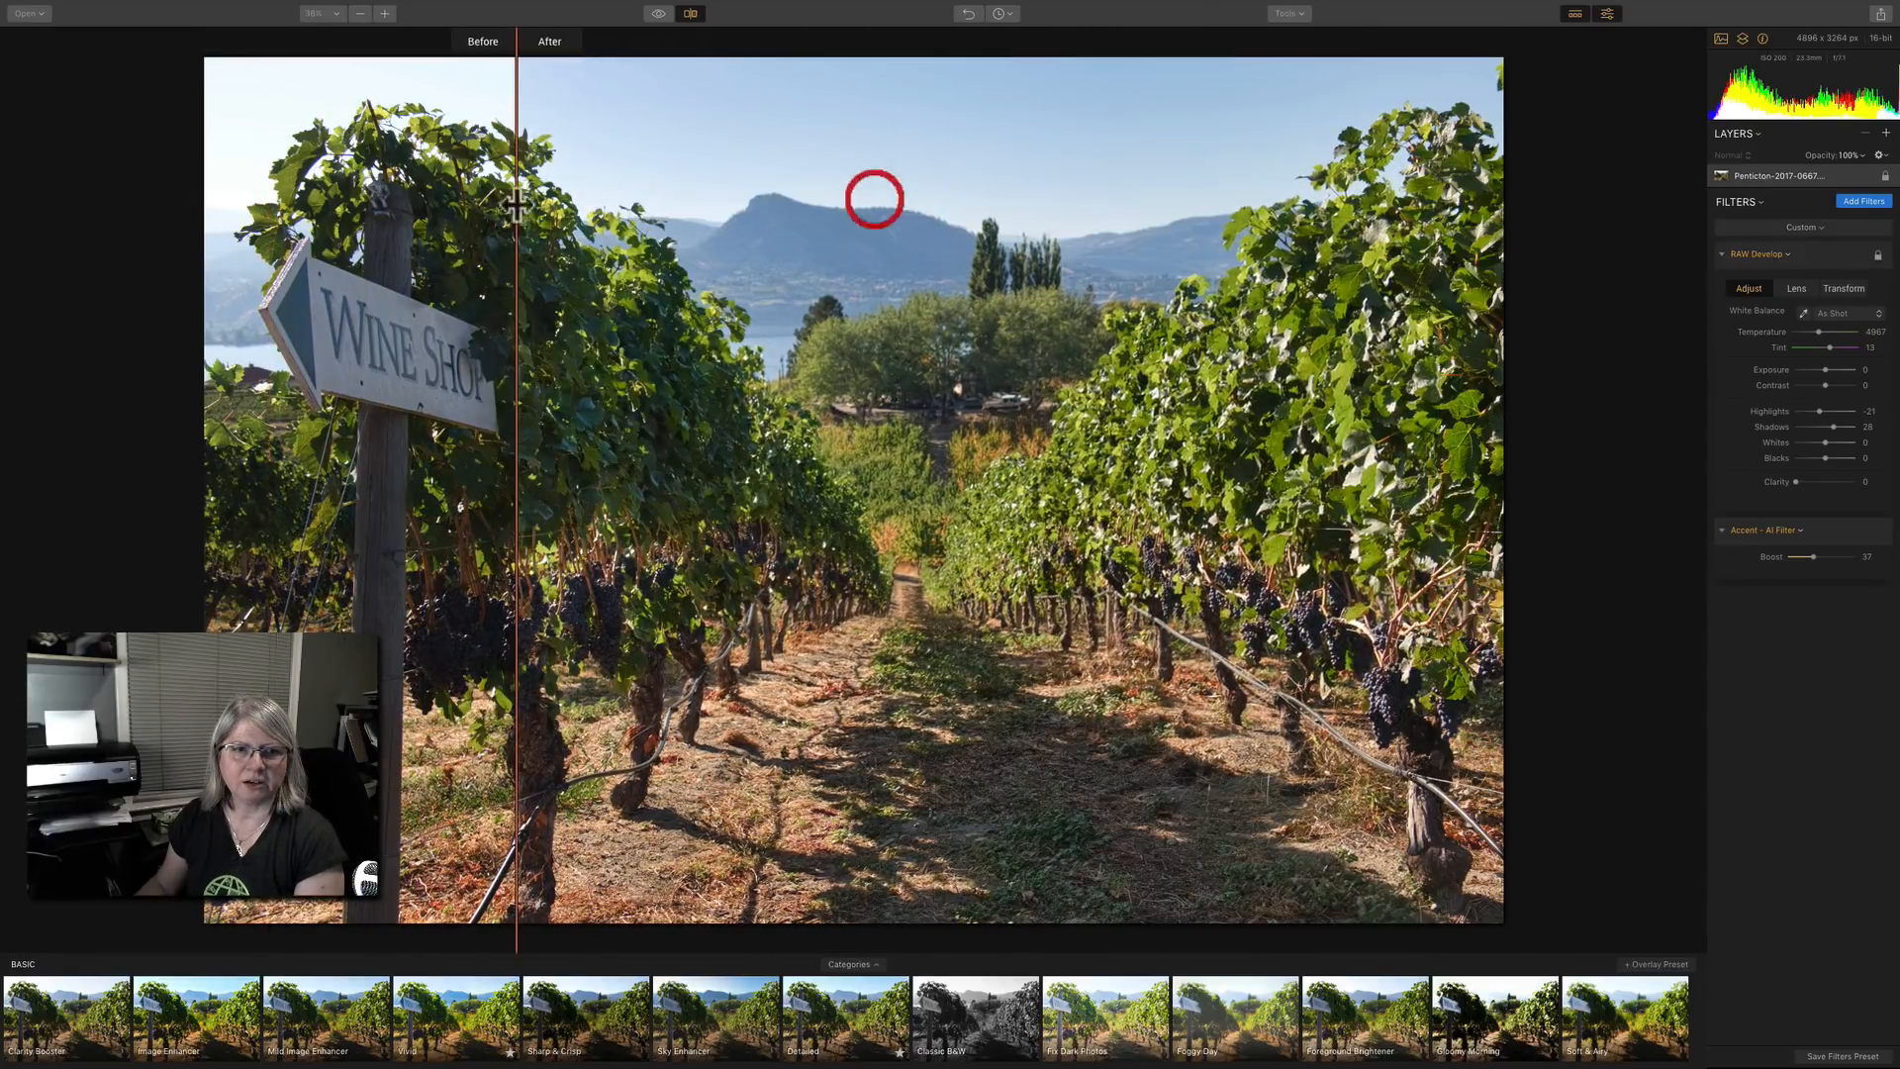
pyautogui.click(691, 14)
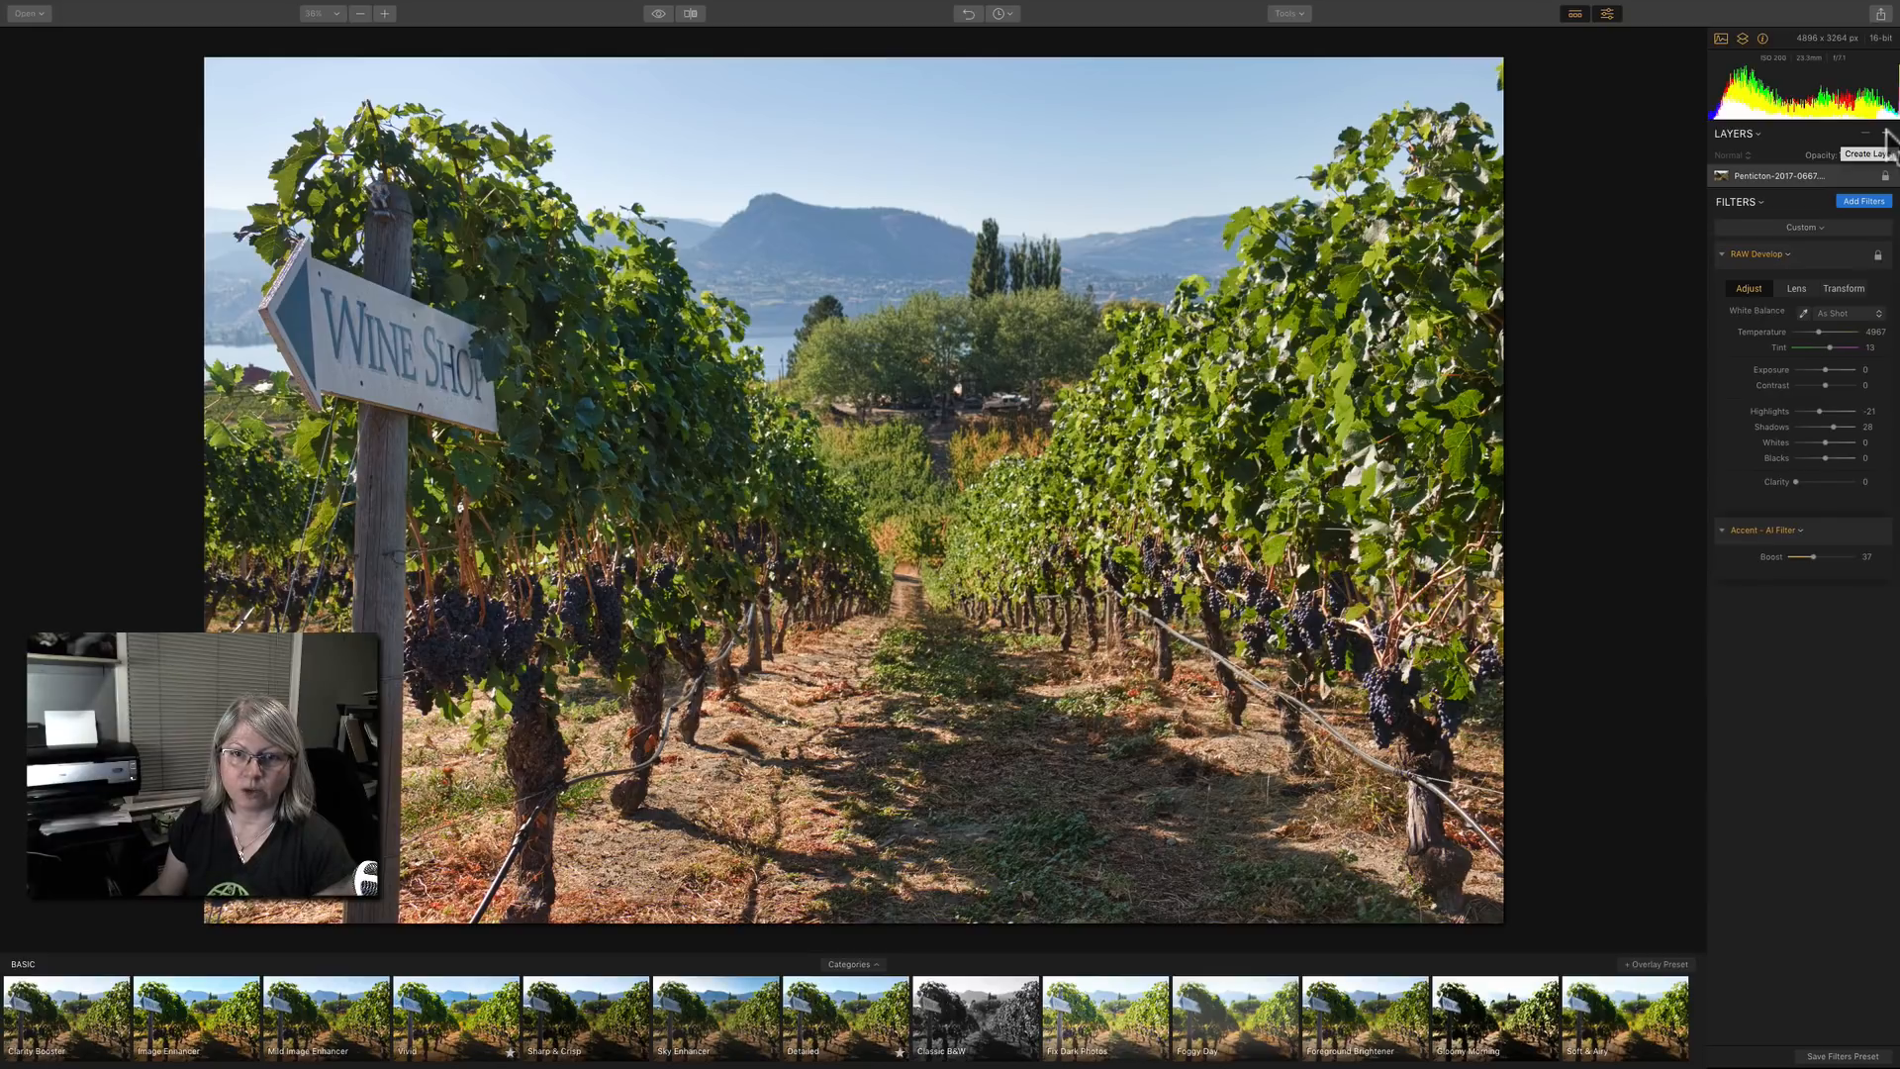
# Add a new adjustment layer above the vineyard photo and limit the filters catalog to favorites.
pyautogui.click(1886, 133)
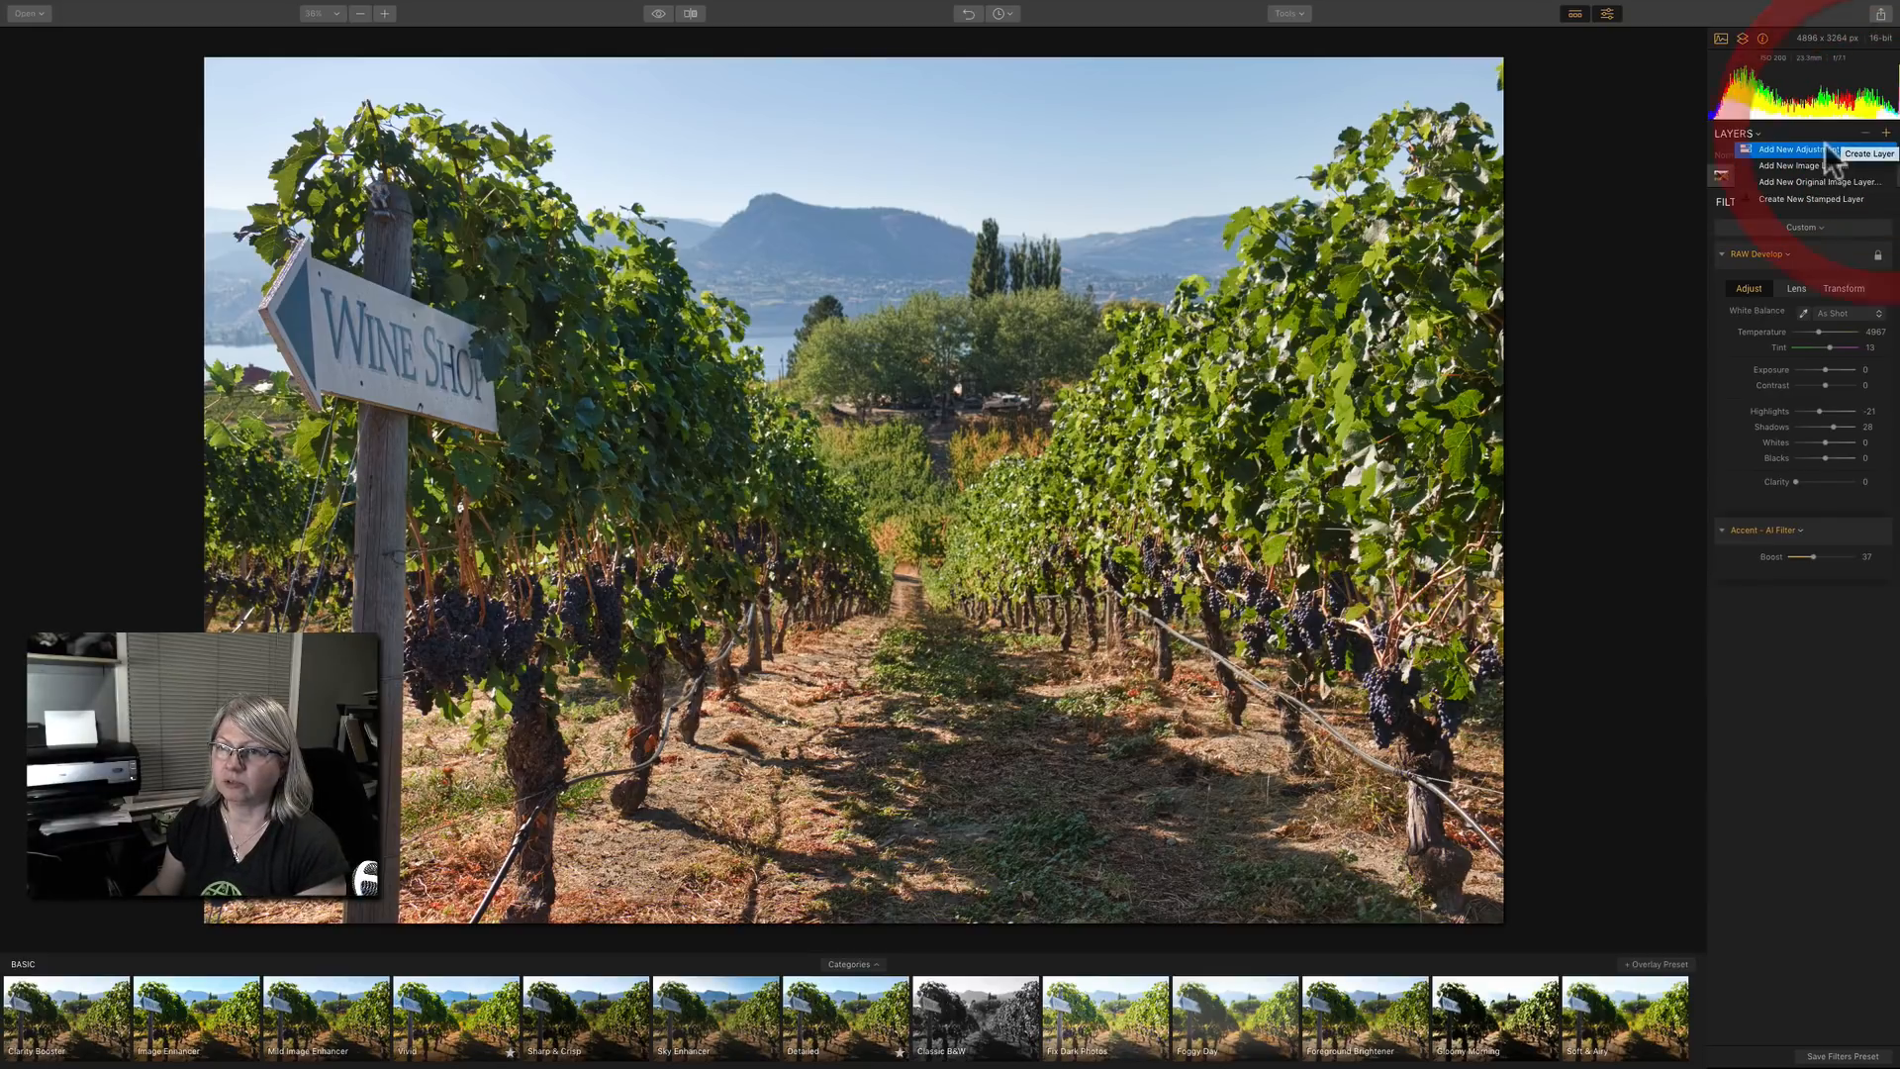
pyautogui.click(1821, 148)
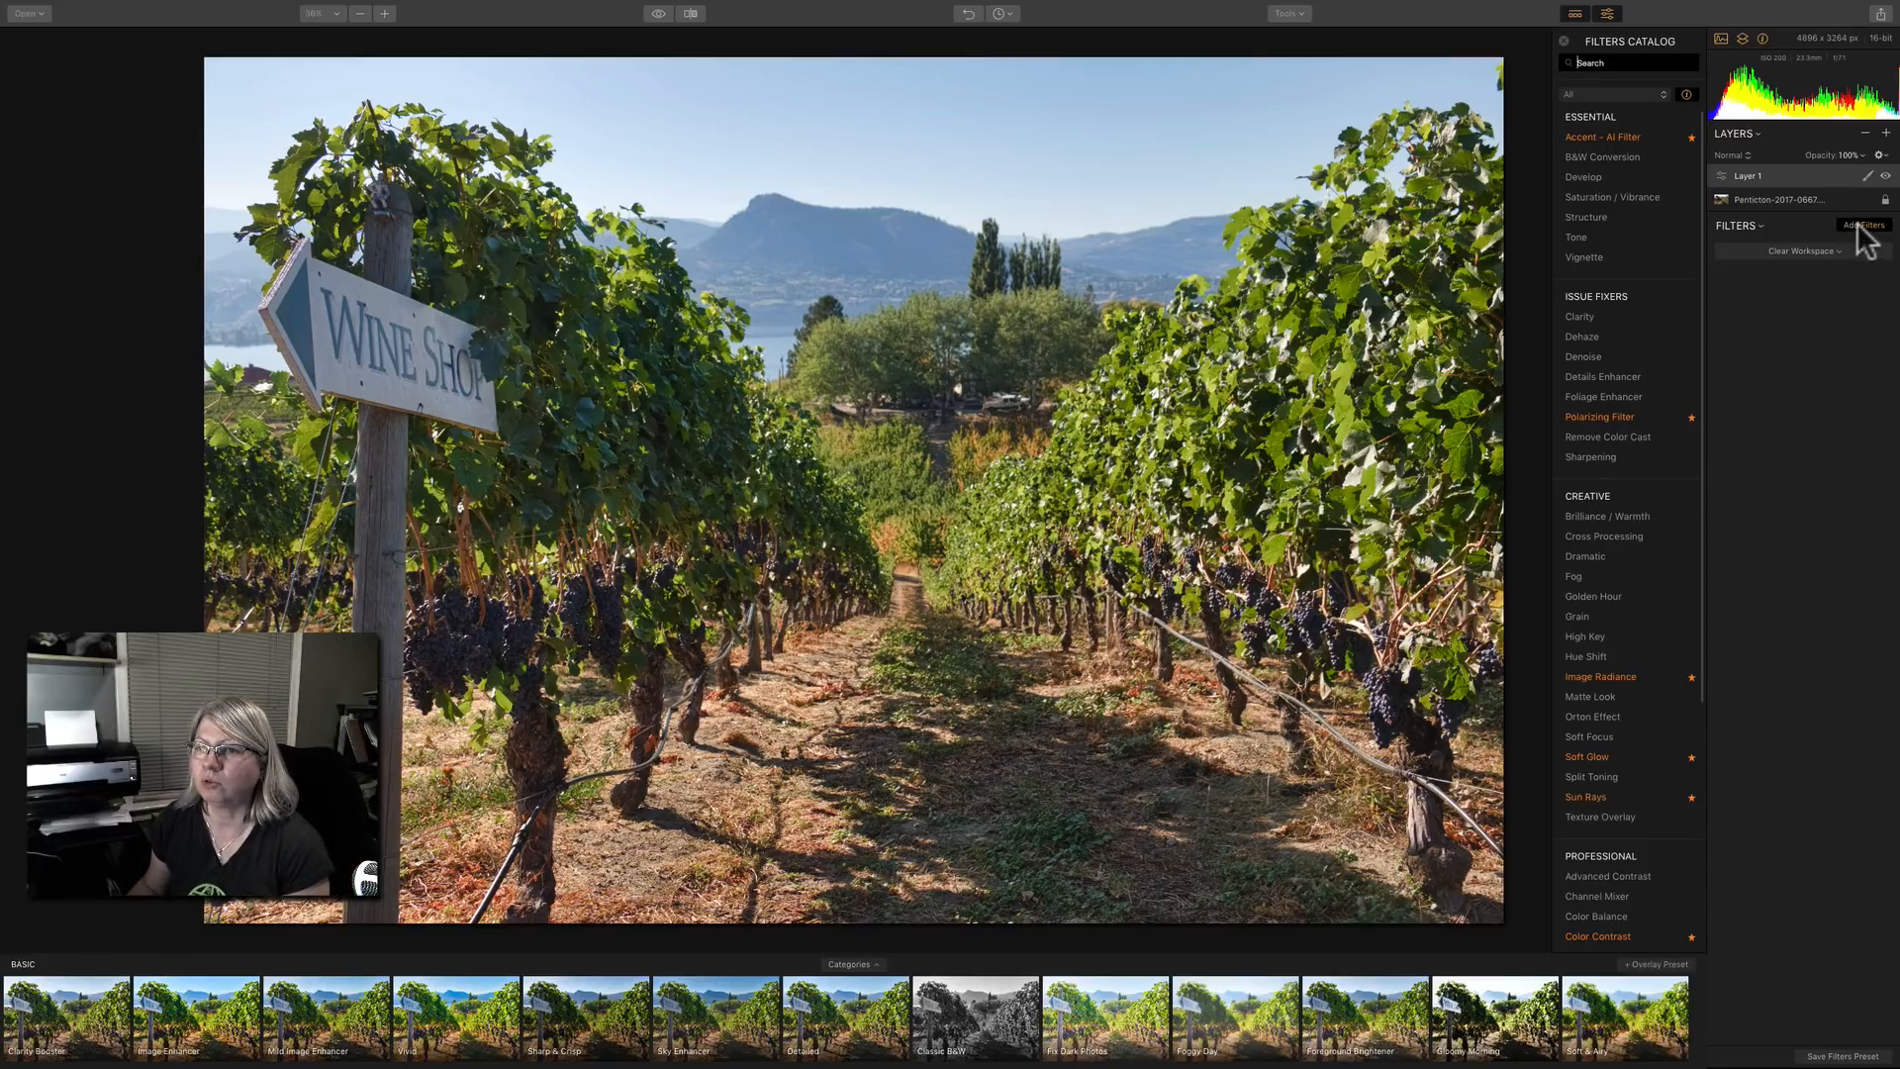
pyautogui.moveTo(1628, 384)
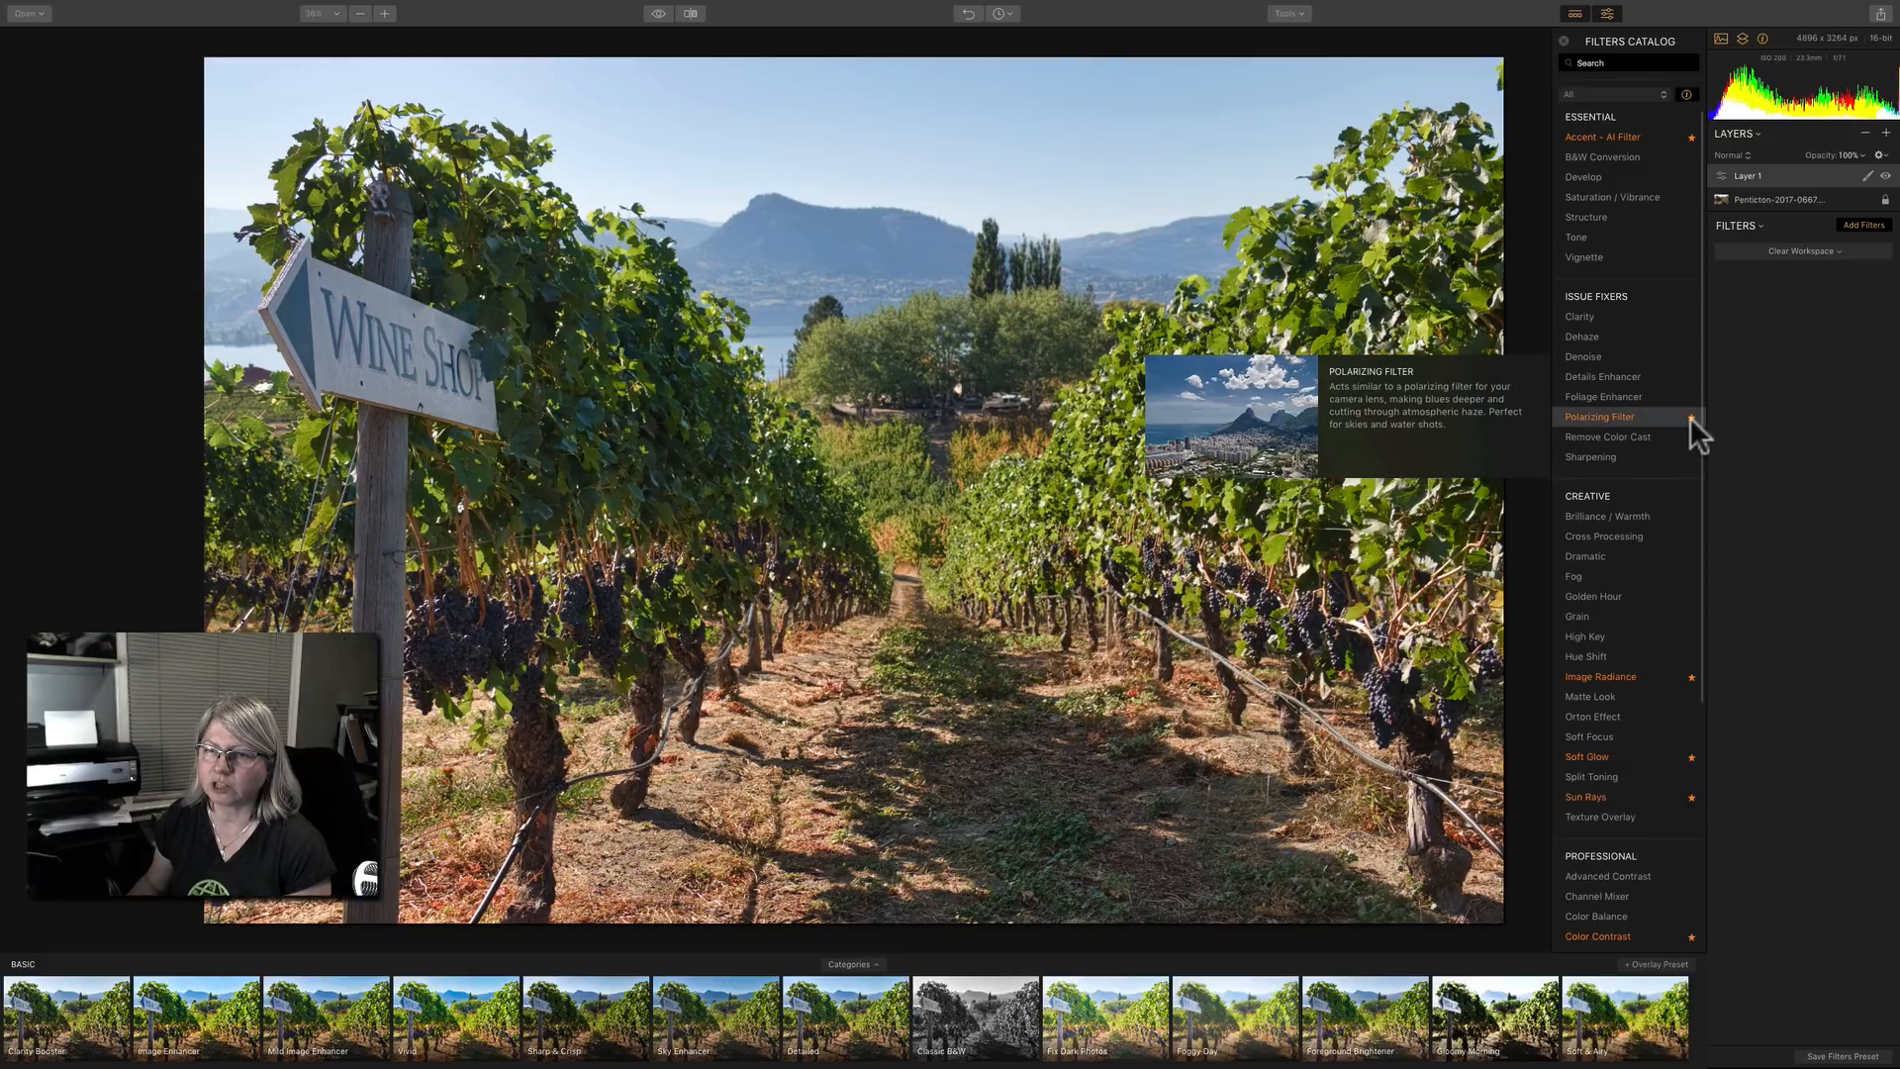
pyautogui.moveTo(1654, 208)
pyautogui.click(1587, 94)
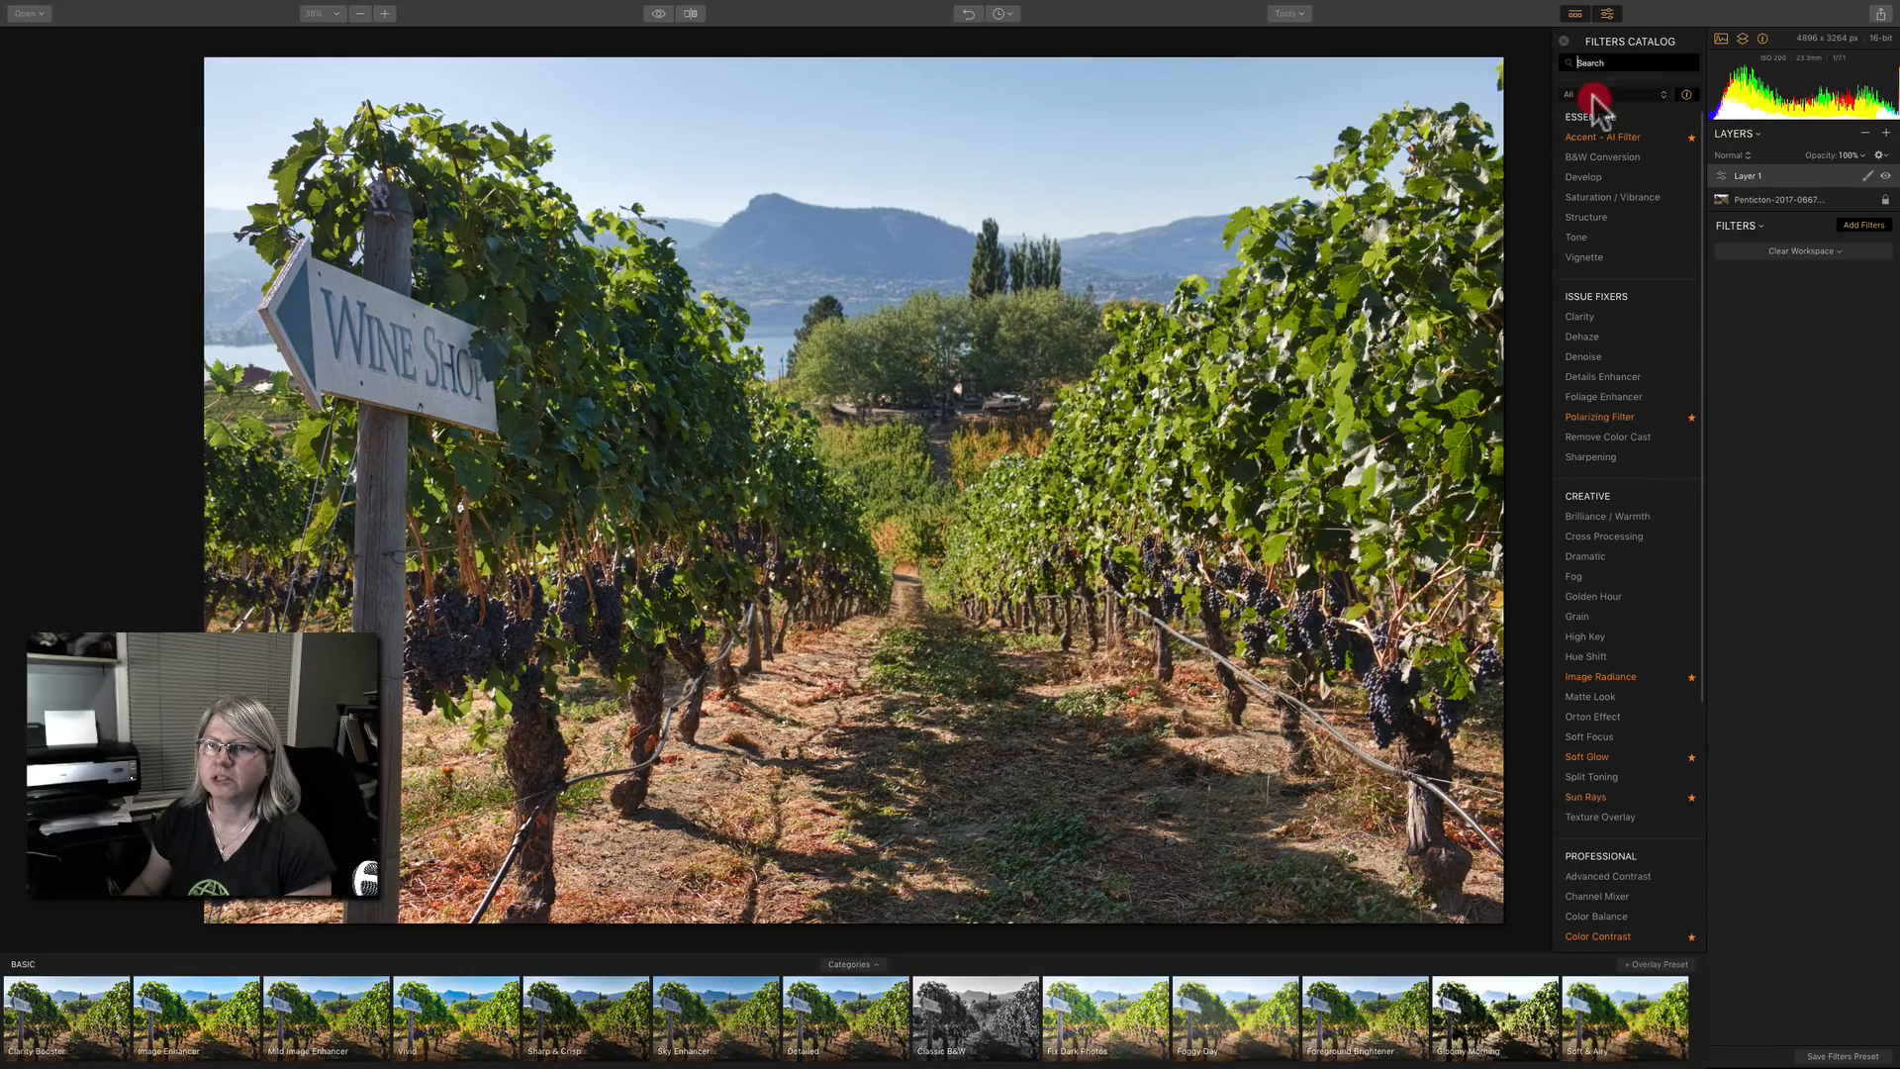
pyautogui.click(1595, 109)
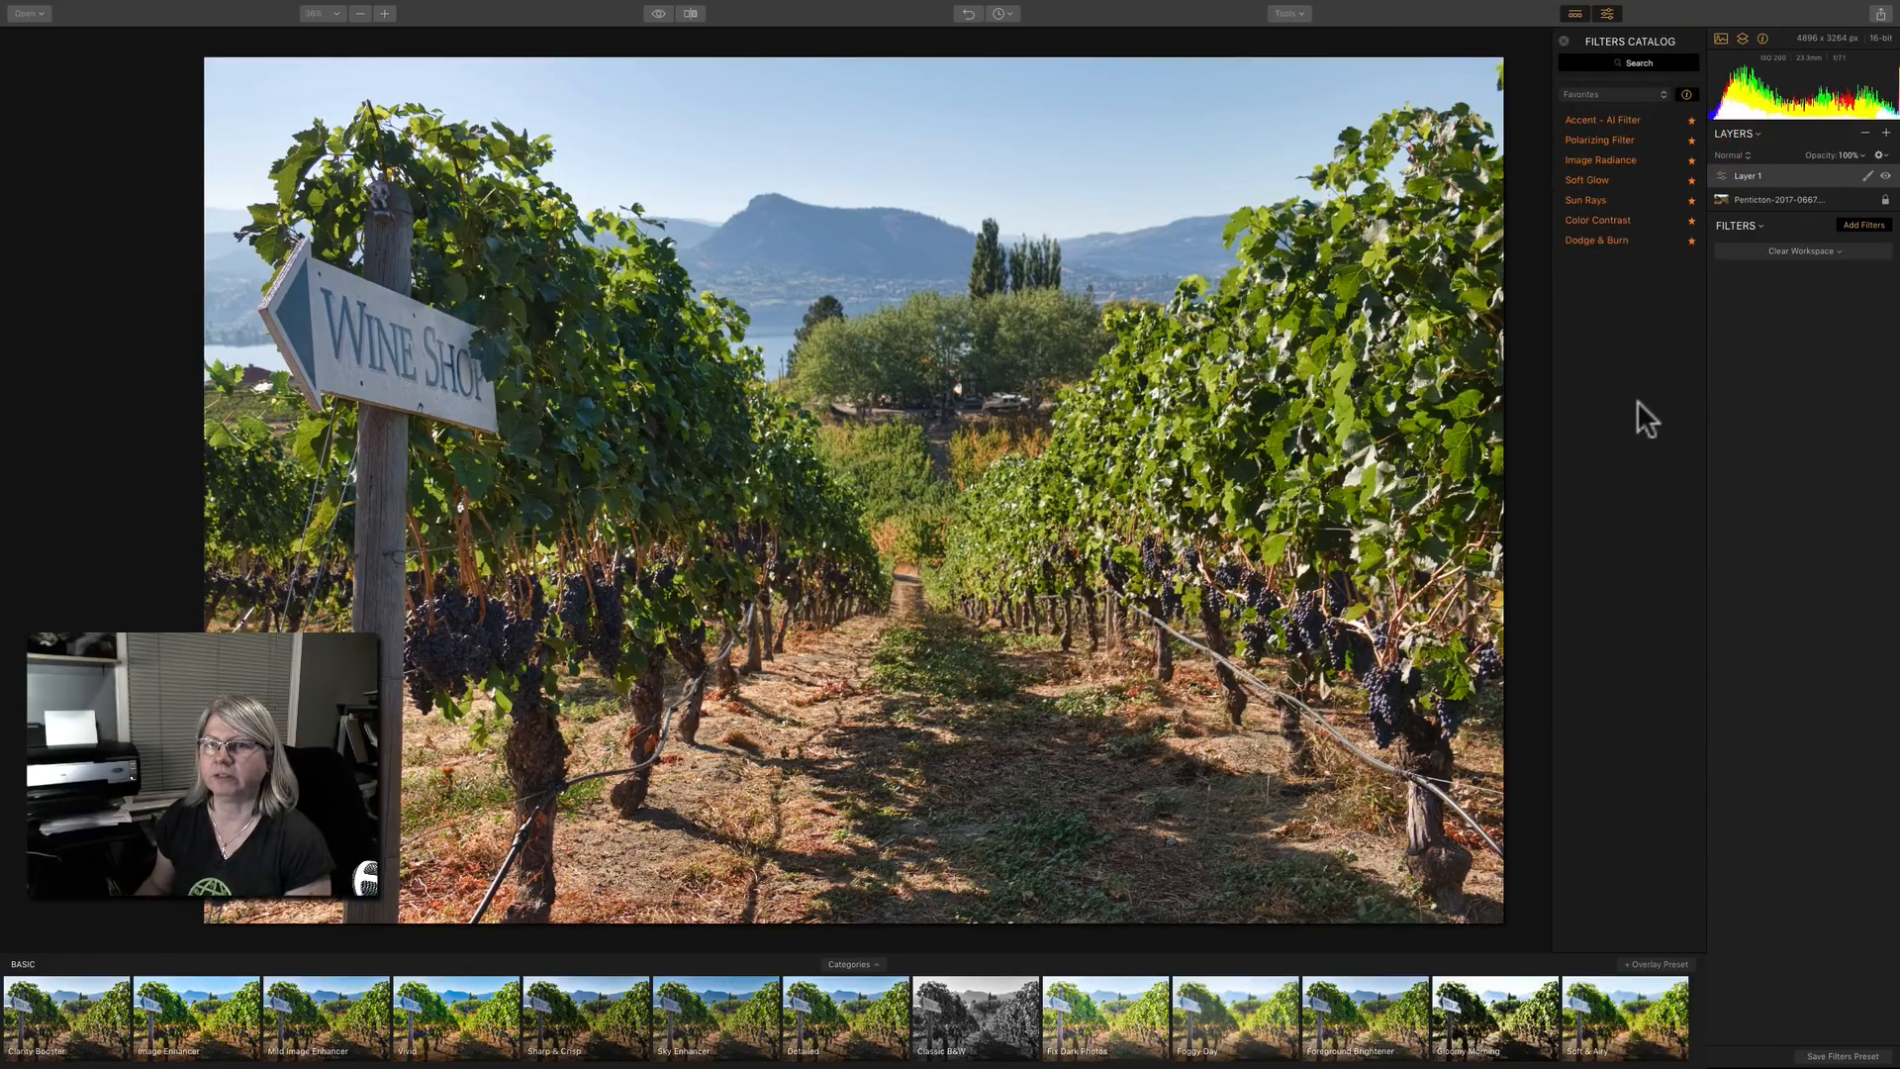
# Add the Polarizing Filter, Soft Glow and Color Contrast filters to the new layer.
pyautogui.click(1594, 135)
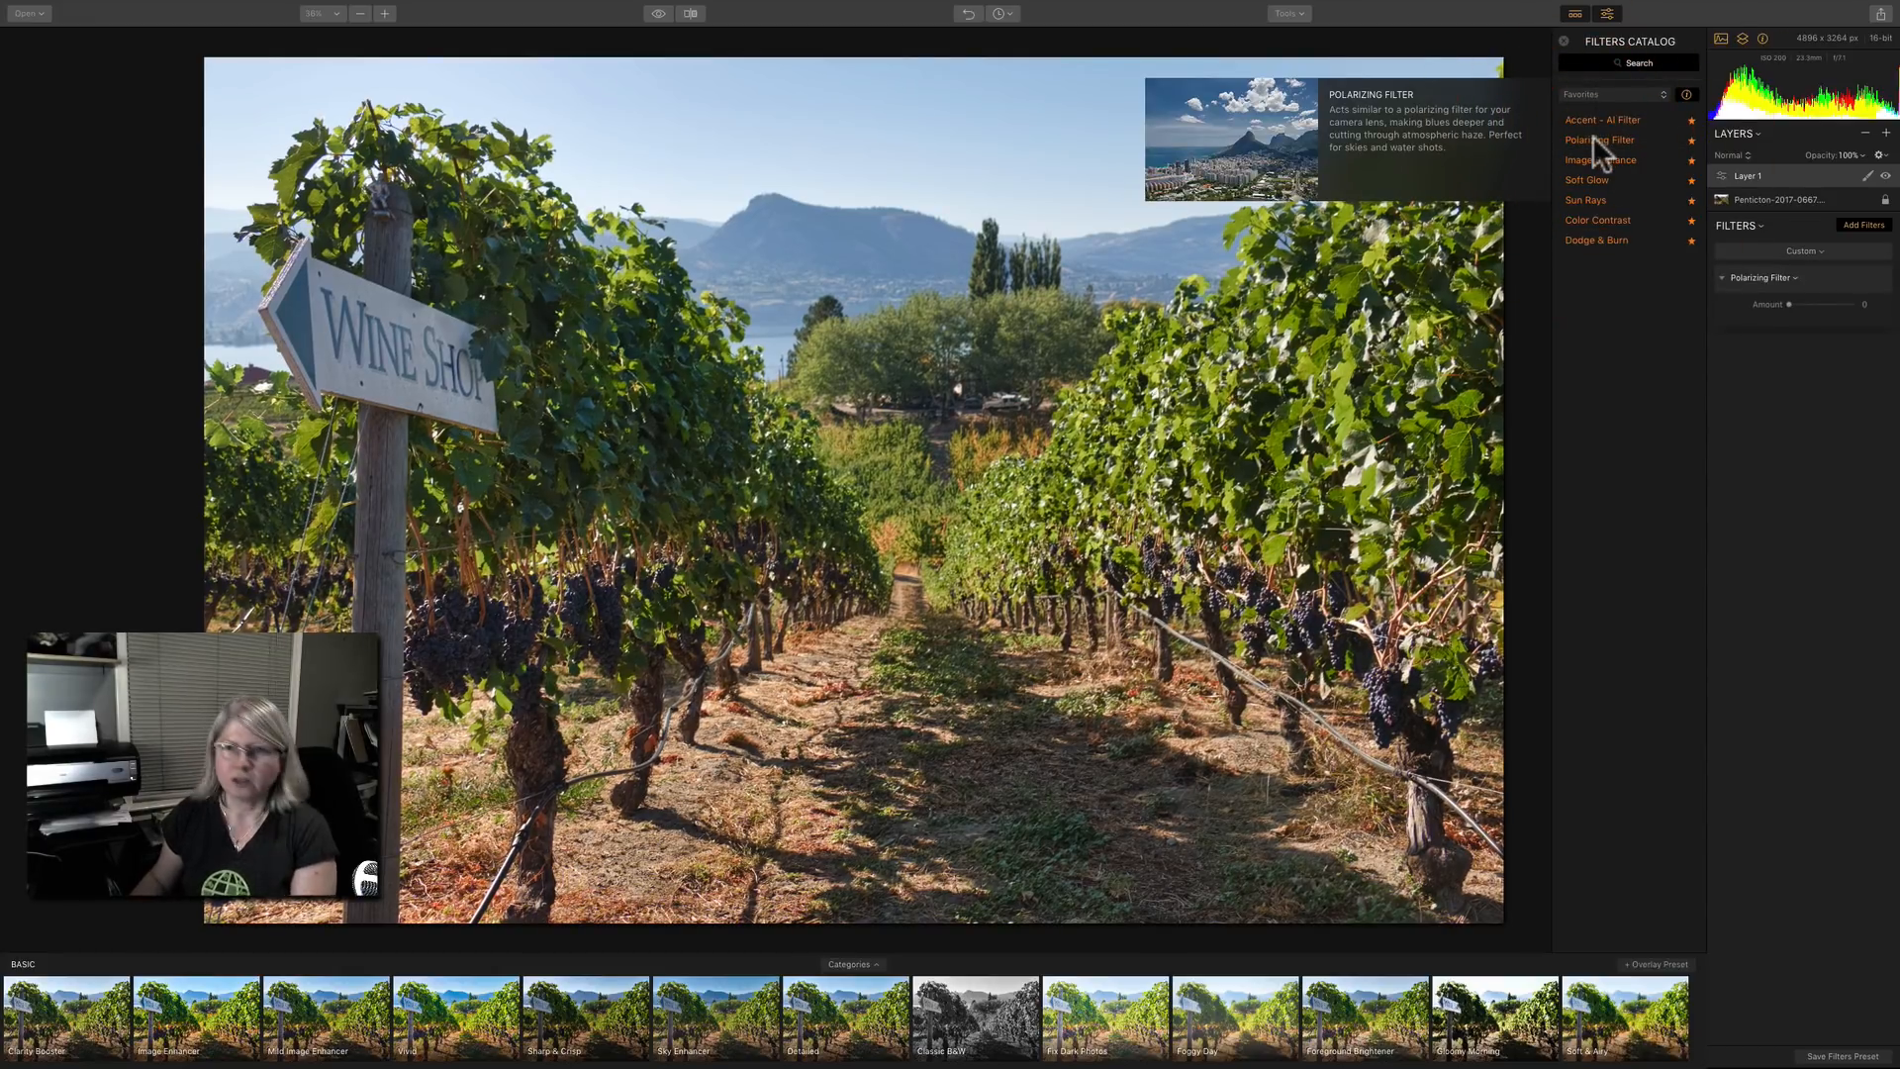
pyautogui.click(1583, 178)
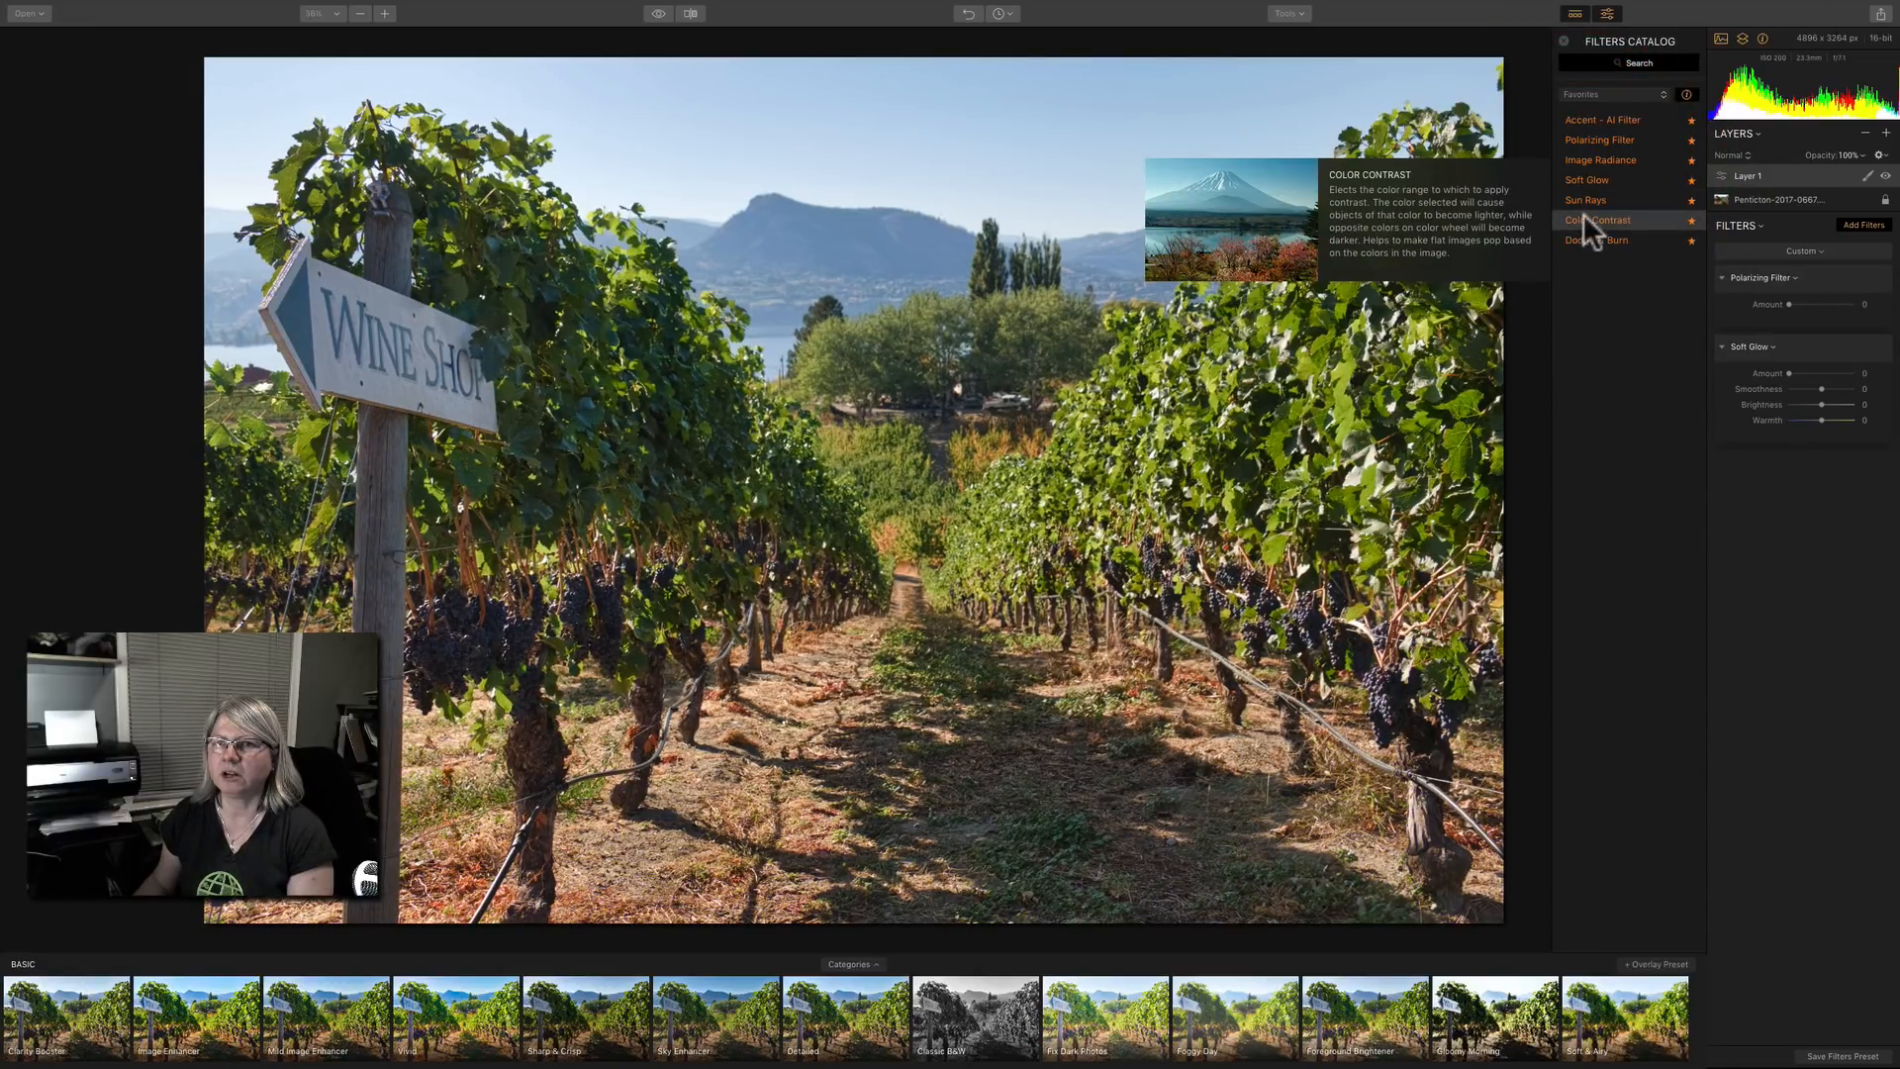
pyautogui.click(1582, 212)
pyautogui.moveTo(1573, 198)
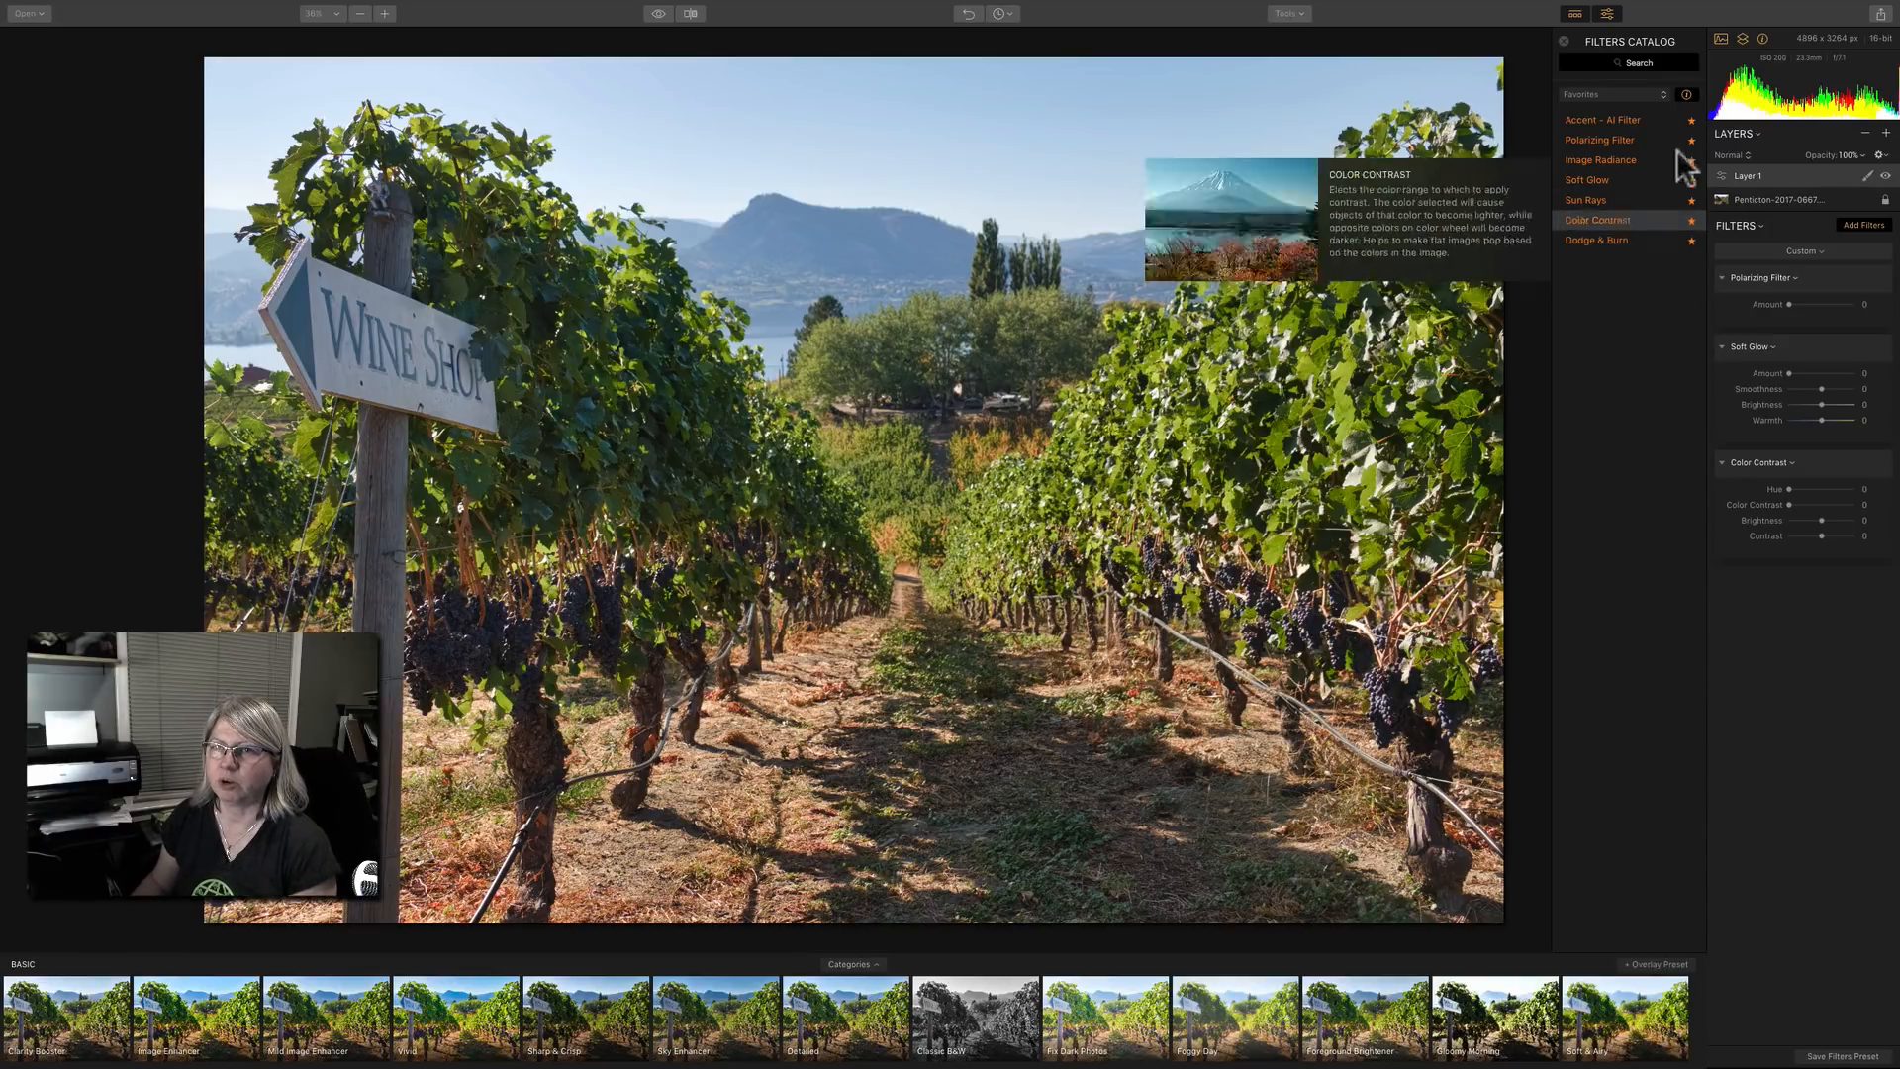
# Show all filters in the catalog again, close it and set the Polarizing Filter amount to 38.
pyautogui.click(1609, 95)
pyautogui.click(1601, 77)
pyautogui.scroll(-5, 1617, 525)
pyautogui.scroll(5, 1618, 524)
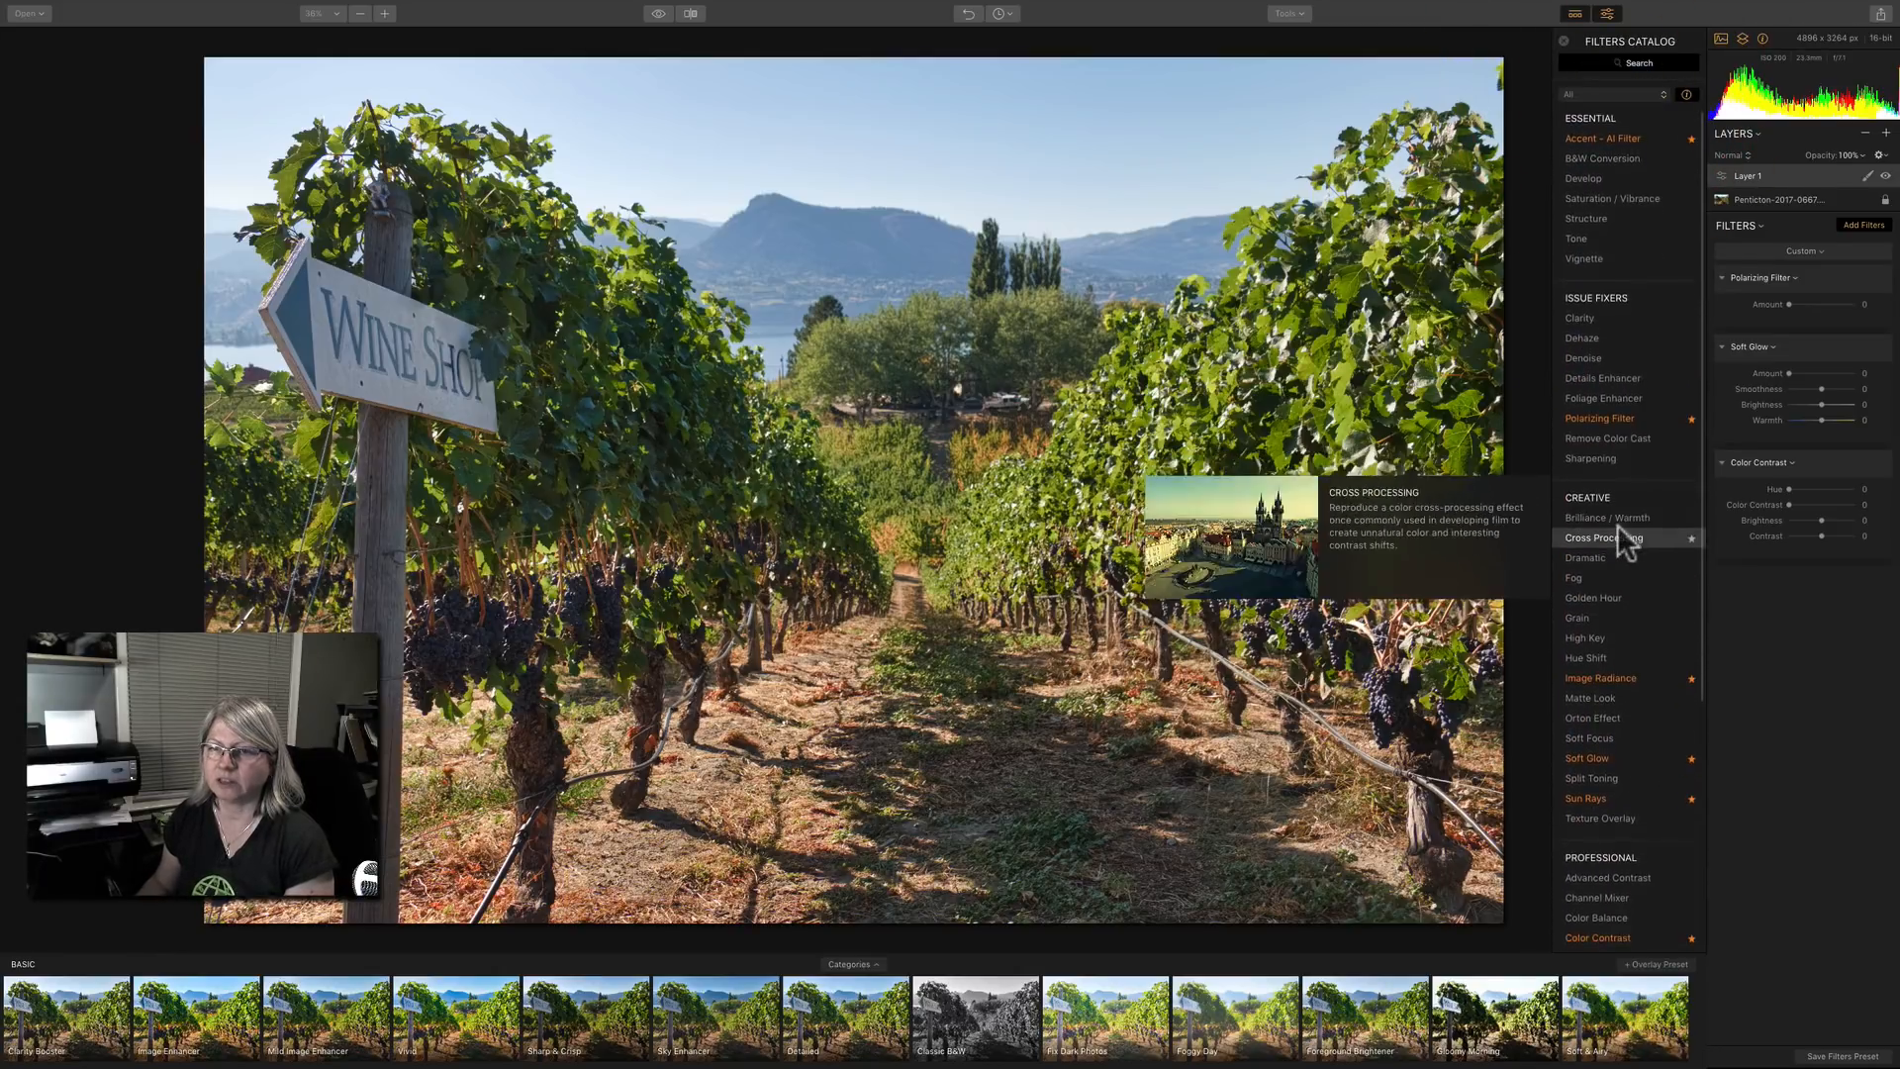
pyautogui.click(1564, 41)
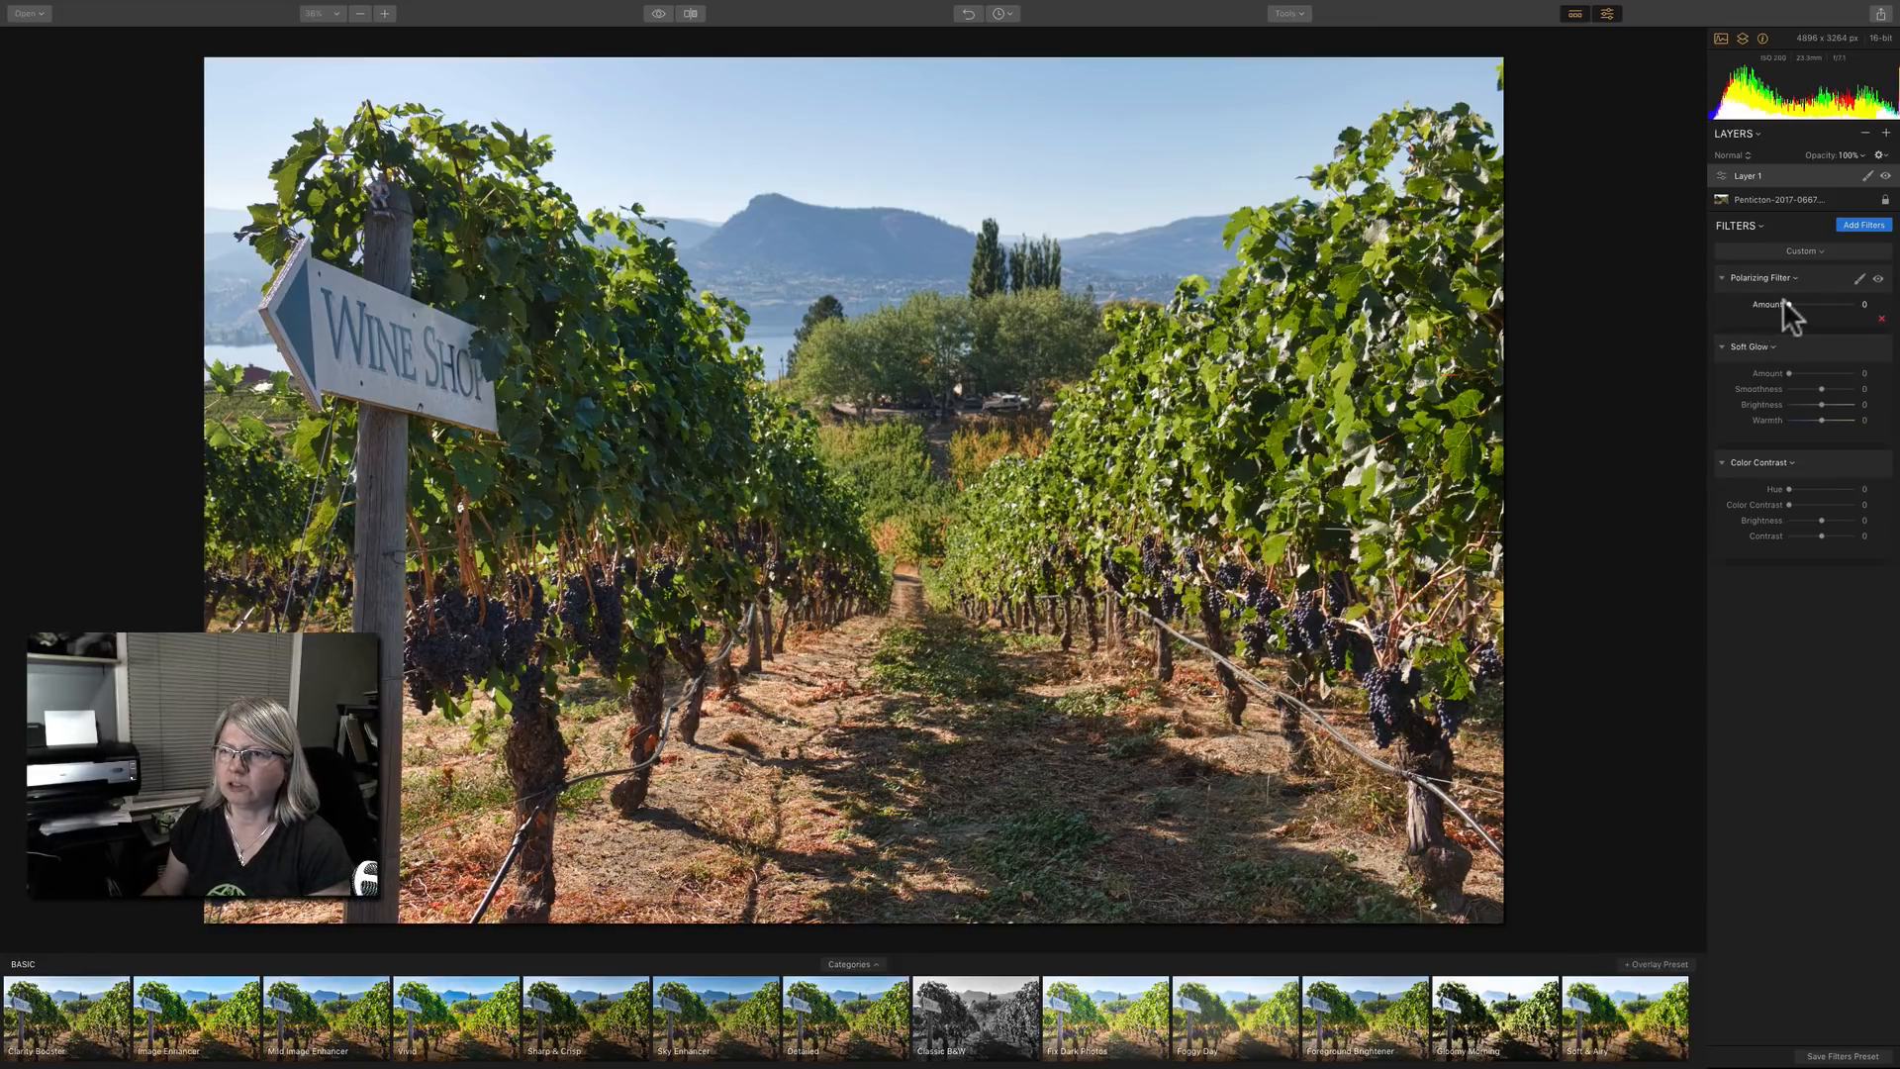
pyautogui.moveTo(1789, 303)
pyautogui.mouseDown()
pyautogui.moveTo(1885, 307)
pyautogui.moveTo(1815, 301)
pyautogui.mouseUp()
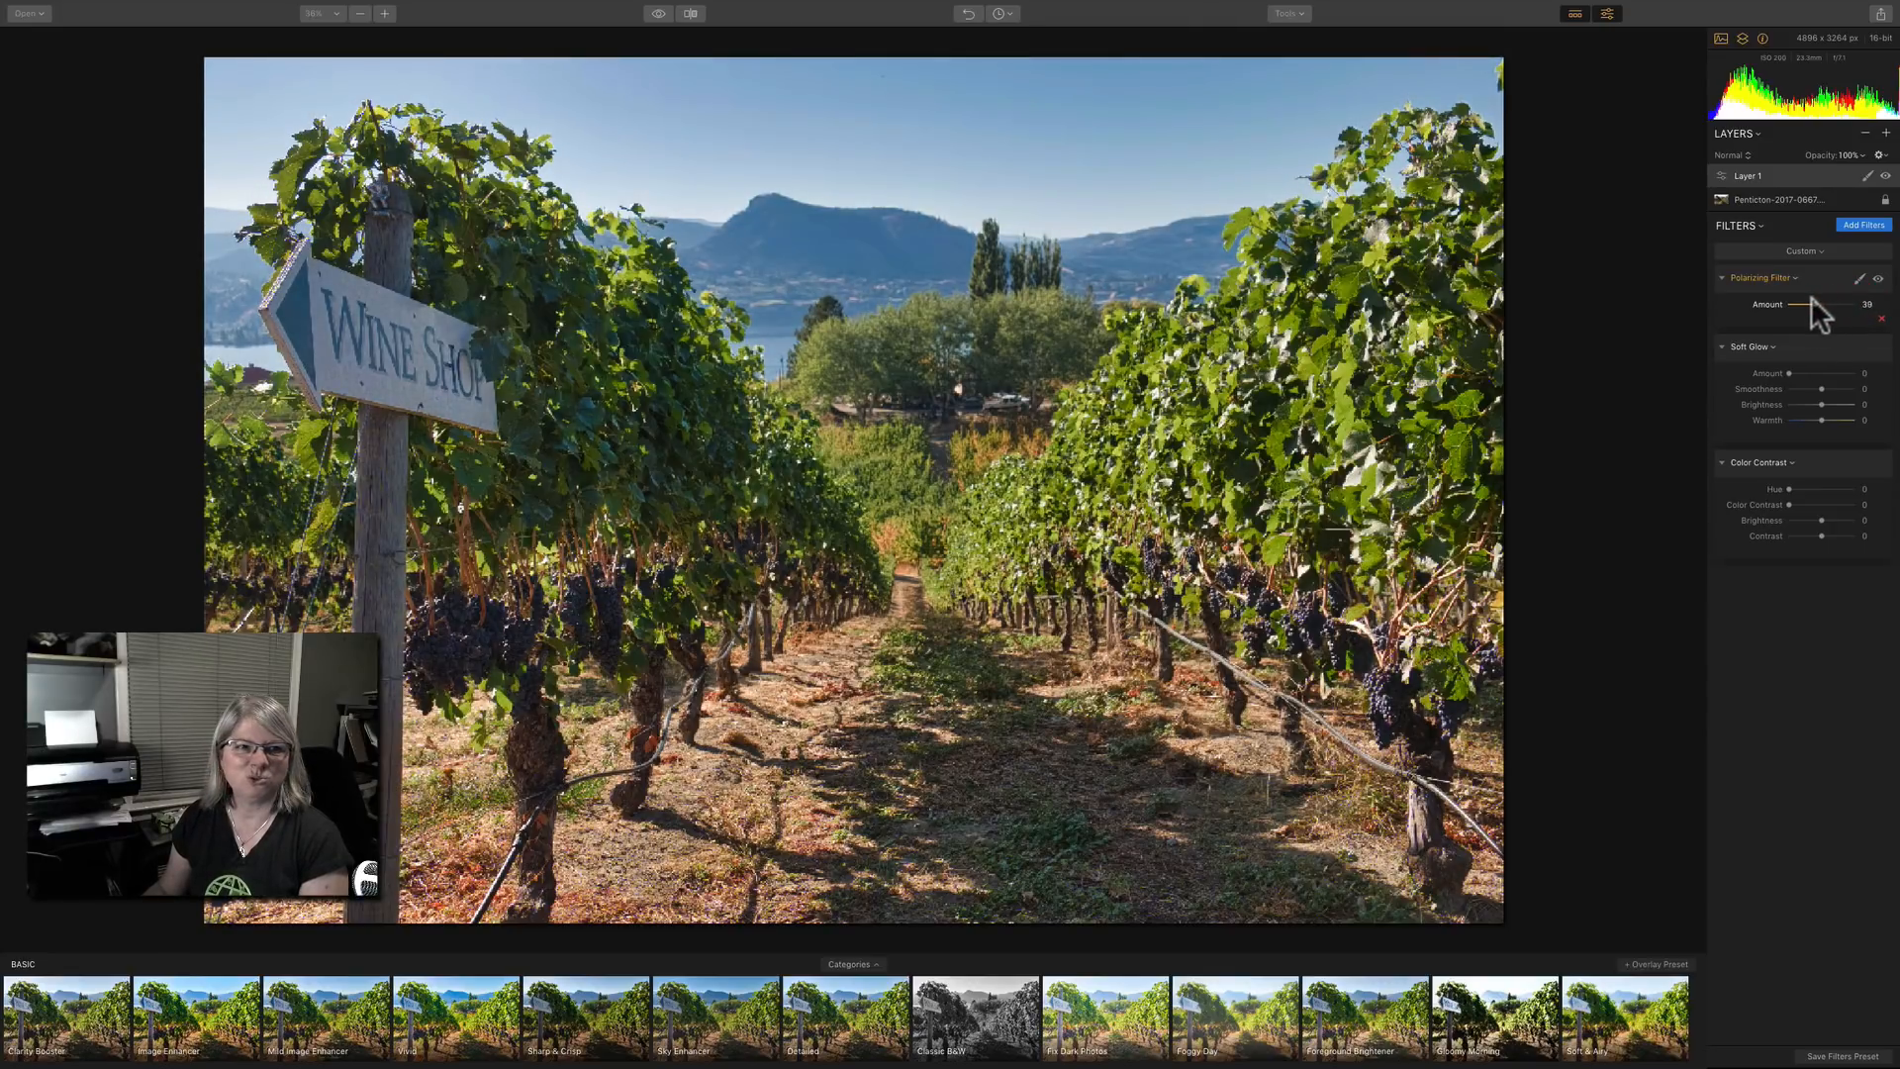
pyautogui.click(1811, 302)
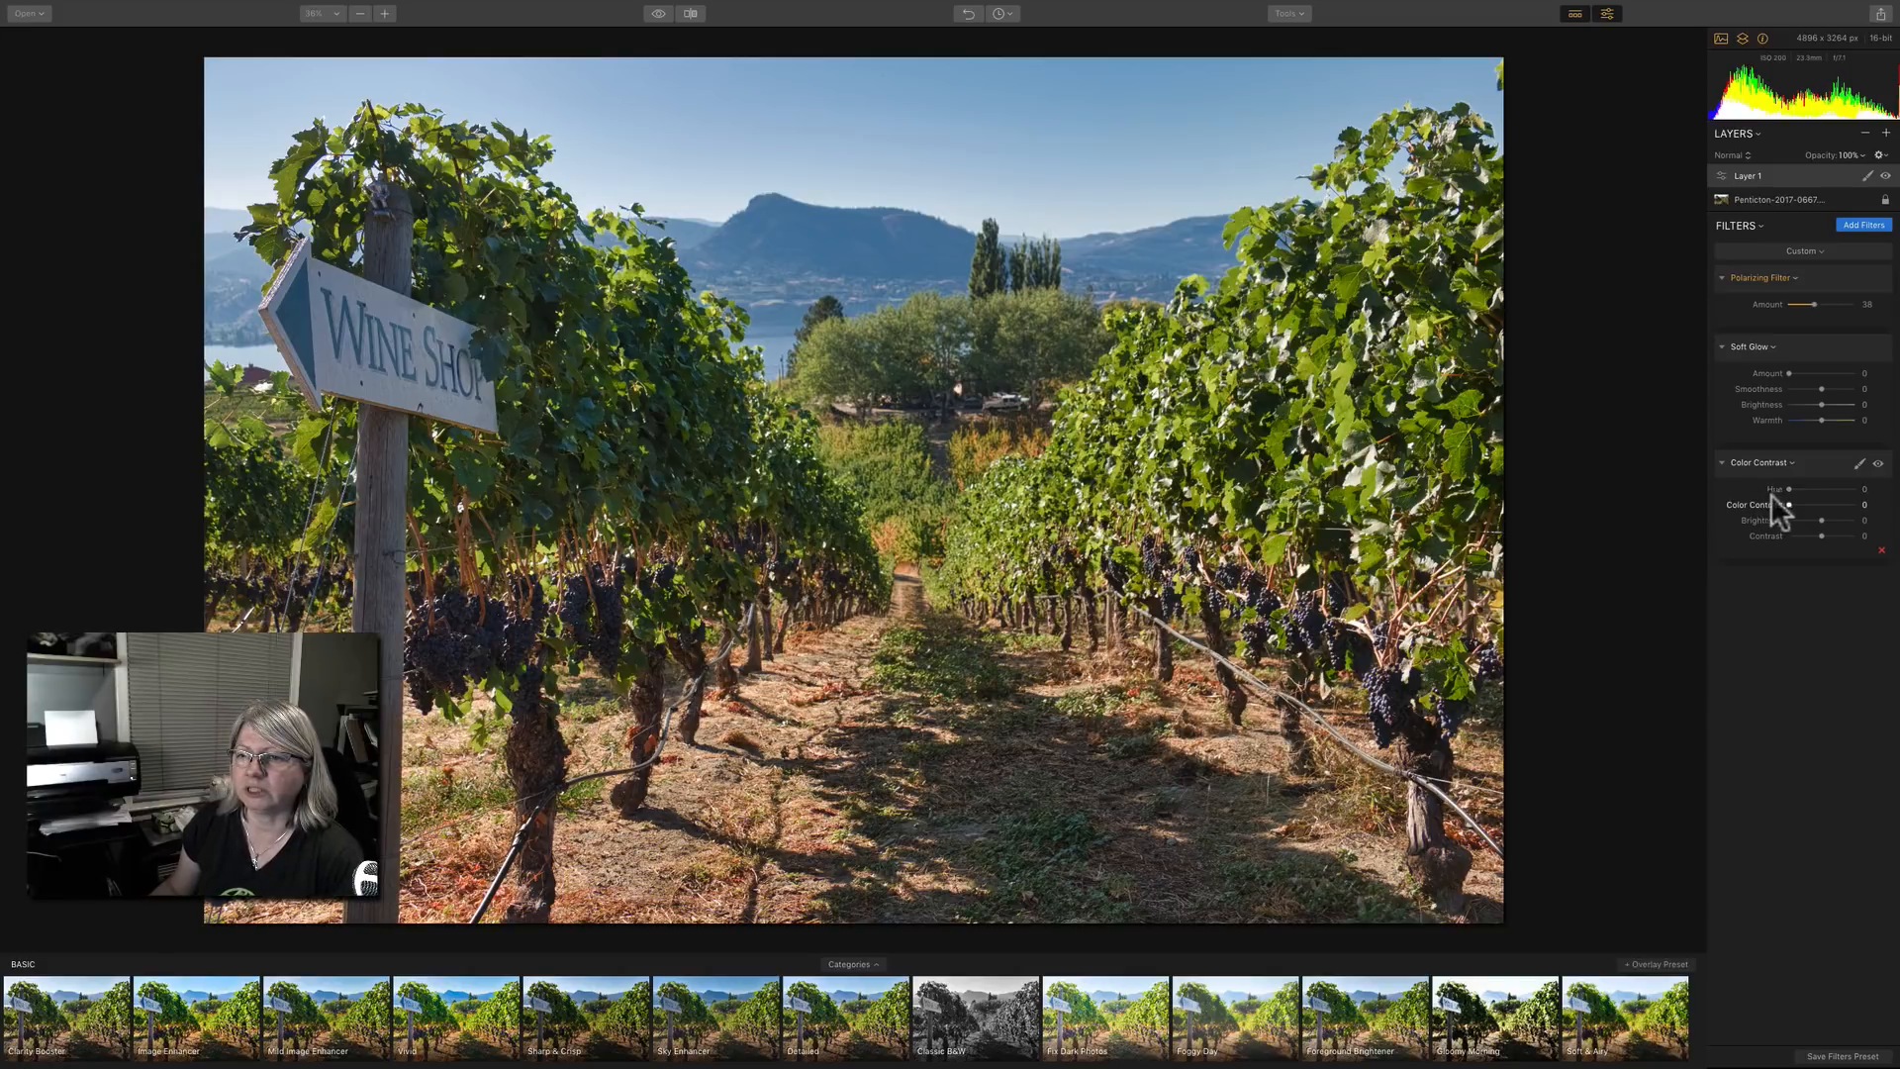
# Set the Color Contrast filter to hue 60 and color contrast 37, and compare the photo with and without it.
pyautogui.moveTo(1790, 503); pyautogui.dragTo(1855, 480)
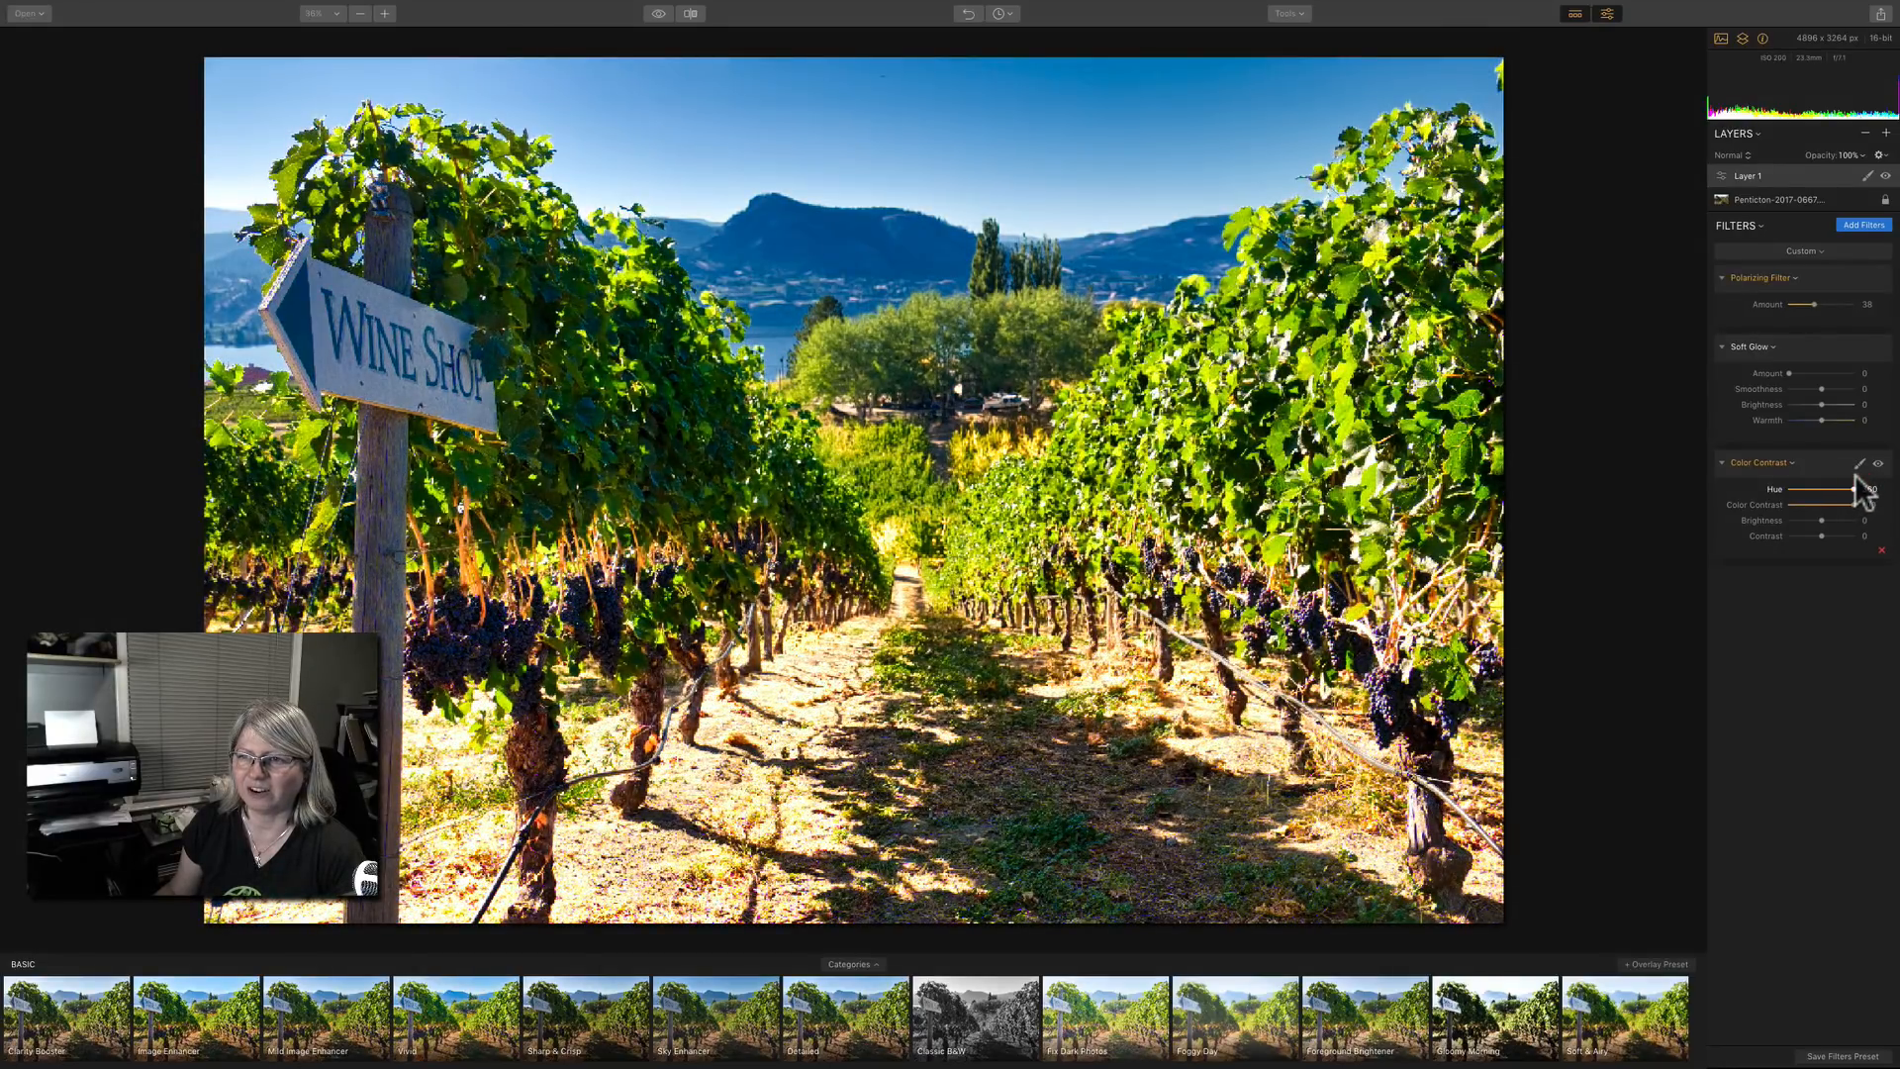
pyautogui.moveTo(1854, 504); pyautogui.dragTo(1807, 477)
pyautogui.click(1879, 463)
pyautogui.click(1879, 463)
pyautogui.click(1879, 463)
pyautogui.click(1879, 463)
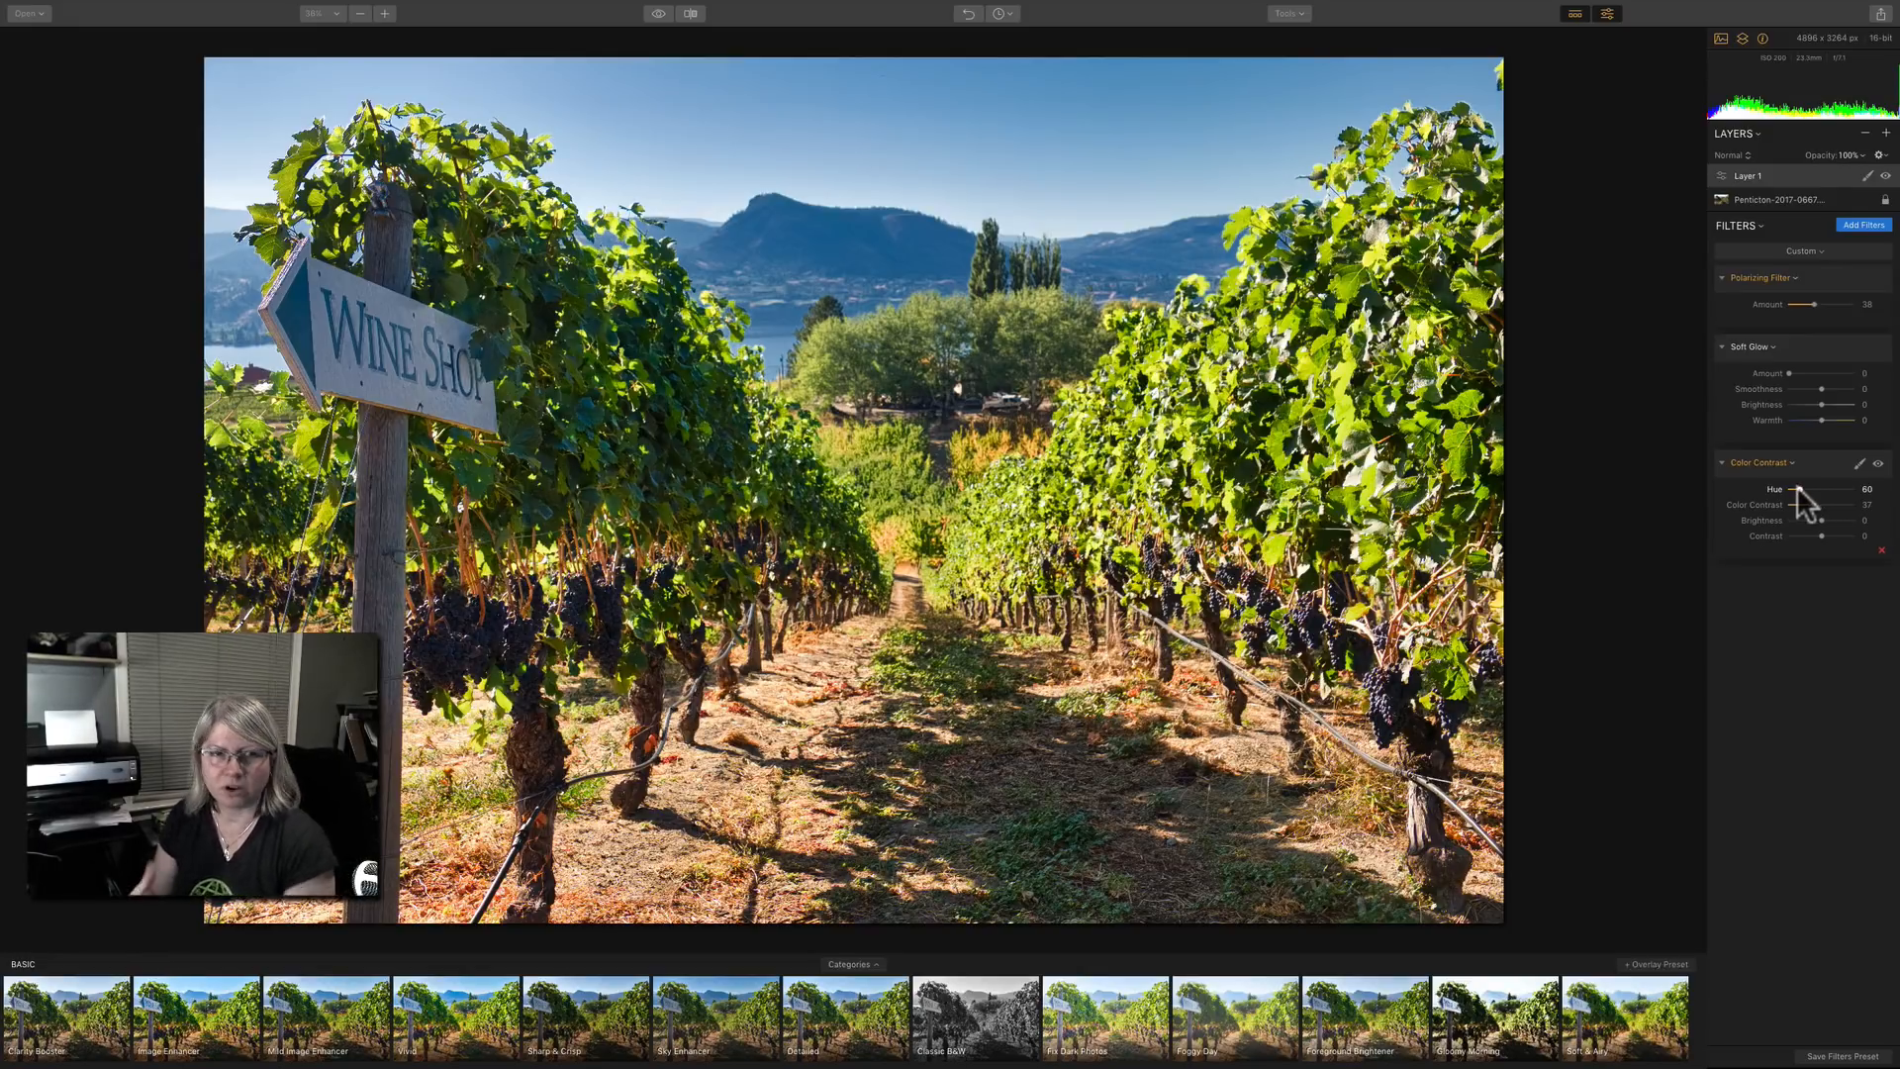
# Set the Color Contrast filter's blending mode to Lighten and compare the photo with and without the filter.
pyautogui.click(1749, 461)
pyautogui.moveTo(1750, 459)
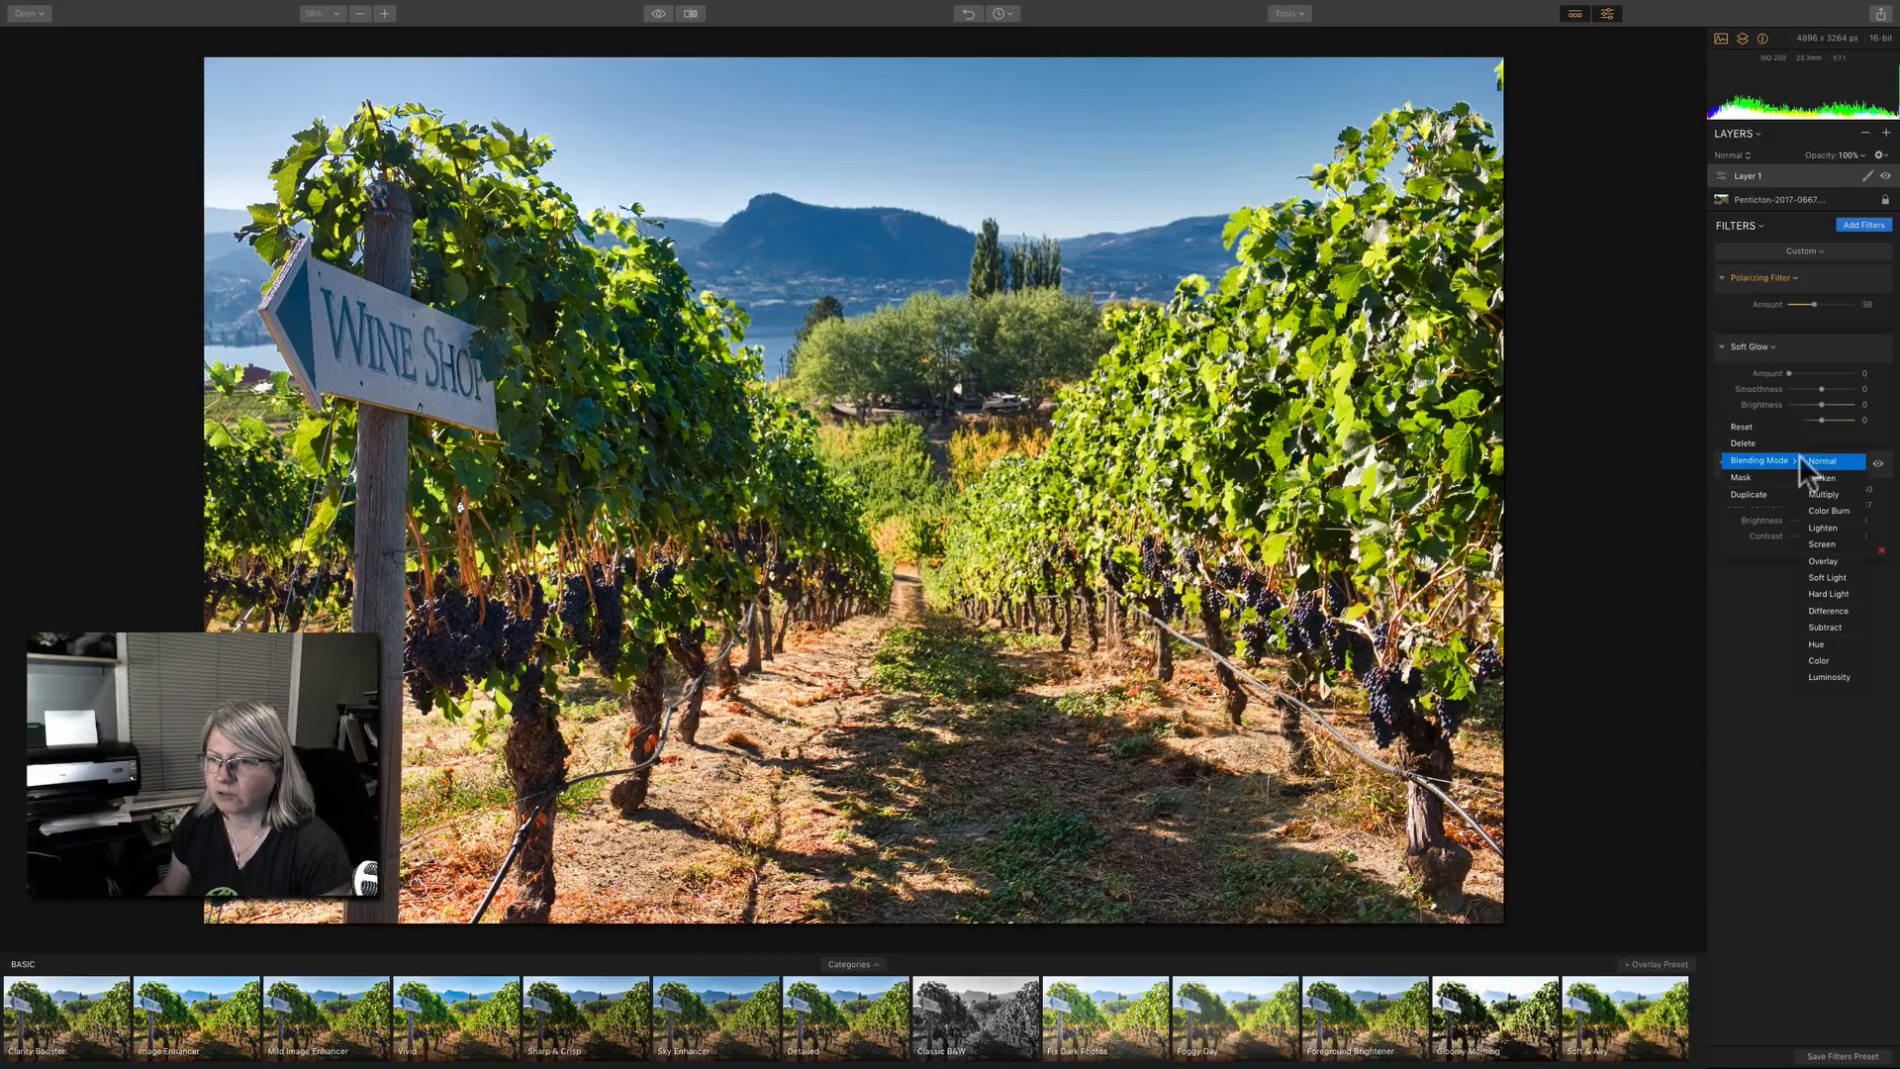
pyautogui.click(1823, 527)
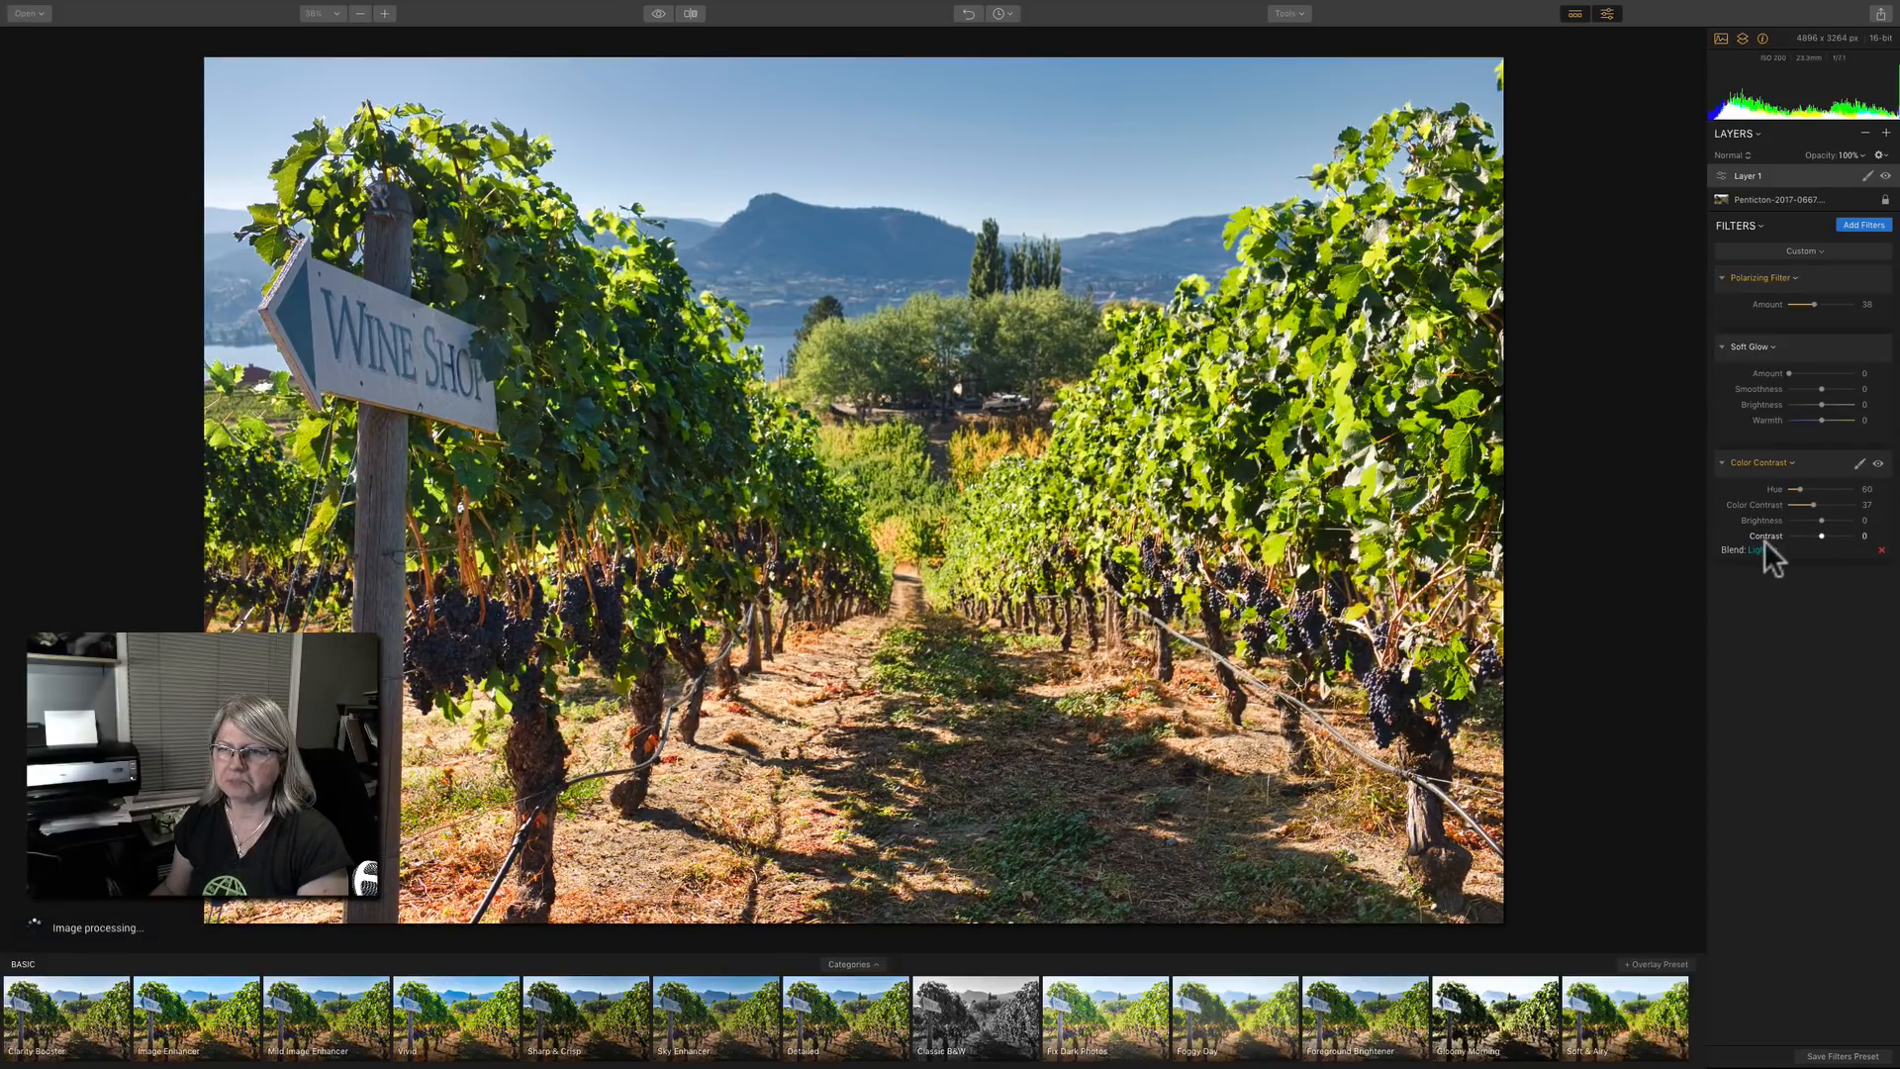
pyautogui.click(1879, 465)
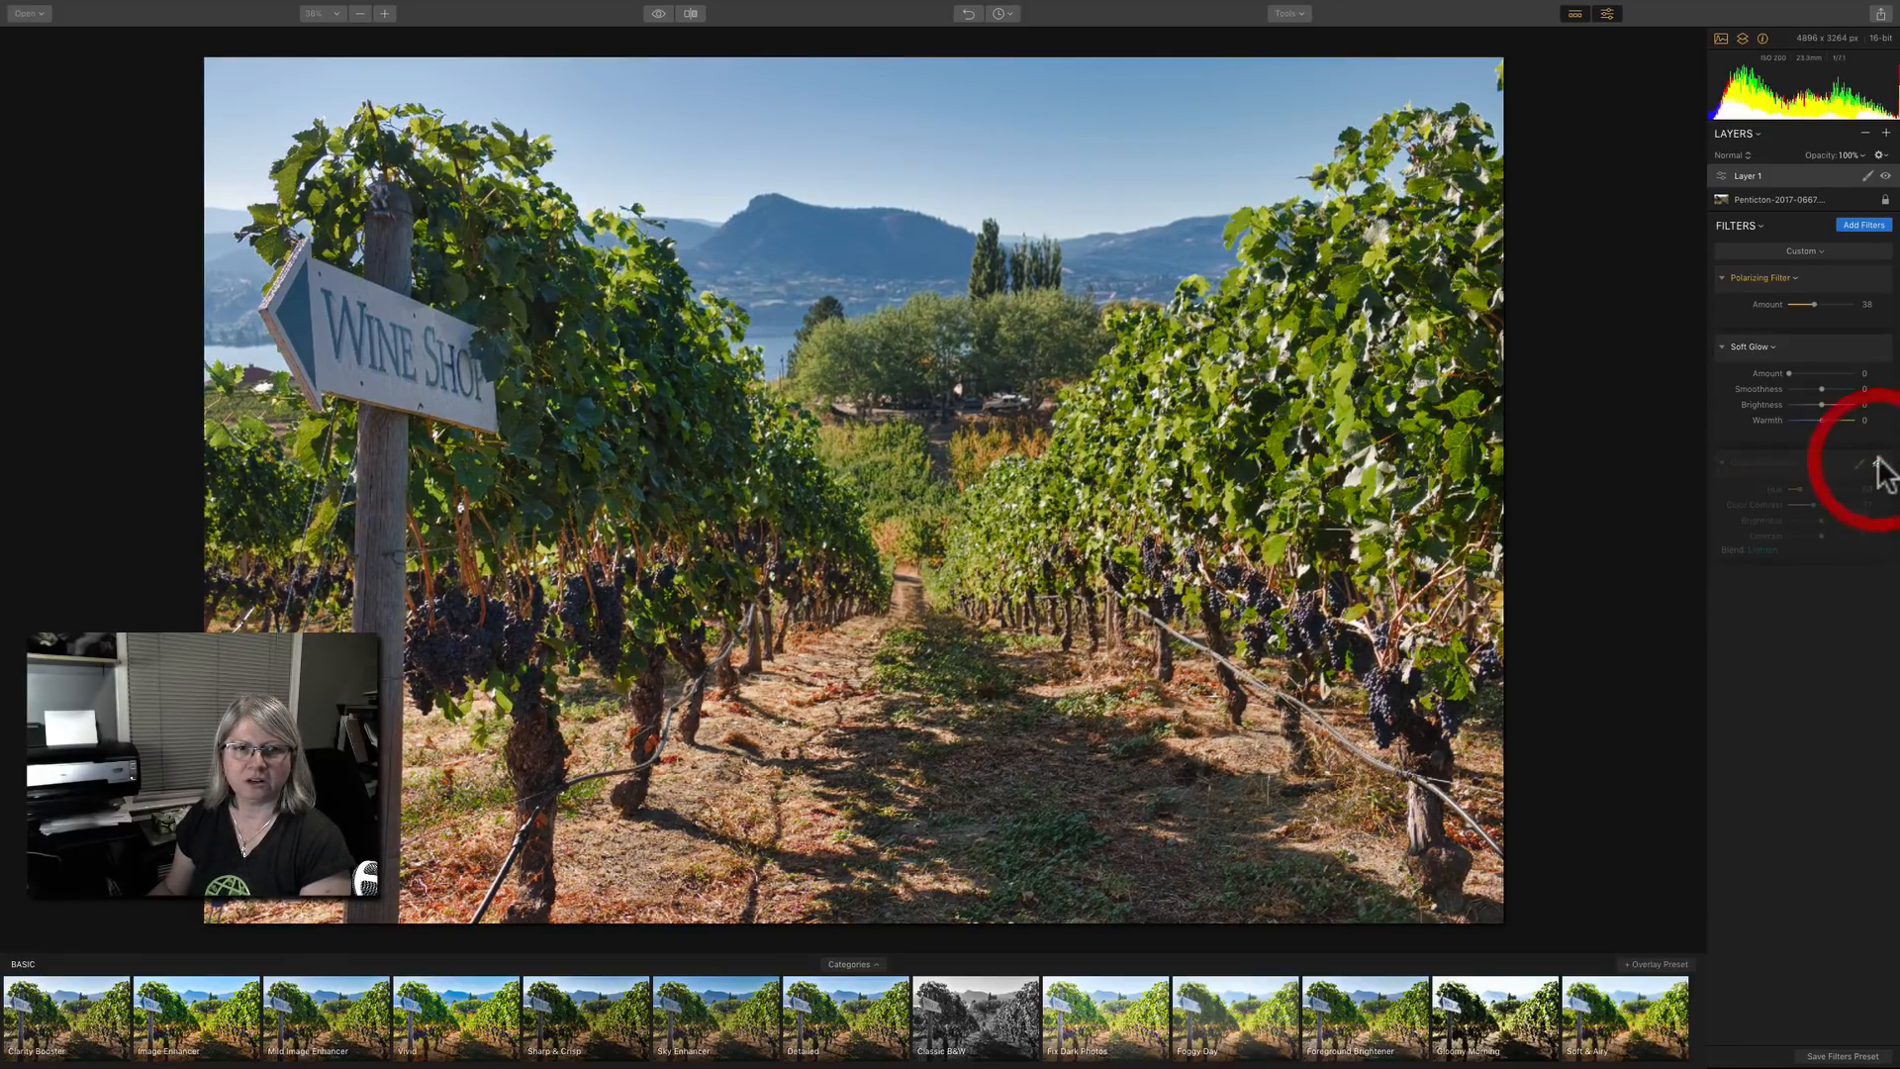
pyautogui.click(1878, 464)
# Try the Screen and Overlay blending modes on the Color Contrast filter, and return it to Lighten.
pyautogui.click(1766, 551)
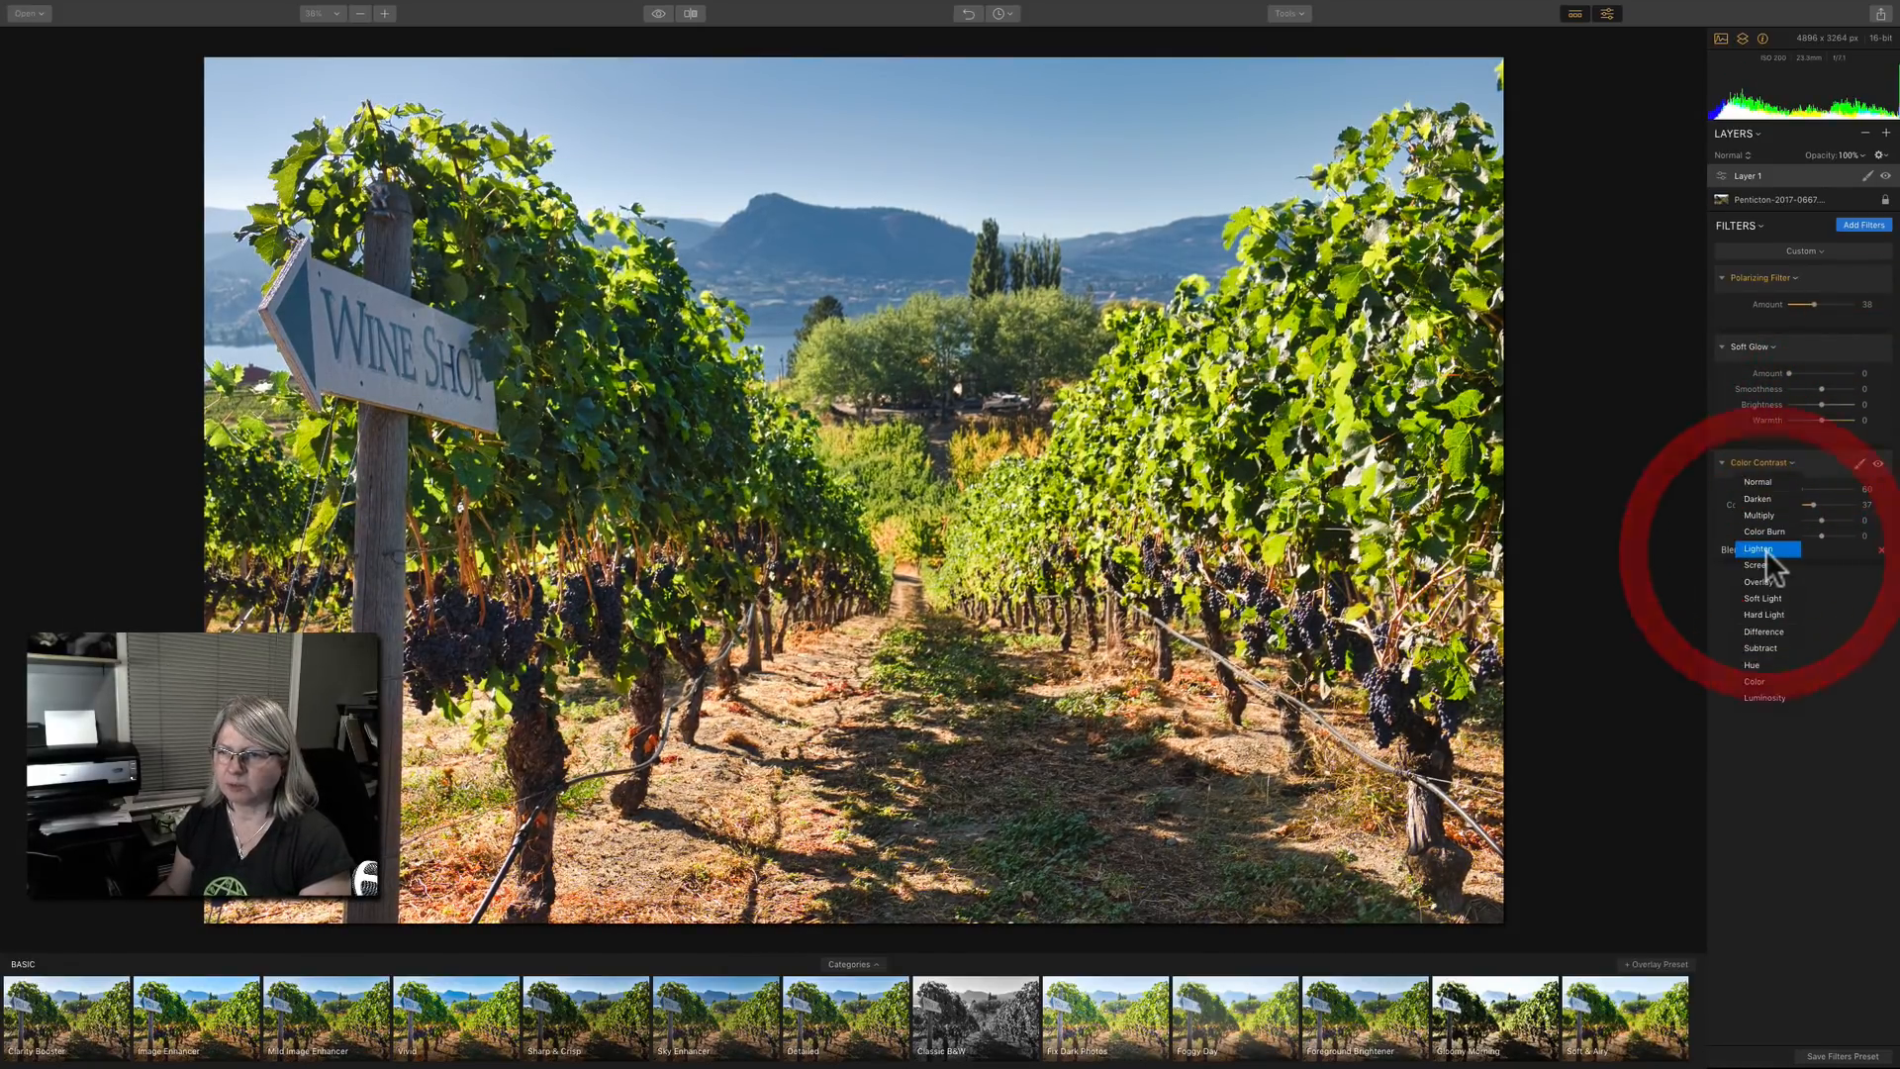
pyautogui.click(1770, 566)
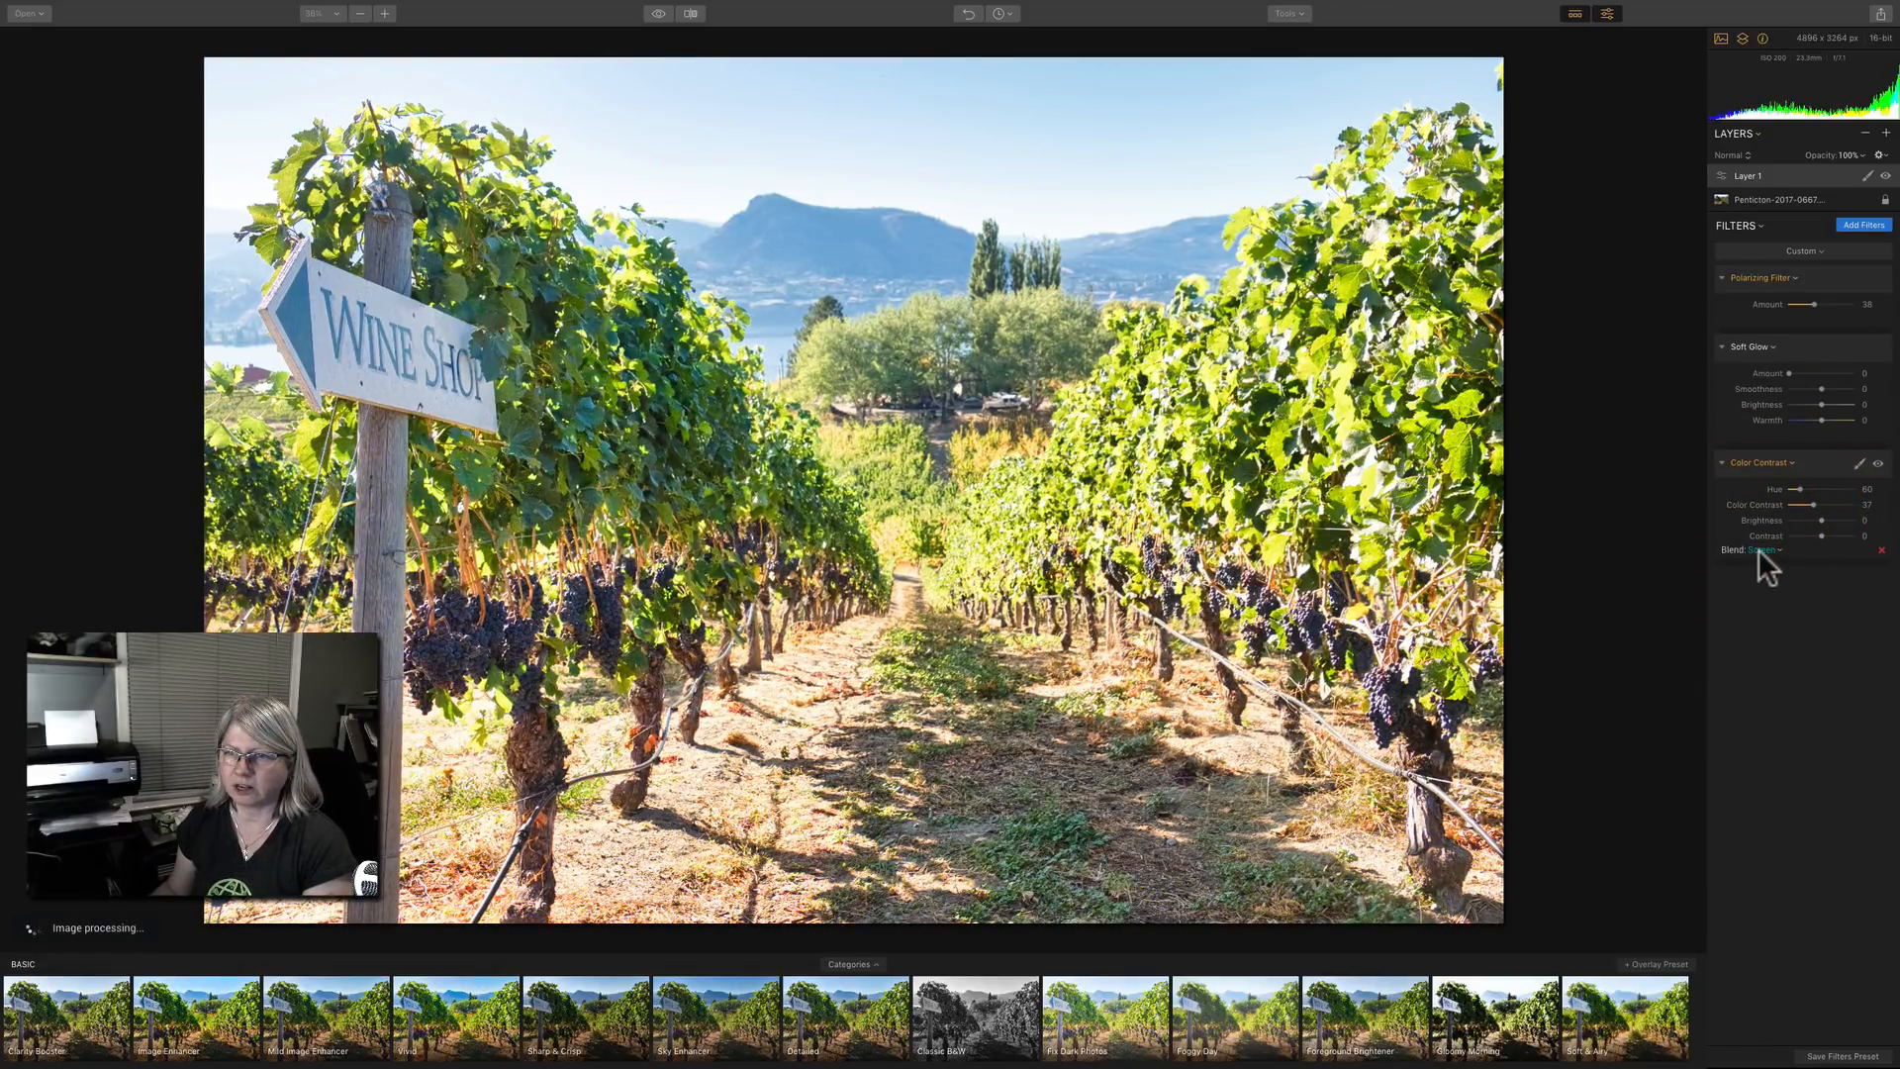
pyautogui.click(1762, 552)
pyautogui.click(1759, 567)
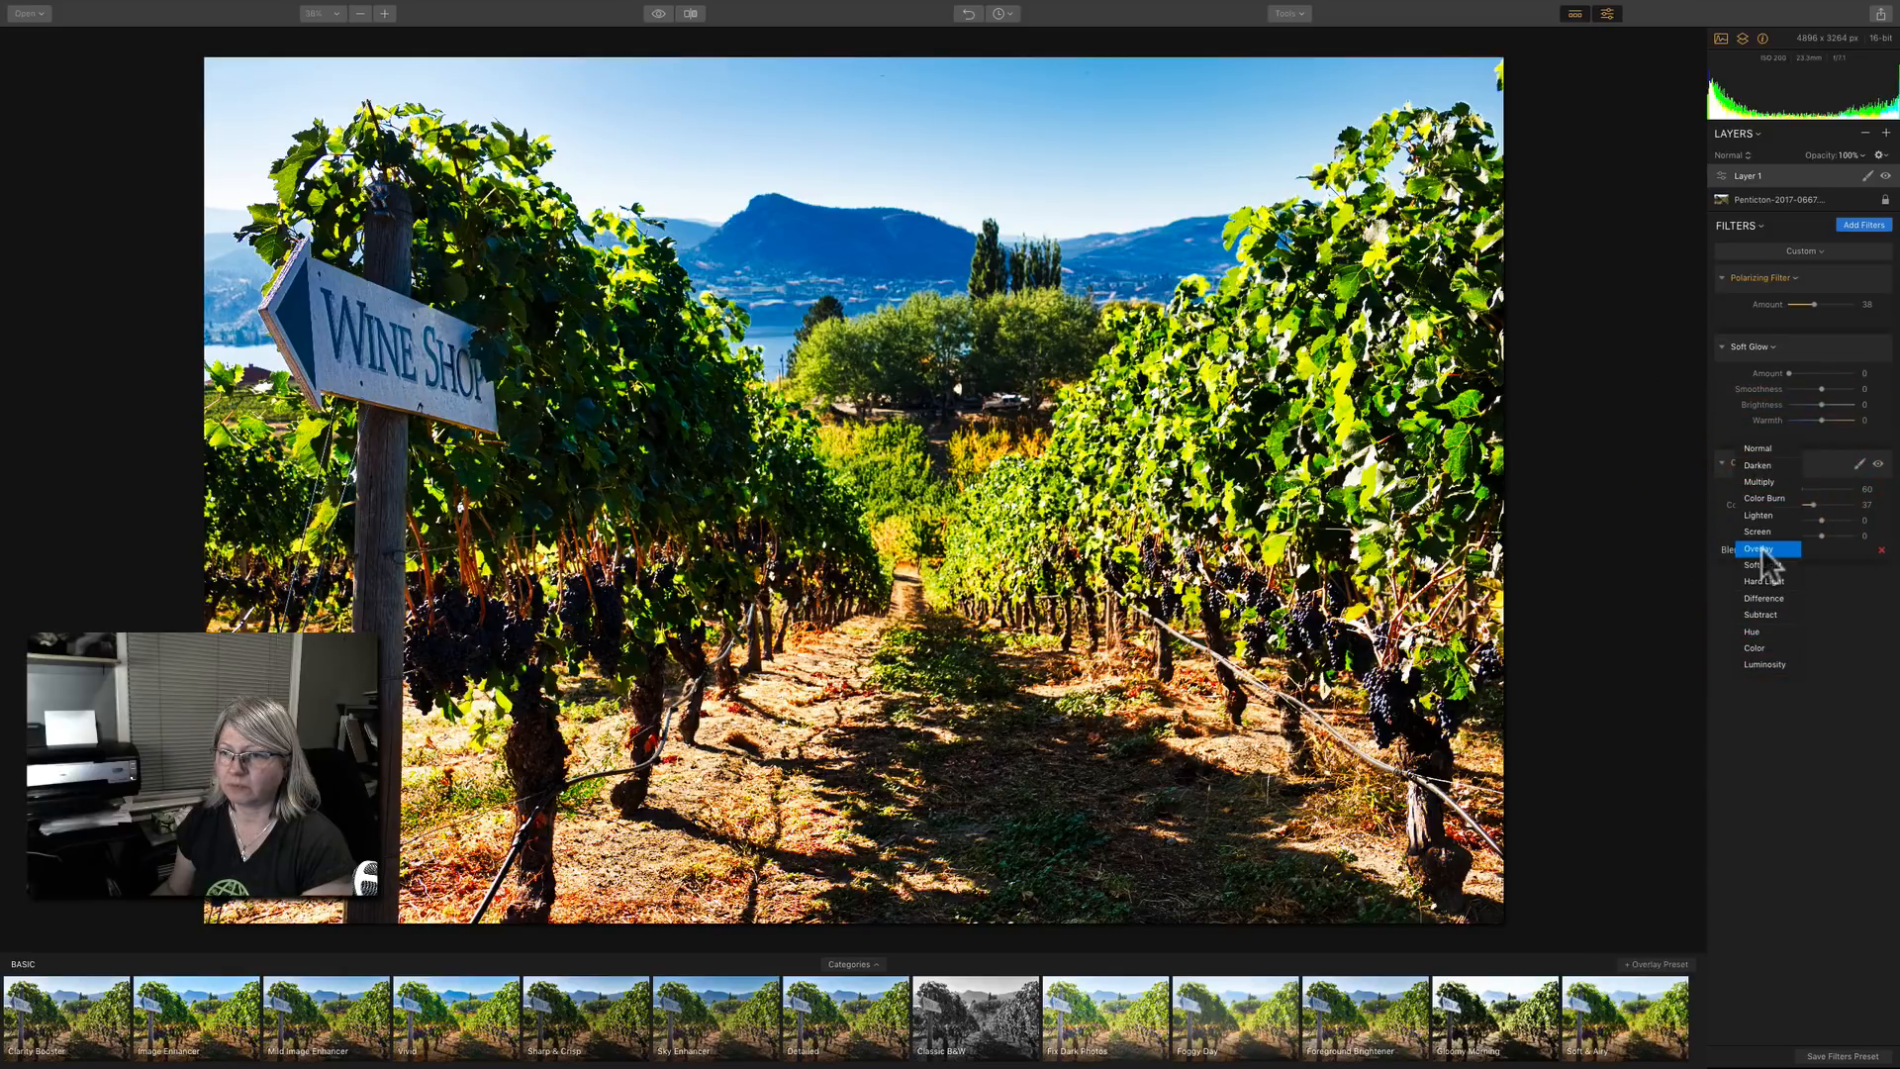
pyautogui.click(1758, 515)
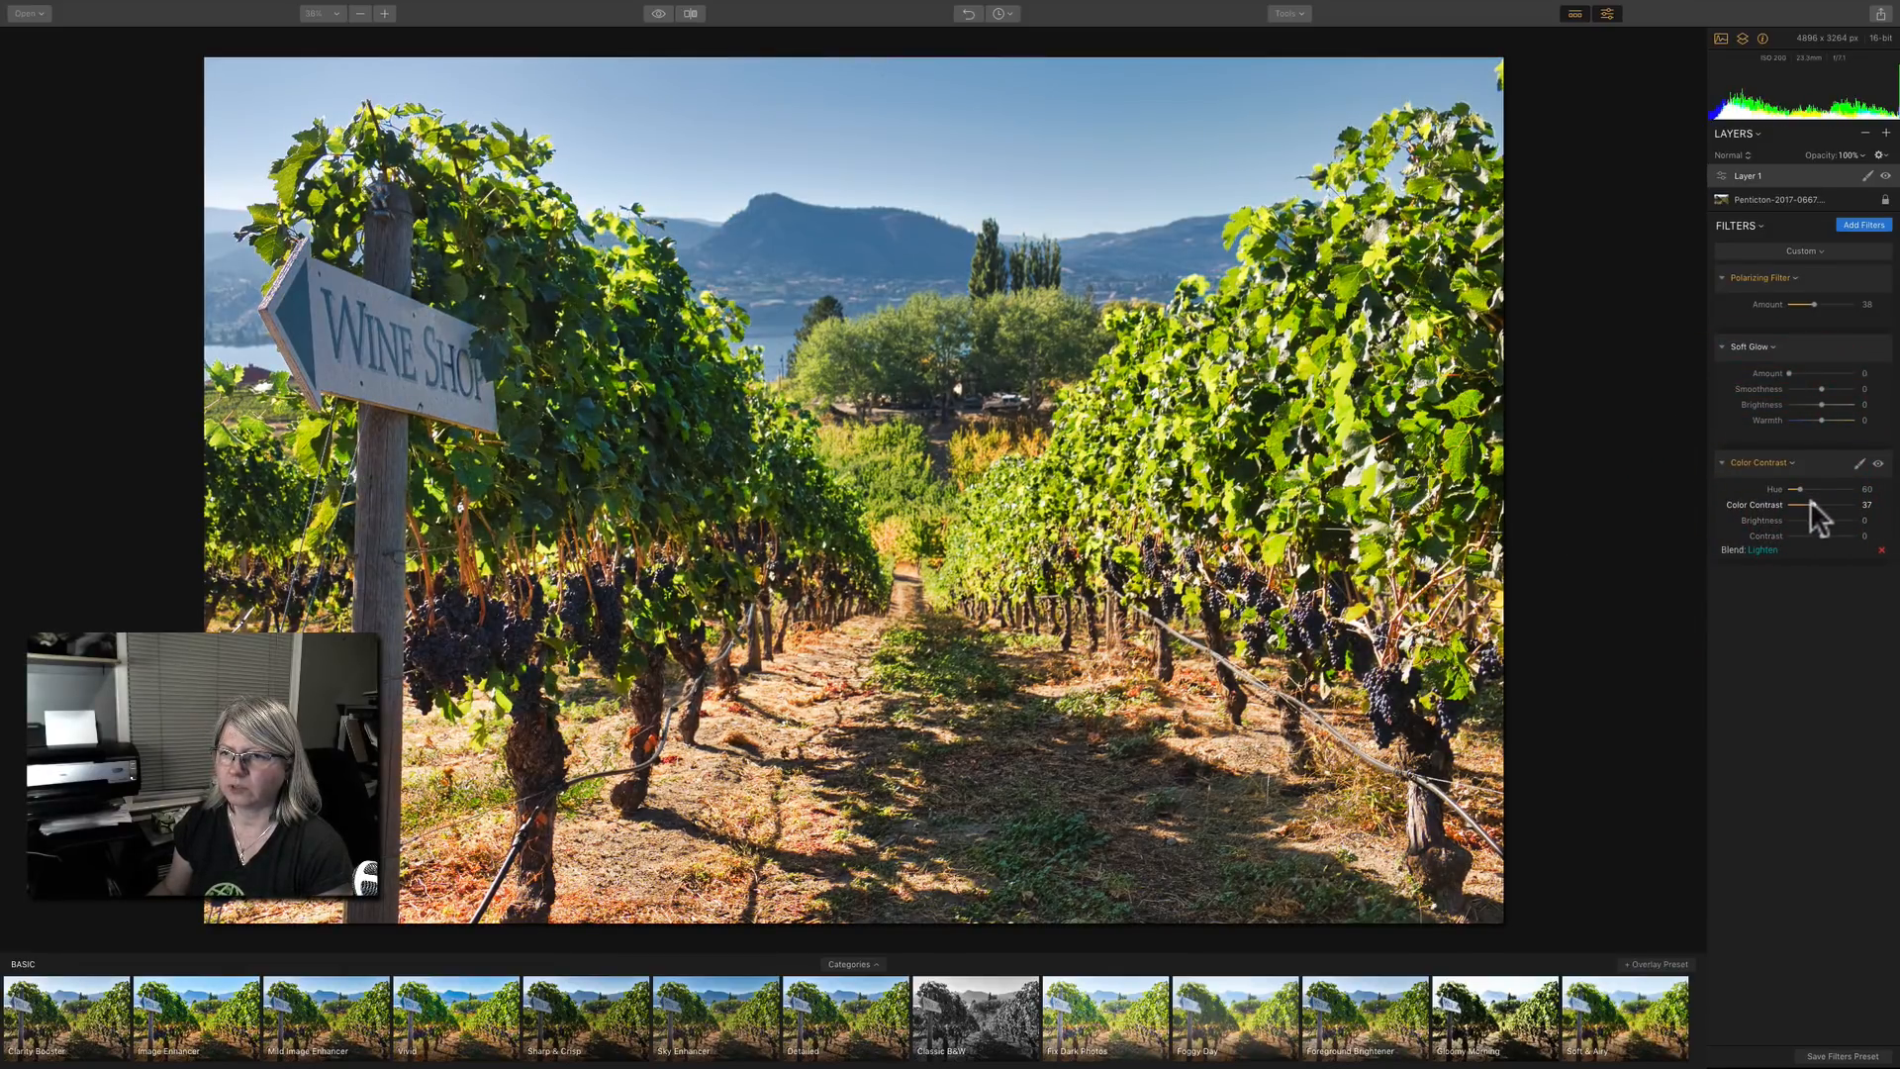
# Reduce the filter's color contrast to 16 and compare the photo with and without it.
pyautogui.moveTo(1813, 502); pyautogui.dragTo(1799, 501)
pyautogui.click(1878, 465)
pyautogui.click(1879, 464)
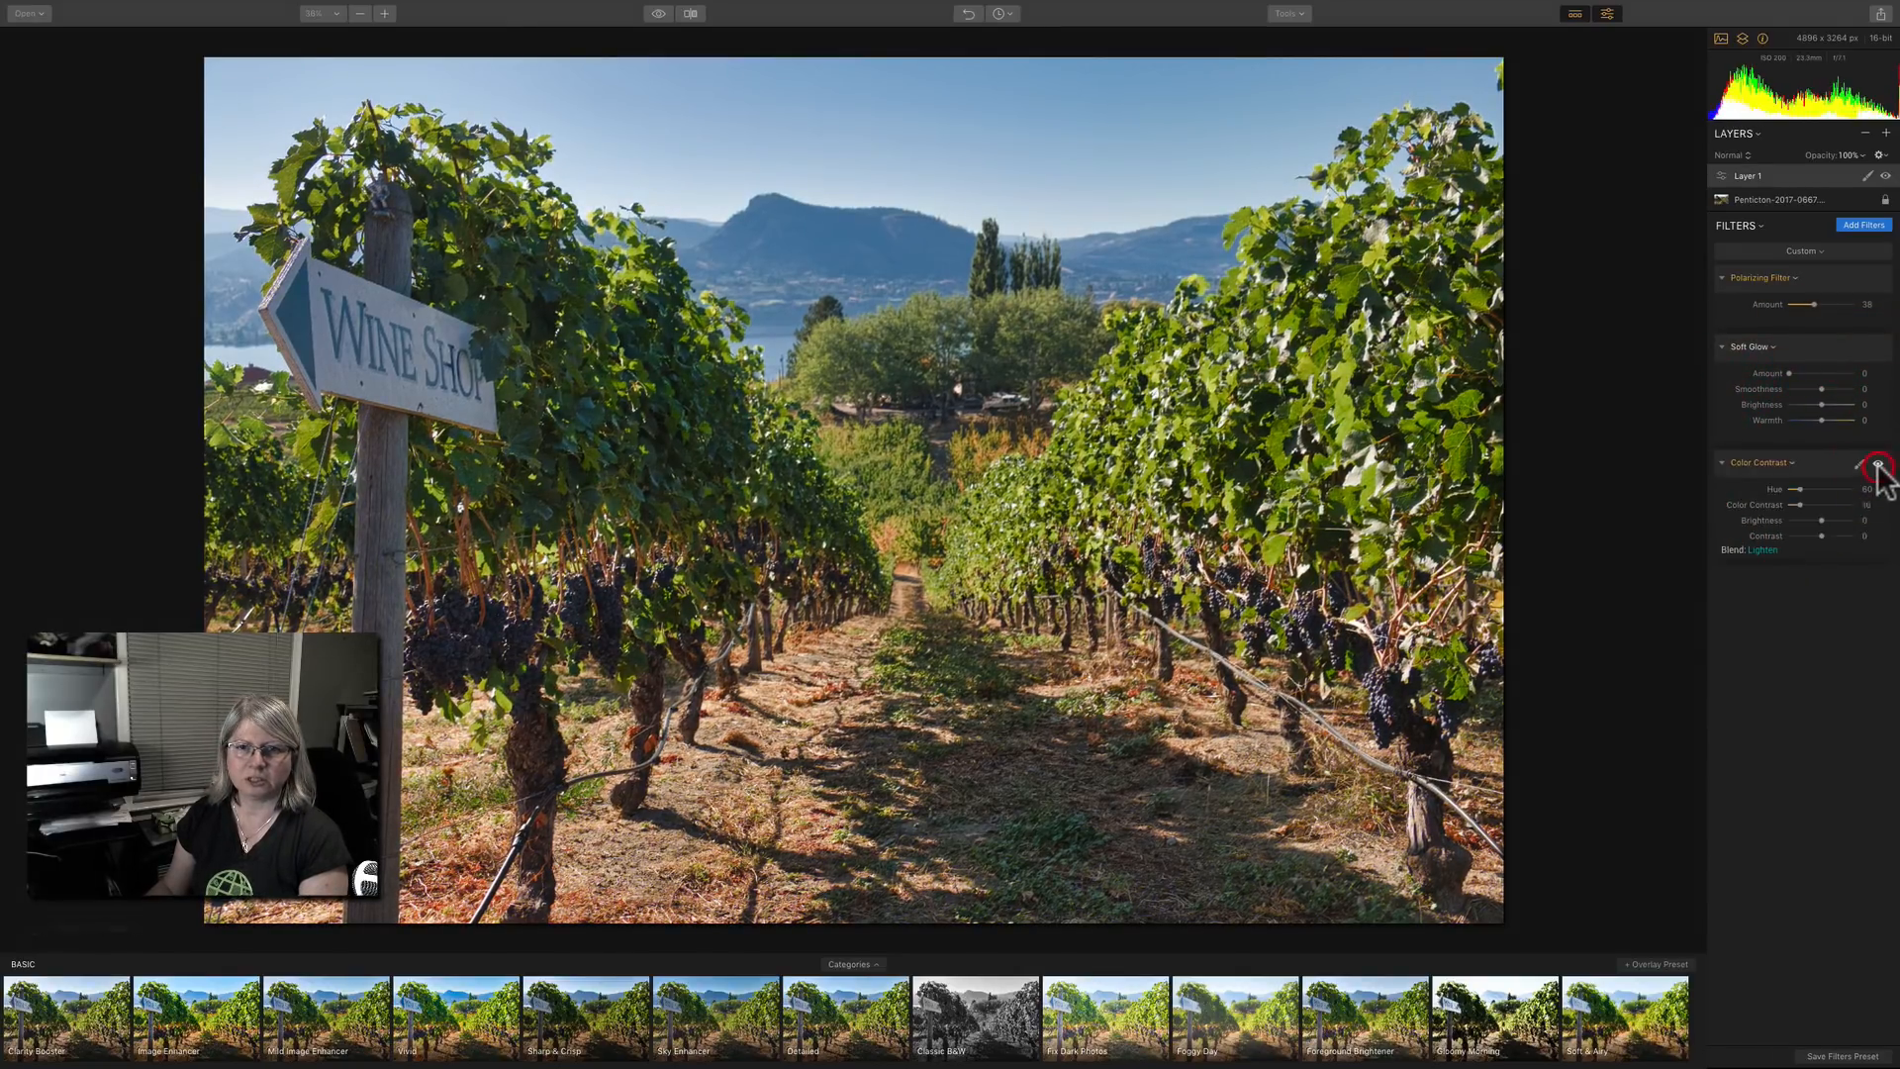
pyautogui.click(1879, 464)
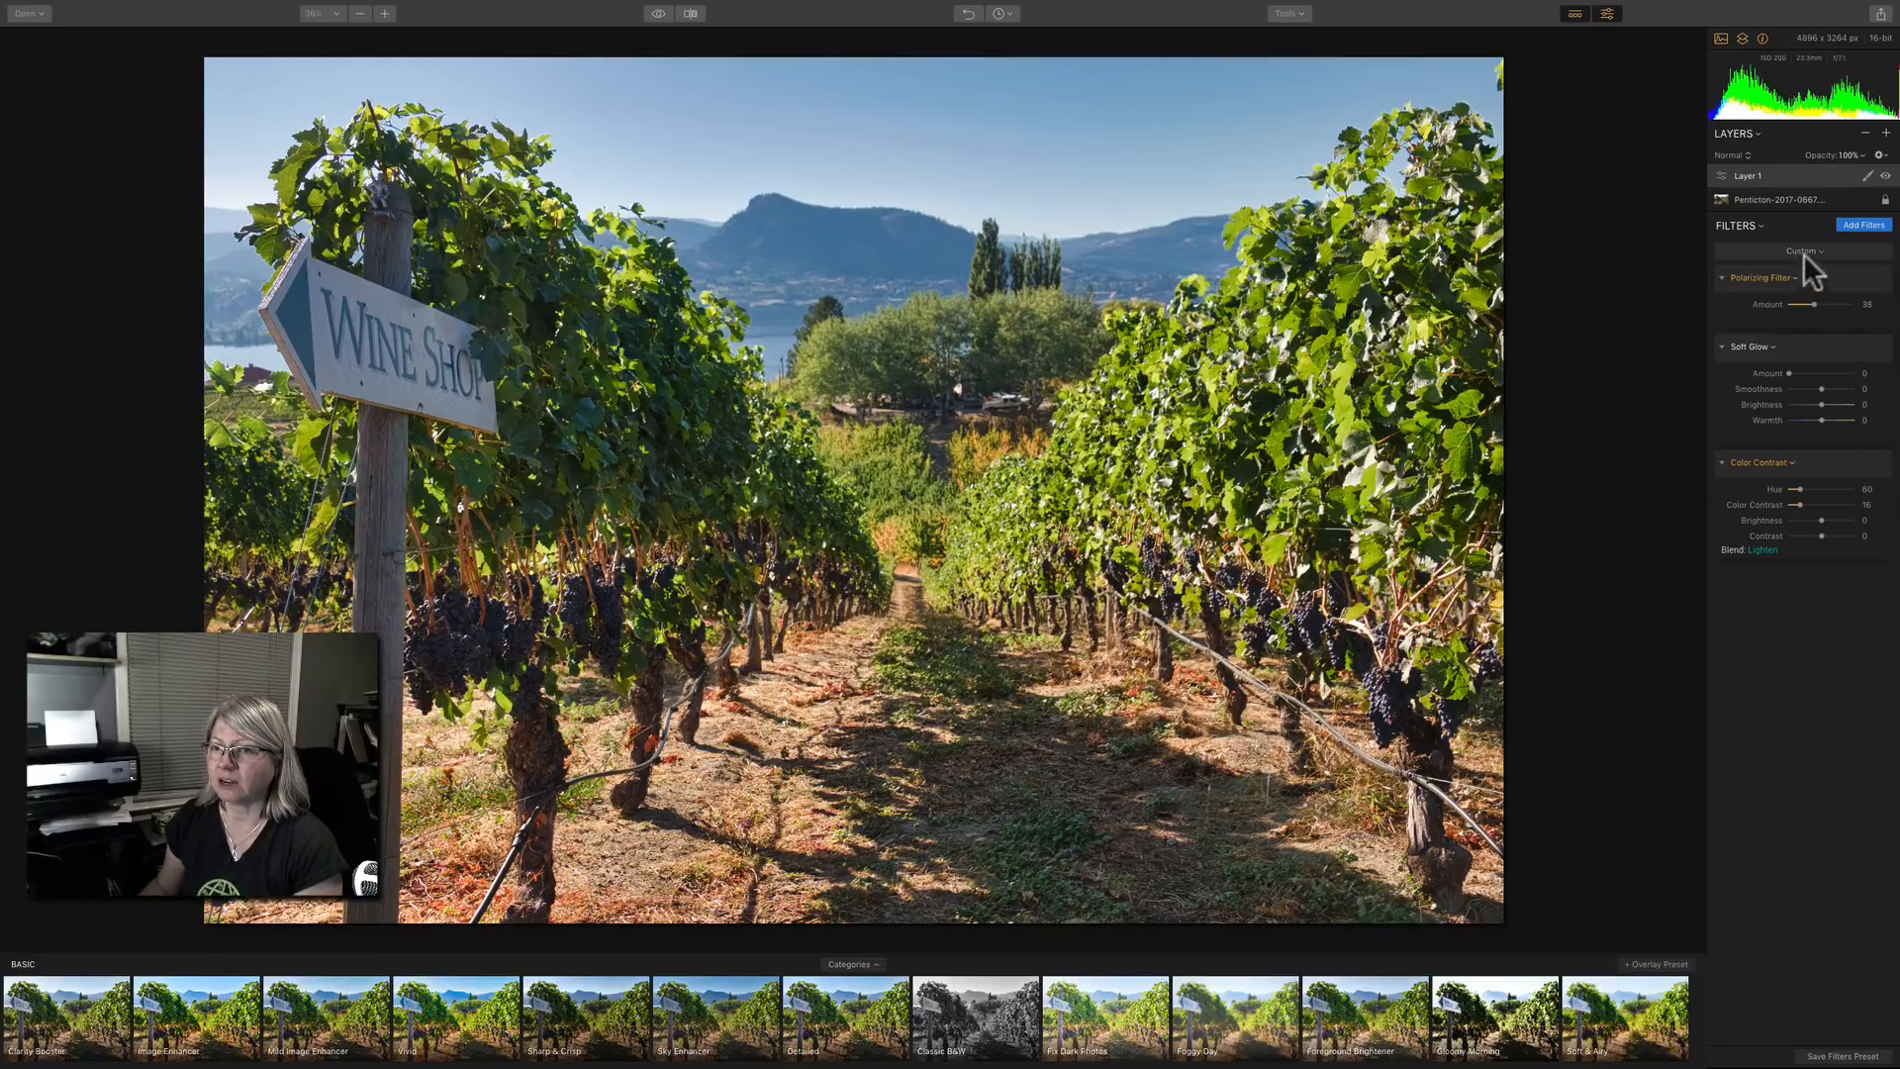
# Add the Sun Rays filter to the adjustment layer and hide the filters catalog.
pyautogui.click(1856, 226)
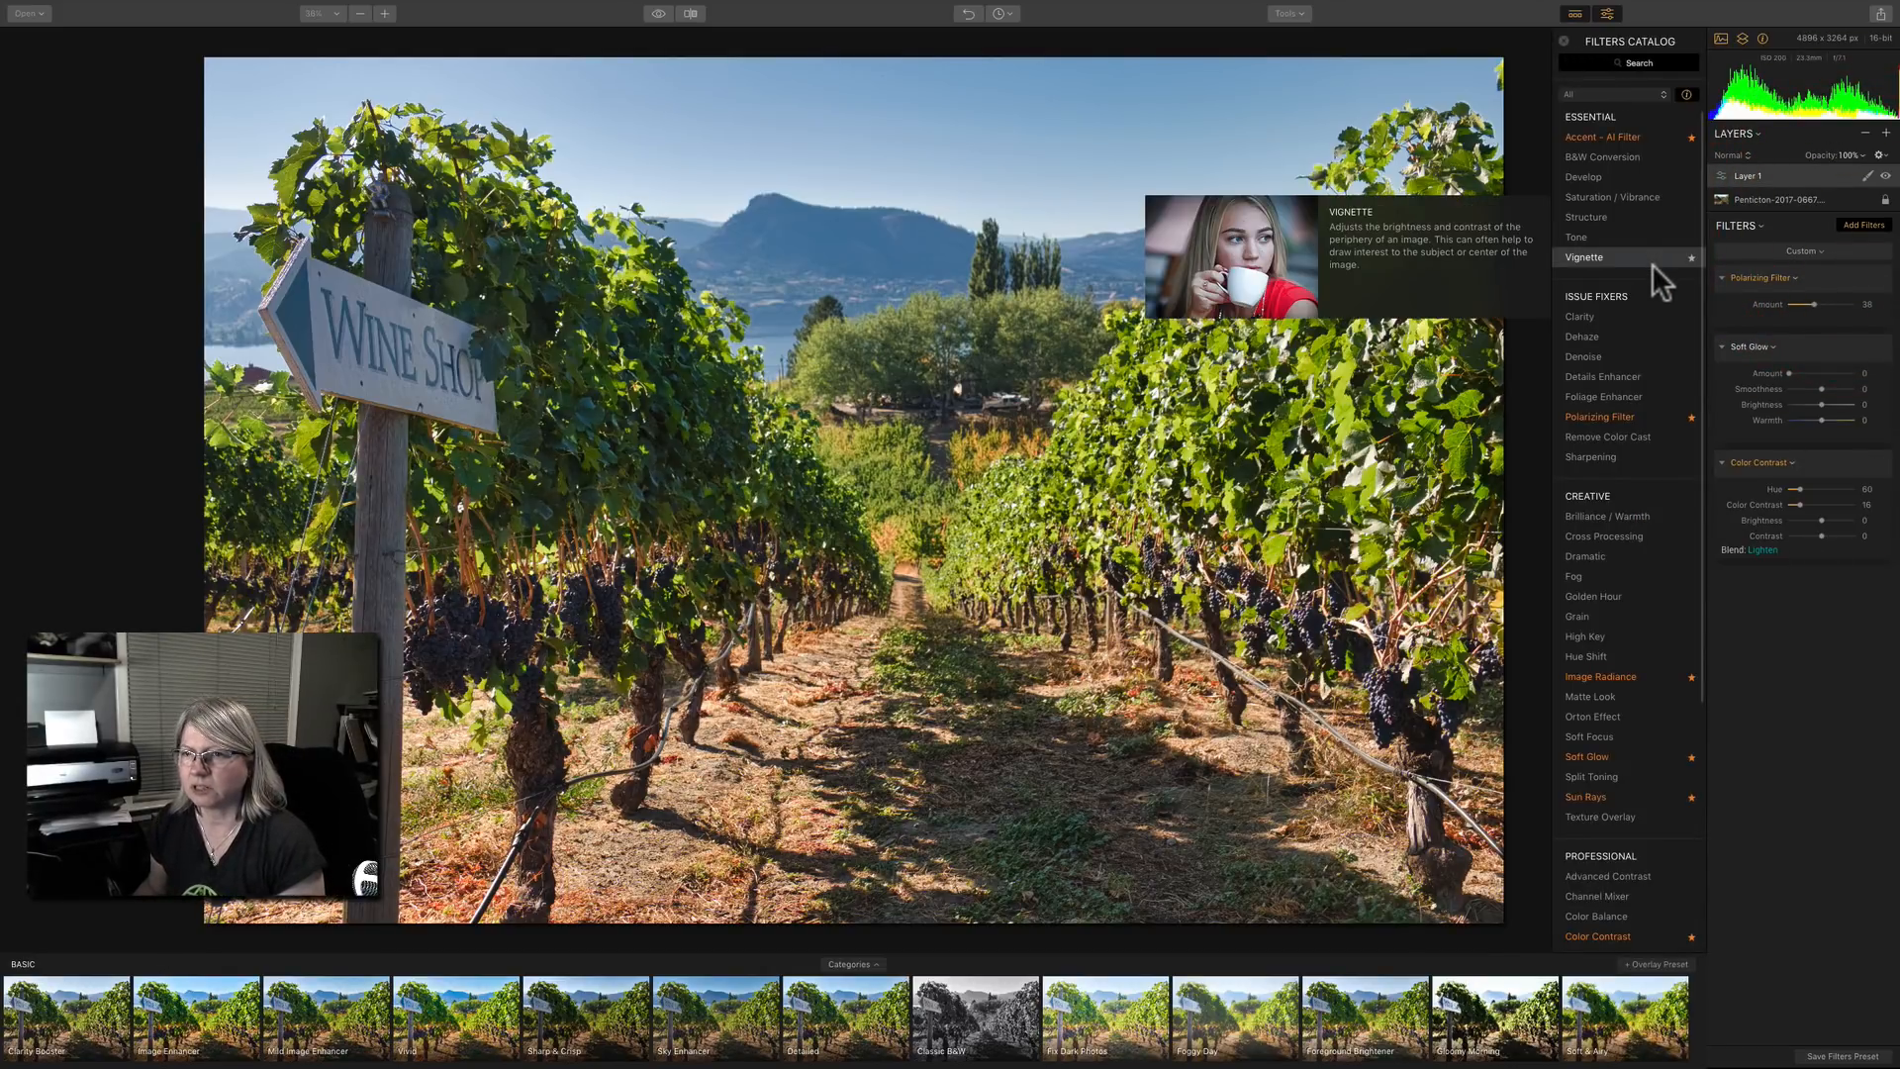
pyautogui.click(1587, 792)
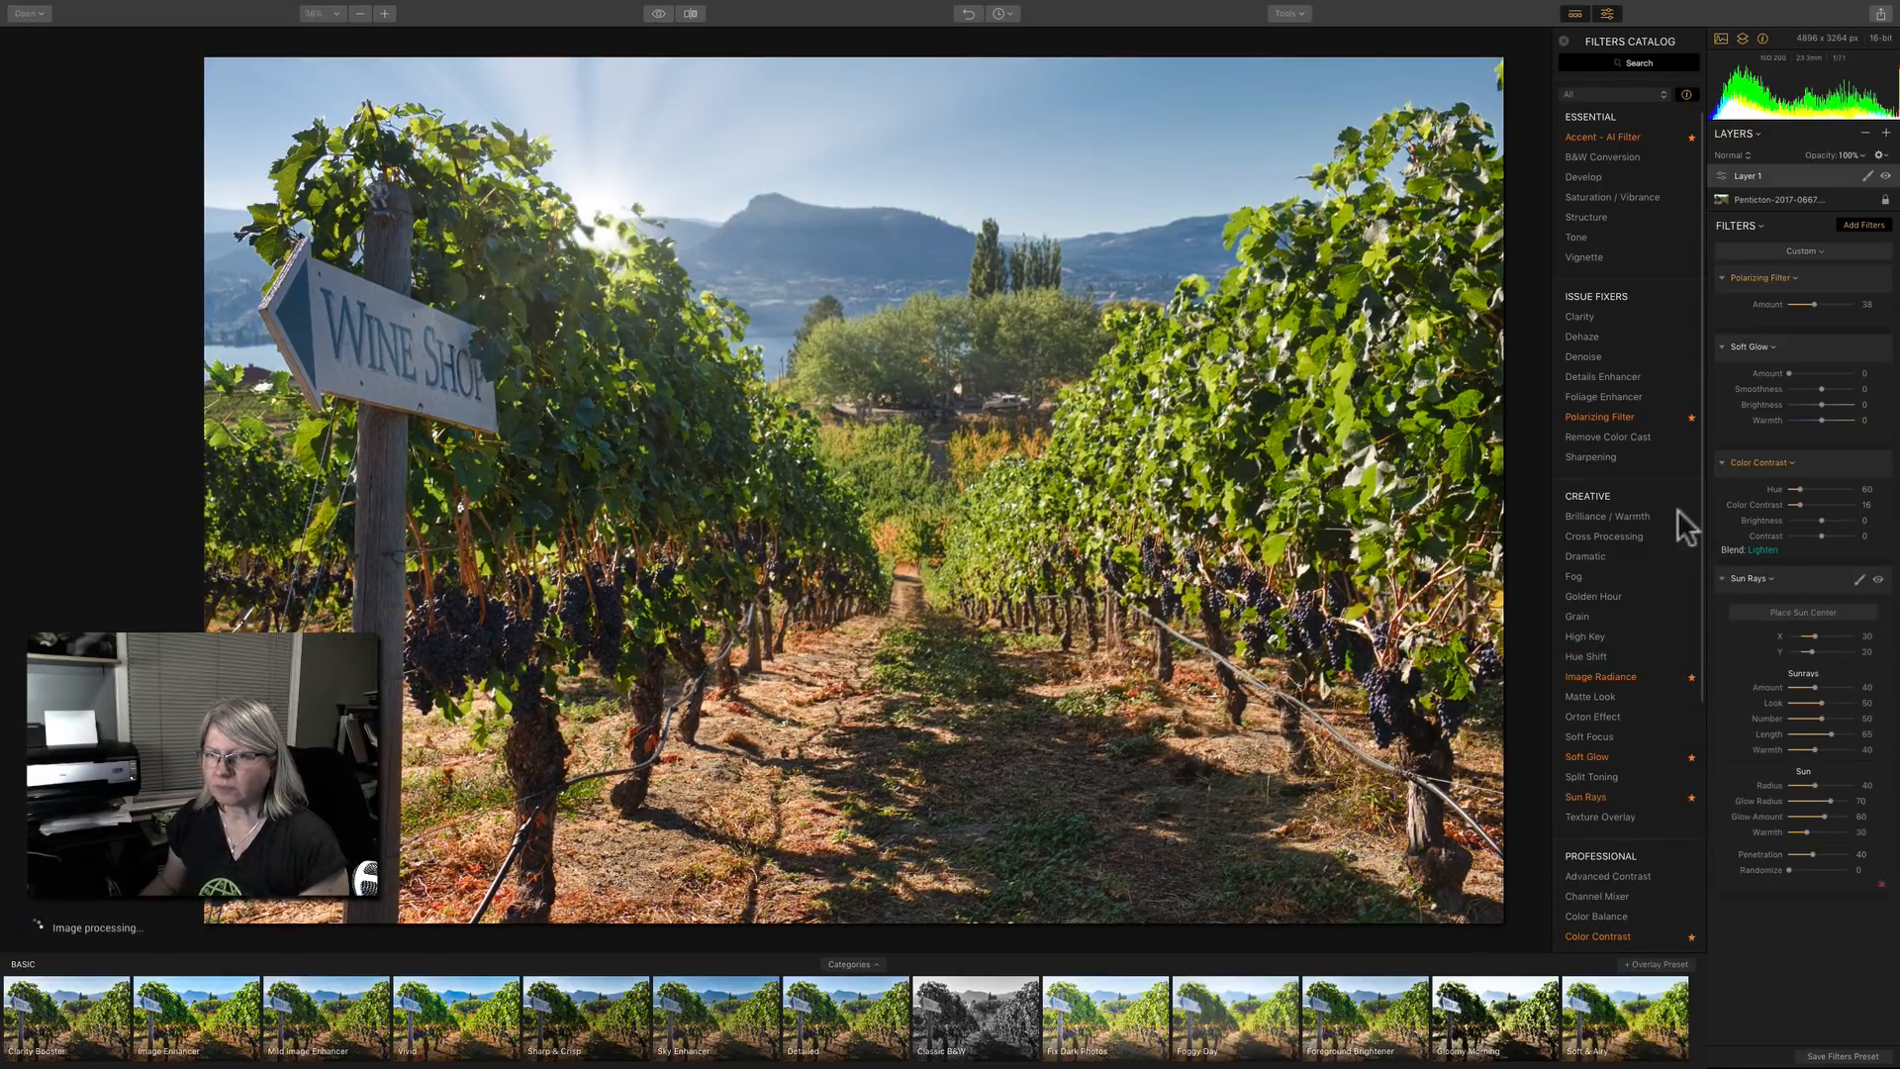
pyautogui.click(1562, 40)
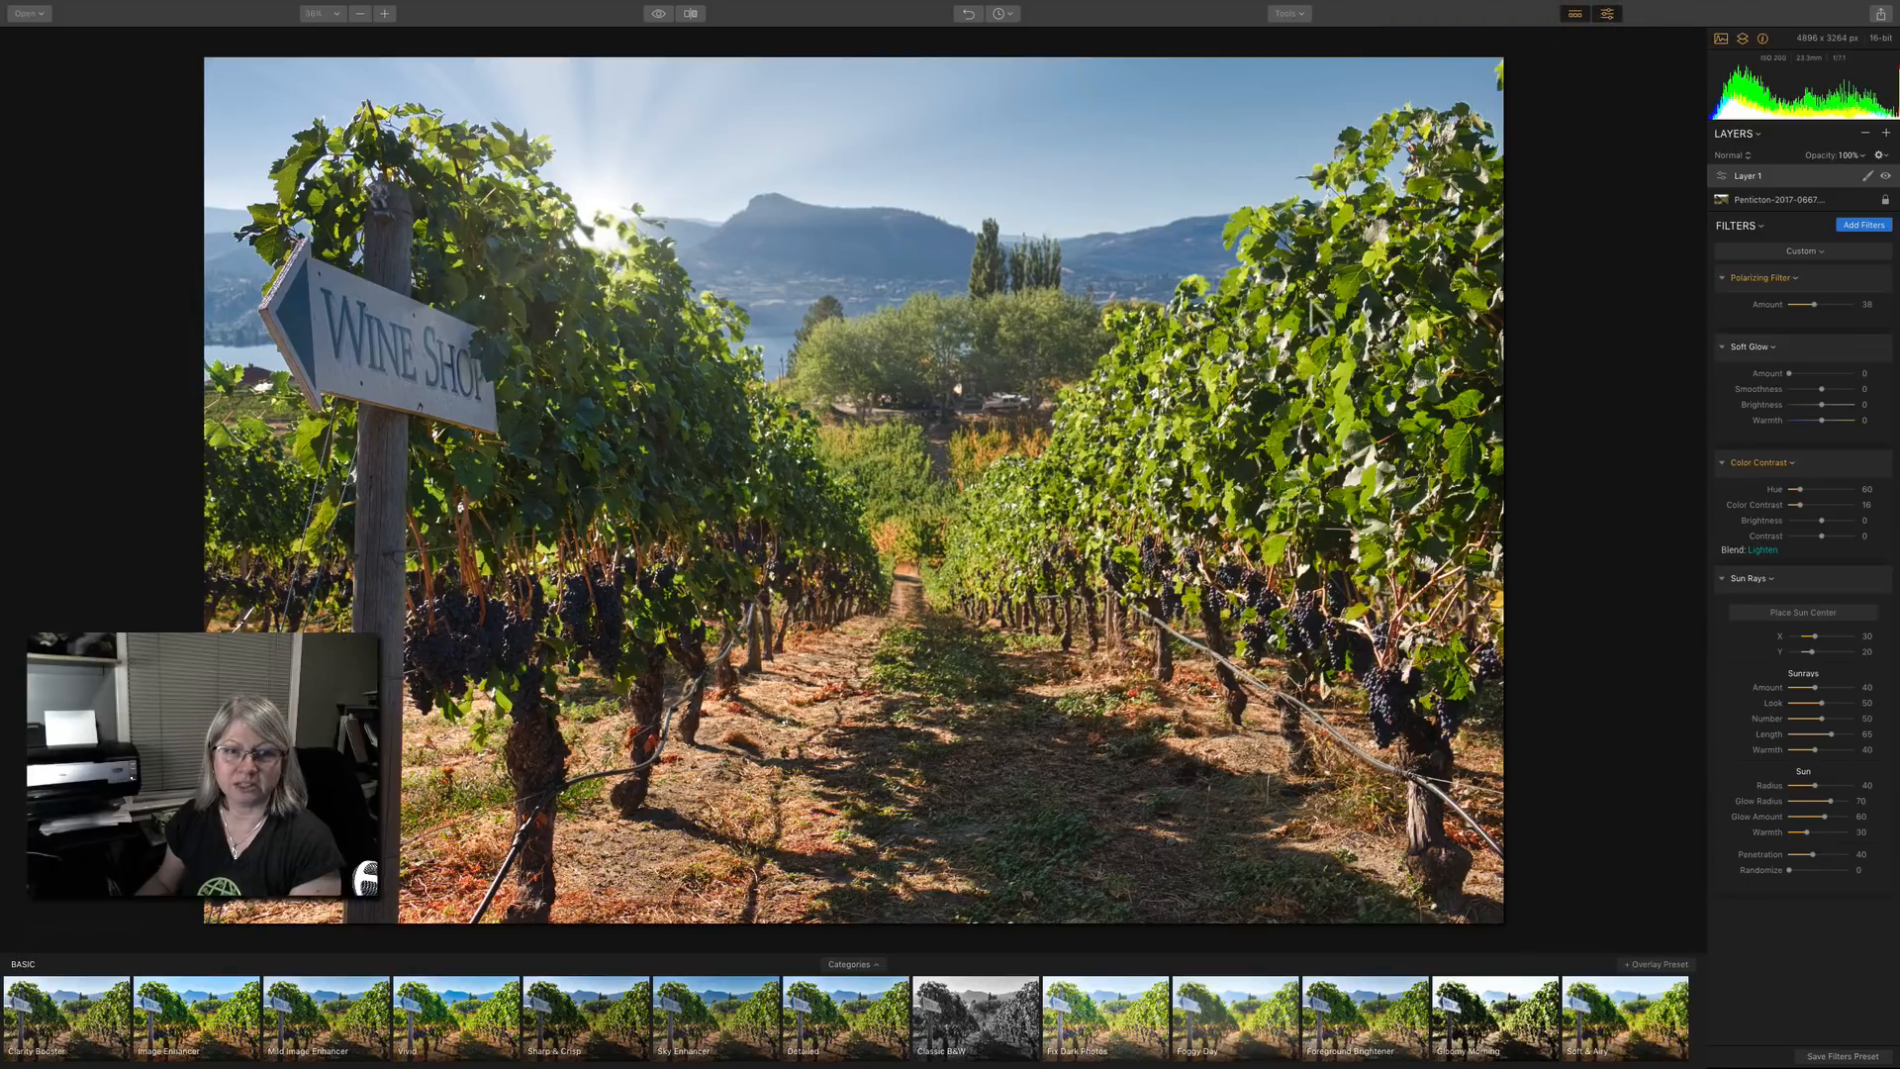
# Place the sun center just above the vines beside the sign, at about X 28, Y 18.
pyautogui.click(1795, 612)
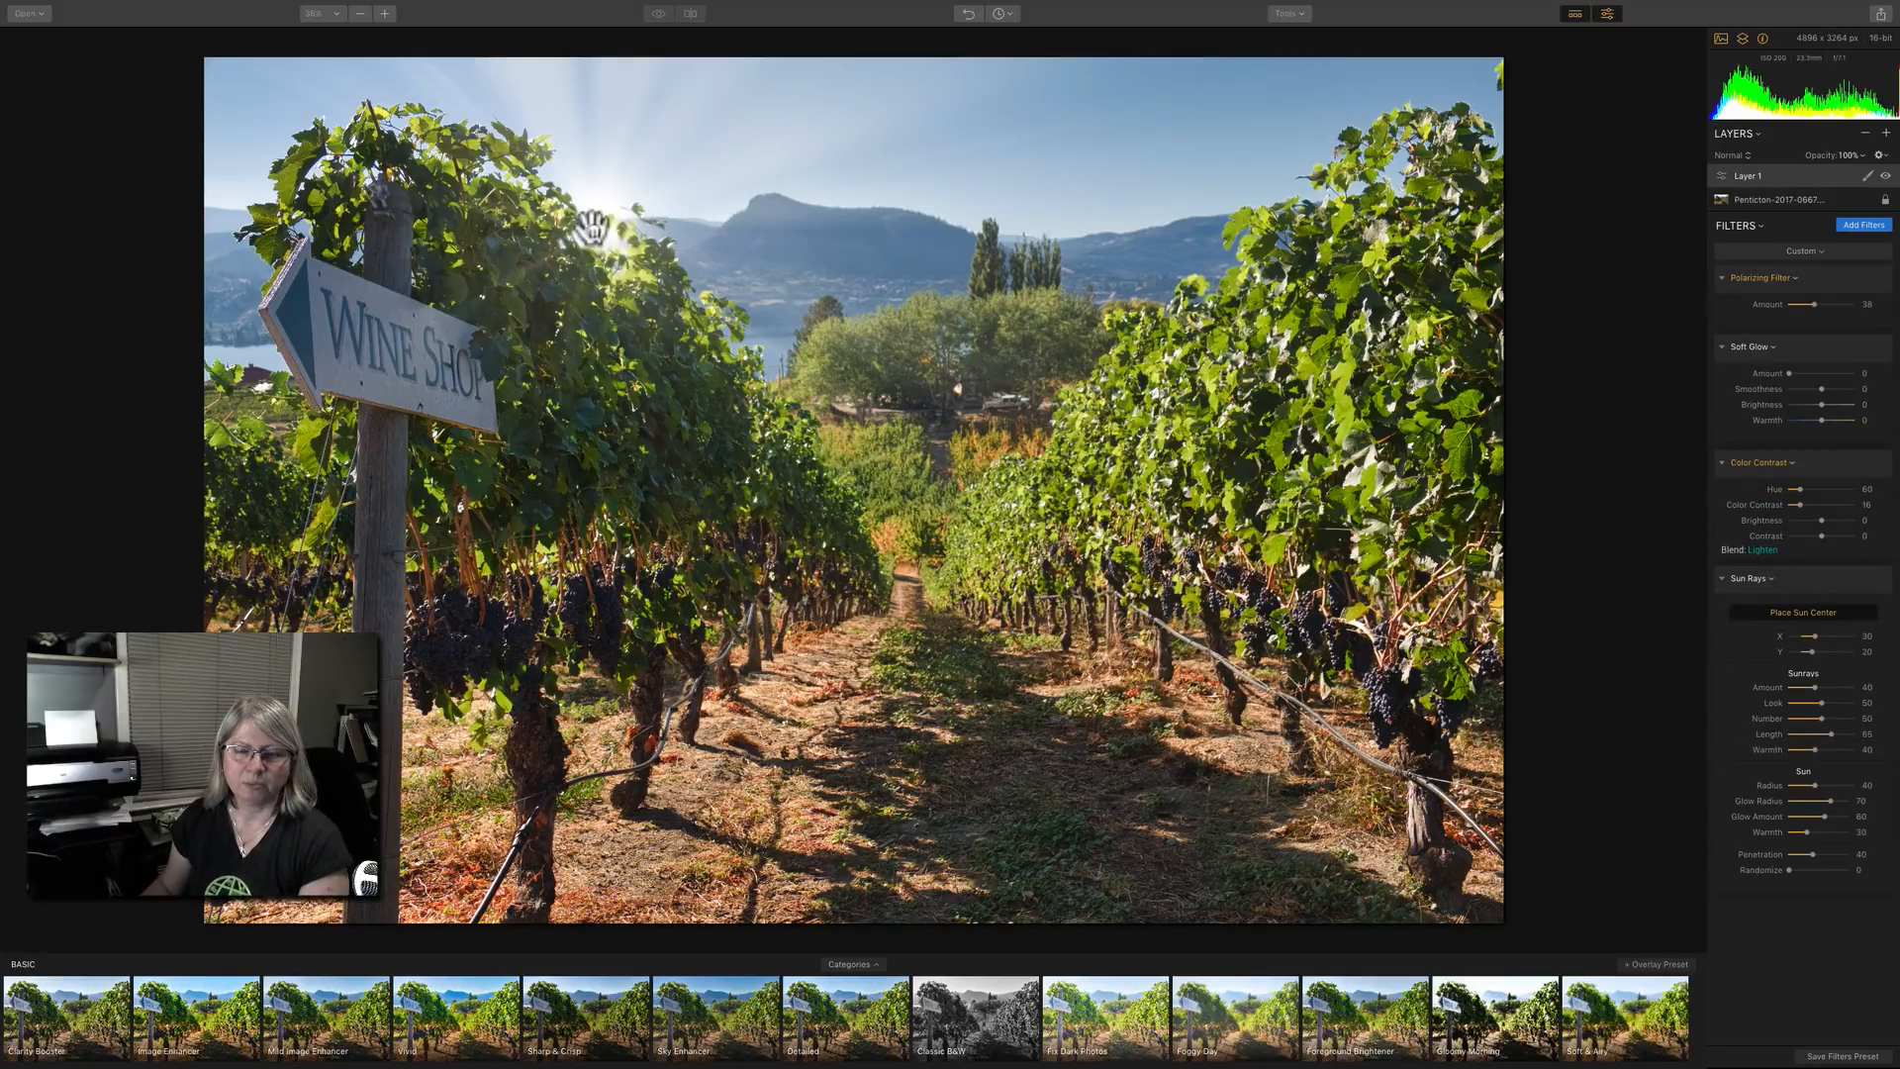
pyautogui.moveTo(596, 230)
pyautogui.mouseDown()
pyautogui.moveTo(663, 191)
pyautogui.moveTo(695, 200)
pyautogui.moveTo(593, 236)
pyautogui.mouseUp()
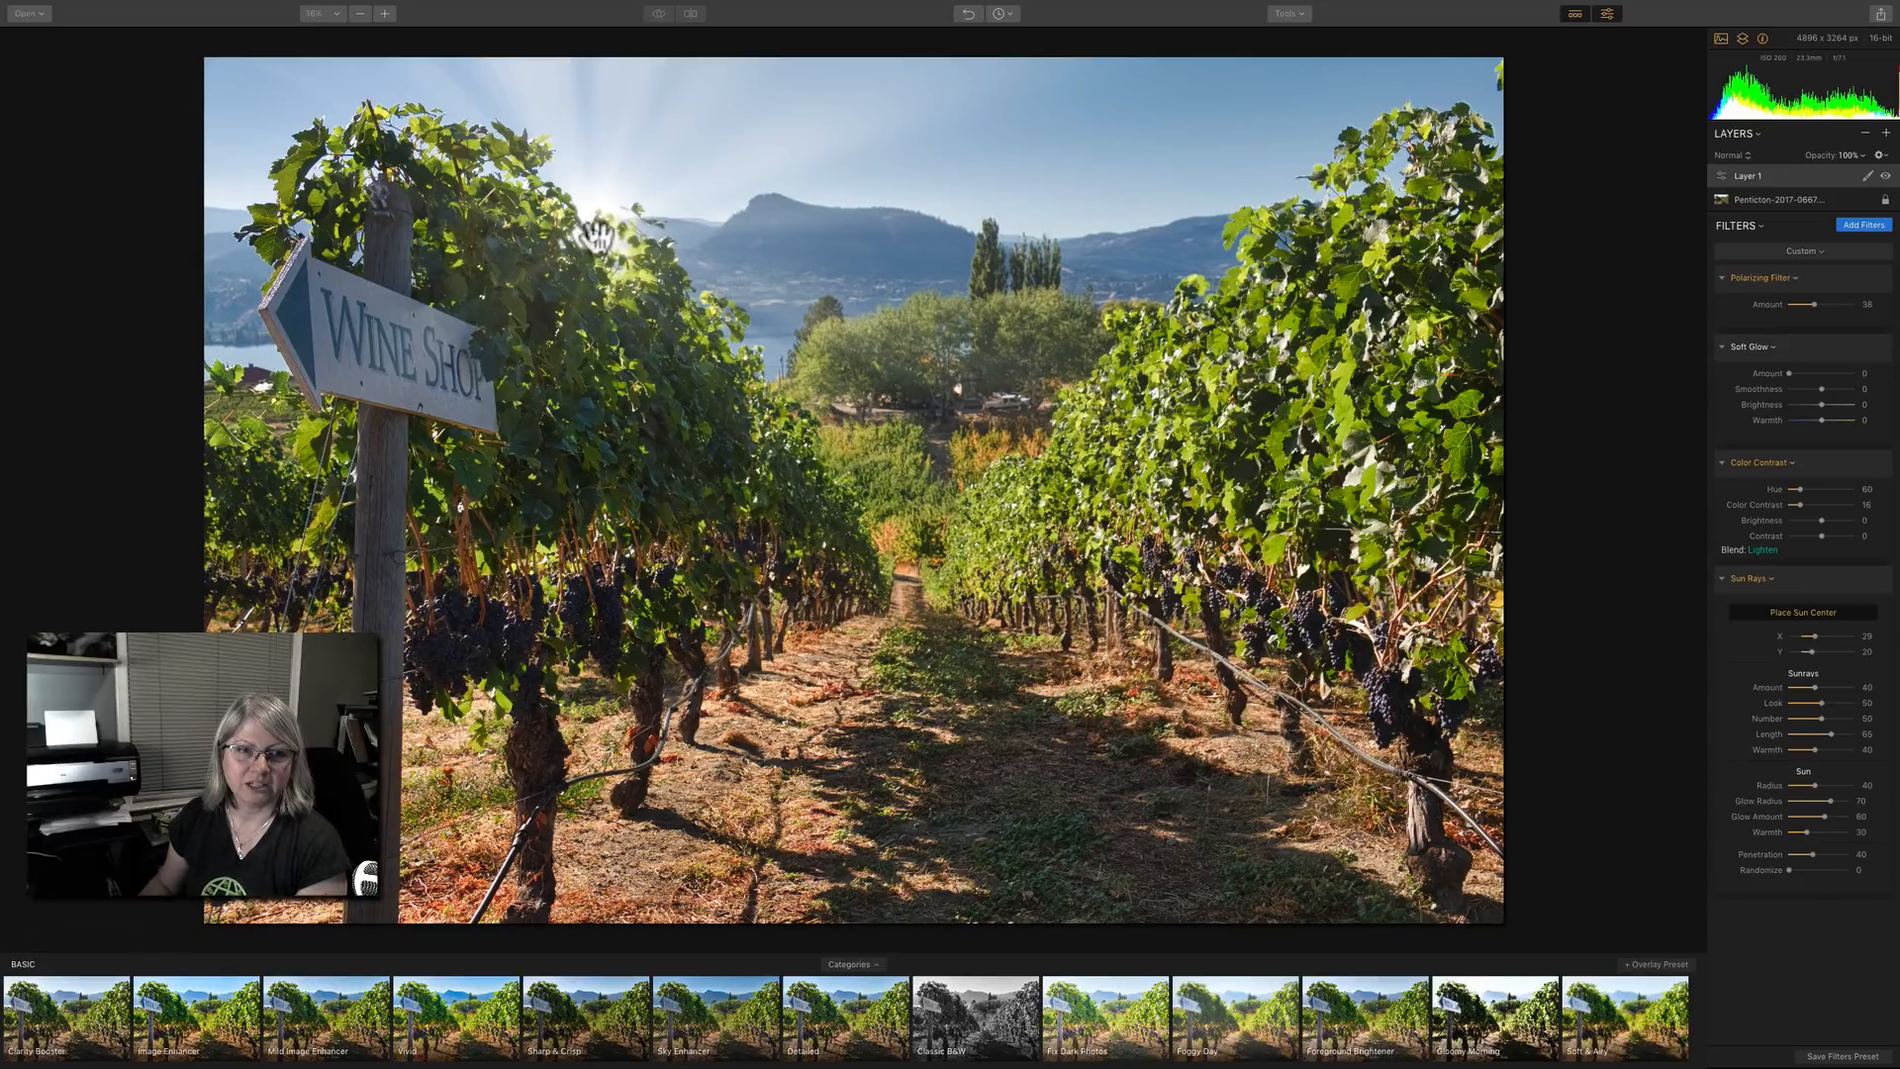
pyautogui.moveTo(594, 239)
pyautogui.mouseDown()
pyautogui.moveTo(657, 250)
pyautogui.moveTo(662, 360)
pyautogui.moveTo(589, 338)
pyautogui.moveTo(513, 276)
pyautogui.moveTo(683, 390)
pyautogui.moveTo(635, 377)
pyautogui.moveTo(674, 576)
pyautogui.moveTo(602, 544)
pyautogui.moveTo(595, 680)
pyautogui.moveTo(603, 310)
pyautogui.moveTo(648, 230)
pyautogui.moveTo(590, 219)
pyautogui.mouseUp()
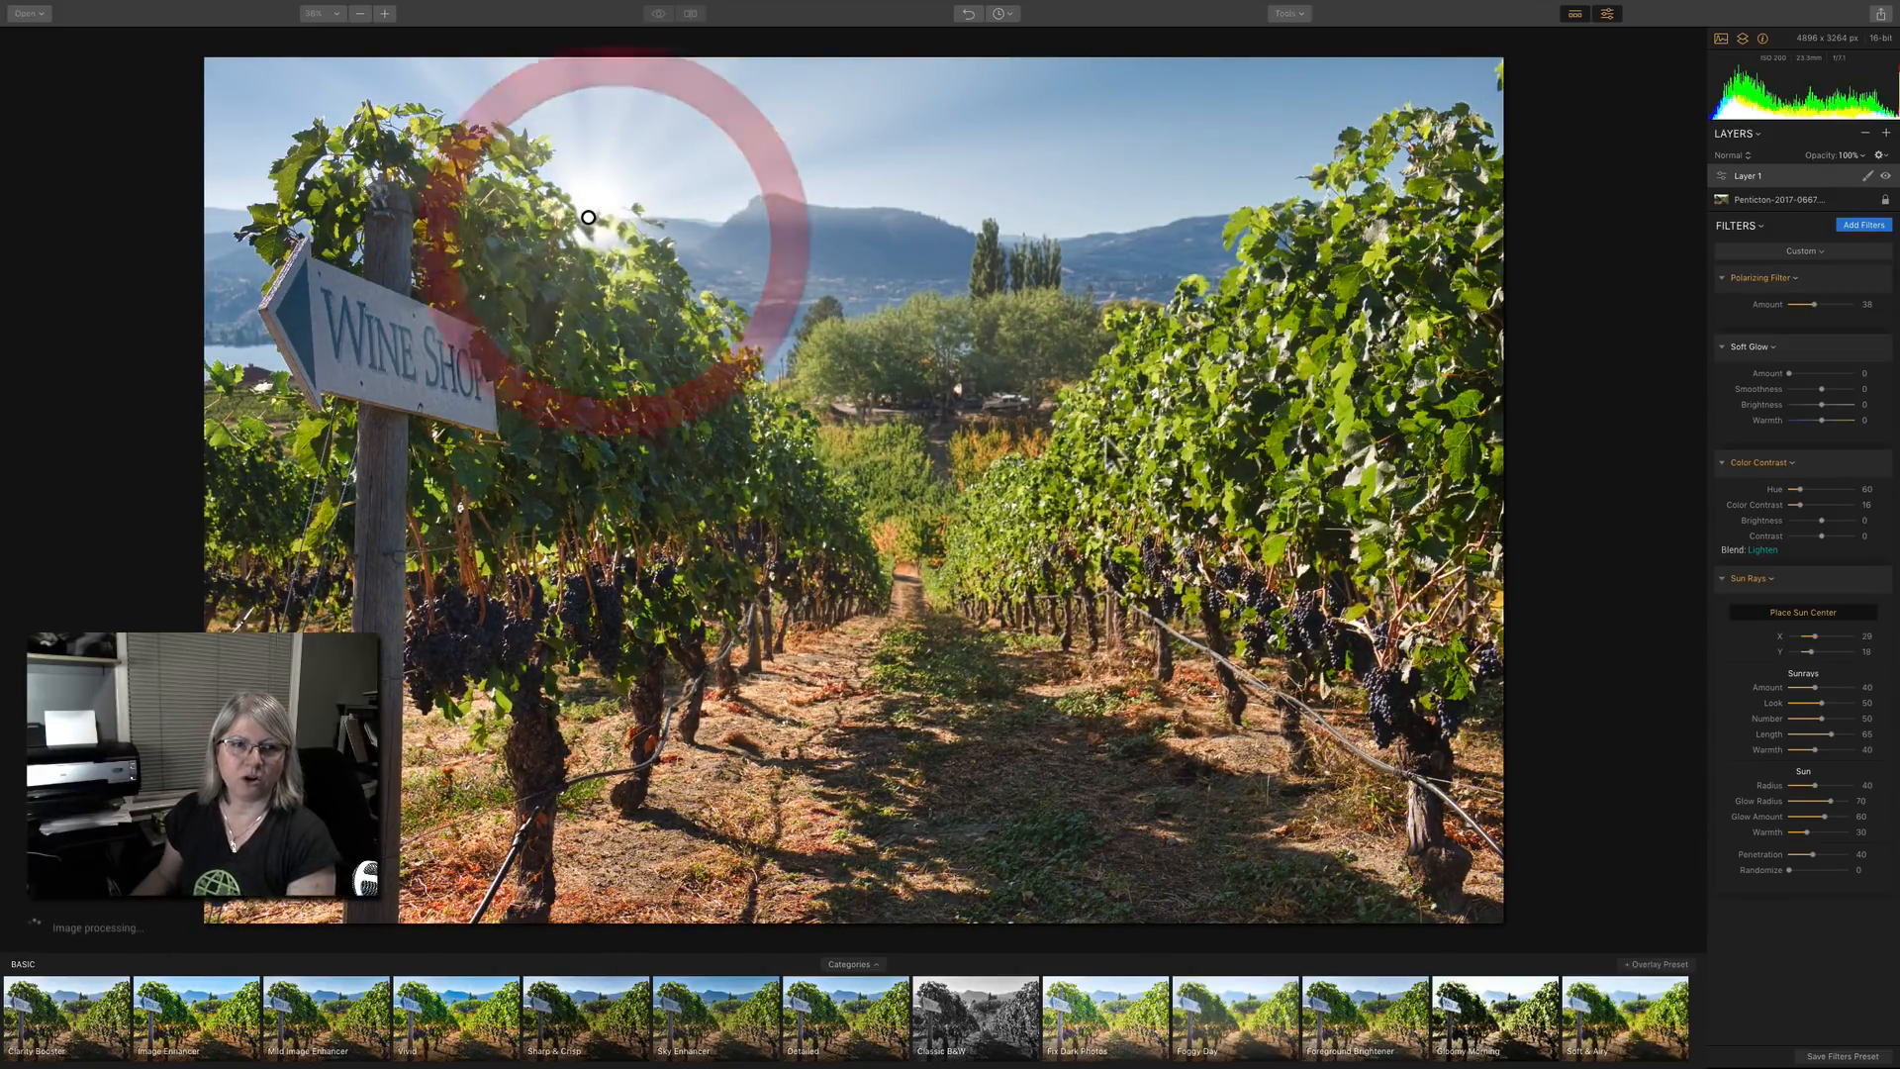
pyautogui.click(1766, 607)
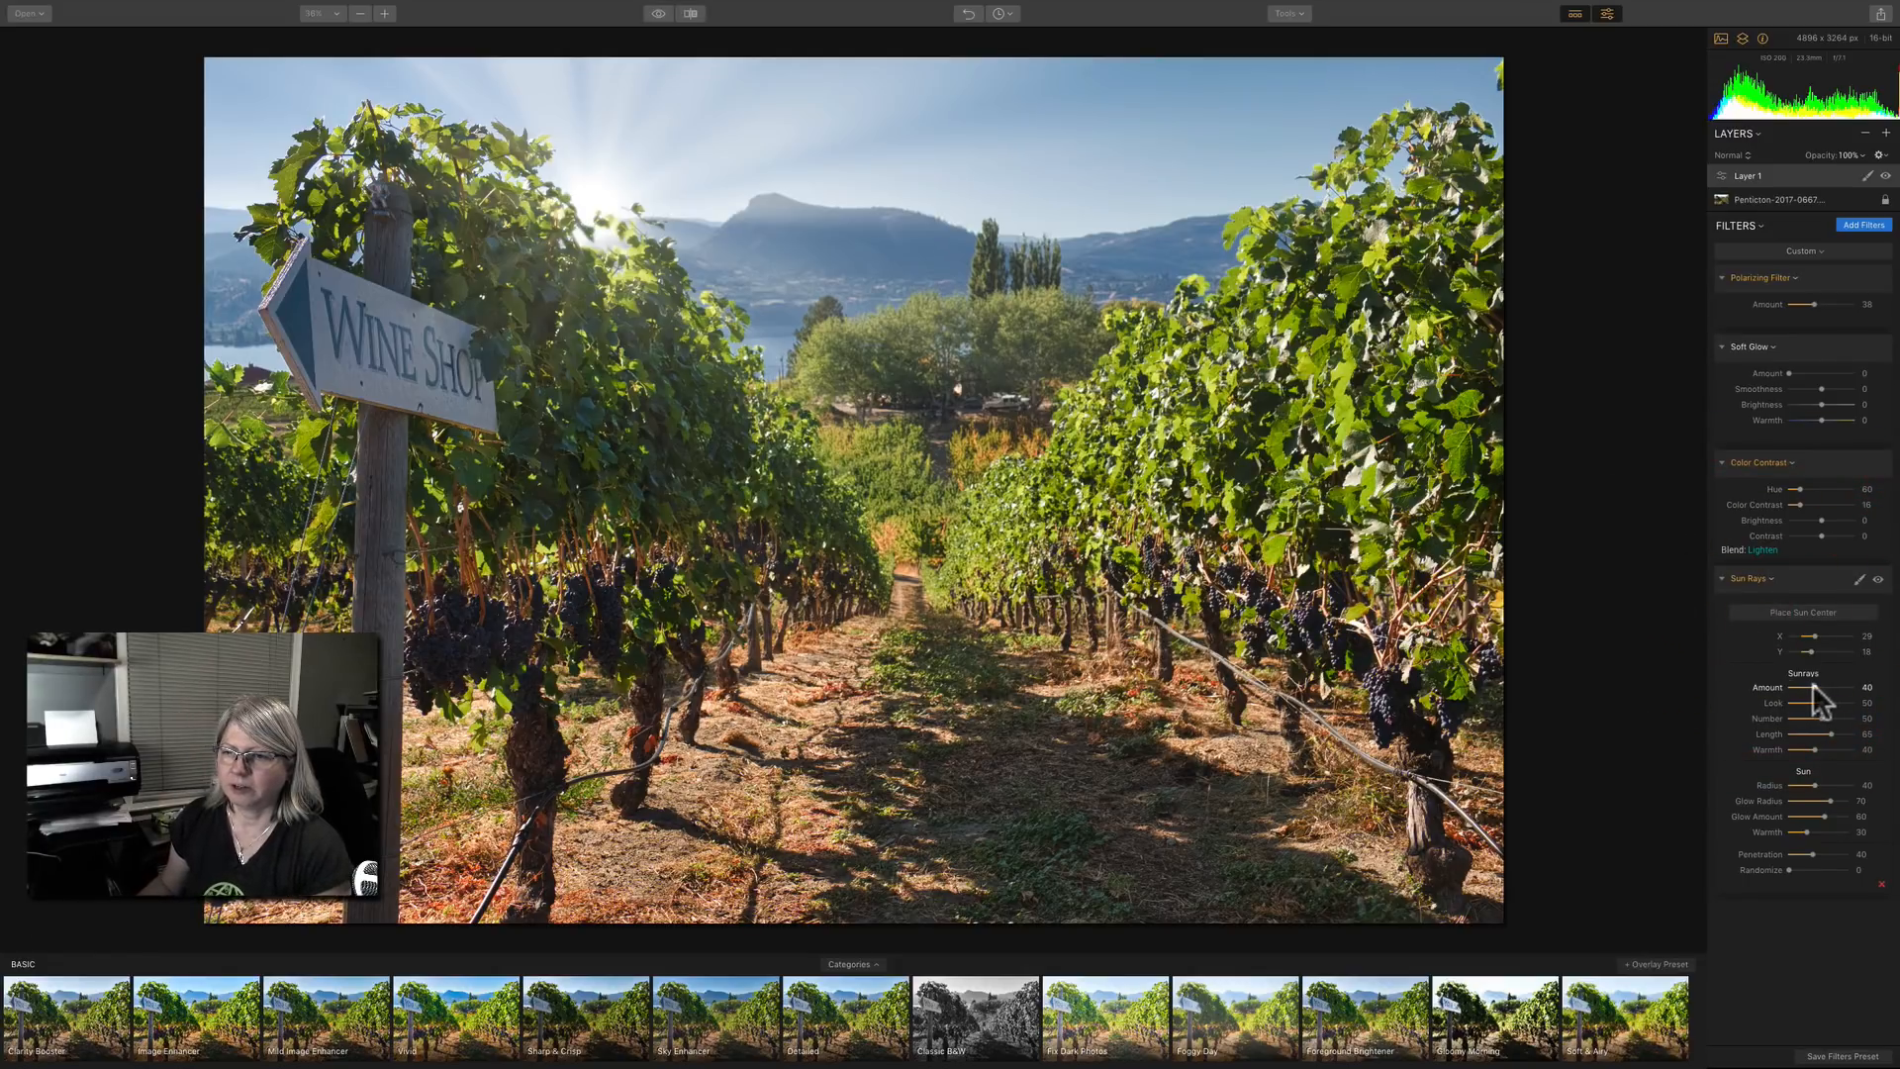
# Set the Sun Rays amount to 35, look to 52, number to 35, rays warmth to 47 and sun warmth to 35.
pyautogui.moveTo(1825, 681)
pyautogui.mouseDown()
pyautogui.moveTo(1810, 683)
pyautogui.moveTo(1854, 717)
pyautogui.moveTo(1806, 713)
pyautogui.mouseUp()
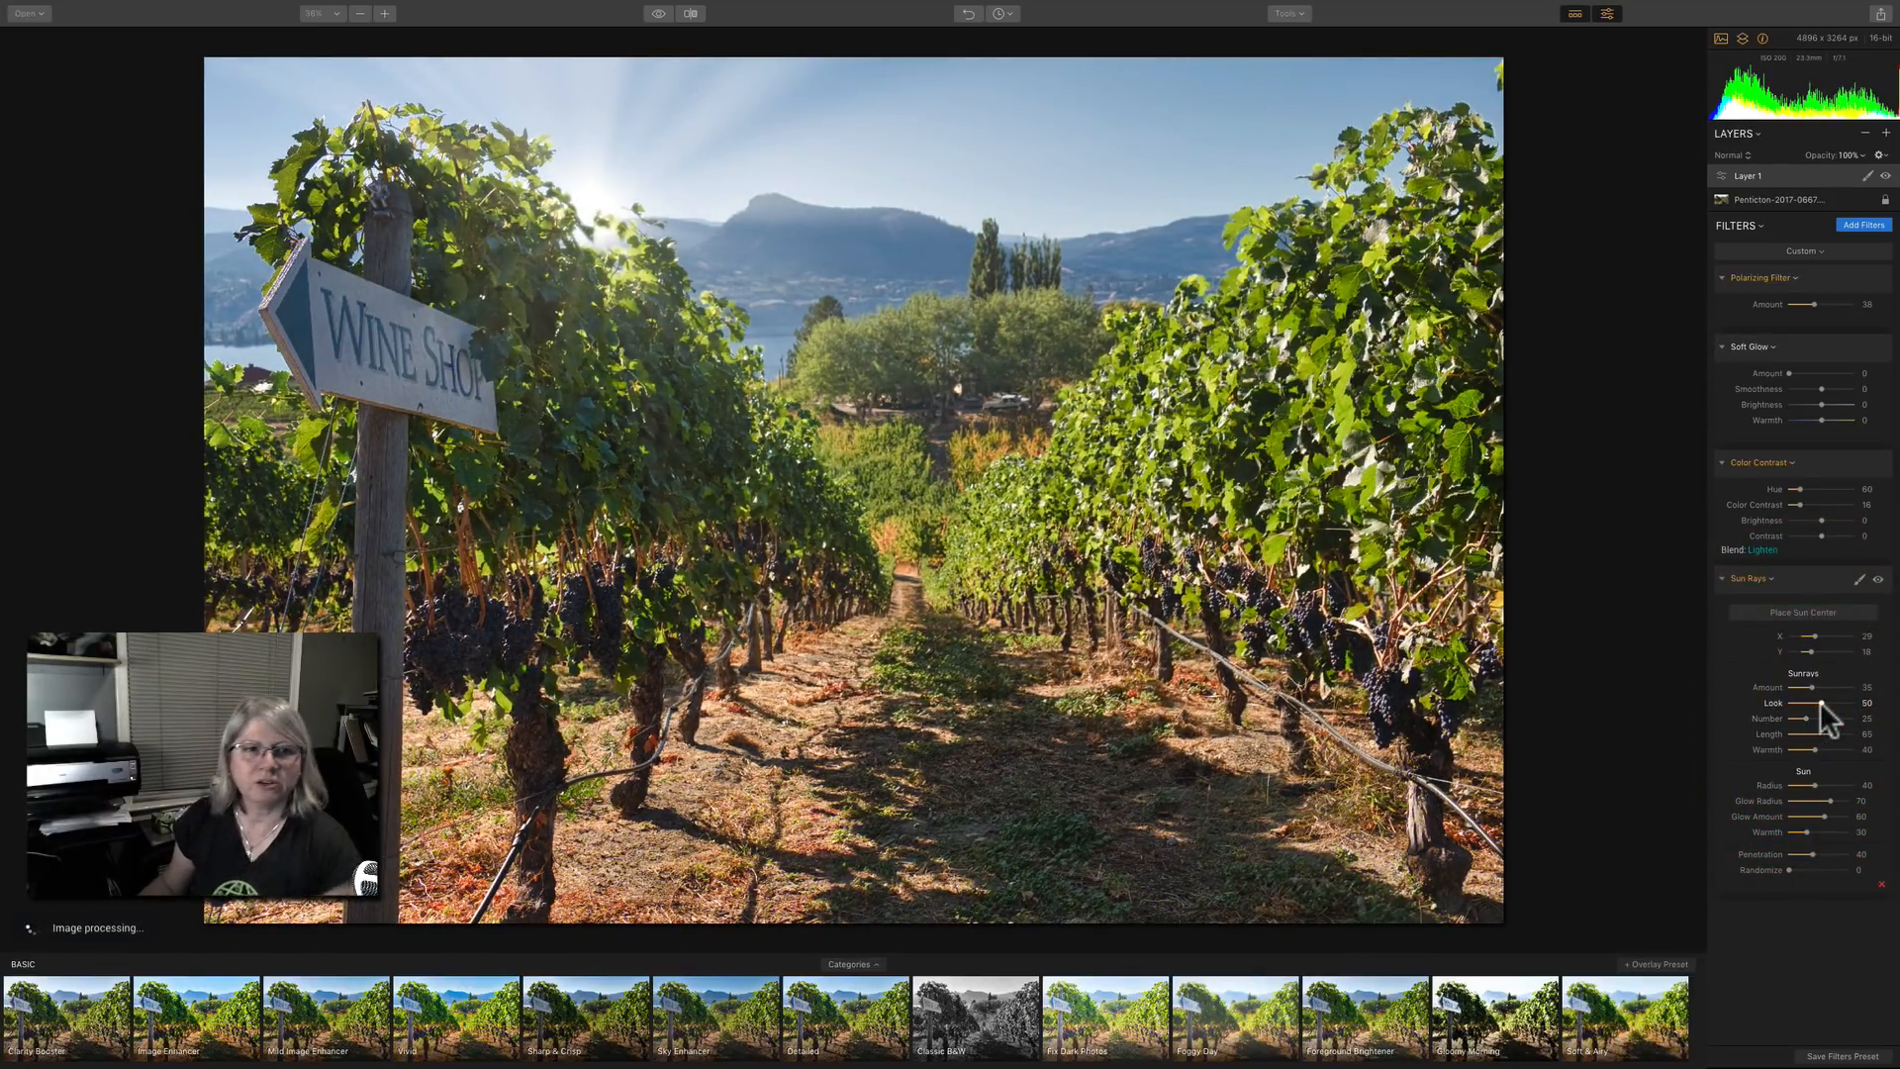
pyautogui.moveTo(1807, 715); pyautogui.dragTo(1810, 714)
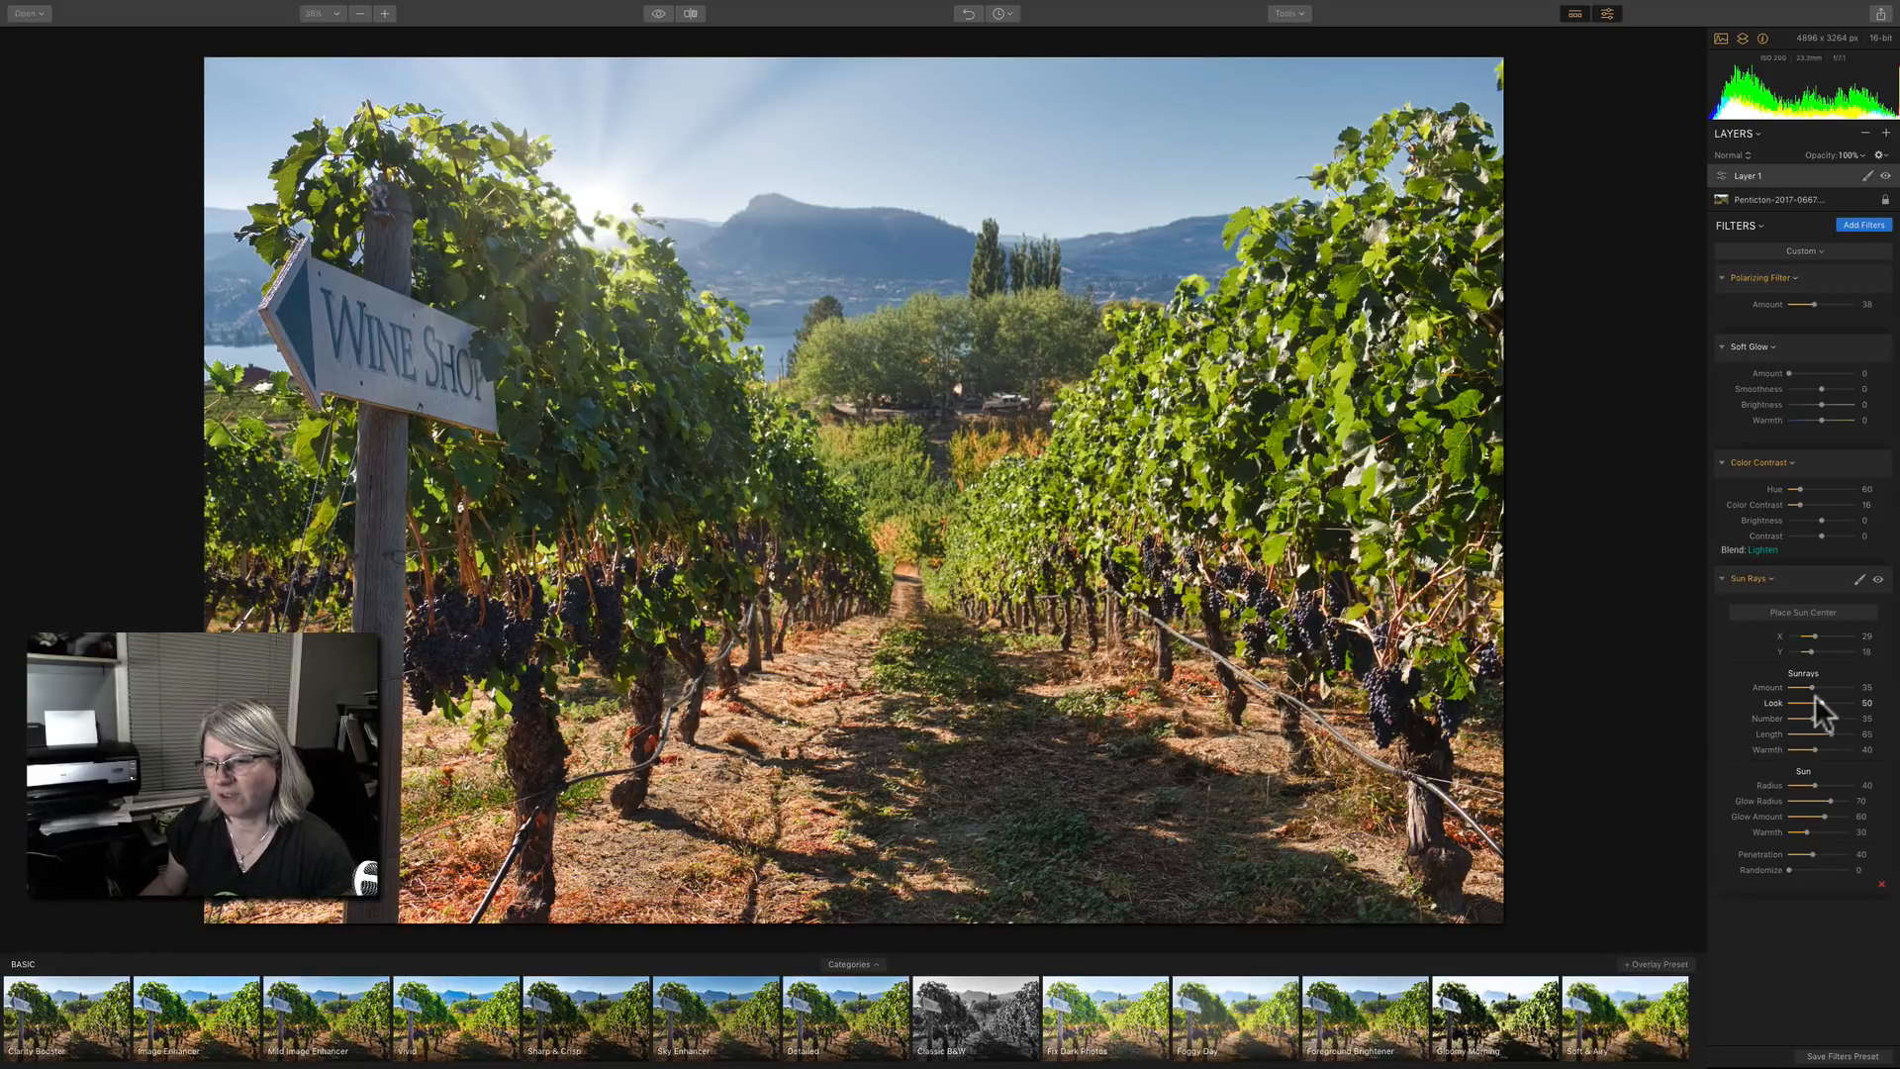
pyautogui.moveTo(1823, 701); pyautogui.dragTo(1819, 754)
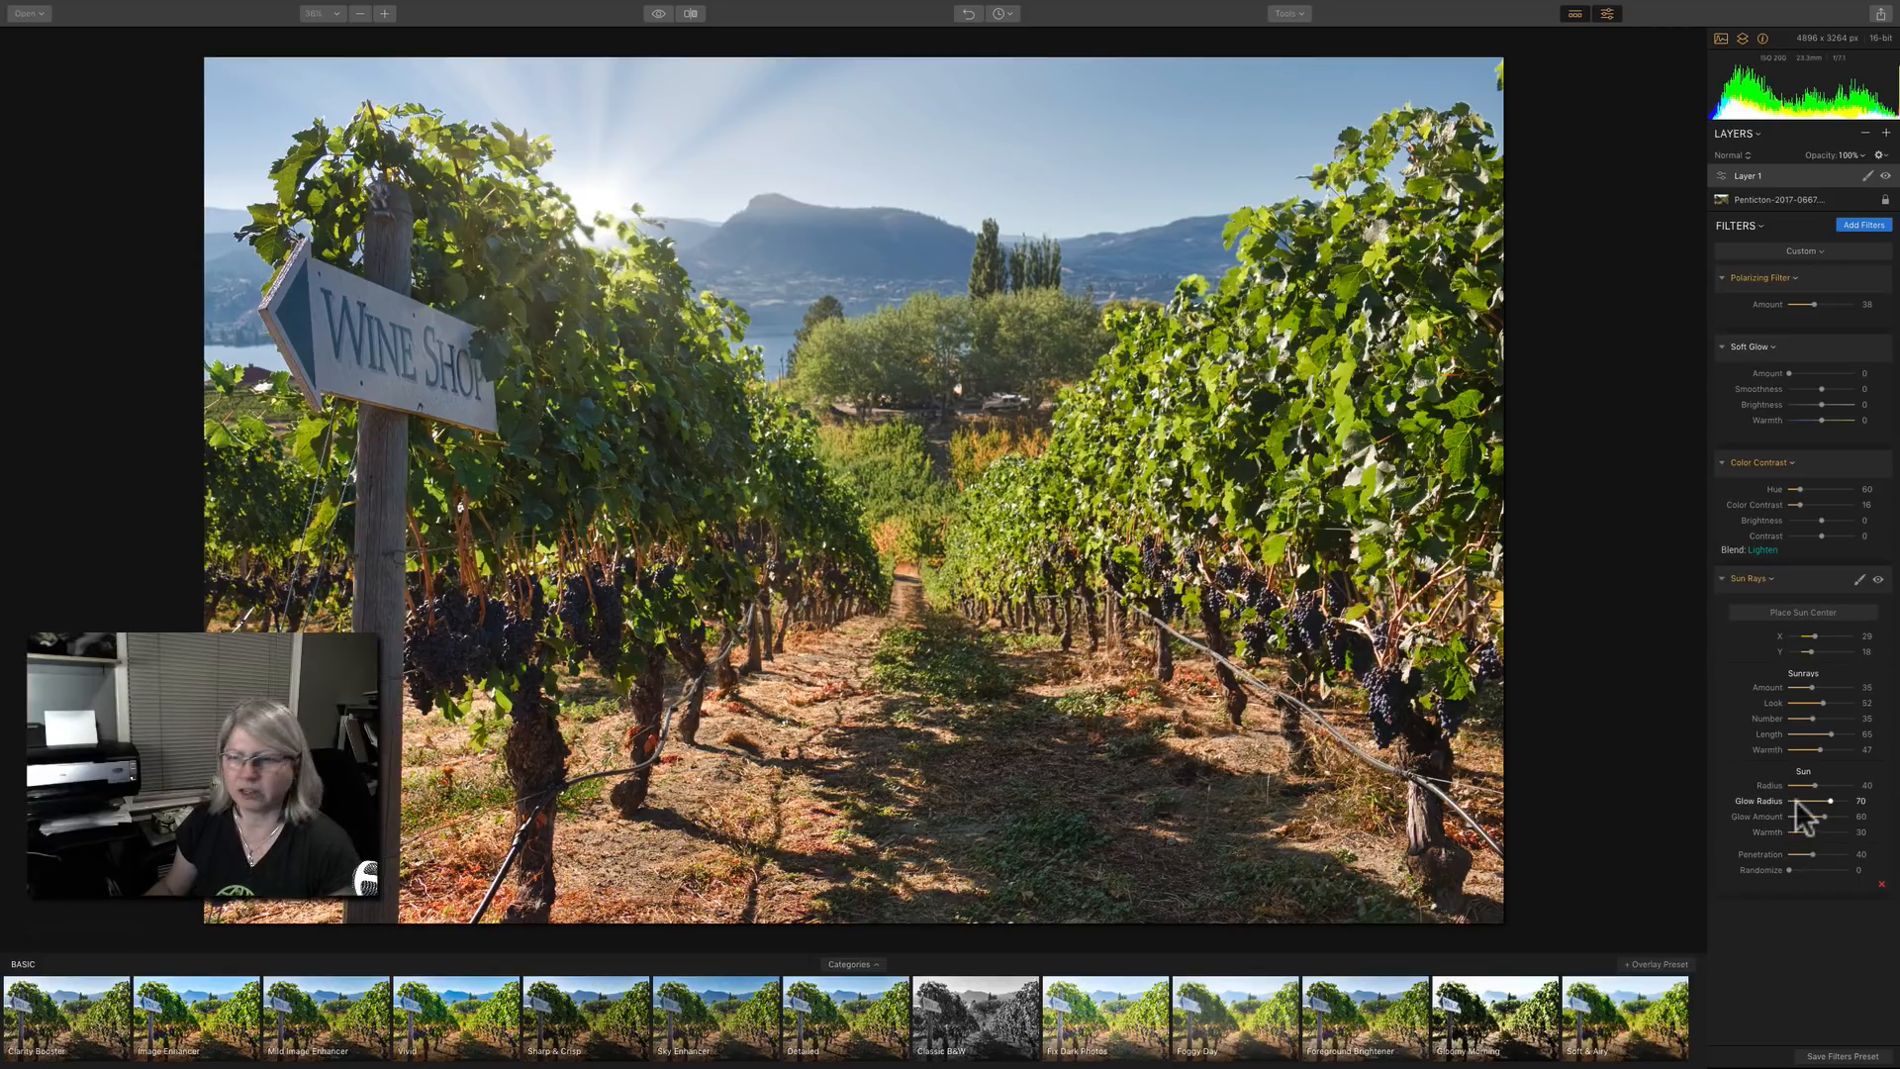
pyautogui.moveTo(1807, 832); pyautogui.dragTo(1815, 841)
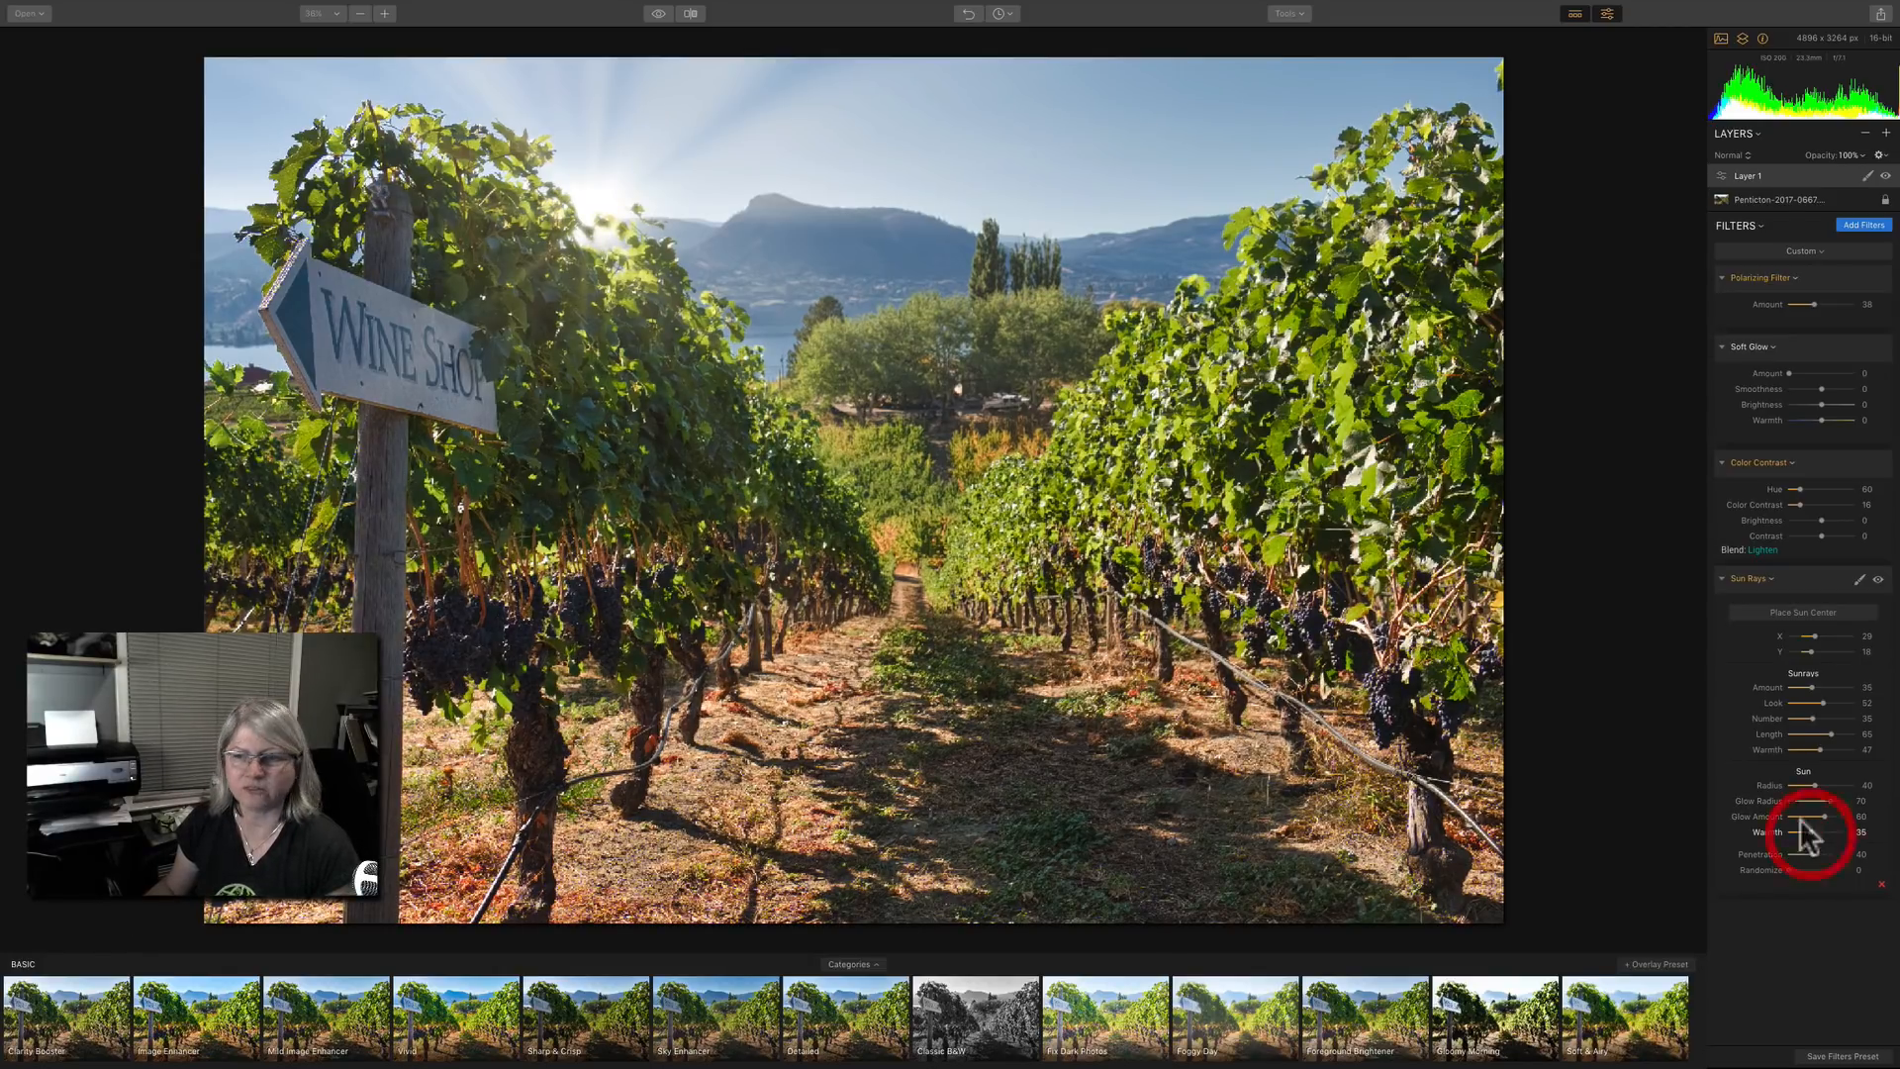
# Compare the photo with and without the Sun Rays filter.
pyautogui.click(1878, 580)
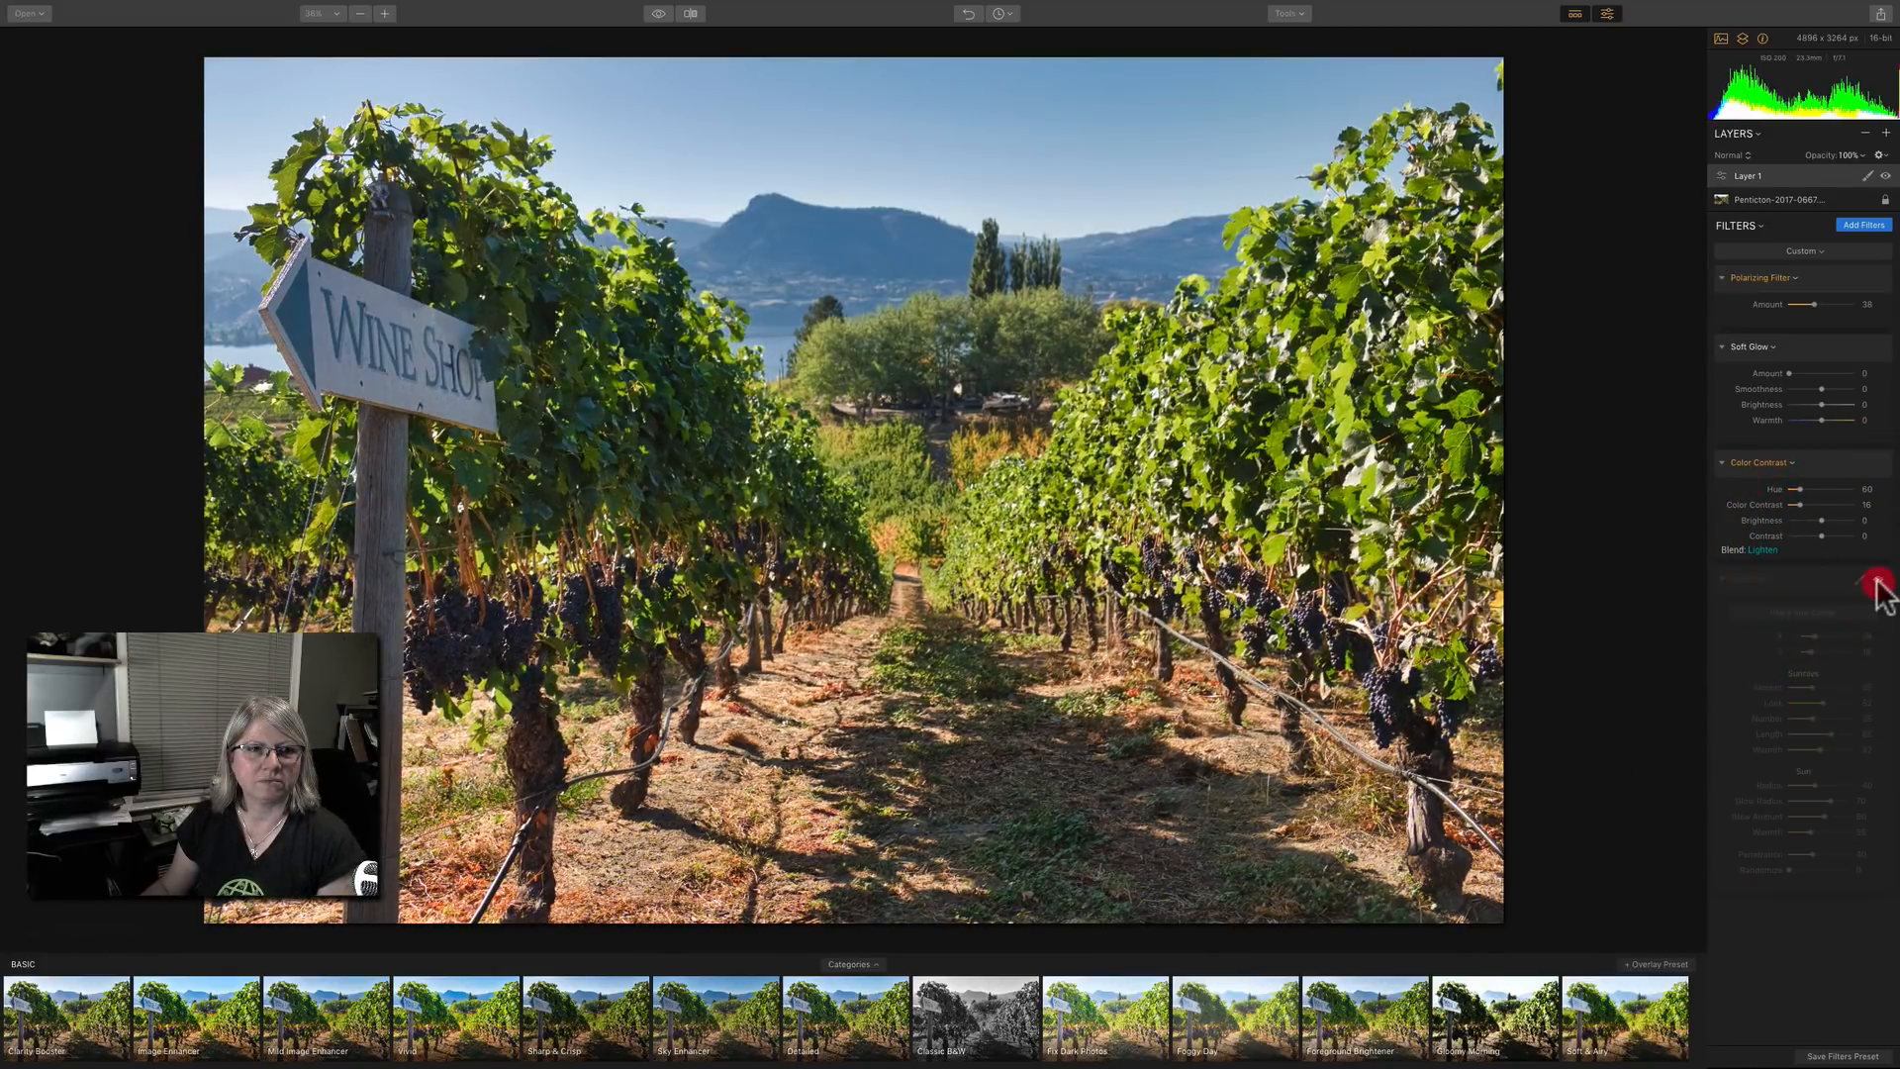
pyautogui.click(1879, 580)
pyautogui.click(1879, 580)
pyautogui.click(1878, 580)
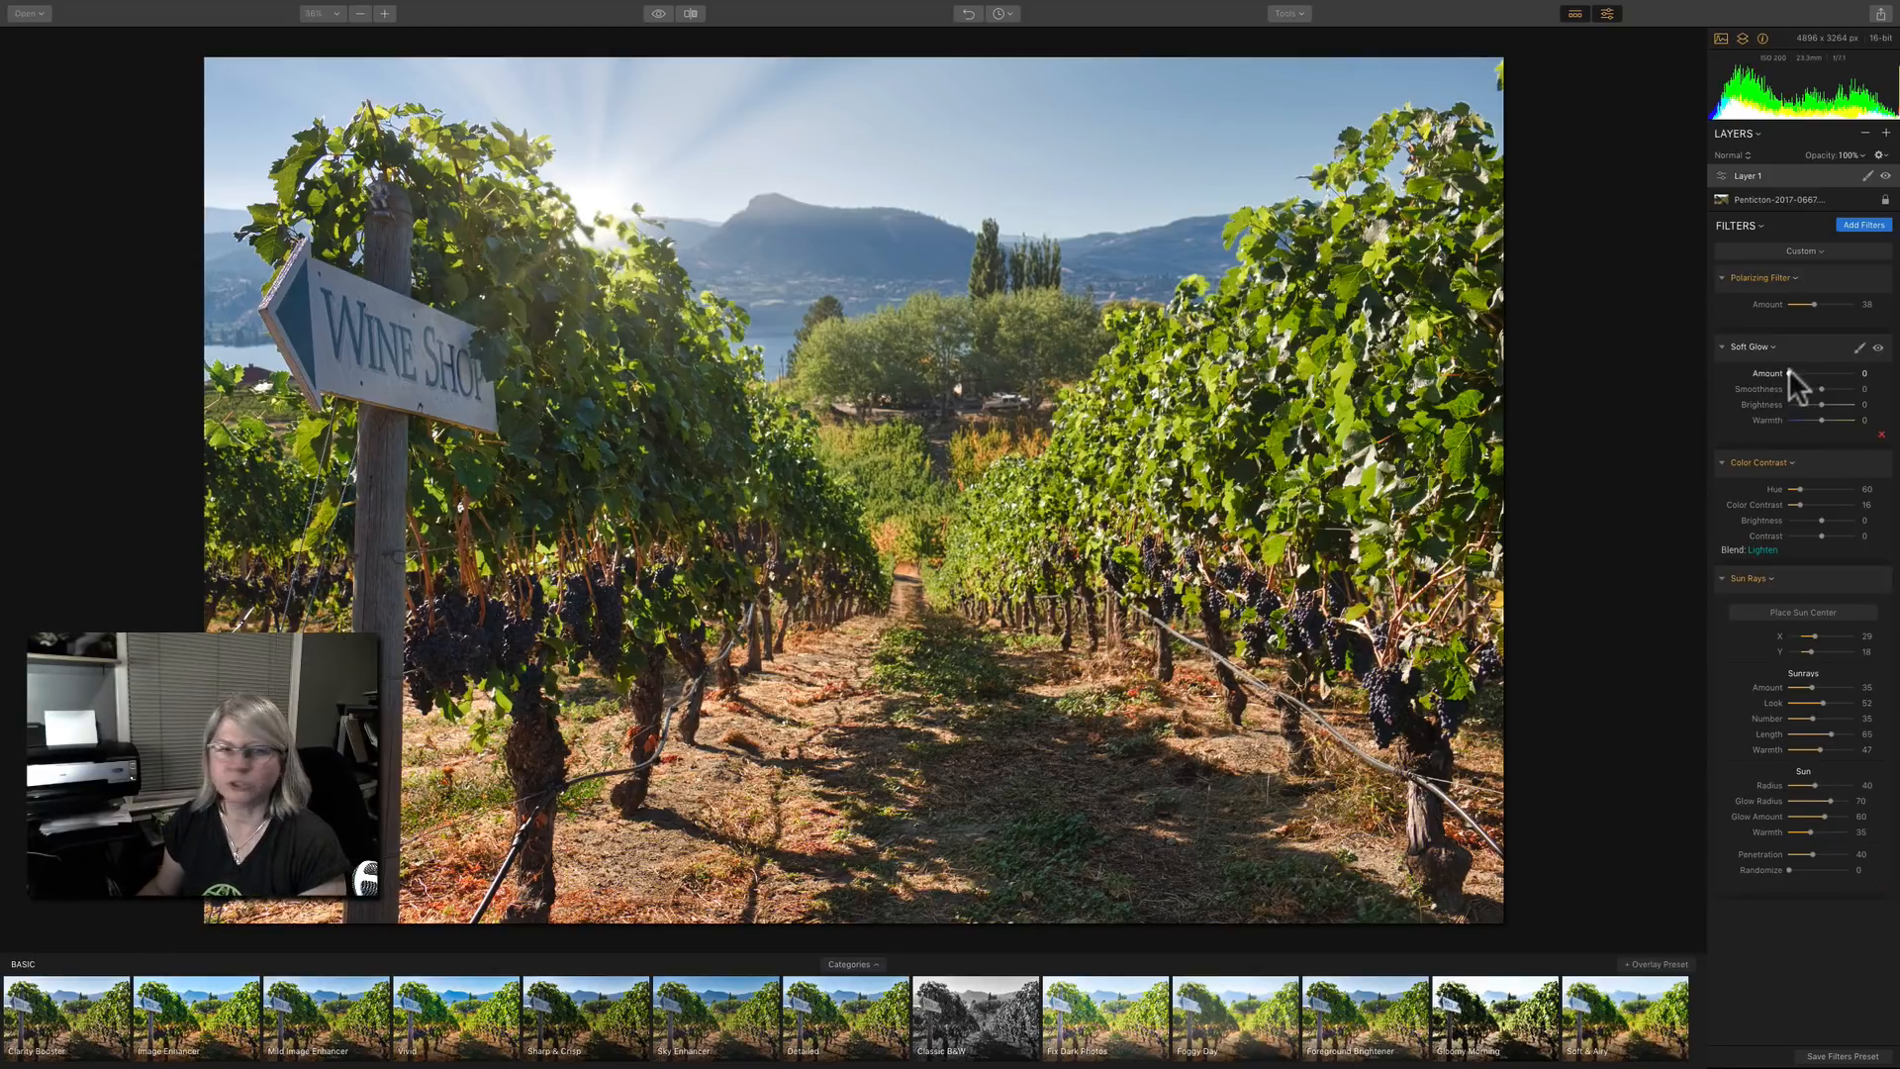
# Set the Soft Glow filter's amount to 32 and its smoothness to -53.
pyautogui.moveTo(1791, 376)
pyautogui.mouseDown()
pyautogui.moveTo(1829, 374)
pyautogui.moveTo(1778, 389)
pyautogui.moveTo(1849, 390)
pyautogui.moveTo(1778, 388)
pyautogui.moveTo(1824, 388)
pyautogui.moveTo(1805, 373)
pyautogui.moveTo(1837, 373)
pyautogui.moveTo(1760, 395)
pyautogui.mouseUp()
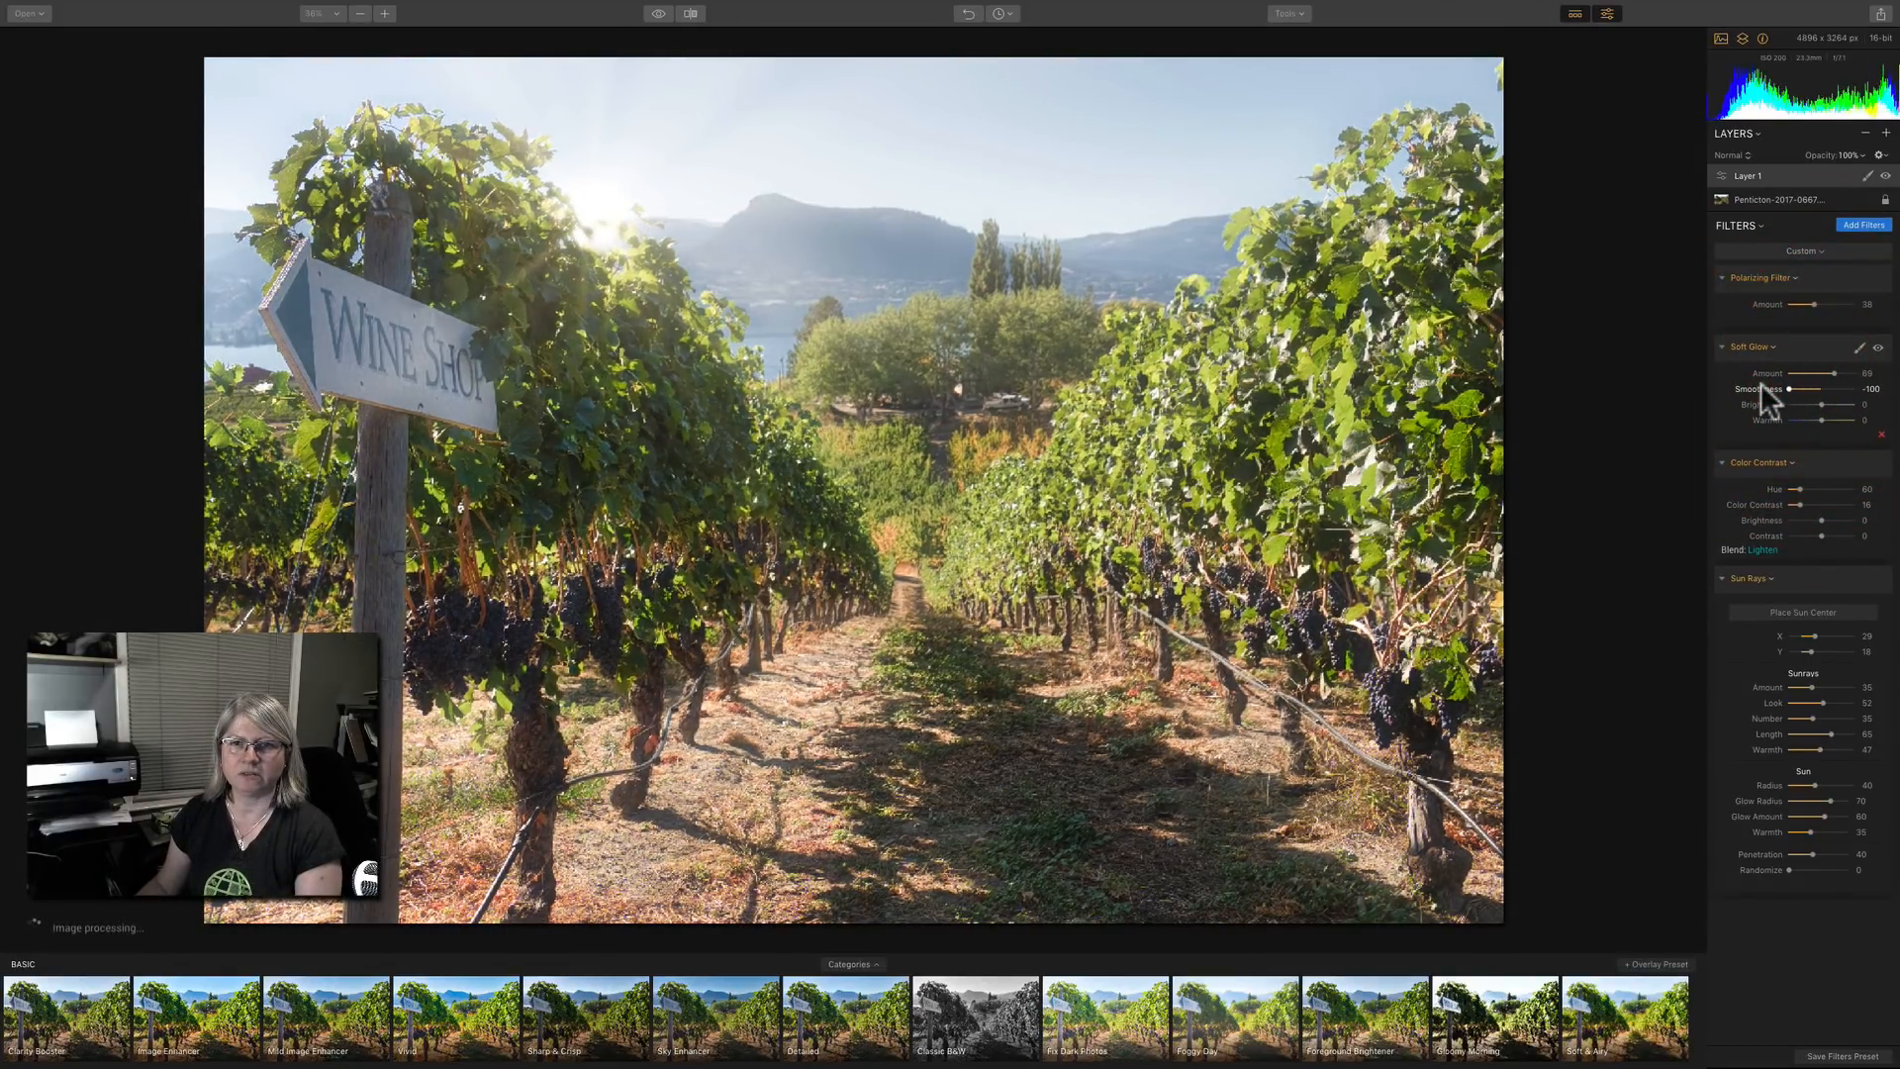
pyautogui.click(1803, 388)
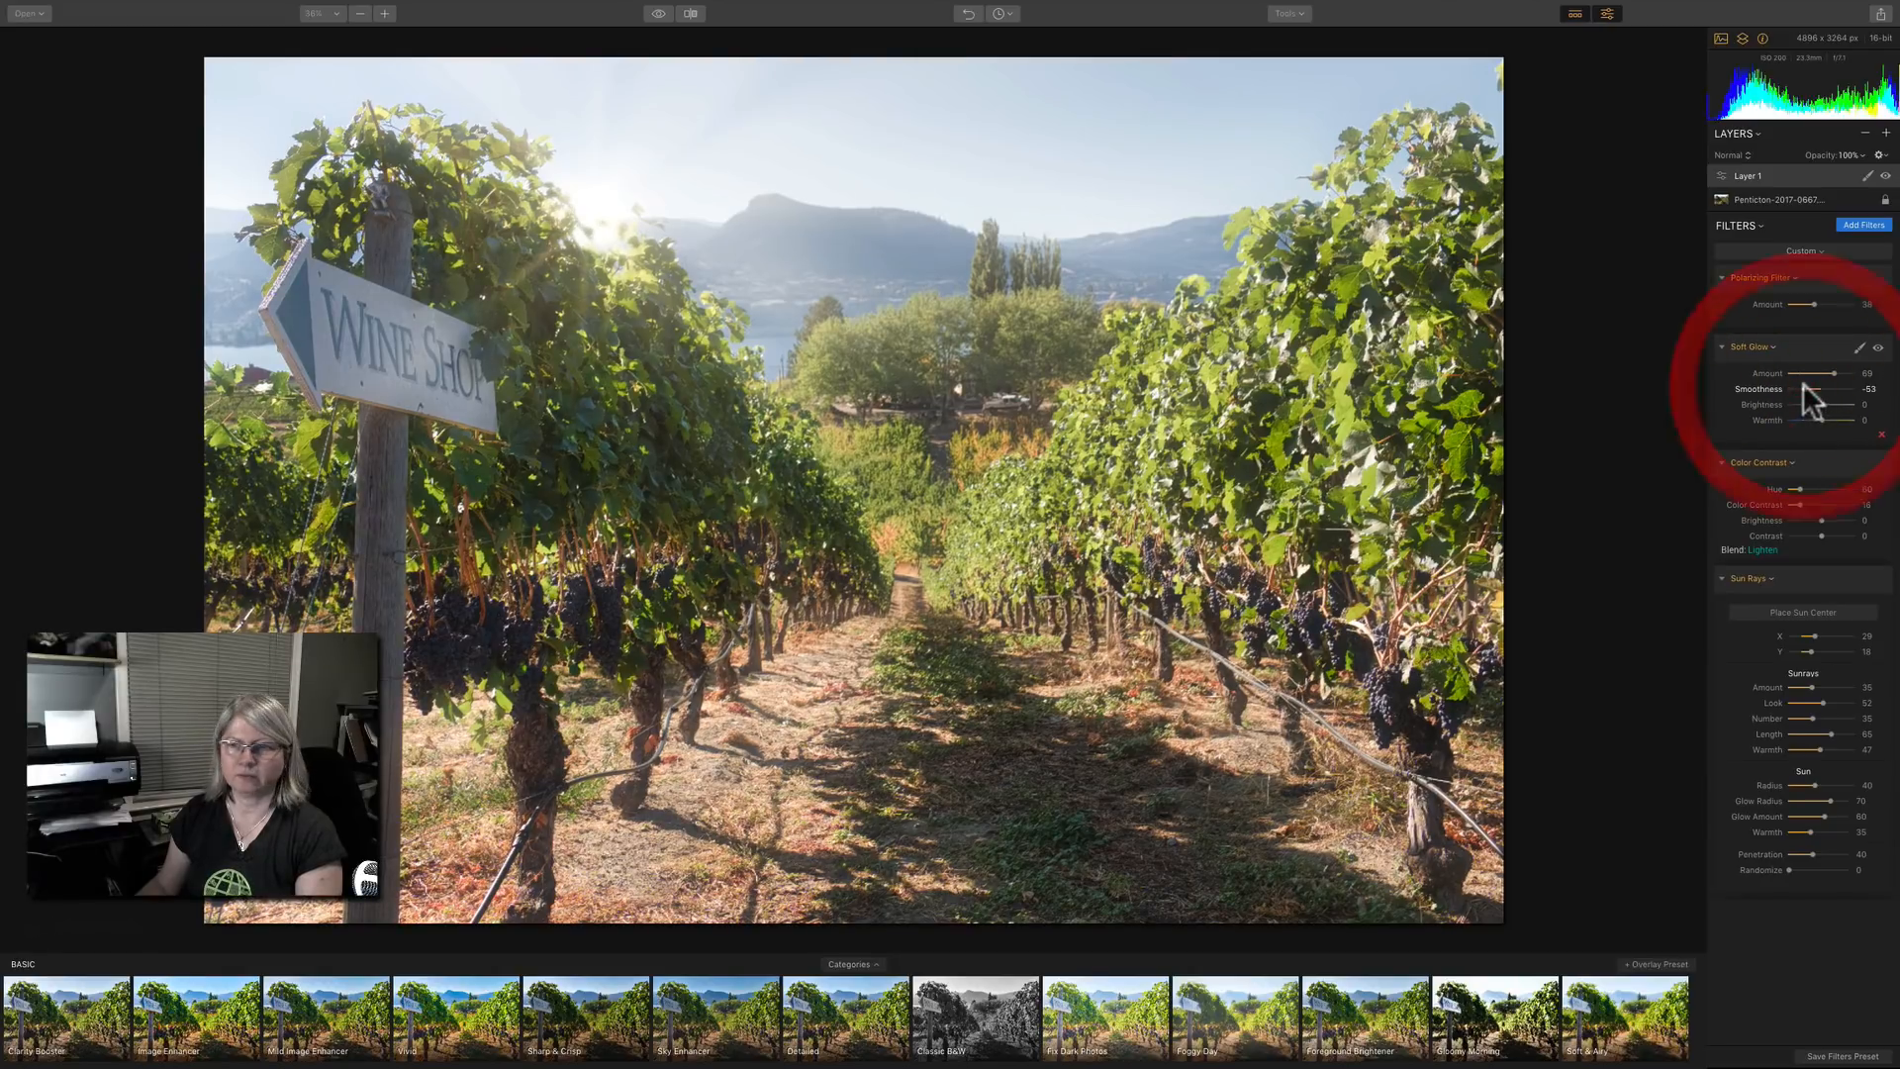
pyautogui.moveTo(1832, 373); pyautogui.dragTo(1808, 373)
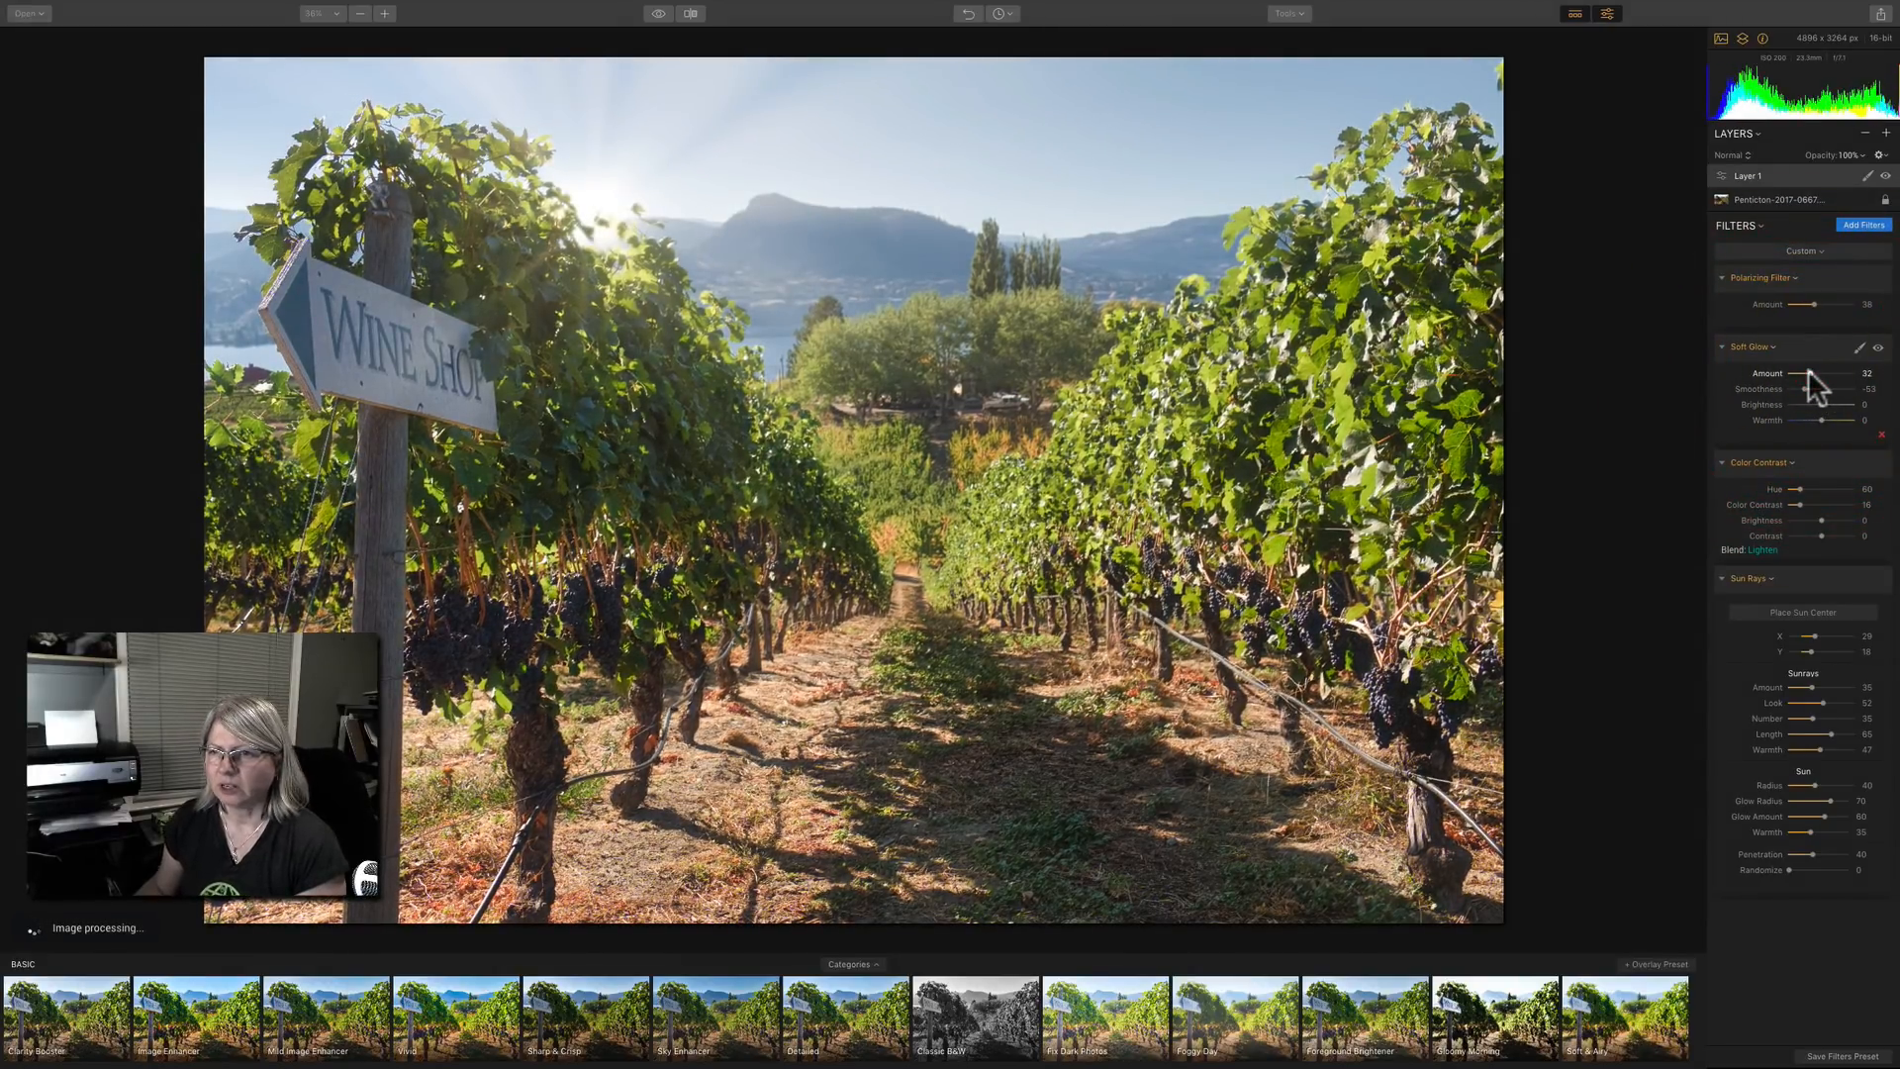
# Add the Image Radiance filter to the adjustment layer with amount 38, smoothness 39, shadows 15 and warmth 15.
pyautogui.click(1865, 225)
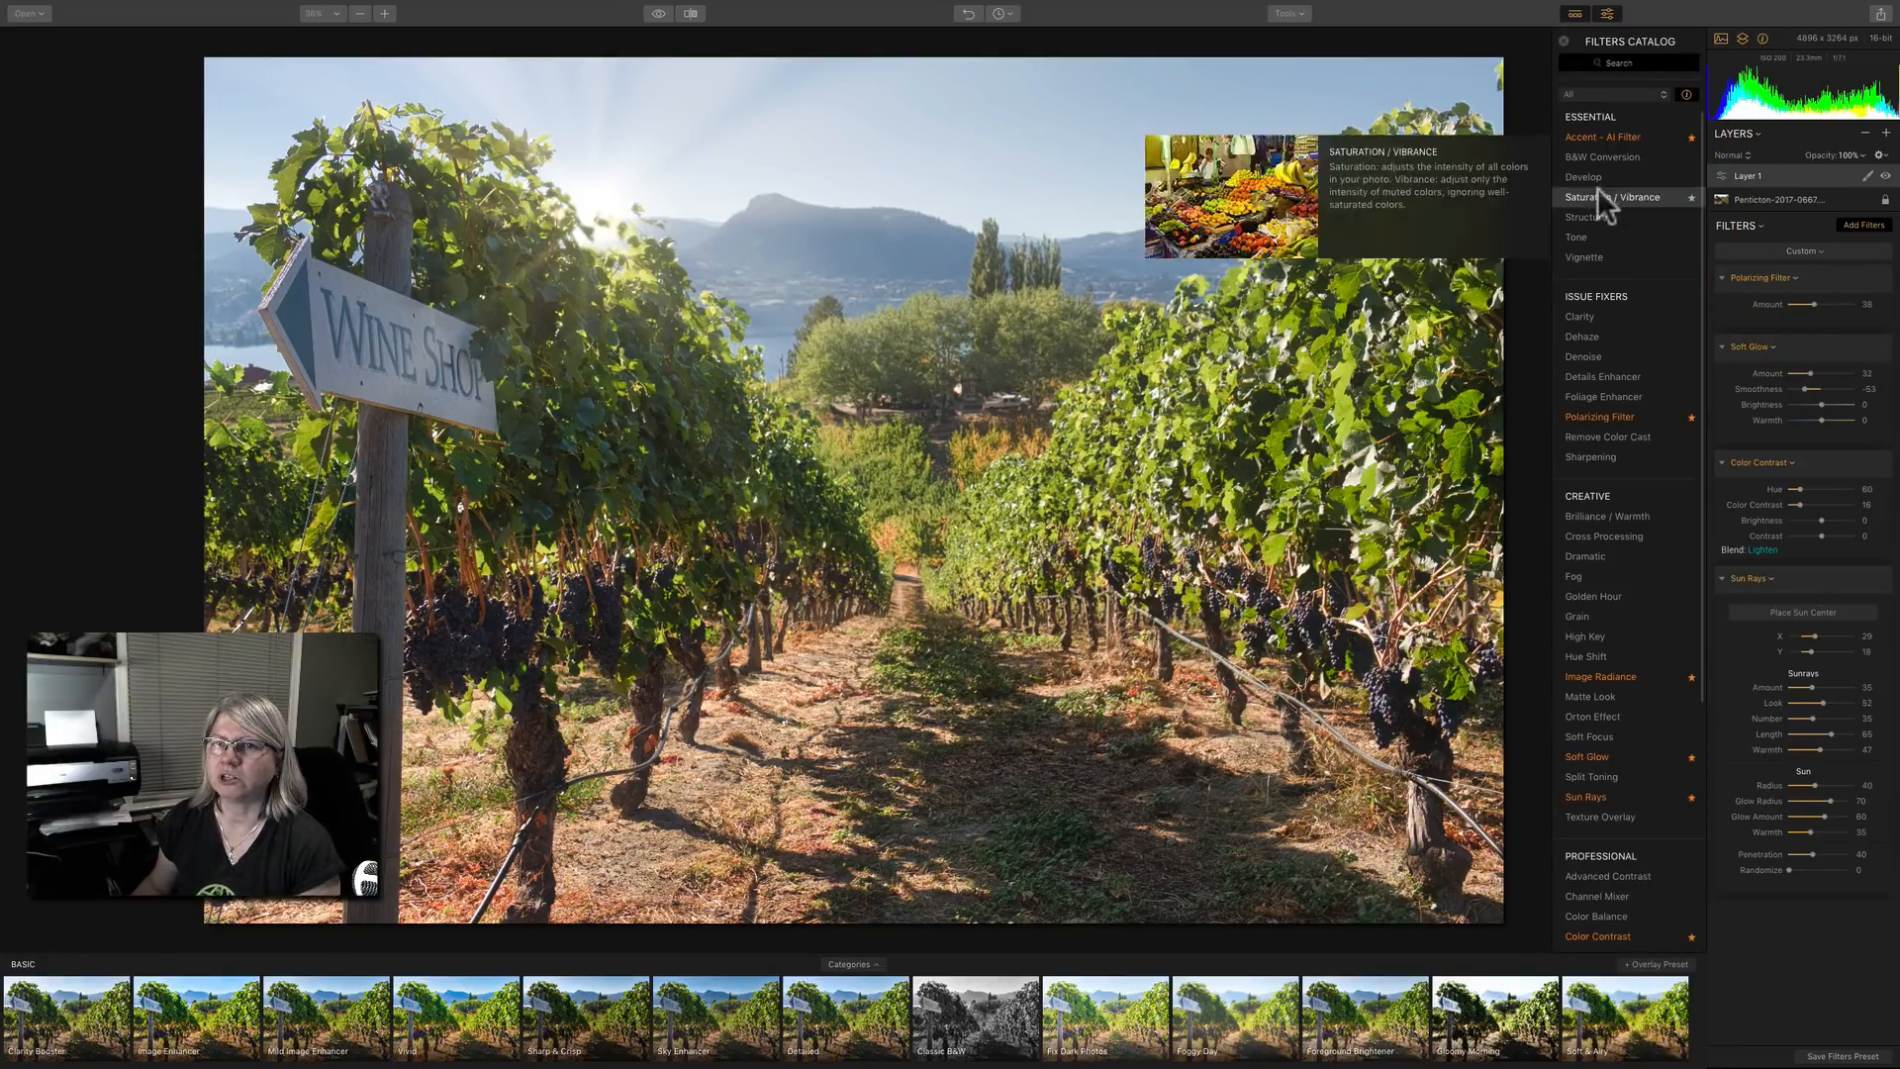
pyautogui.click(1607, 677)
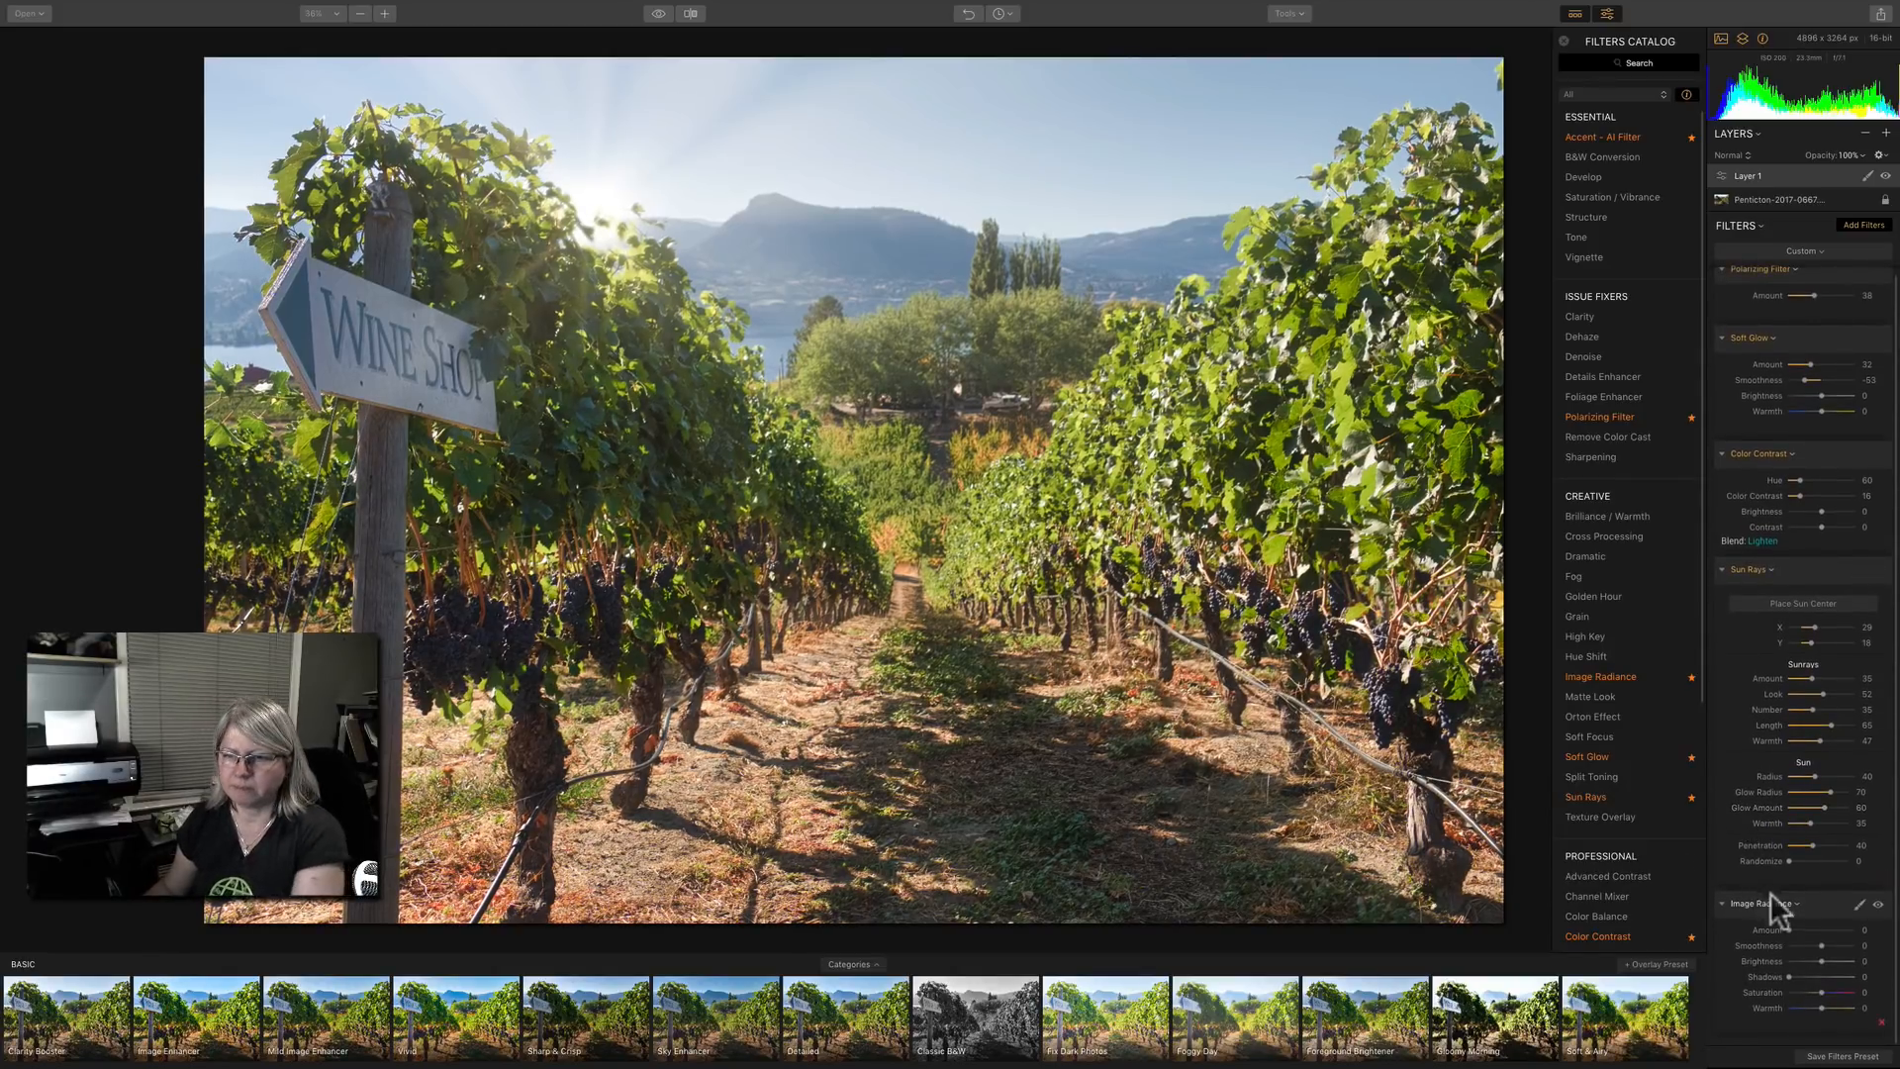
pyautogui.moveTo(1790, 927); pyautogui.dragTo(1817, 930)
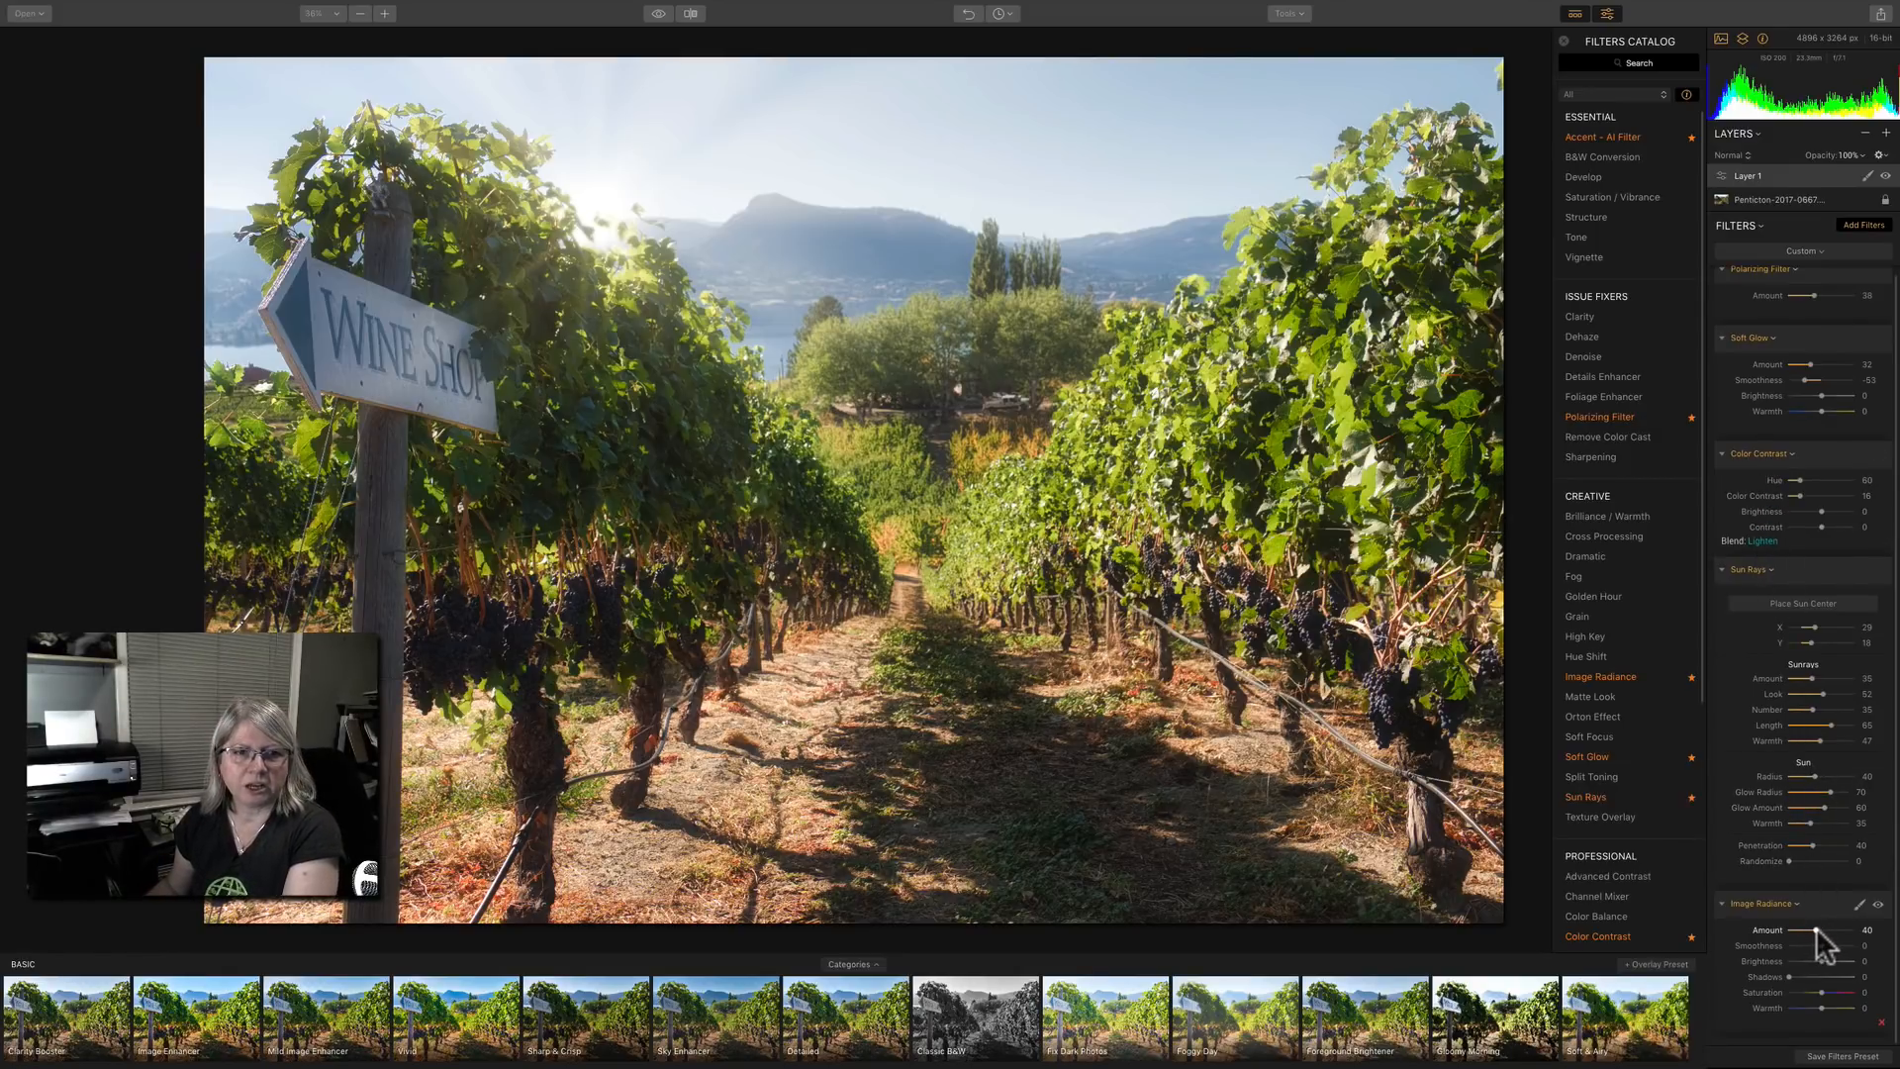
pyautogui.moveTo(1837, 930); pyautogui.dragTo(1859, 928)
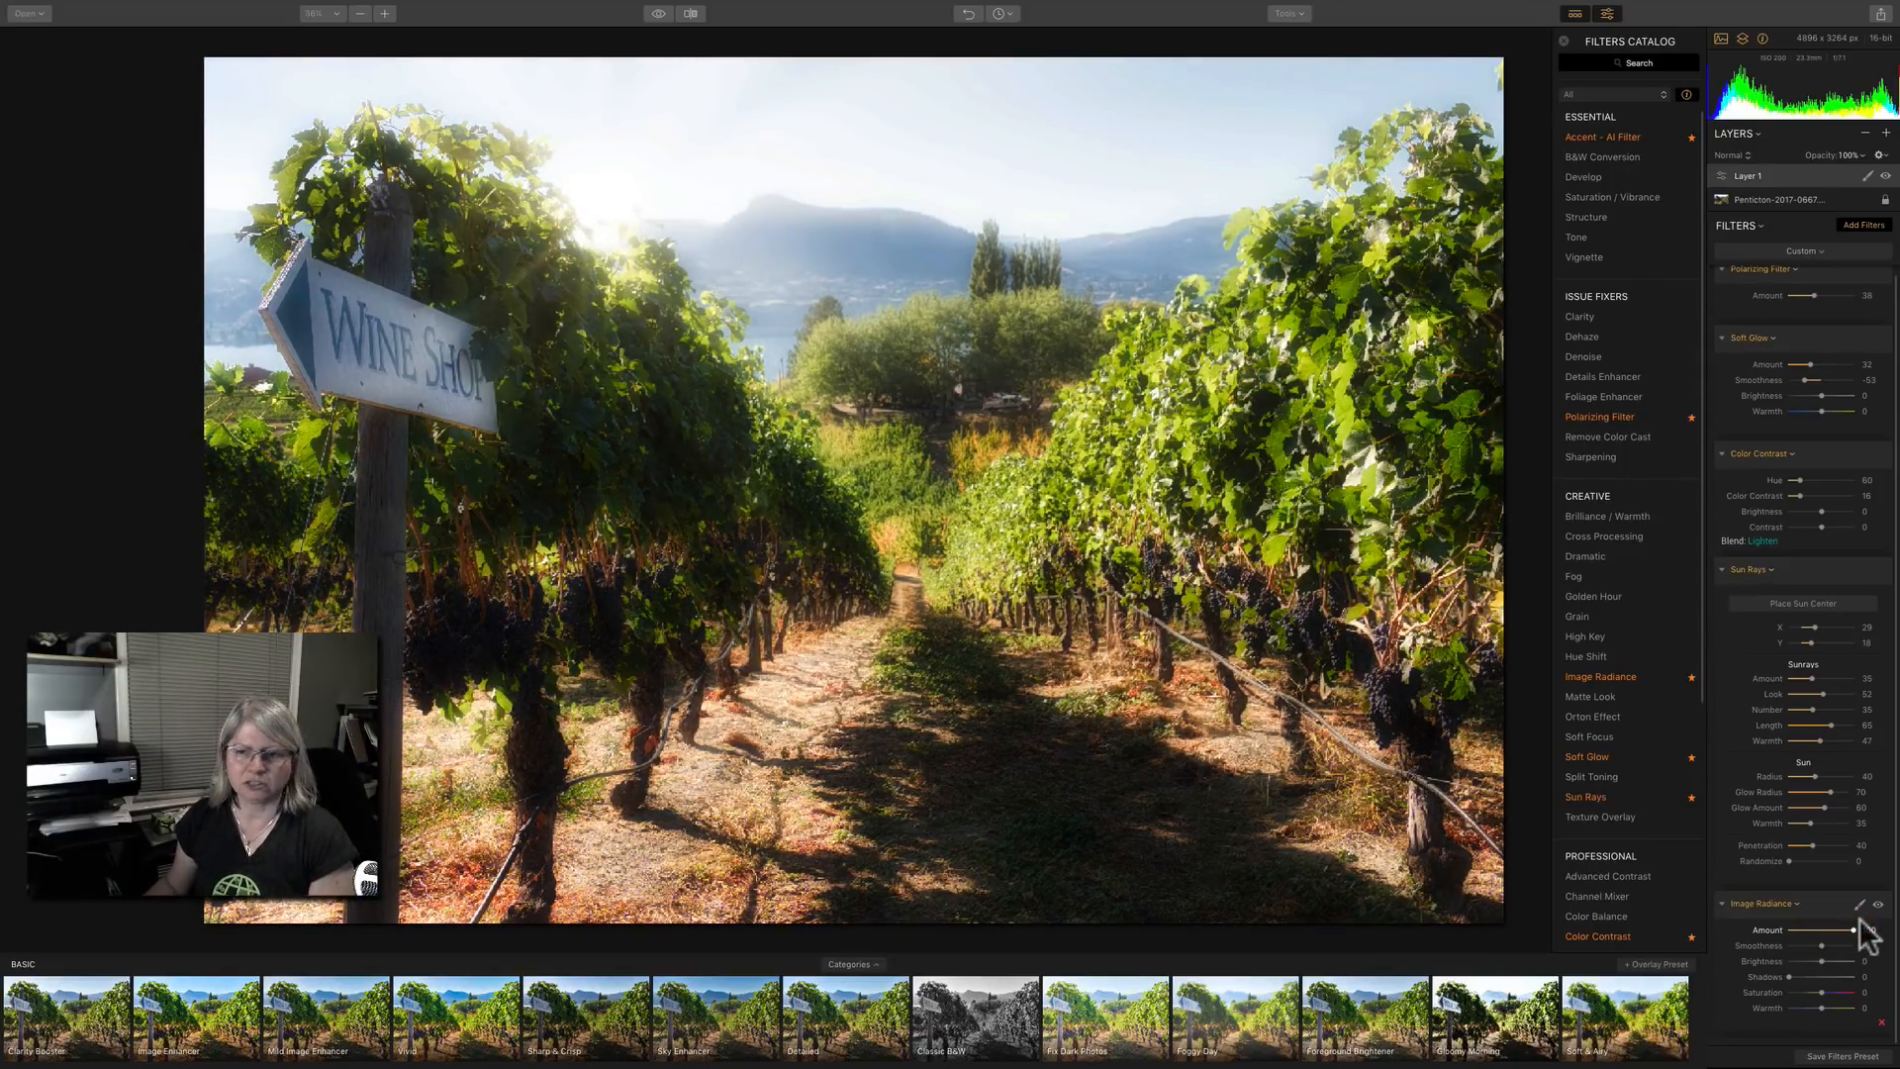
pyautogui.moveTo(1853, 929)
pyautogui.mouseDown()
pyautogui.moveTo(1782, 948)
pyautogui.moveTo(1871, 933)
pyautogui.moveTo(1832, 937)
pyautogui.moveTo(1871, 943)
pyautogui.moveTo(1831, 947)
pyautogui.moveTo(1832, 1010)
pyautogui.moveTo(1797, 975)
pyautogui.mouseUp()
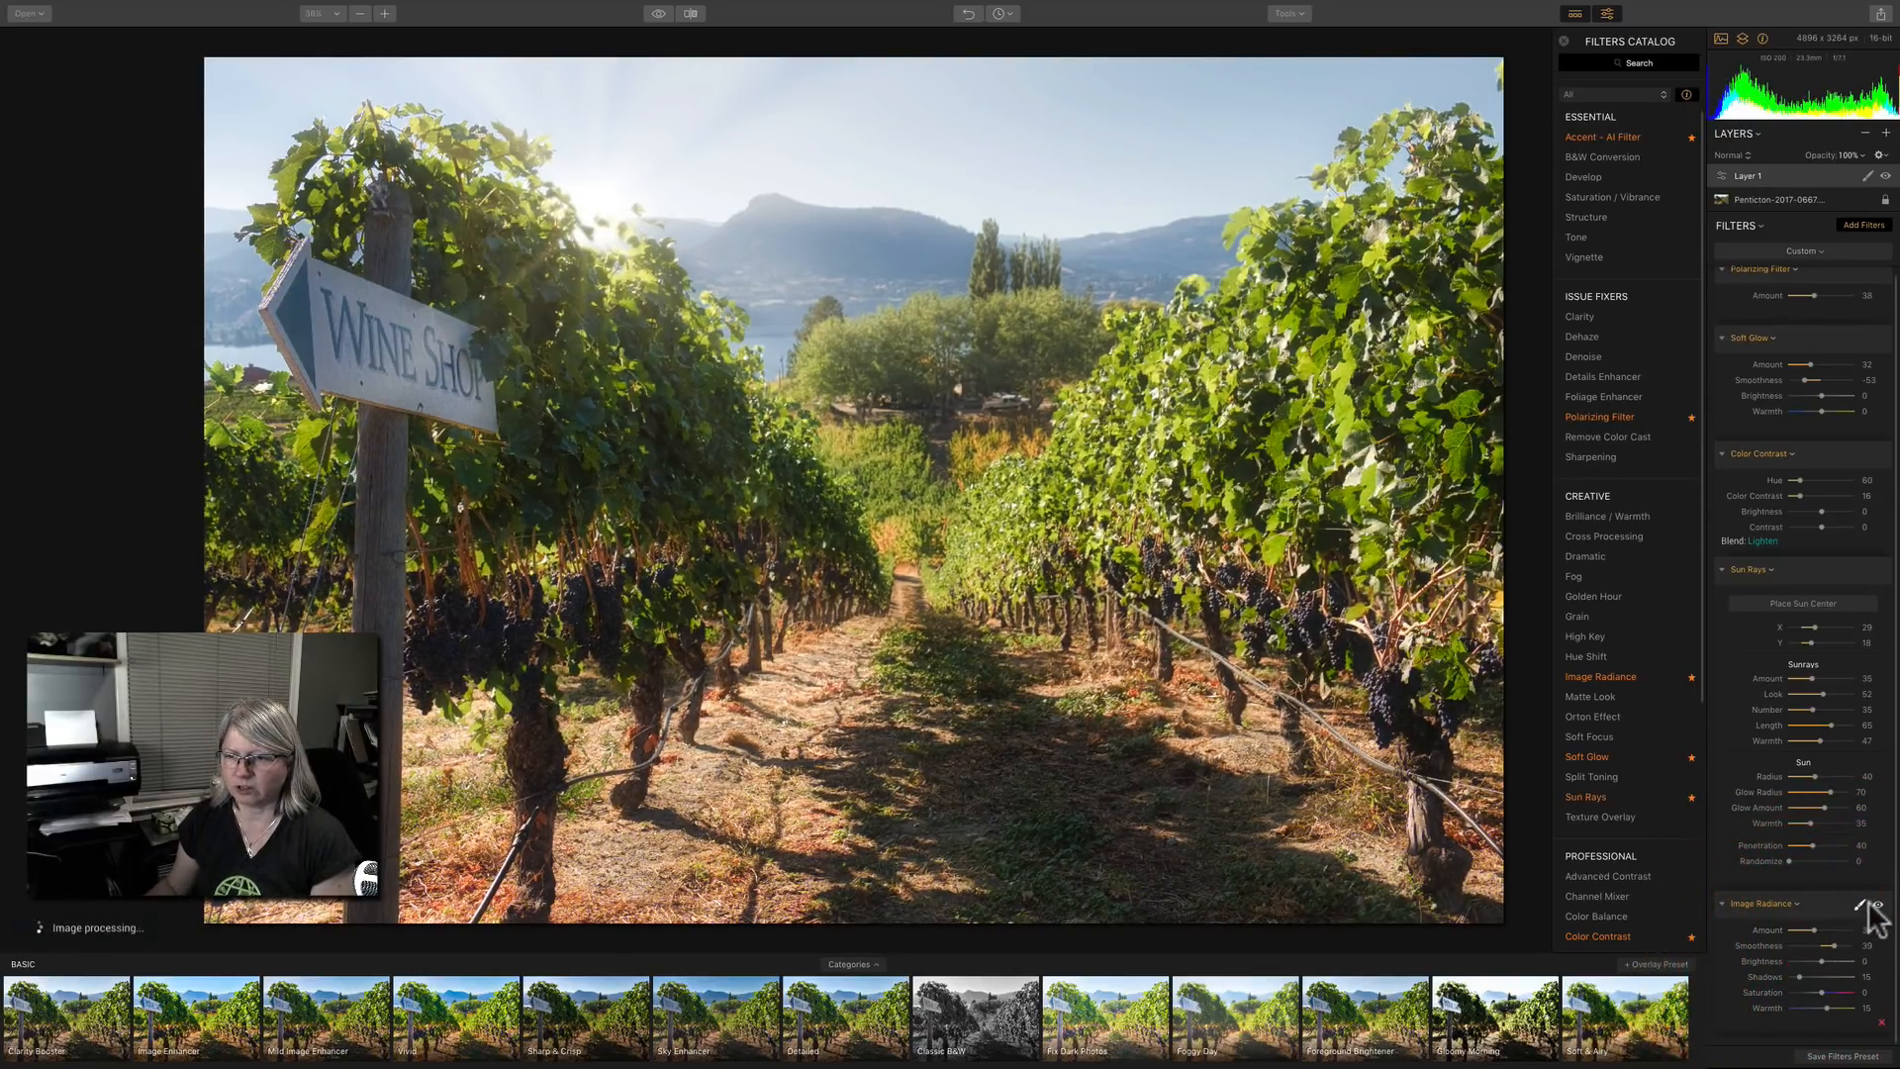
# Compare the photo with and without Image Radiance, and compare the whole edit with the original.
pyautogui.click(1875, 903)
pyautogui.click(1875, 904)
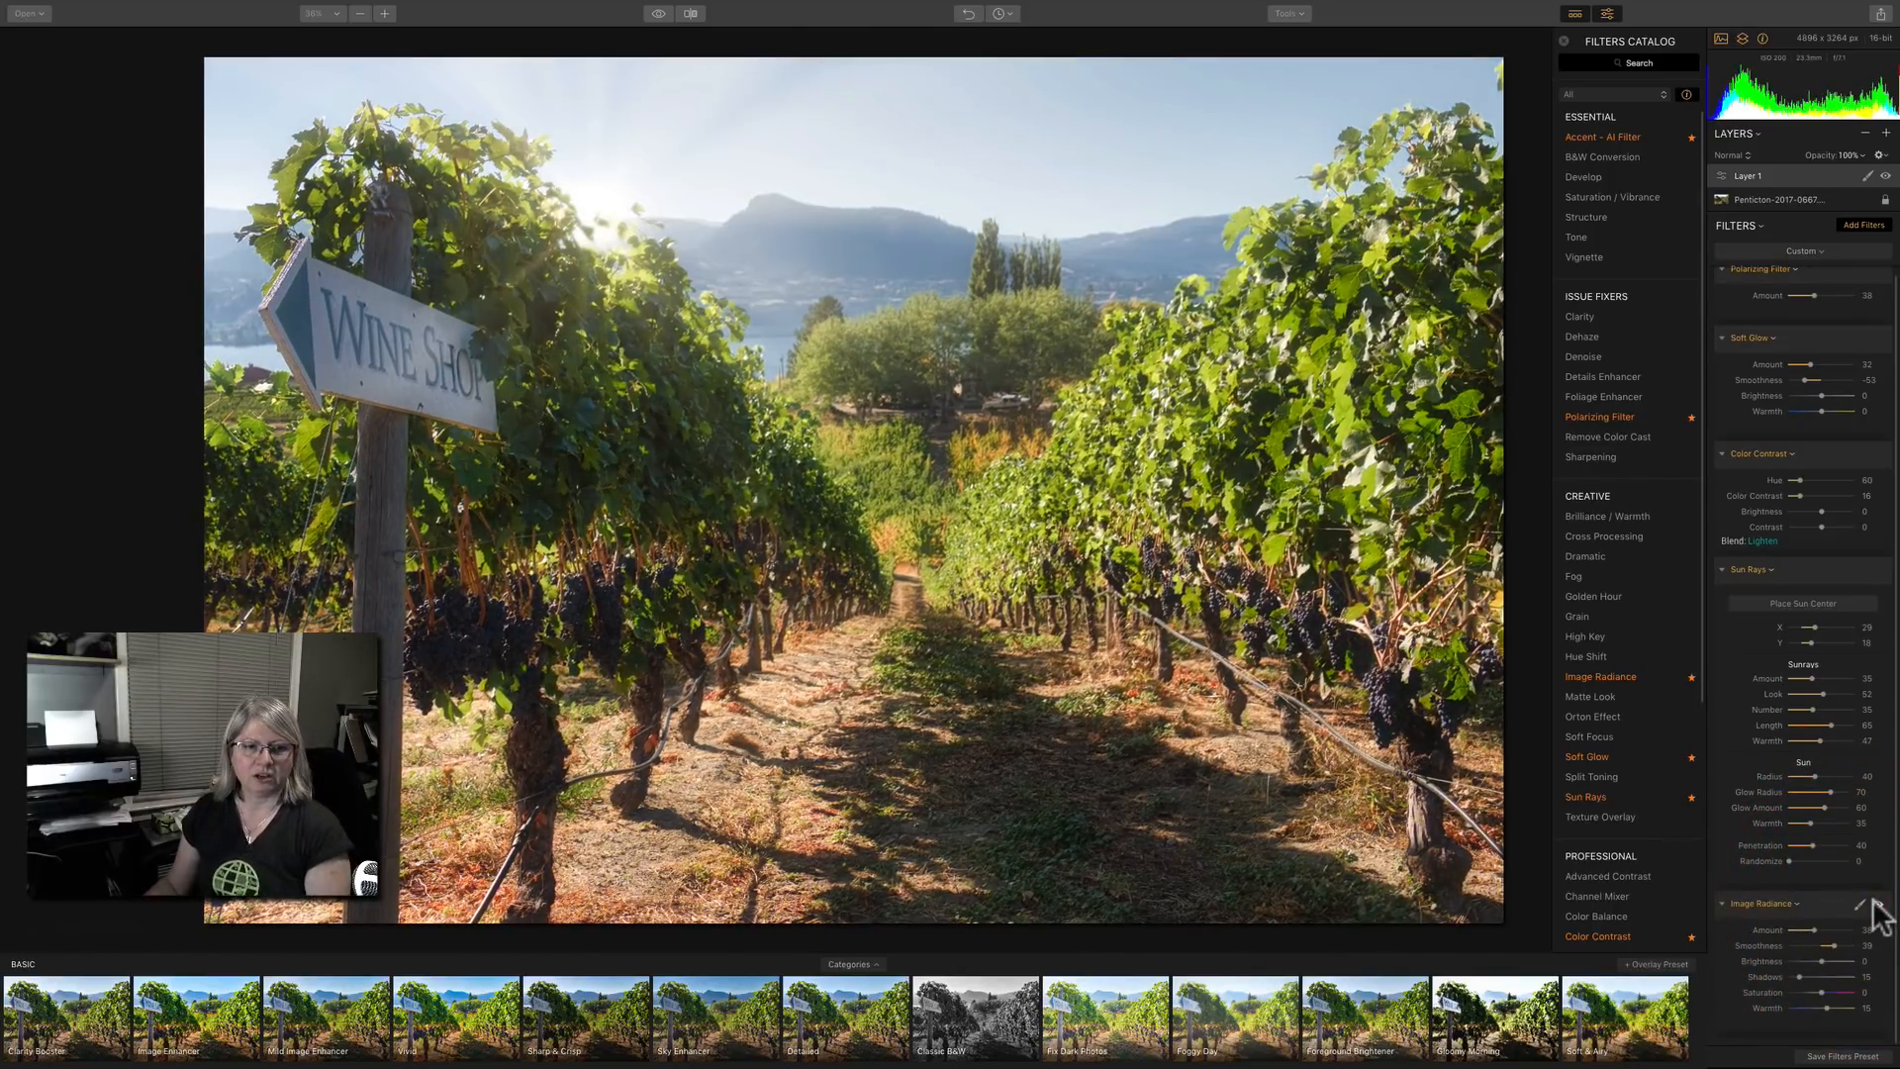
pyautogui.click(1876, 904)
pyautogui.click(1876, 904)
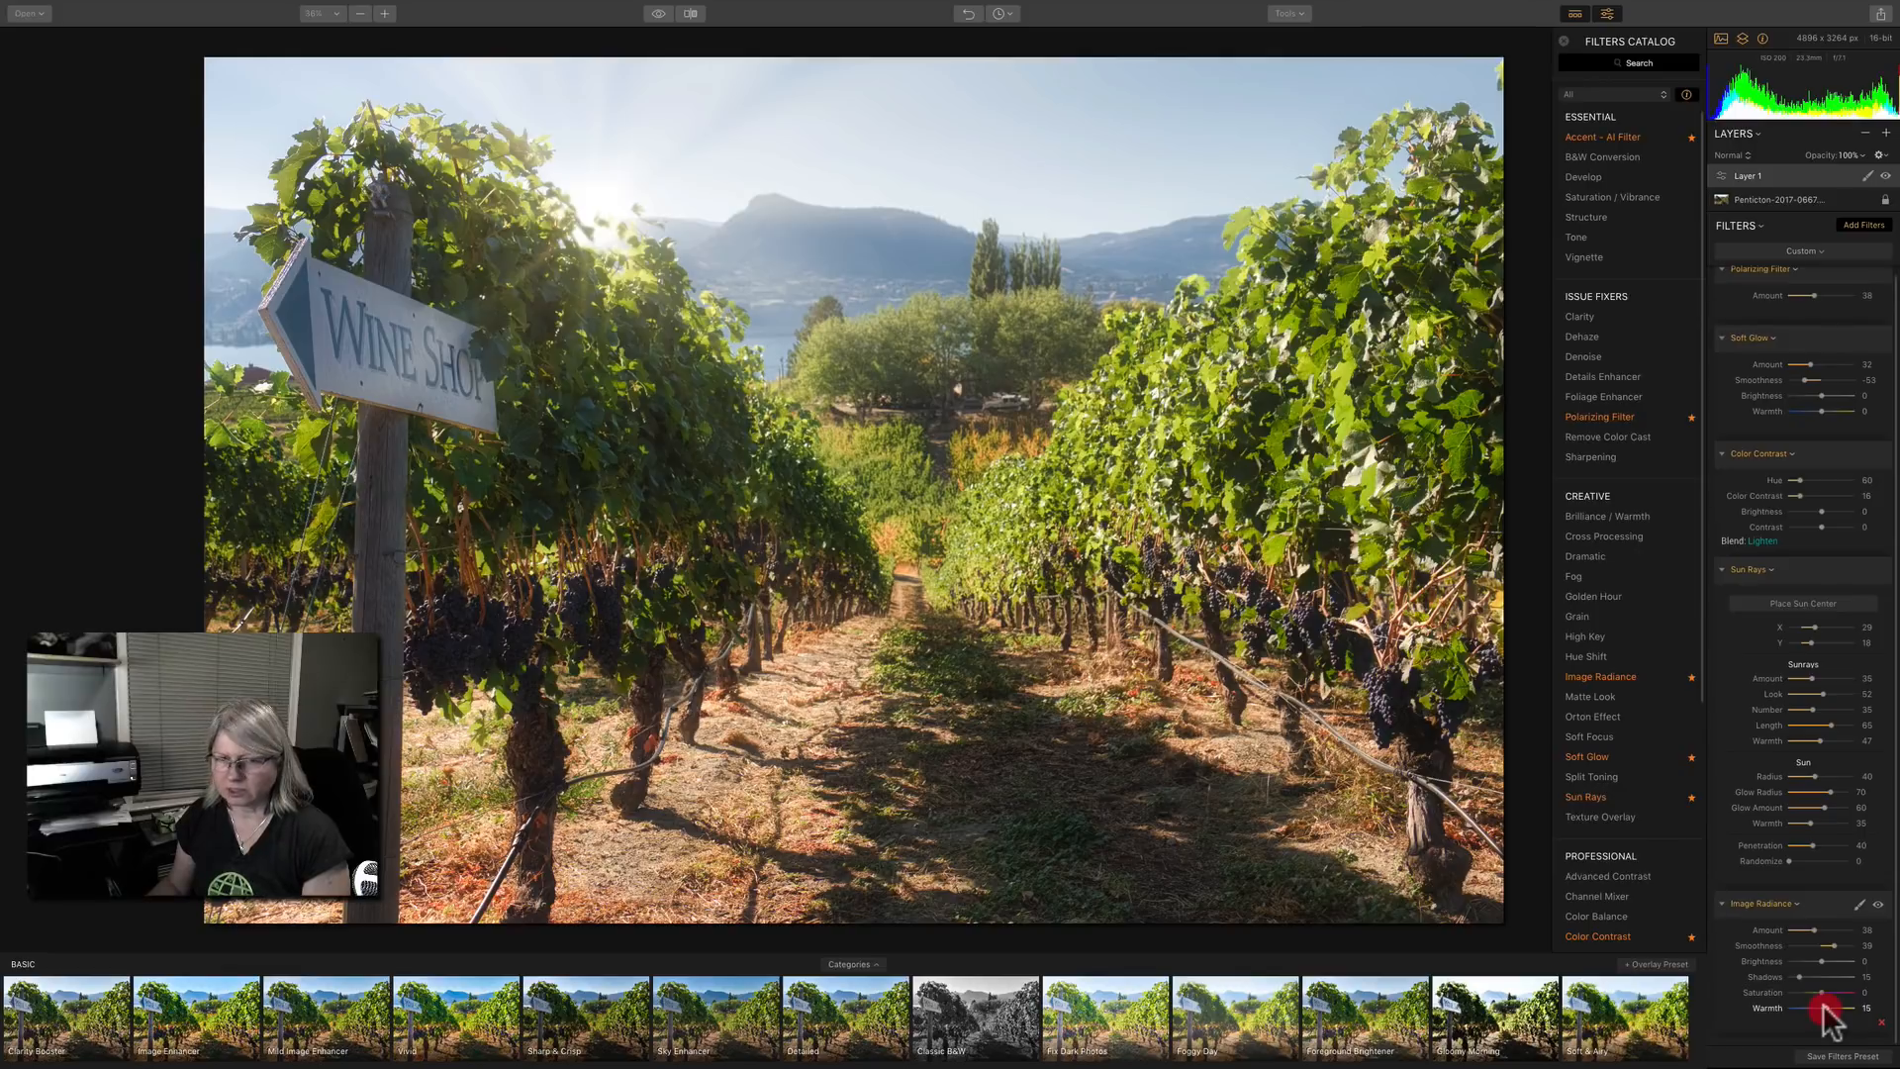
pyautogui.click(659, 14)
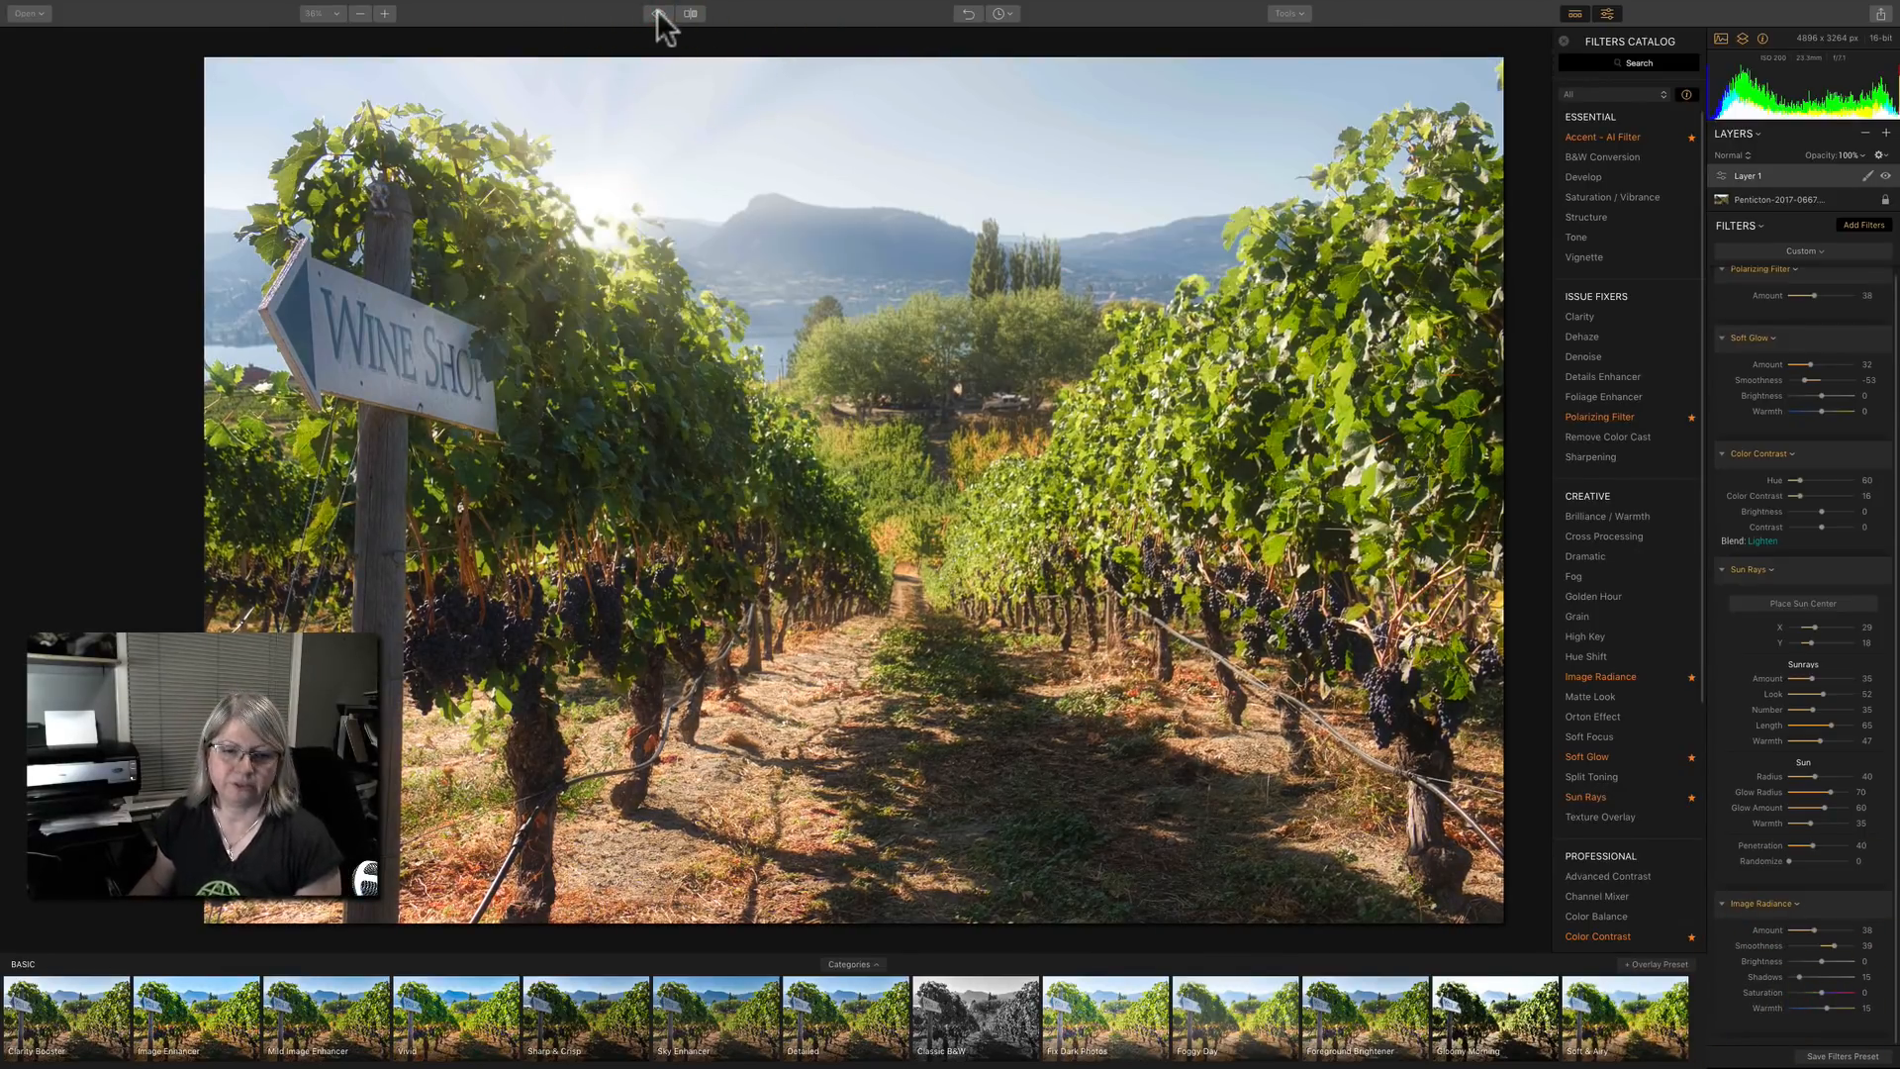
pyautogui.click(659, 14)
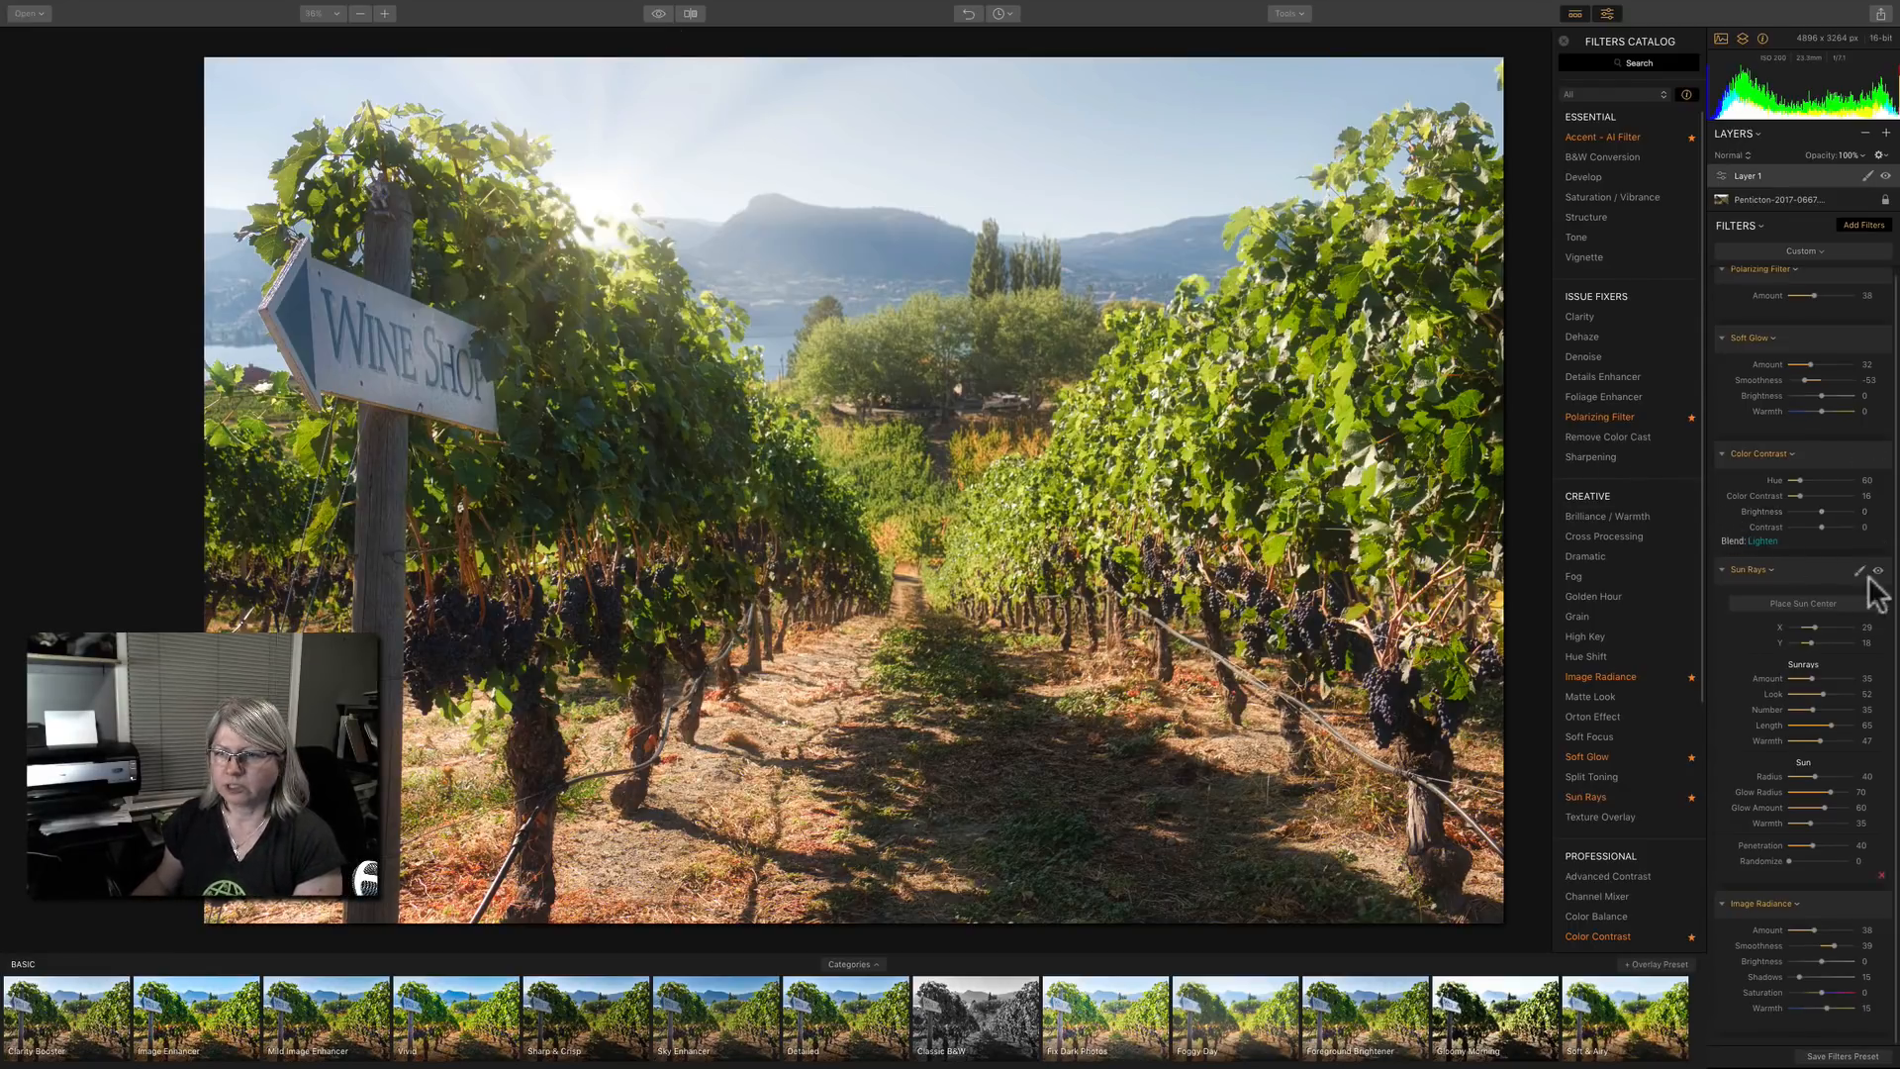
# Move the sun center slightly down into the vine leaves beside the sign, at about X 30, Y 21.
pyautogui.click(1820, 603)
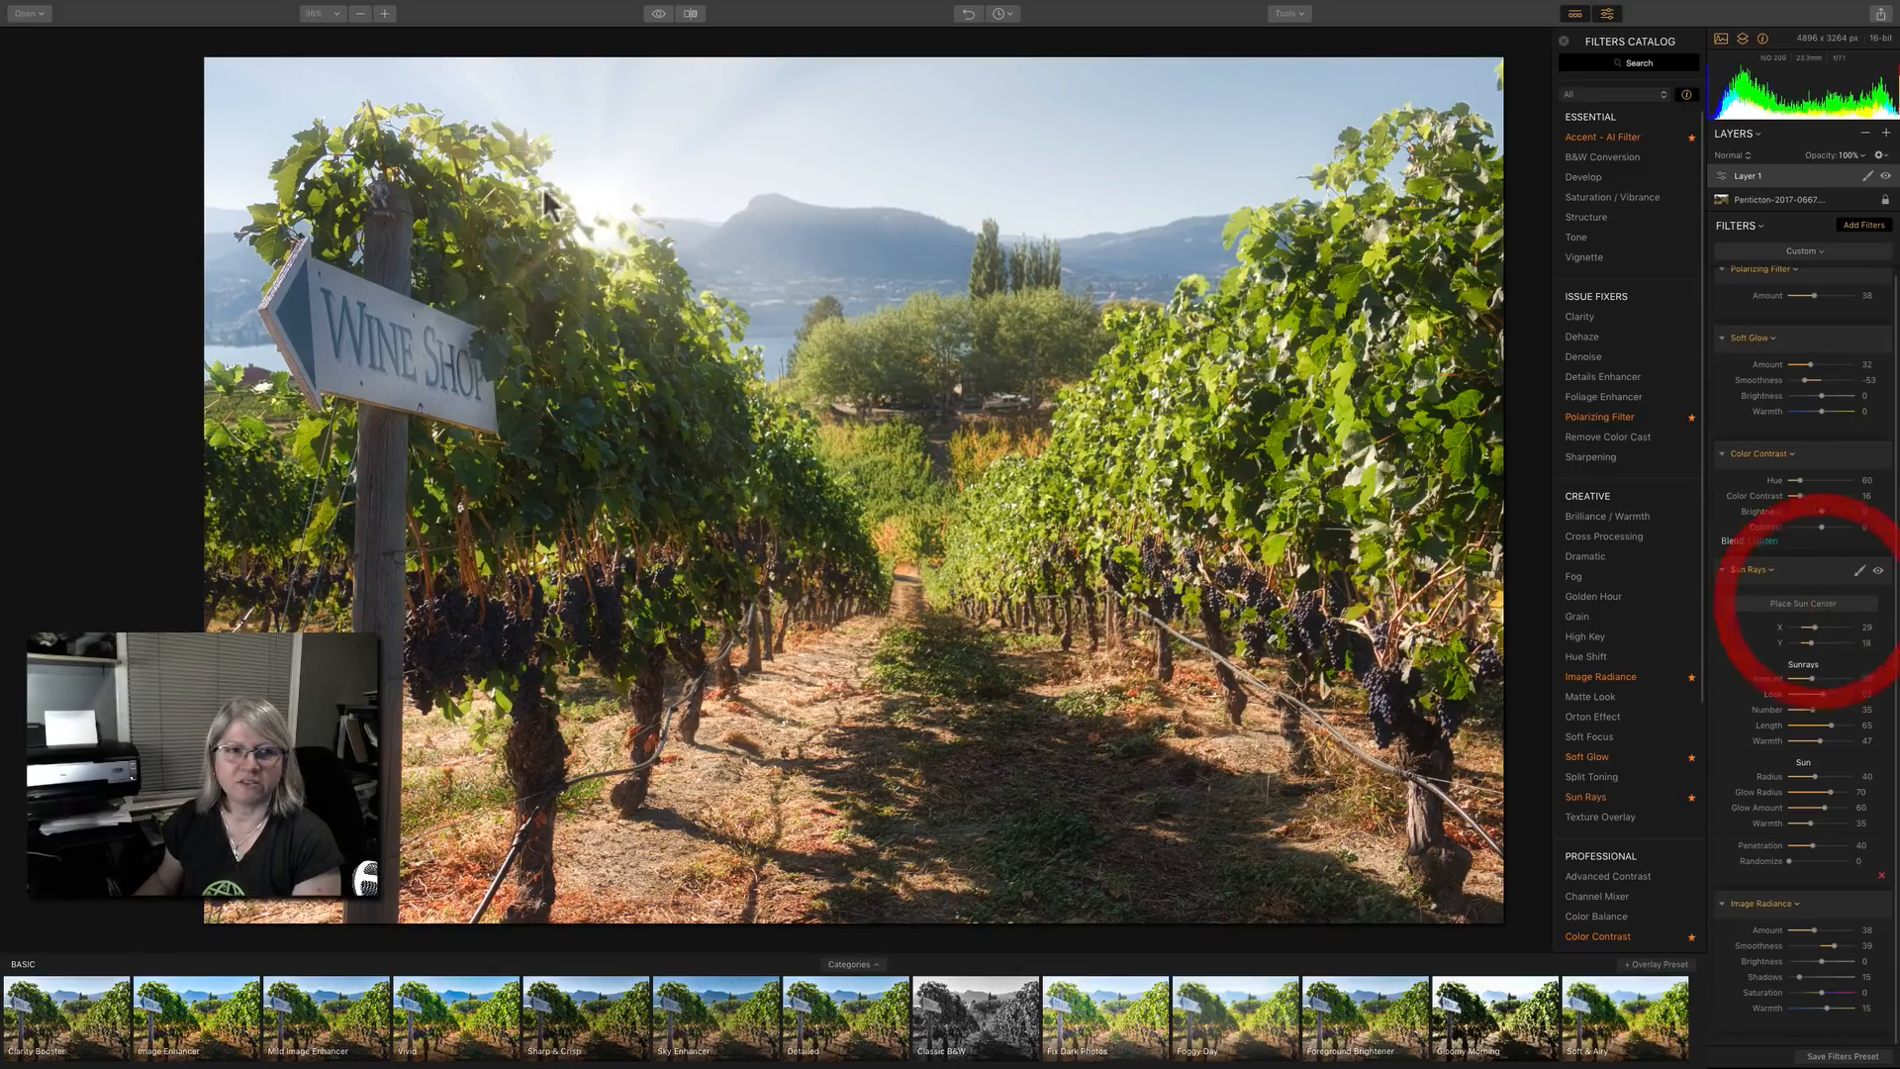
pyautogui.click(605, 244)
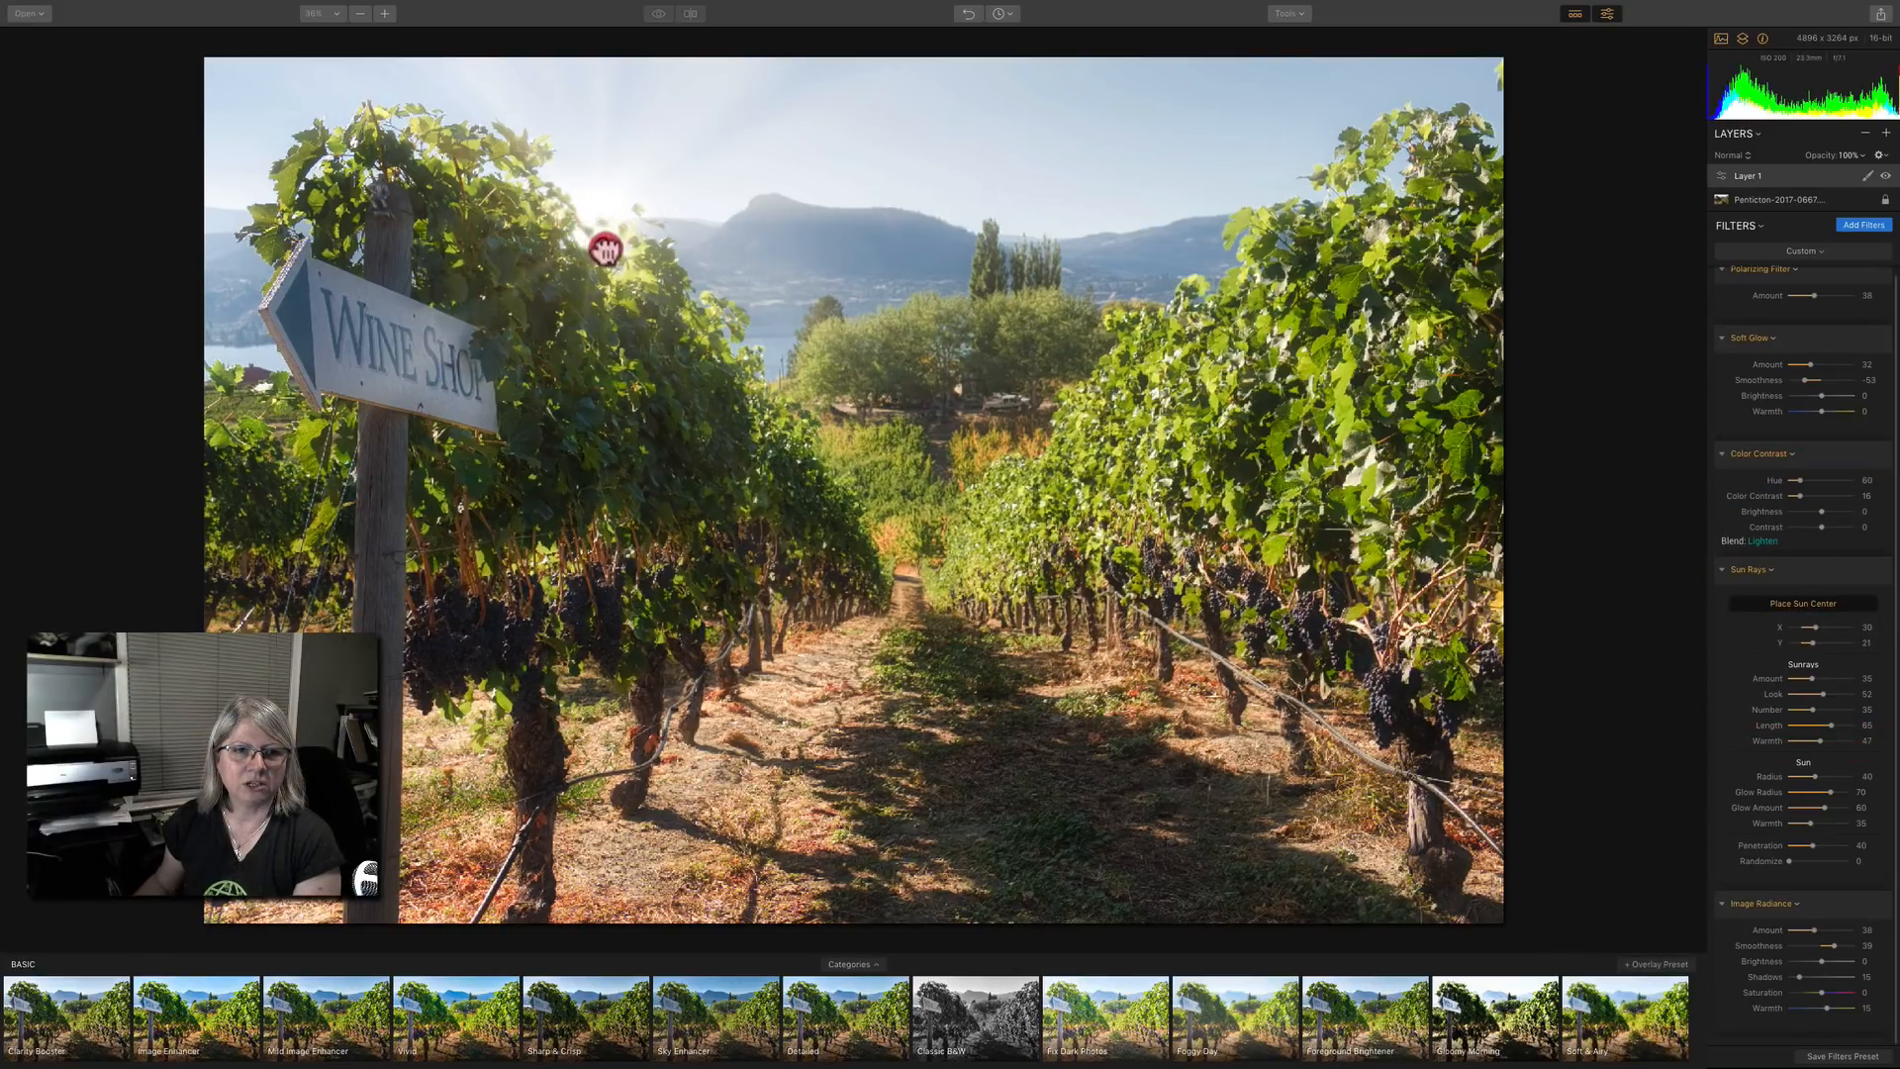
pyautogui.moveTo(605, 248)
pyautogui.mouseDown()
pyautogui.moveTo(578, 246)
pyautogui.moveTo(602, 244)
pyautogui.mouseUp()
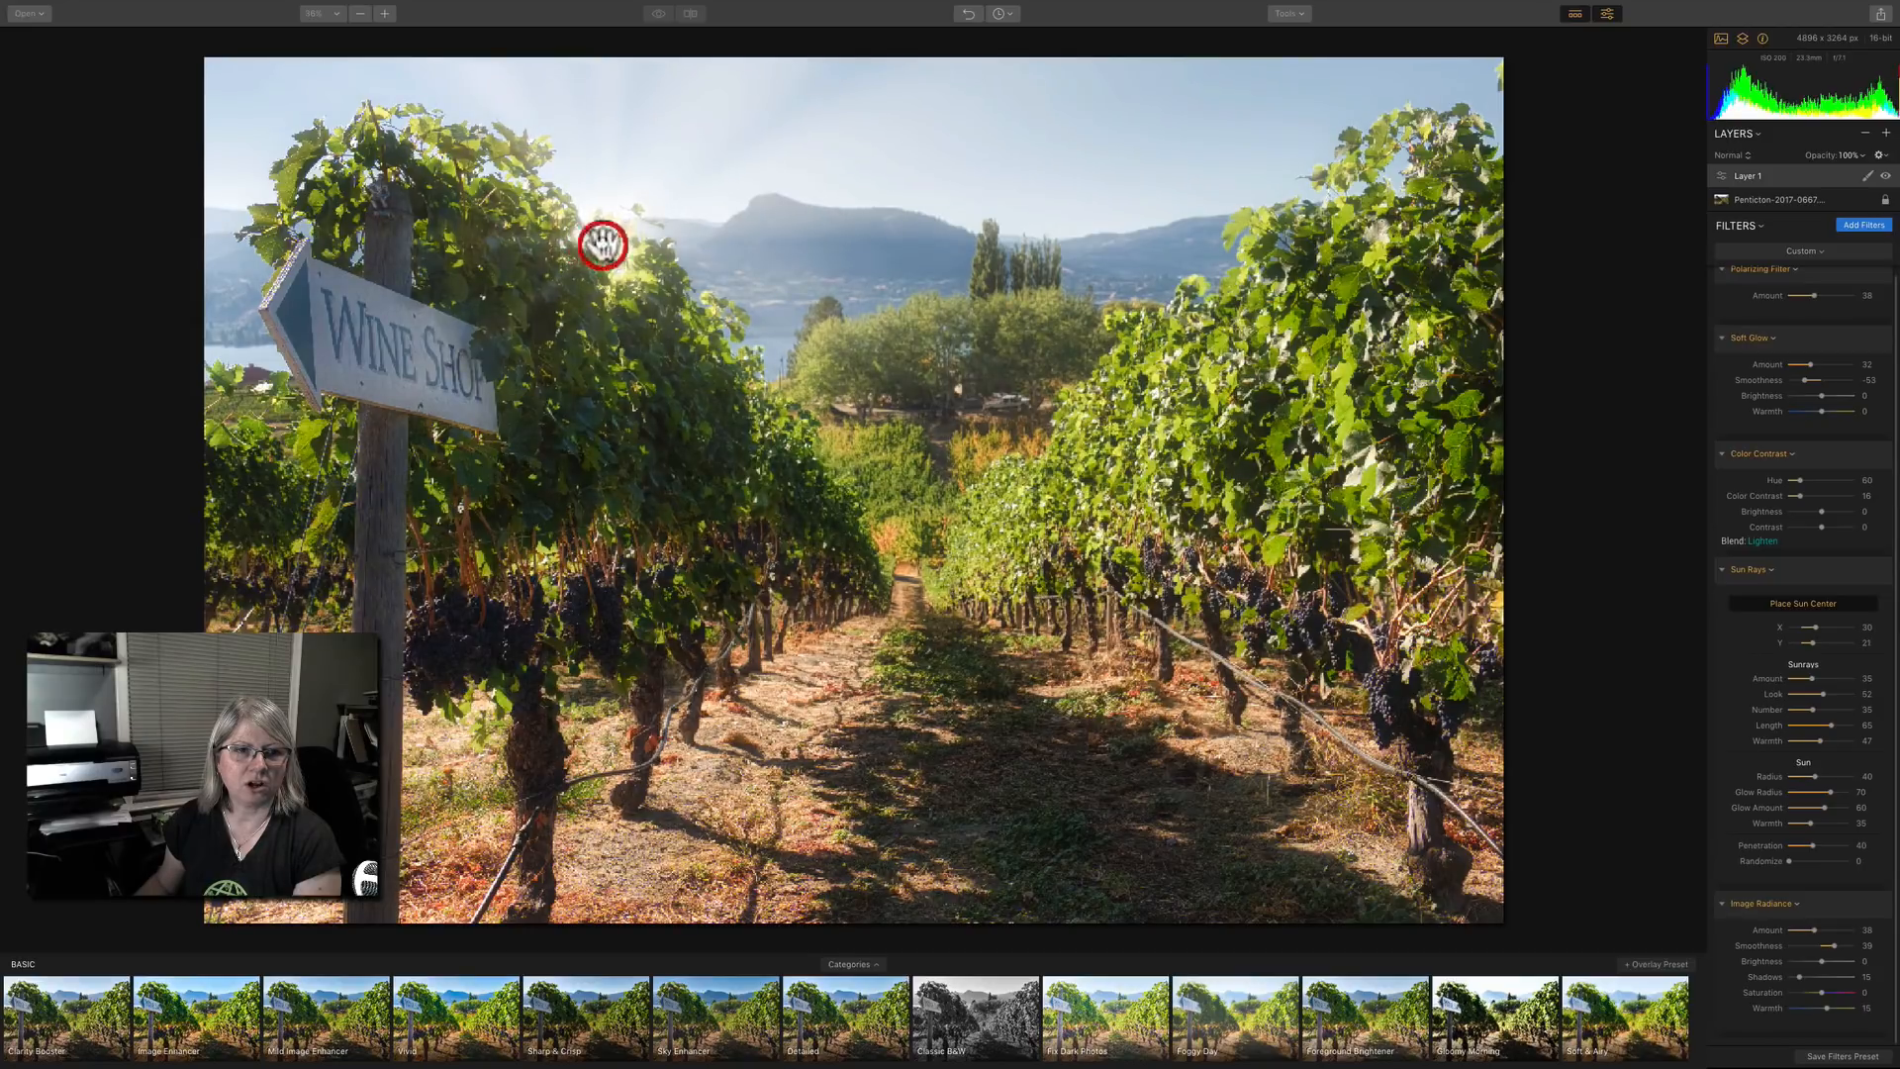
pyautogui.click(1797, 600)
# Set the Sun Rays amount to 49 and randomize to 48.
pyautogui.moveTo(1792, 857); pyautogui.dragTo(1800, 861)
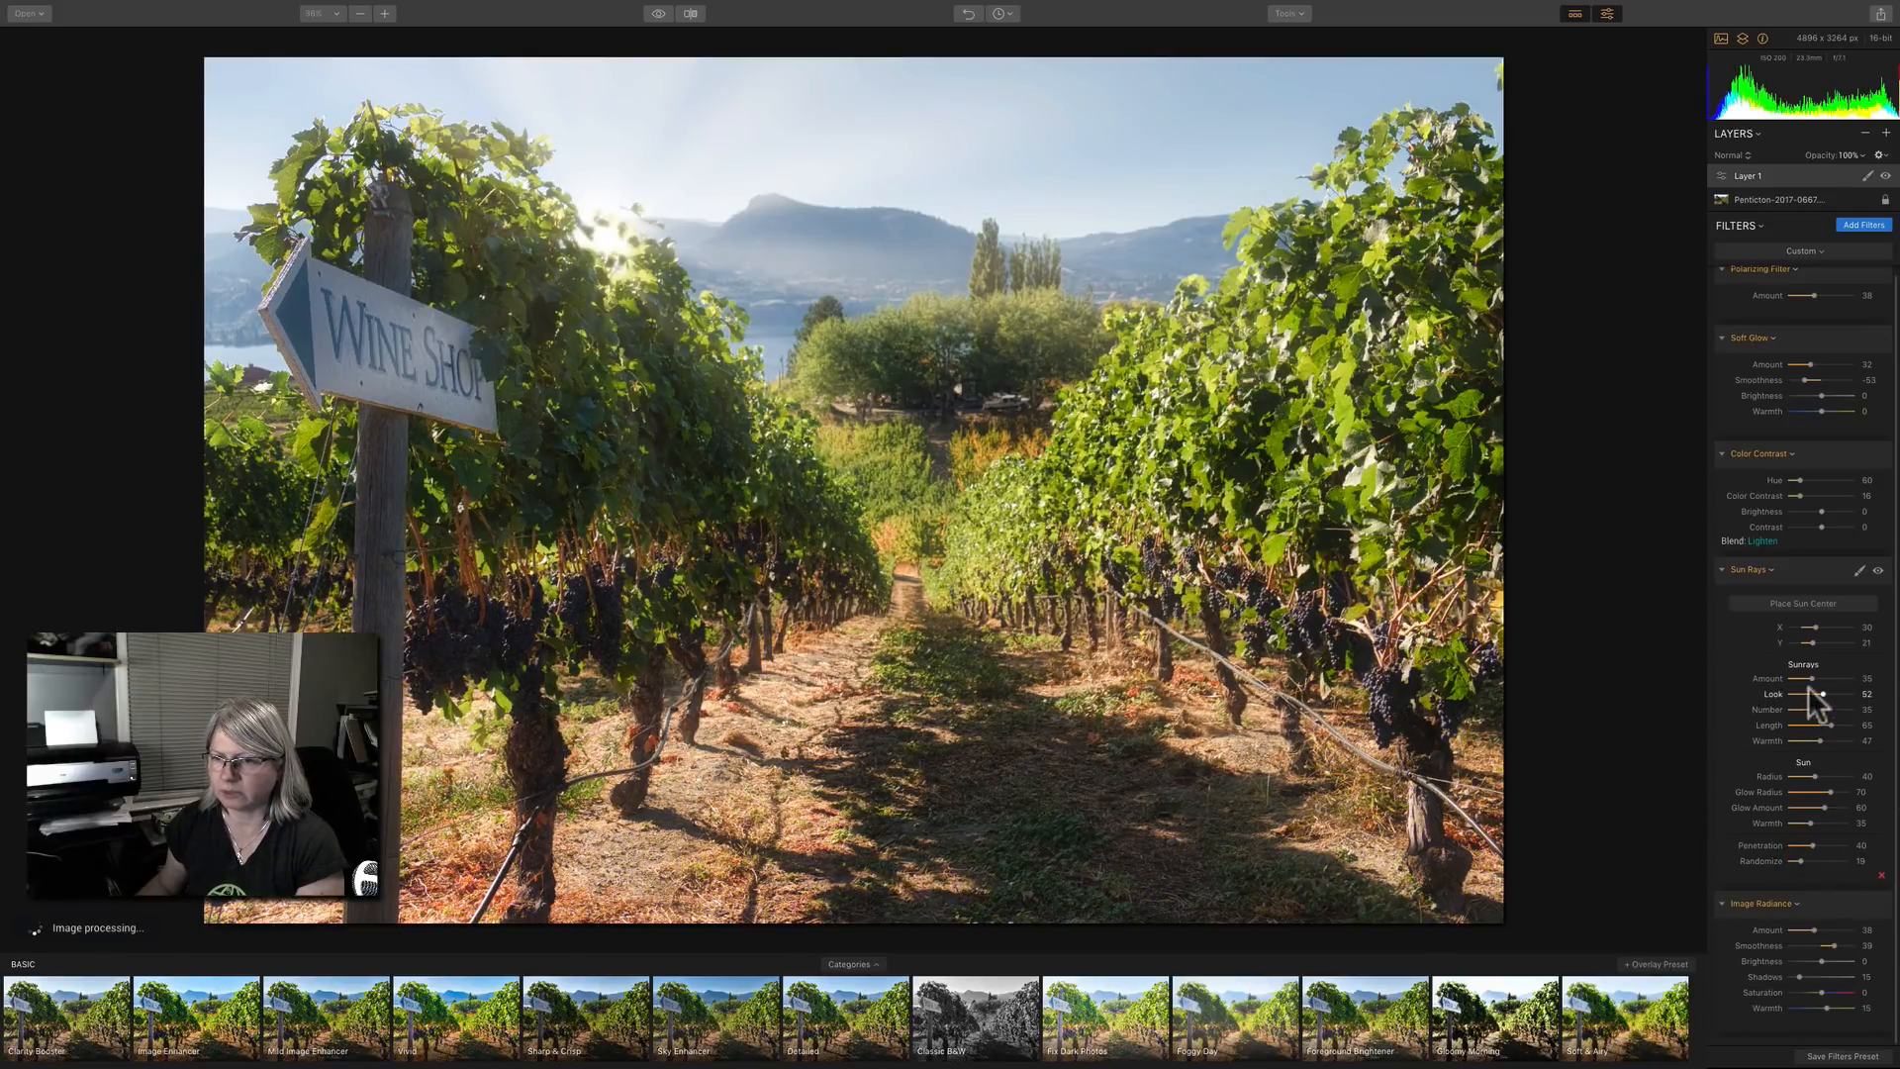
pyautogui.moveTo(1811, 678); pyautogui.dragTo(1821, 678)
pyautogui.moveTo(1798, 859); pyautogui.dragTo(1819, 859)
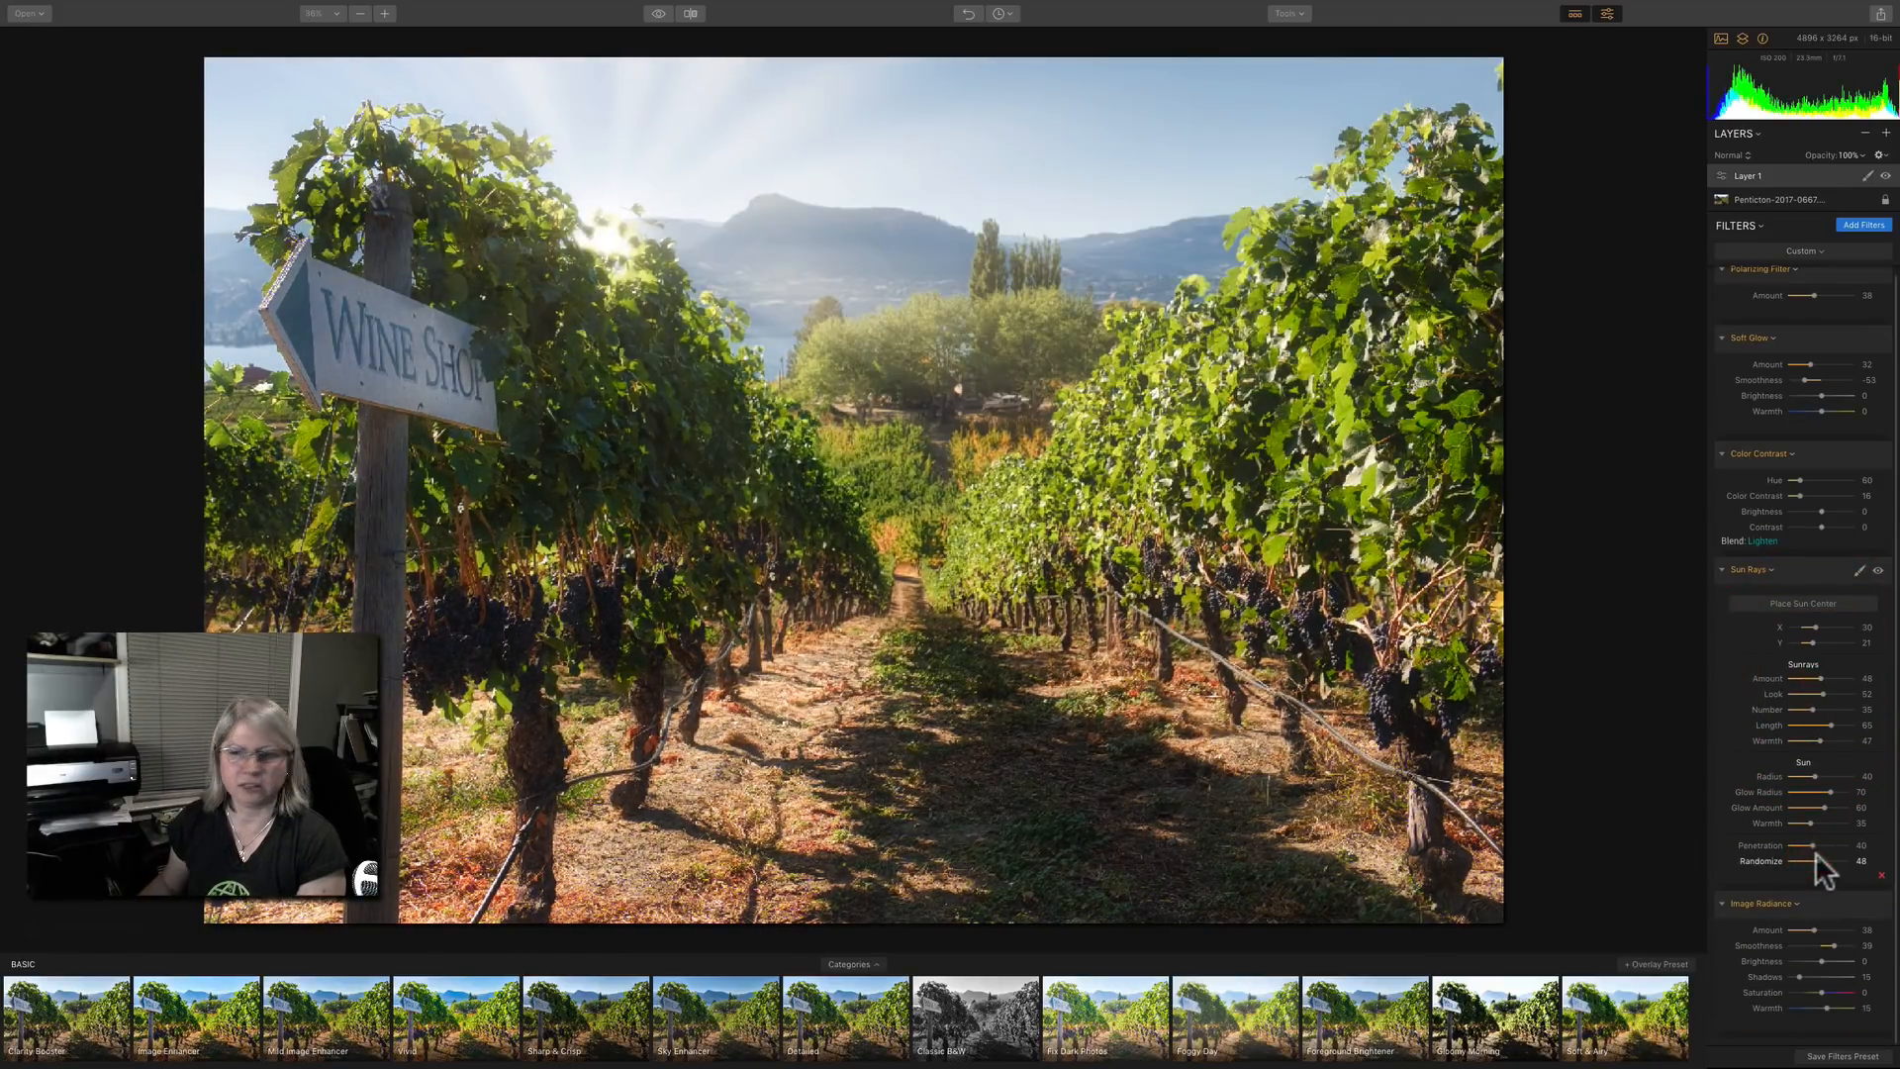
# Erase the Sun Rays effect over the sign's arrow tip with a mask brush of size 184, and compare with the filter off.
pyautogui.click(1859, 571)
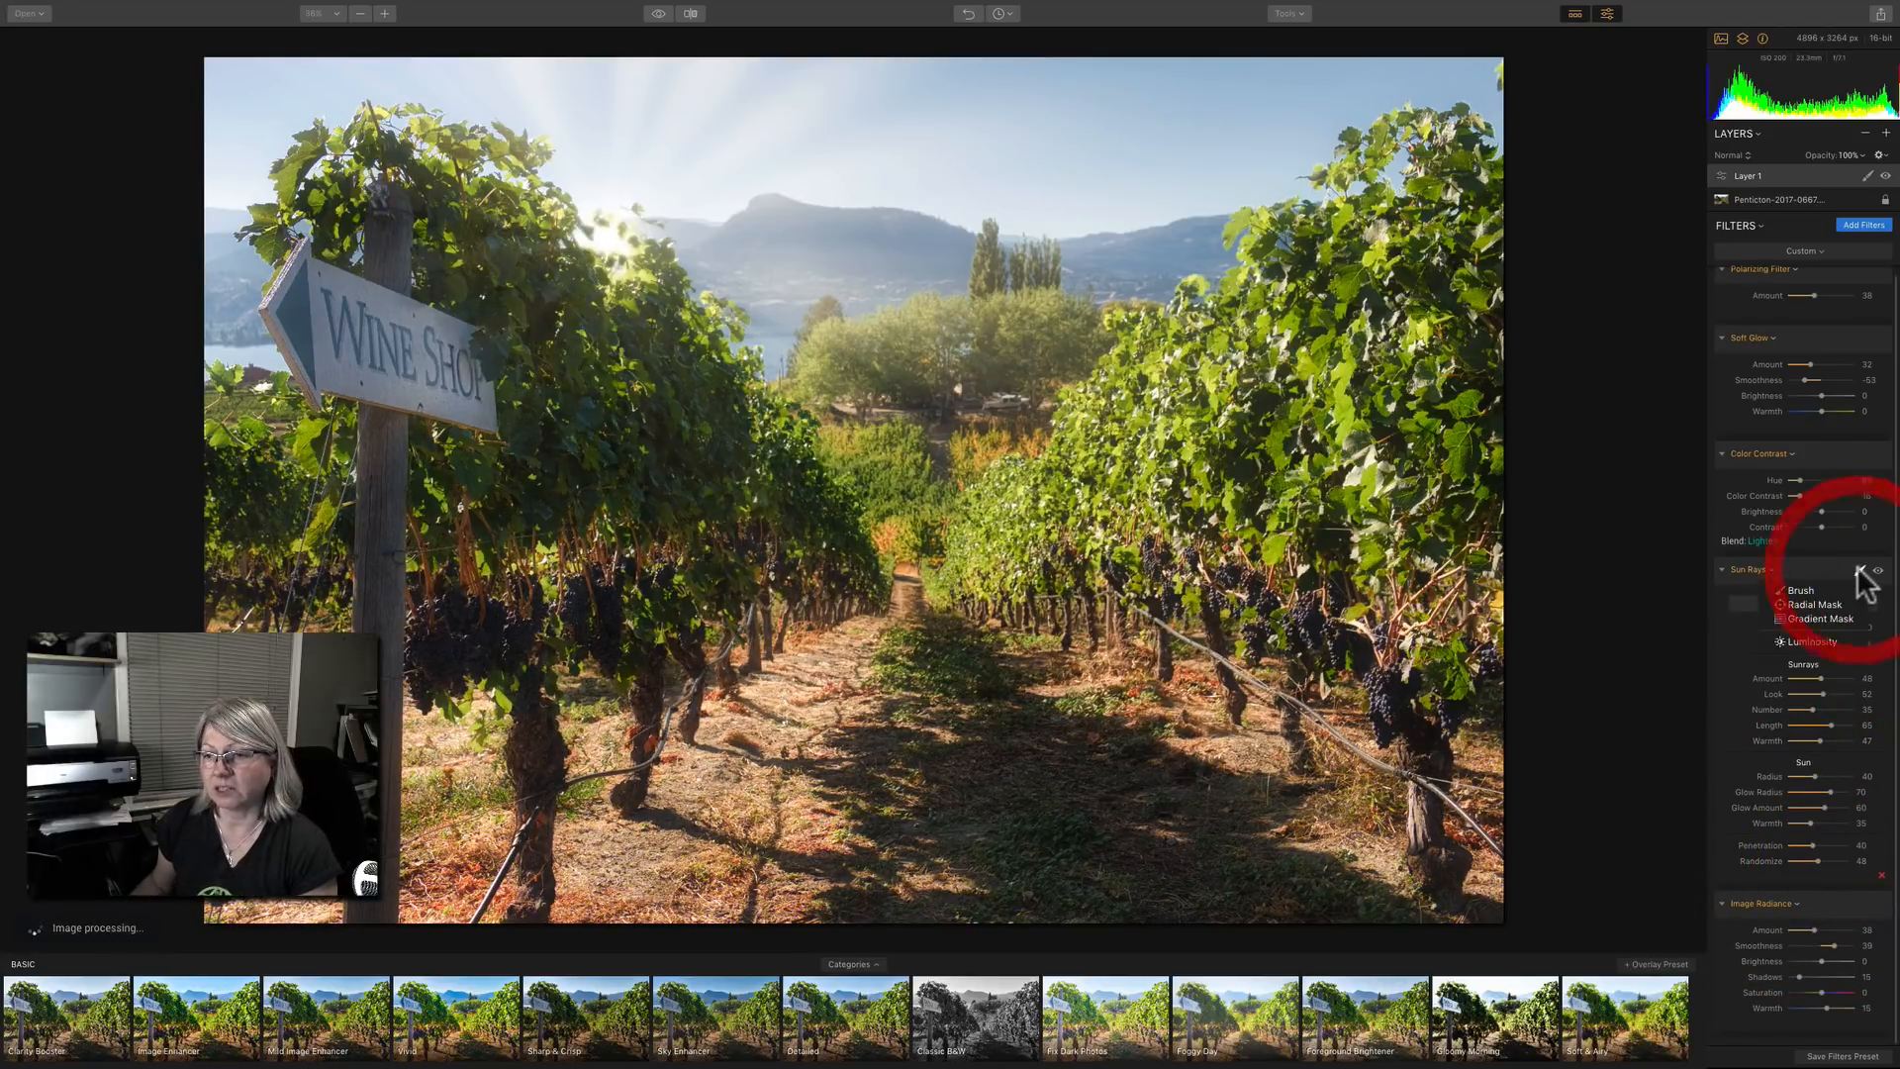
pyautogui.click(1802, 591)
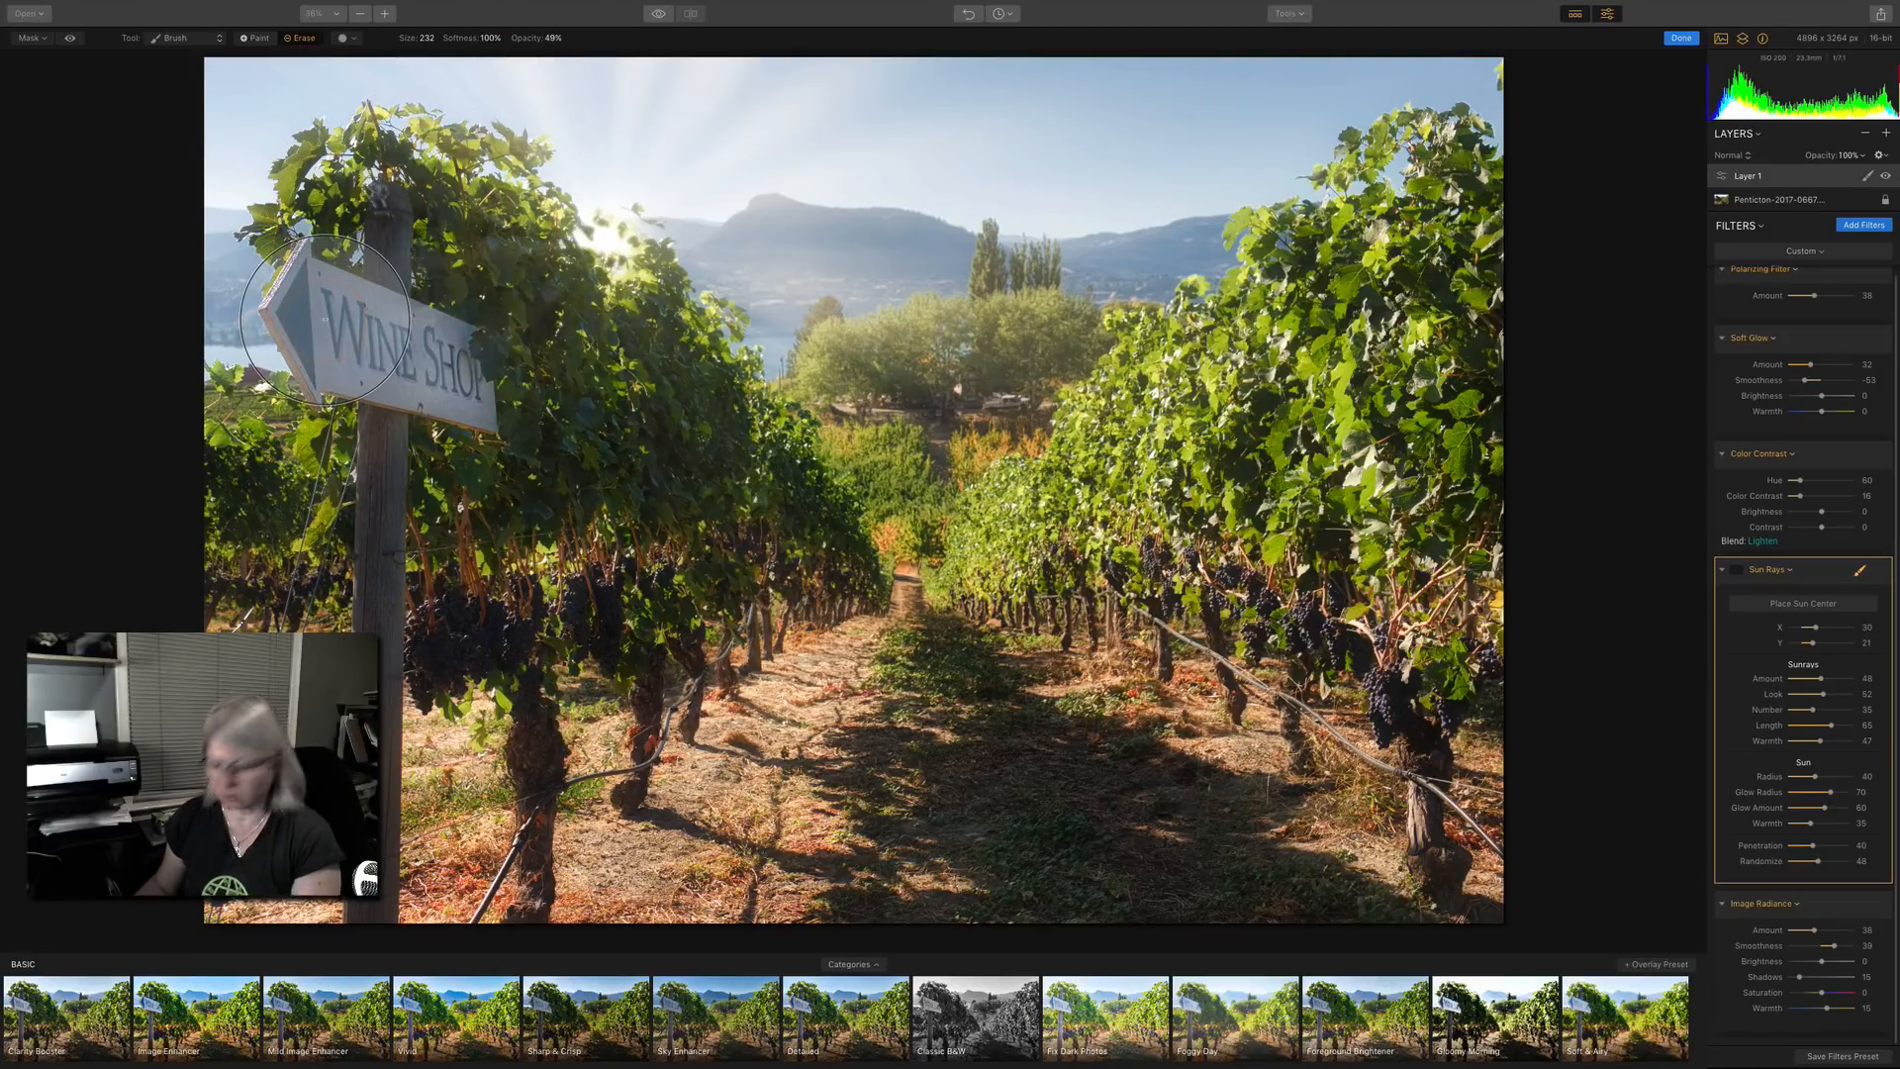
pyautogui.press('[')
pyautogui.press('[')
pyautogui.moveTo(302, 317)
pyautogui.mouseDown()
pyautogui.moveTo(470, 362)
pyautogui.moveTo(303, 322)
pyautogui.moveTo(415, 363)
pyautogui.moveTo(295, 308)
pyautogui.moveTo(429, 359)
pyautogui.moveTo(329, 322)
pyautogui.moveTo(406, 362)
pyautogui.moveTo(335, 328)
pyautogui.moveTo(442, 350)
pyautogui.moveTo(258, 320)
pyautogui.mouseUp()
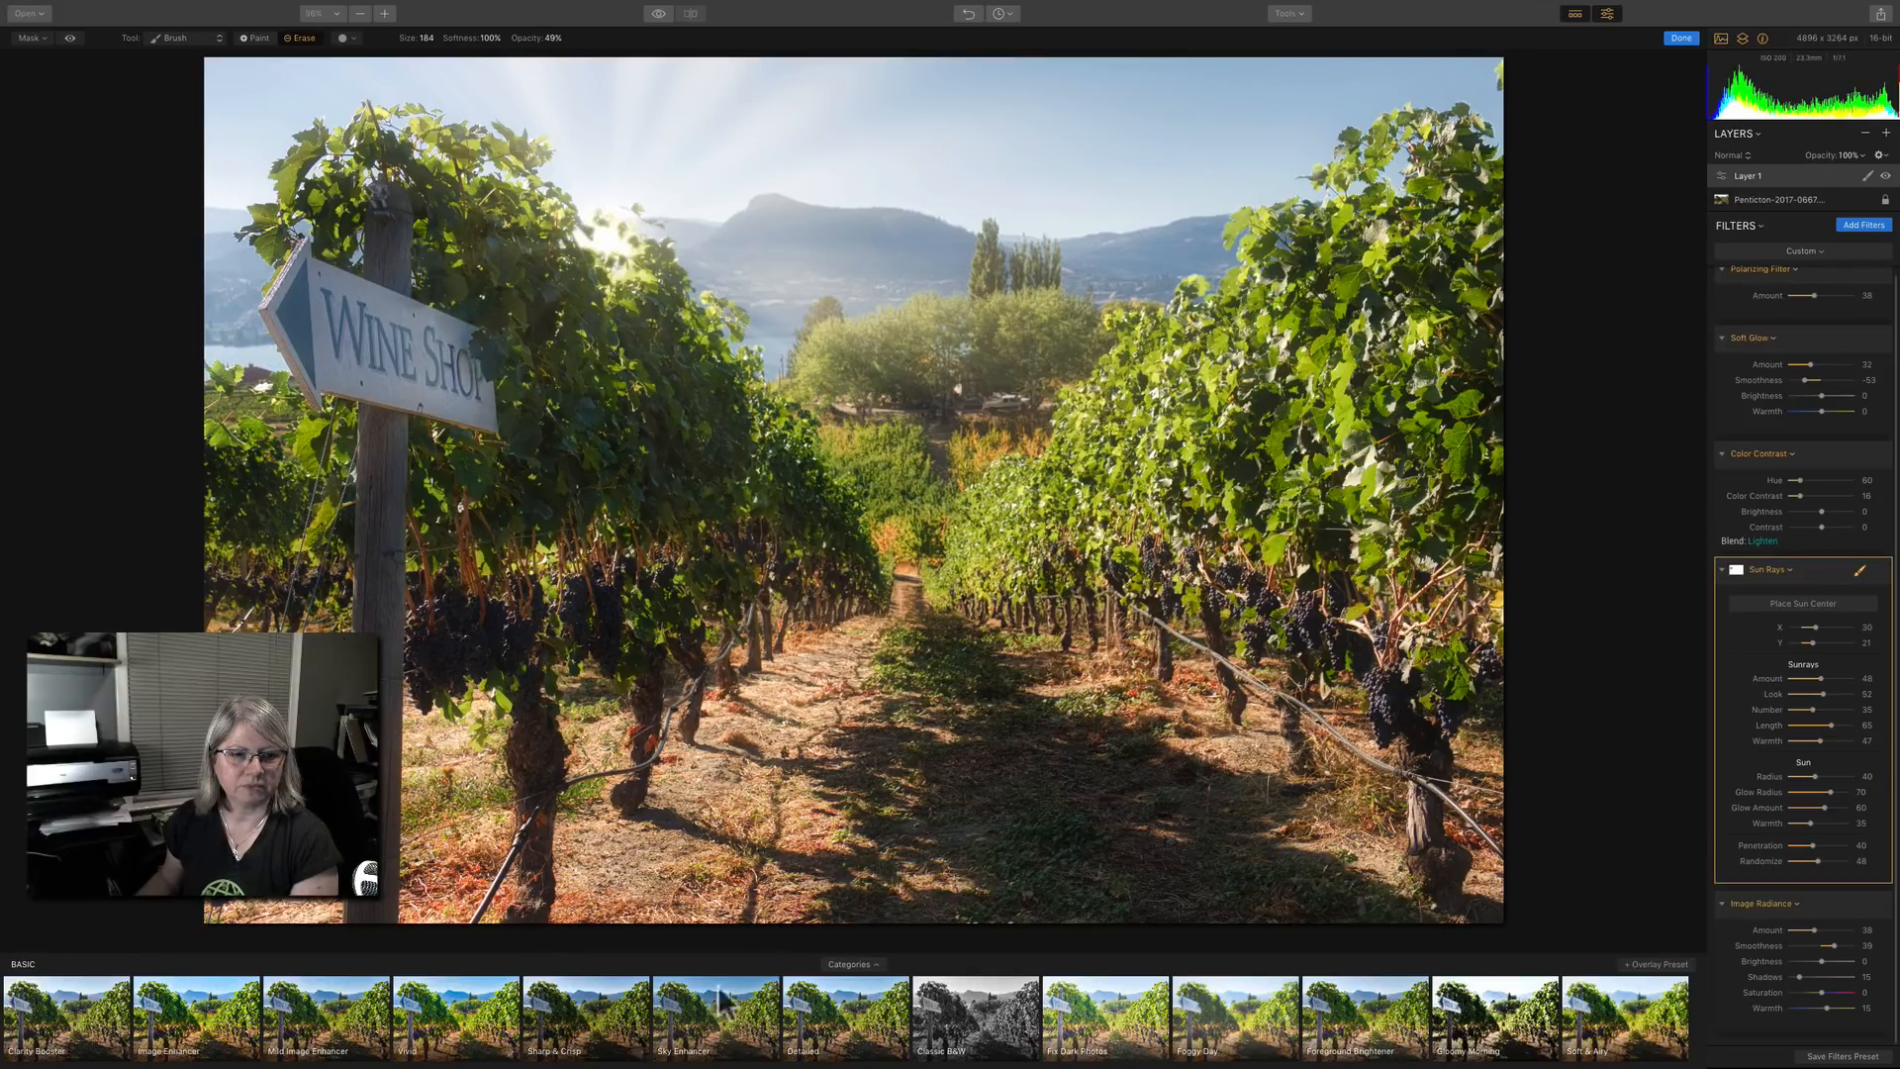
pyautogui.click(1876, 571)
pyautogui.click(1875, 571)
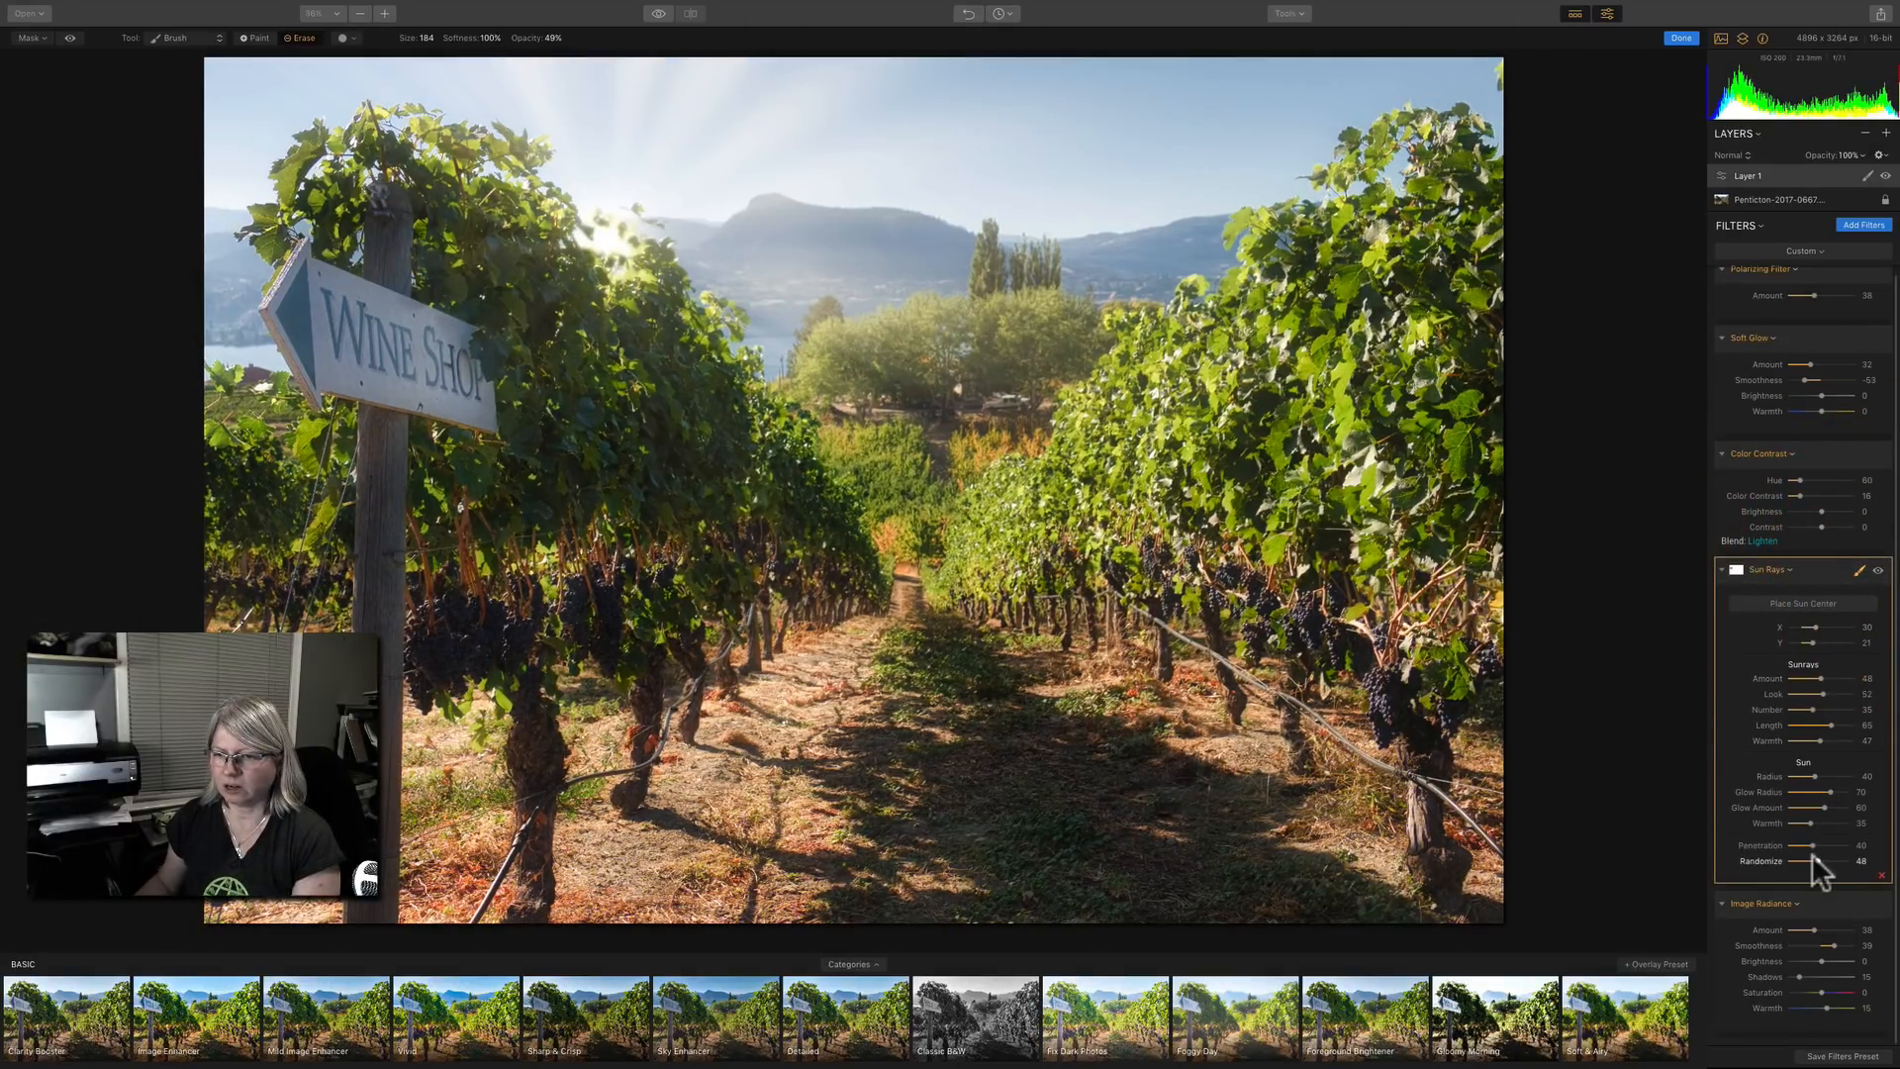
# Change the sun ray pattern by setting the number of rays to 47 and randomize to 84.
pyautogui.moveTo(1817, 857); pyautogui.dragTo(1833, 853)
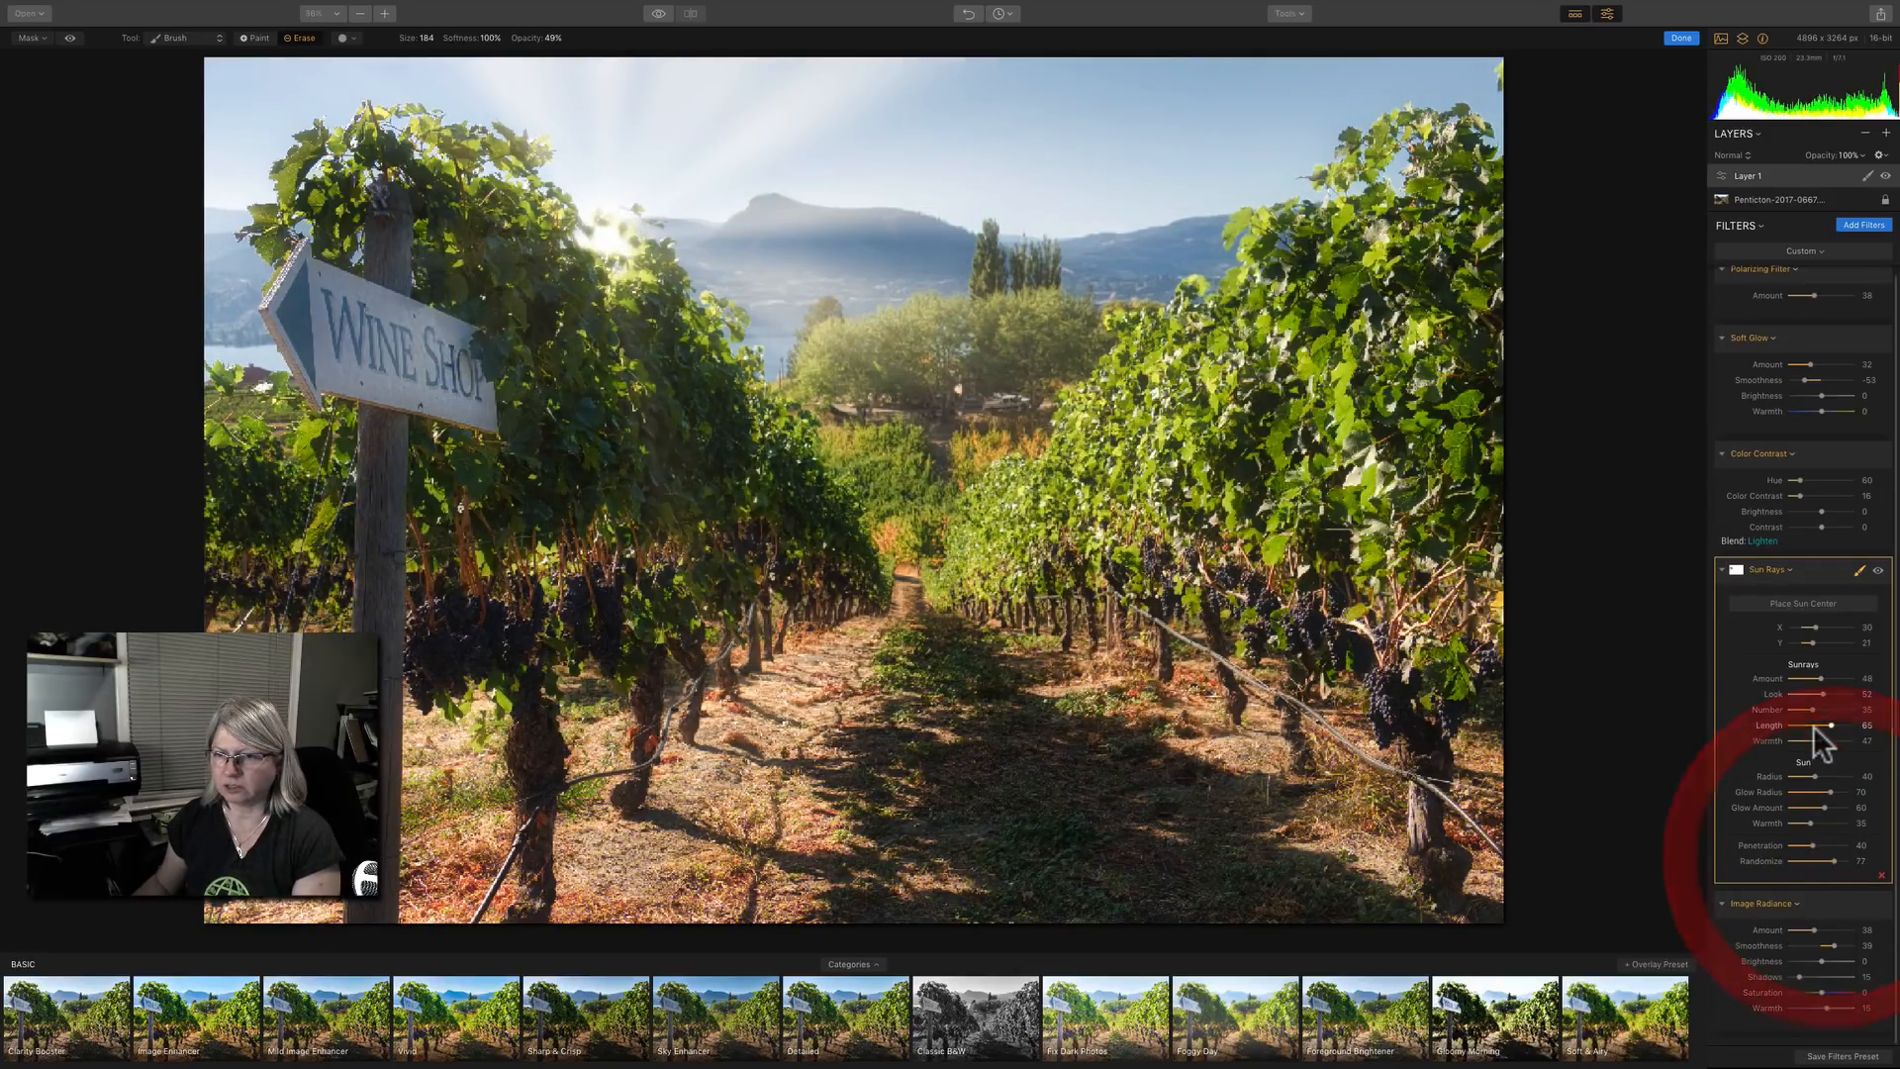
pyautogui.moveTo(1811, 709); pyautogui.dragTo(1821, 710)
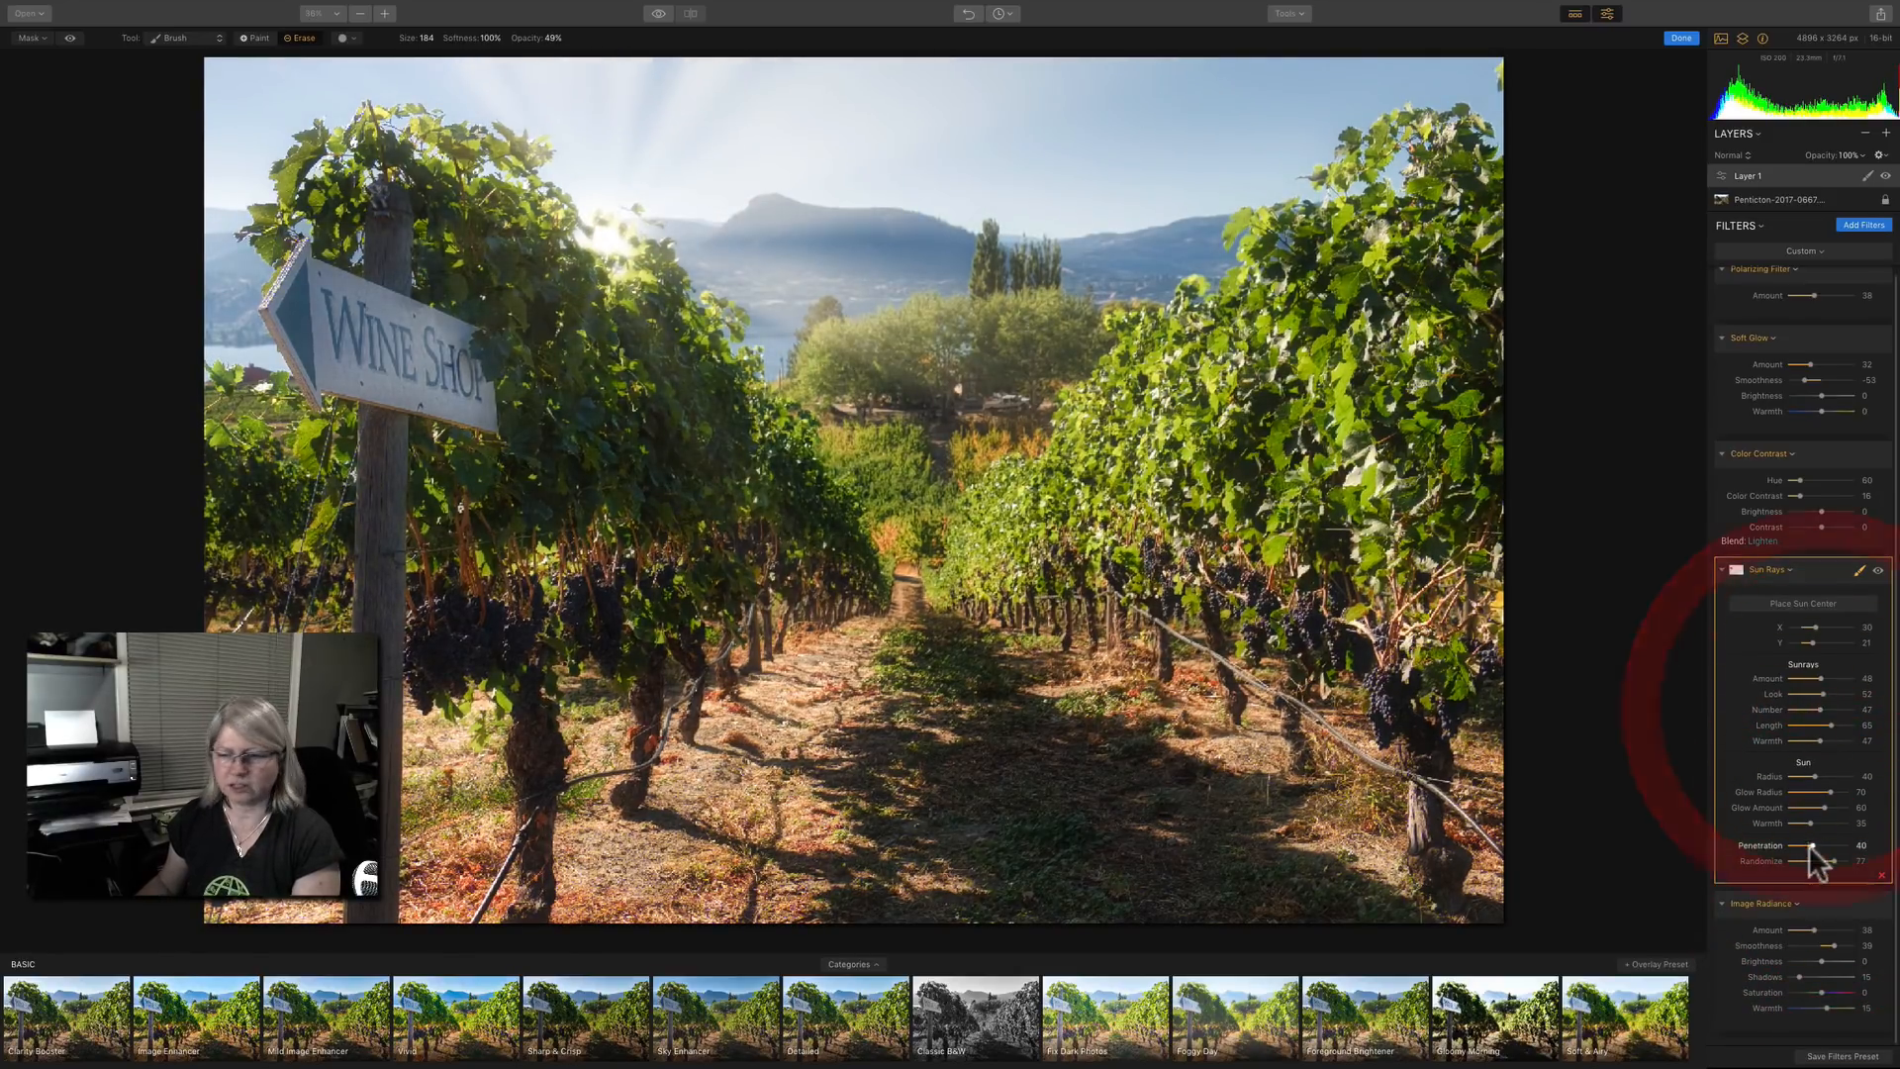
pyautogui.moveTo(1832, 857); pyautogui.dragTo(1837, 857)
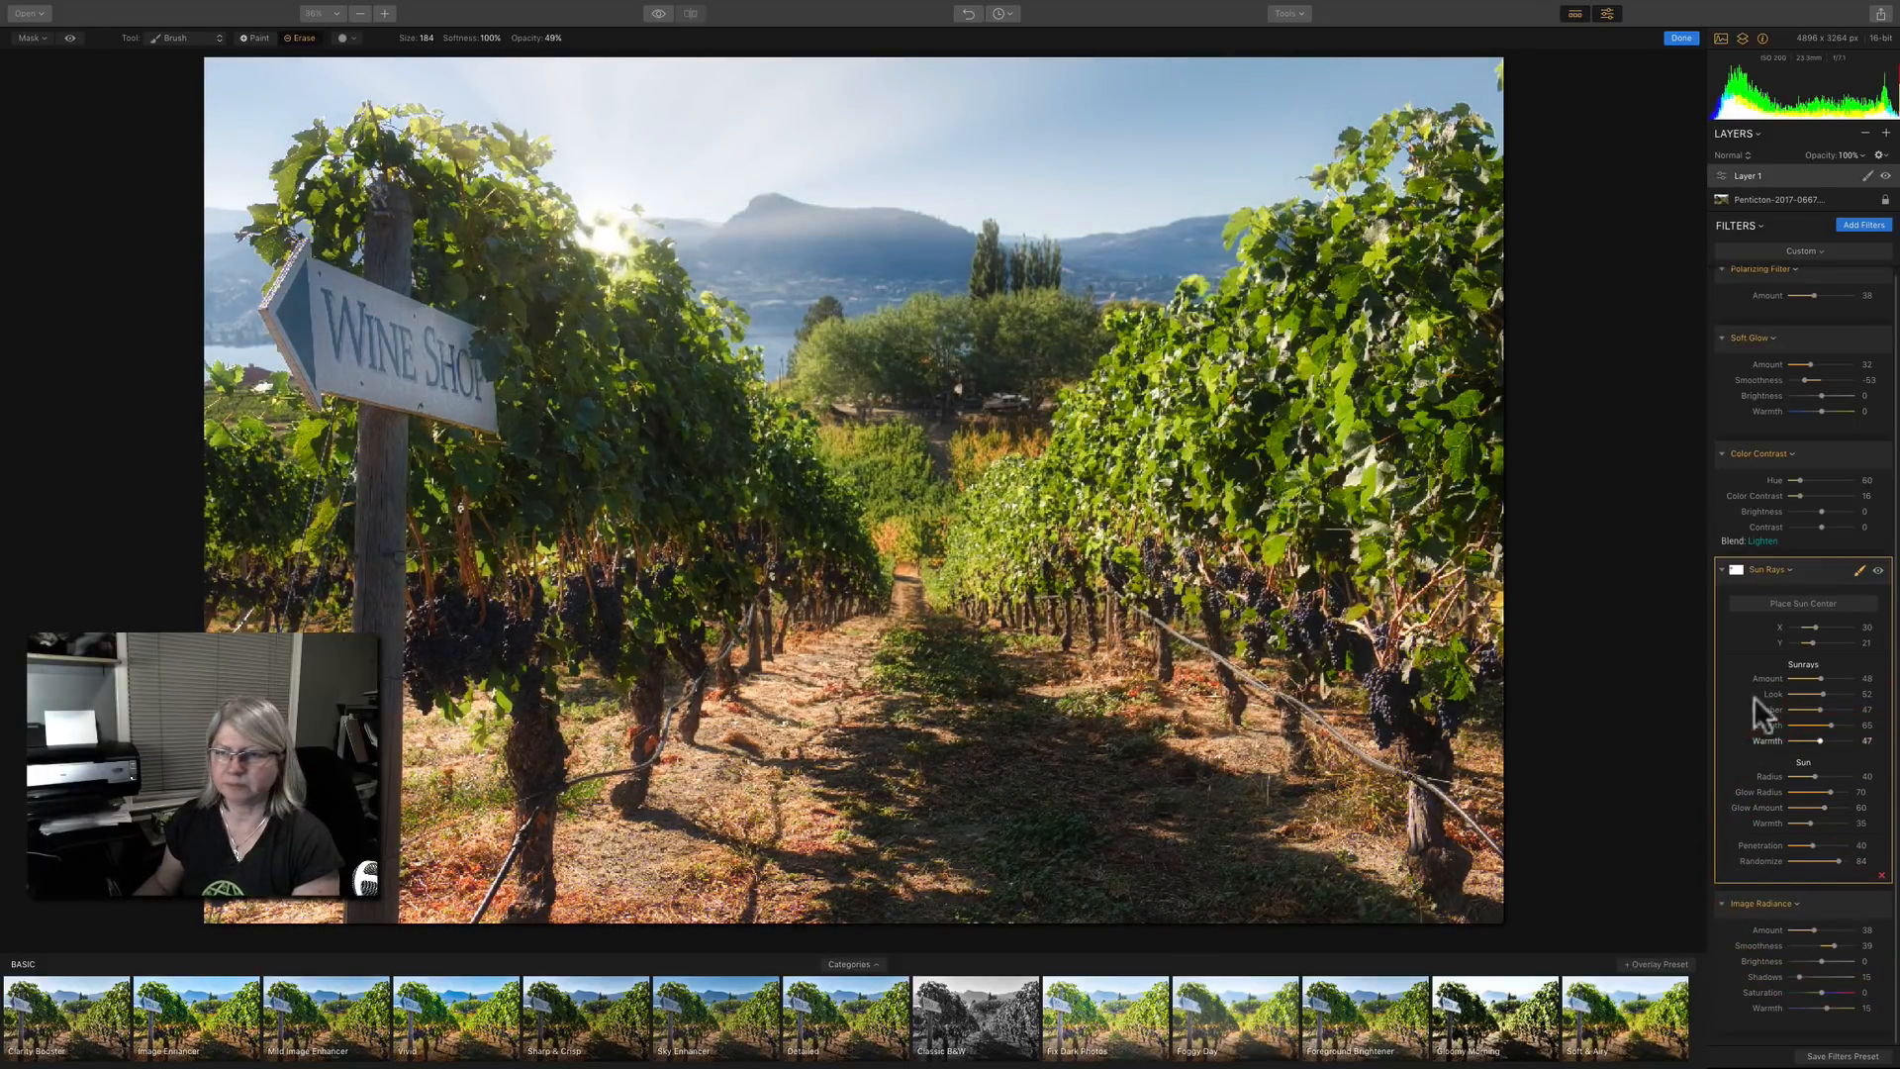
# Set the mask brush opacity to 76% and finish editing the Sun Rays mask.
pyautogui.click(552, 38)
pyautogui.moveTo(565, 59); pyautogui.dragTo(586, 59)
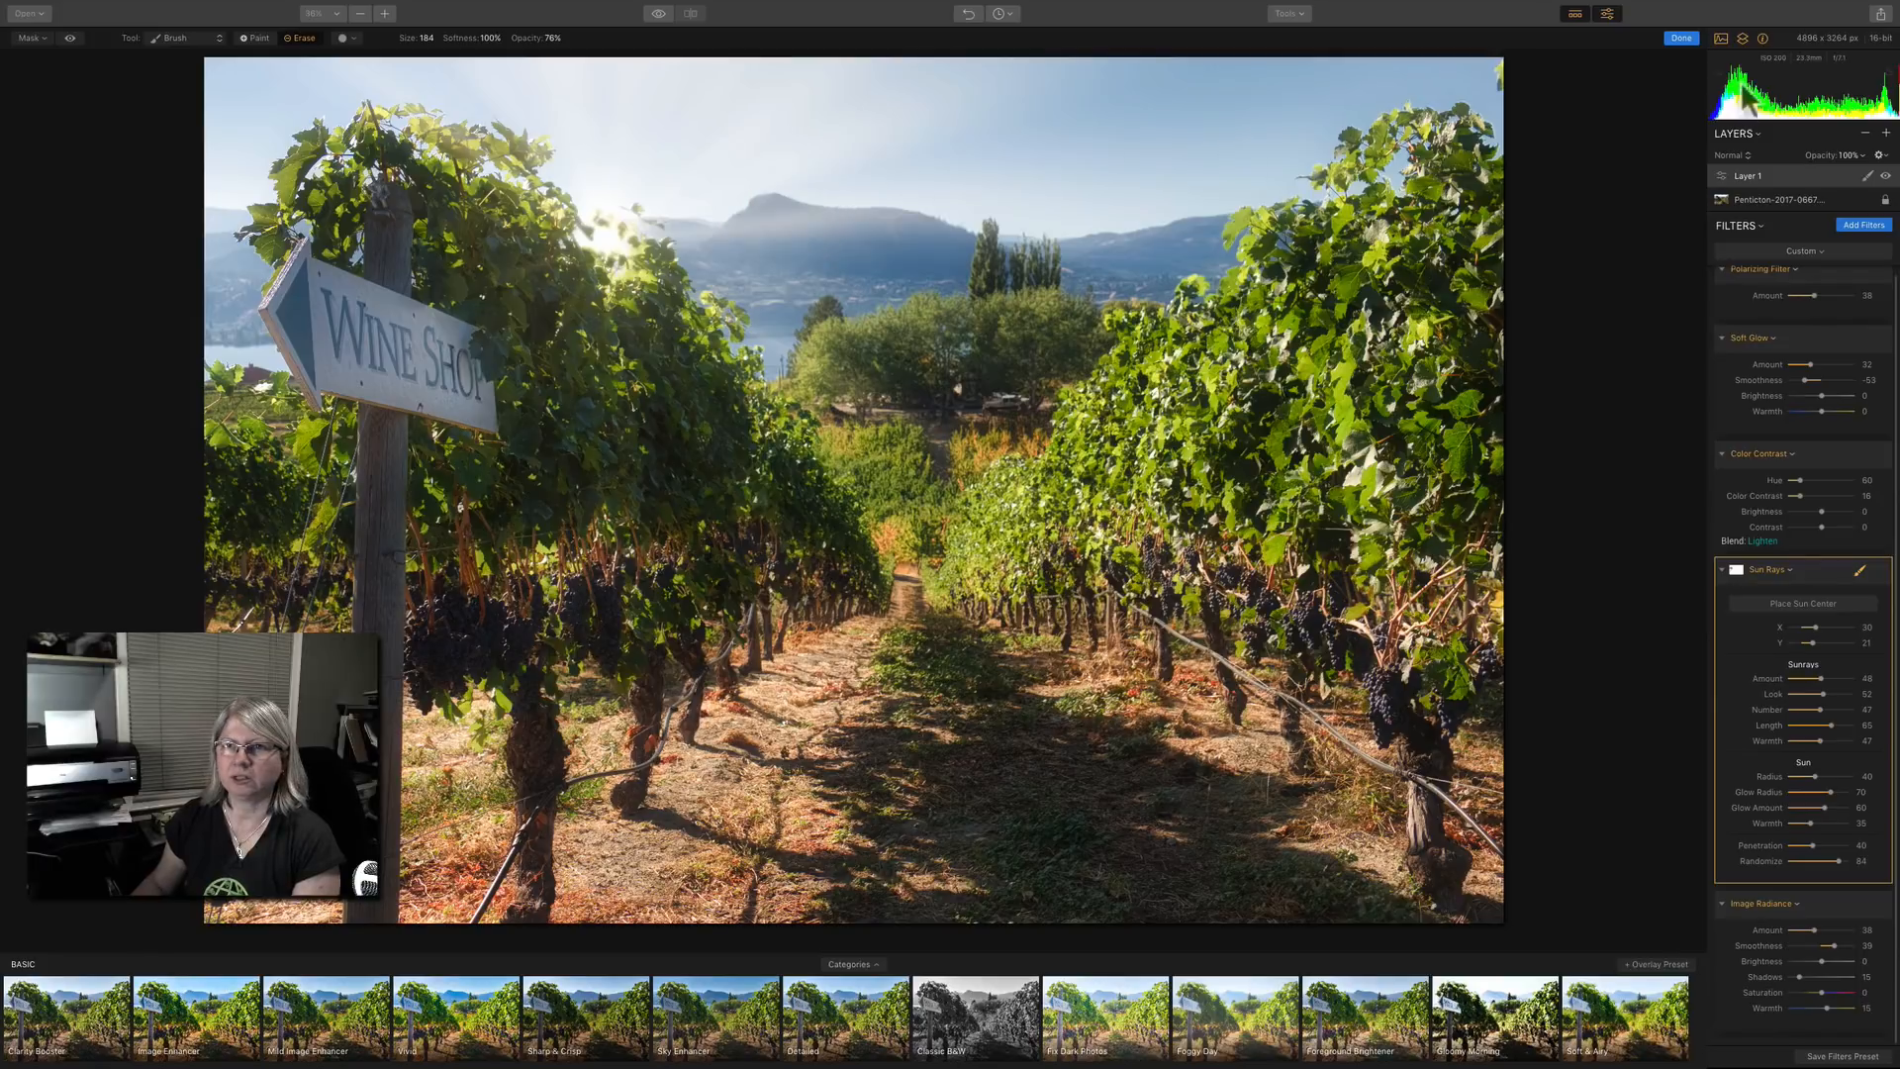
pyautogui.click(1680, 38)
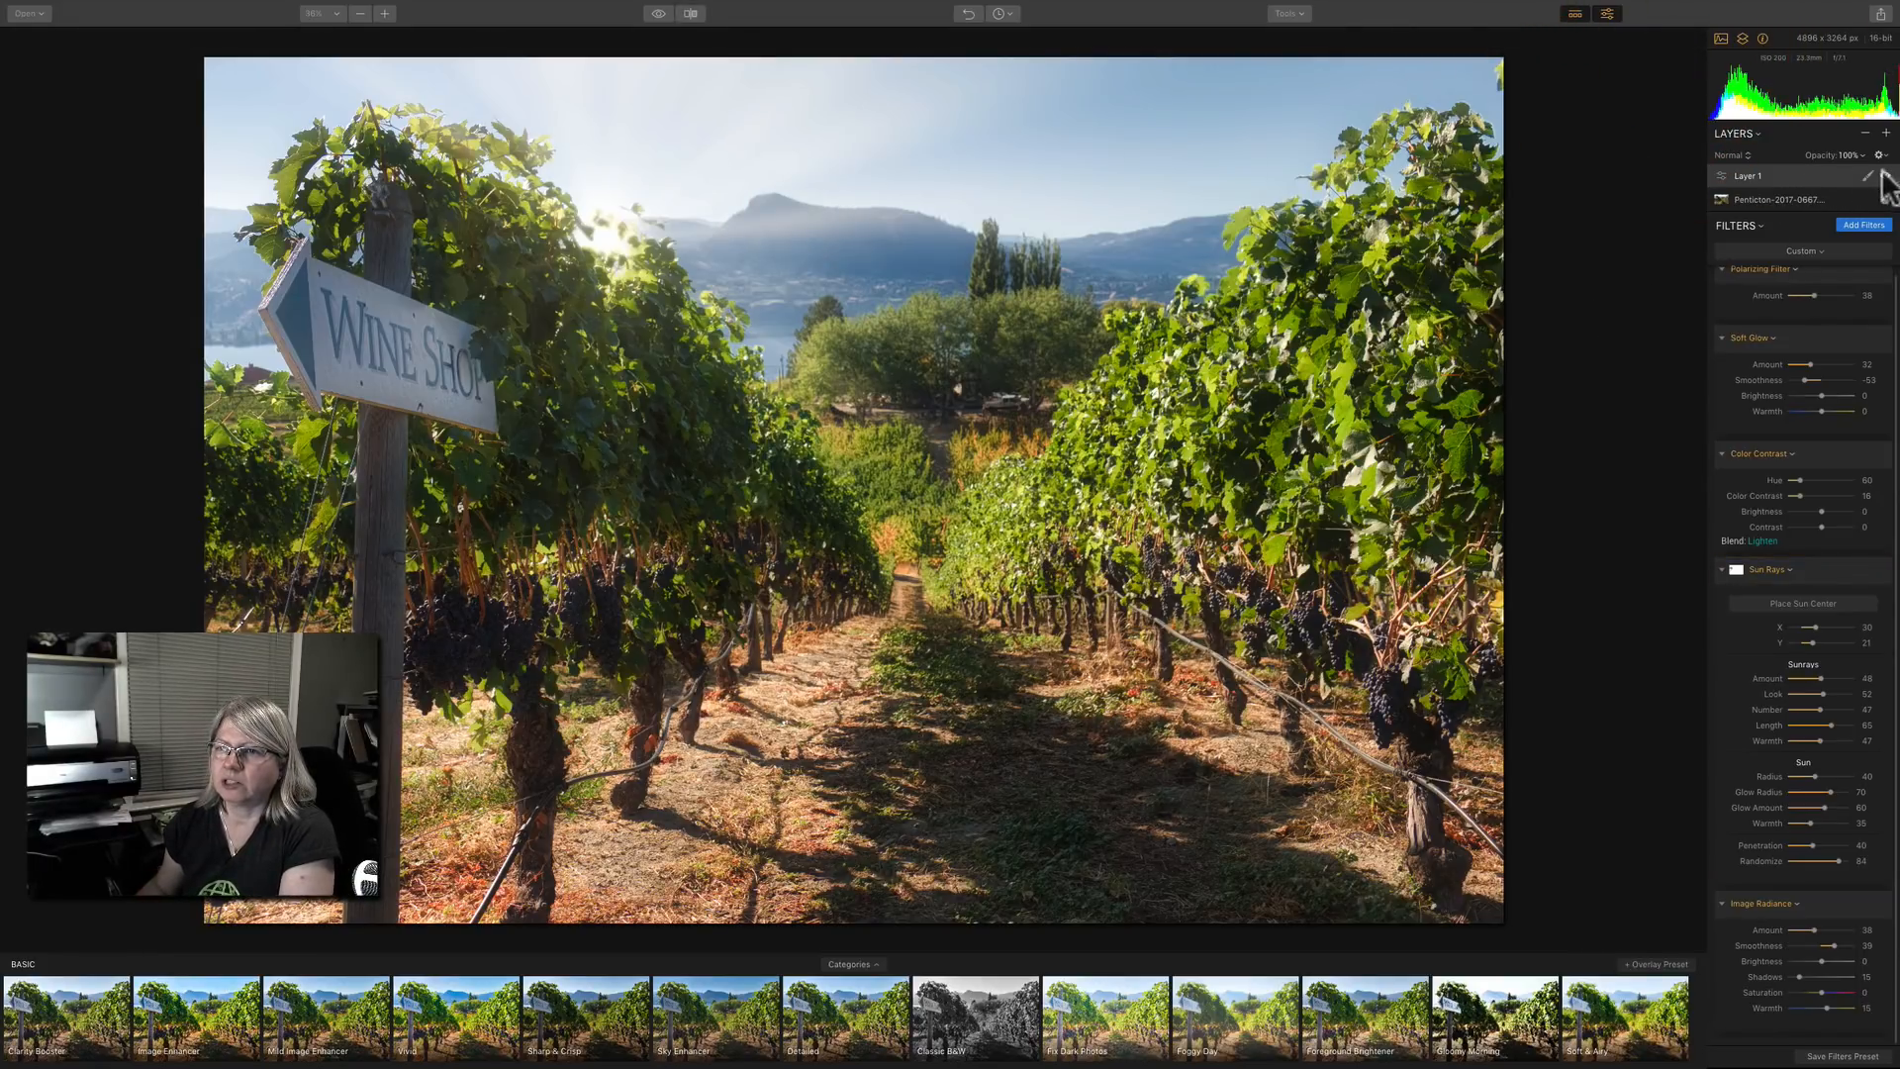
# Try lowering the opacity of the adjustment layer, and return it to 100%.
pyautogui.click(1800, 178)
pyautogui.click(1858, 156)
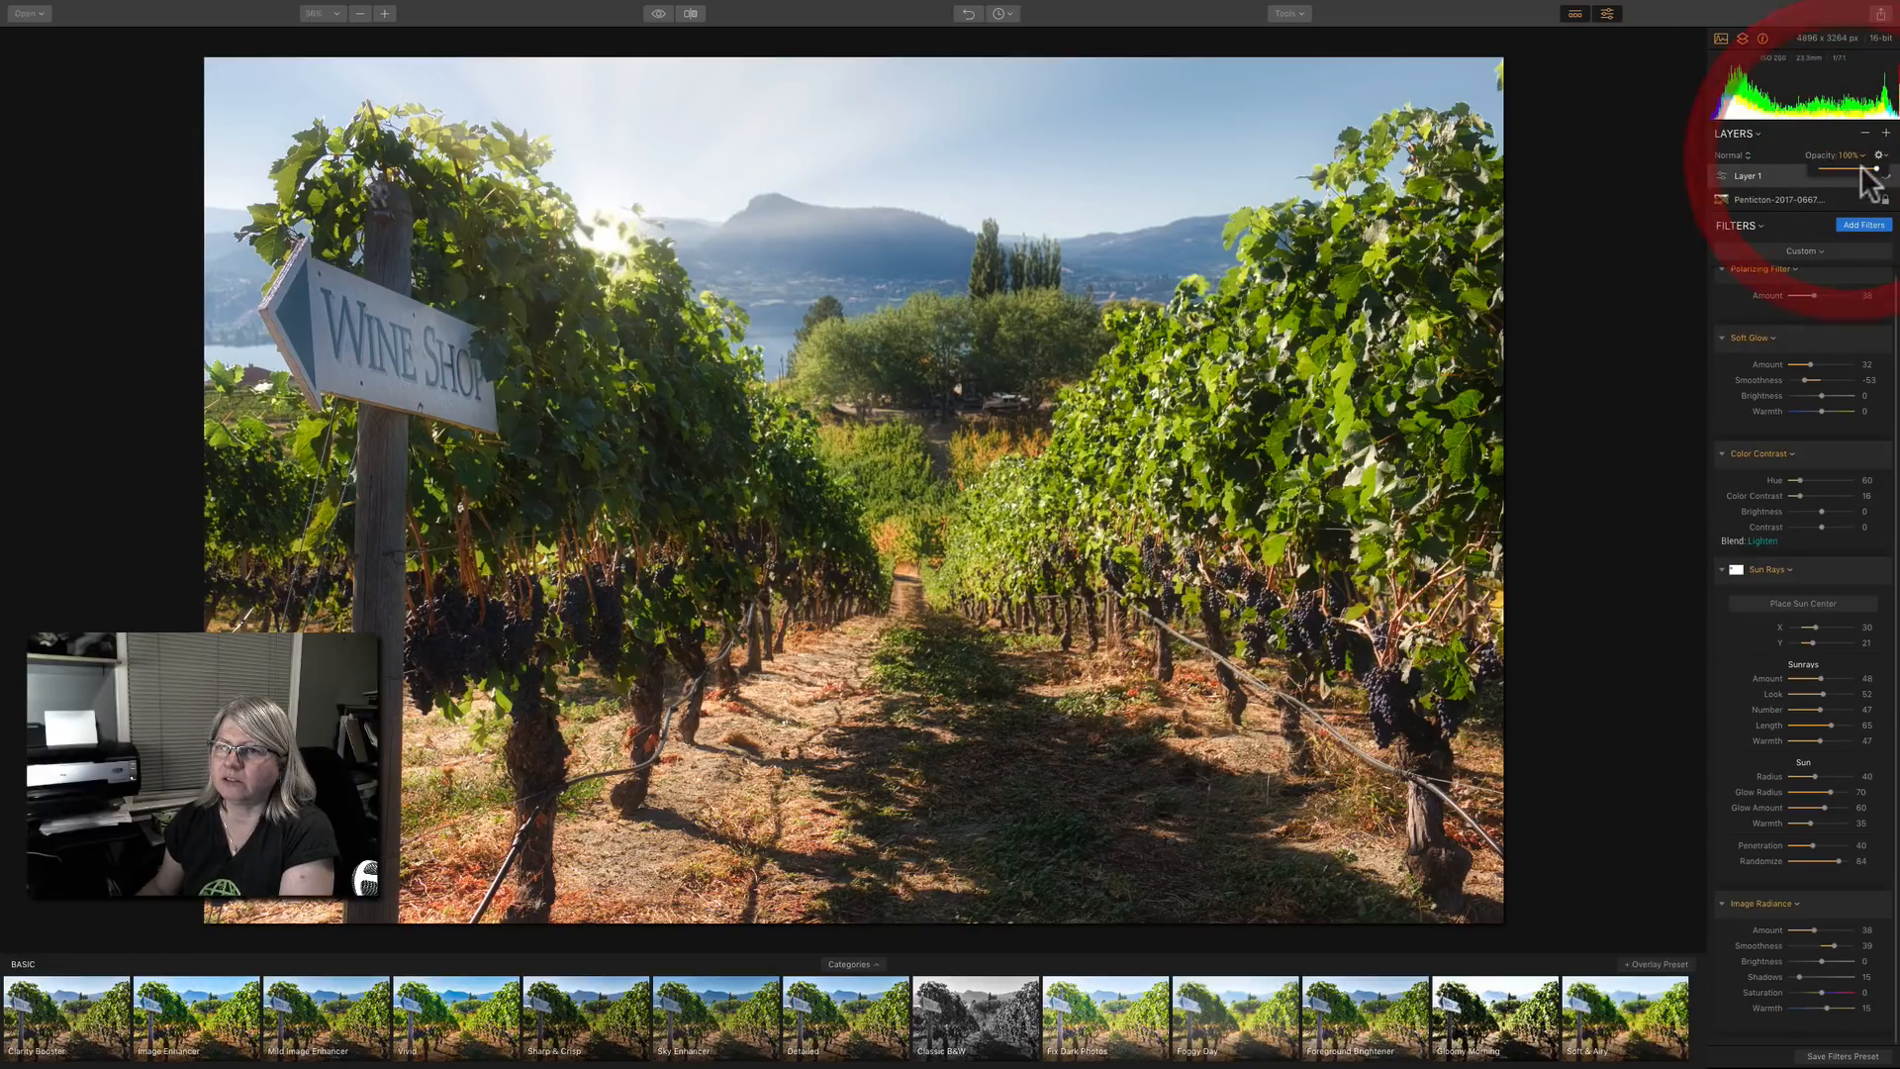
pyautogui.moveTo(1876, 168); pyautogui.dragTo(1860, 169)
pyautogui.doubleClick(1843, 169)
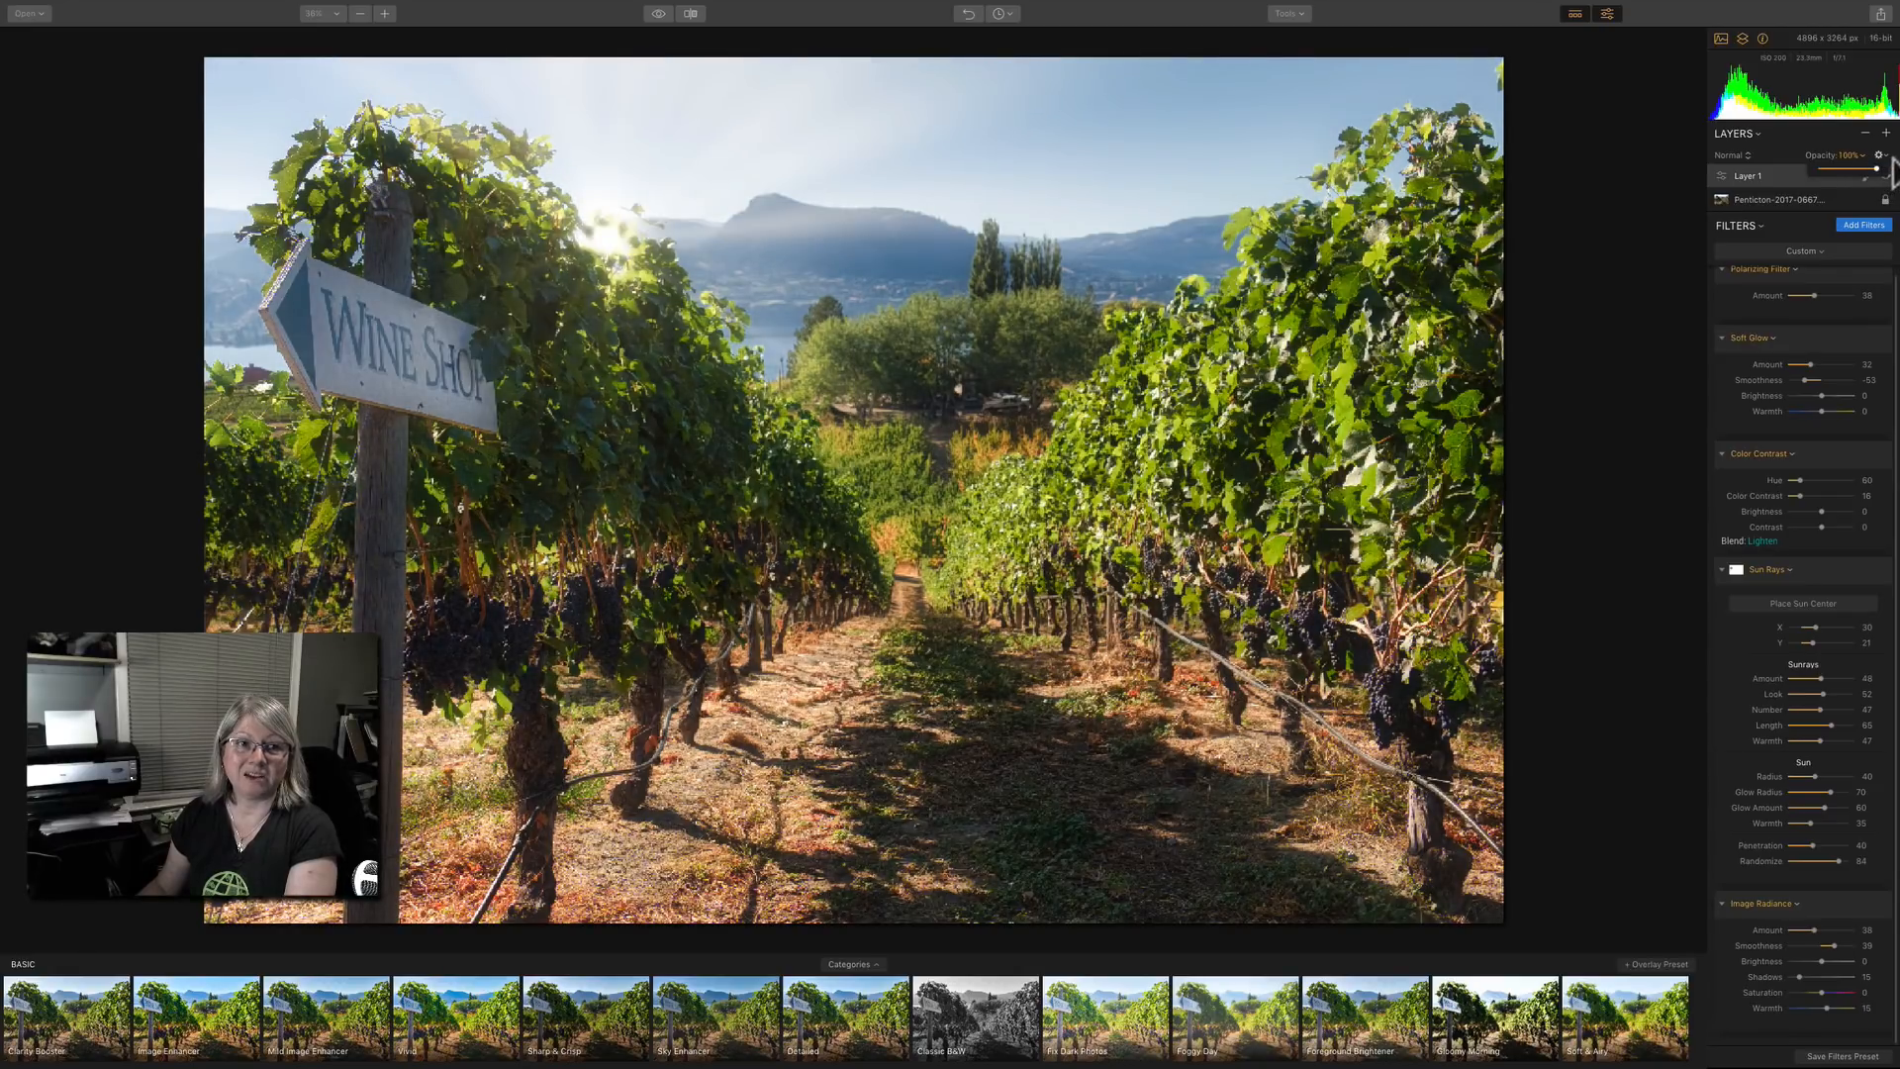
pyautogui.click(1793, 227)
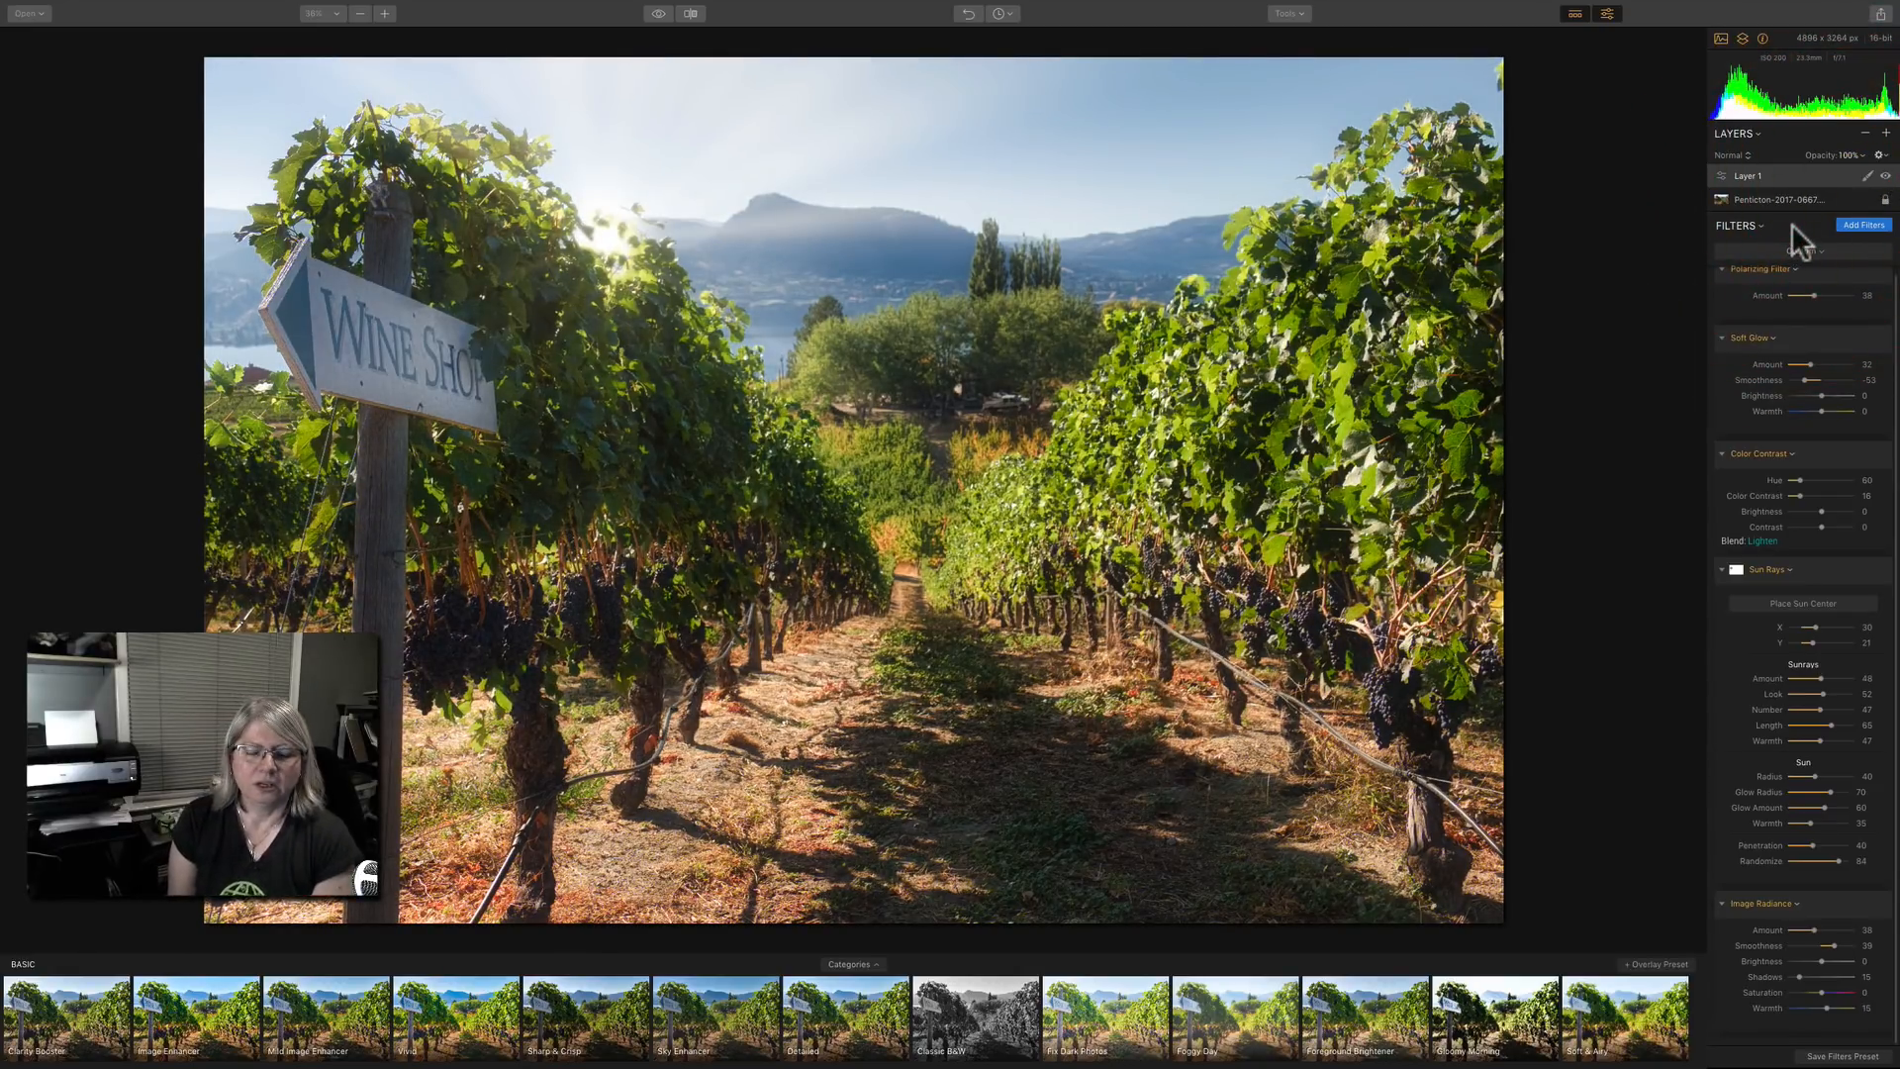